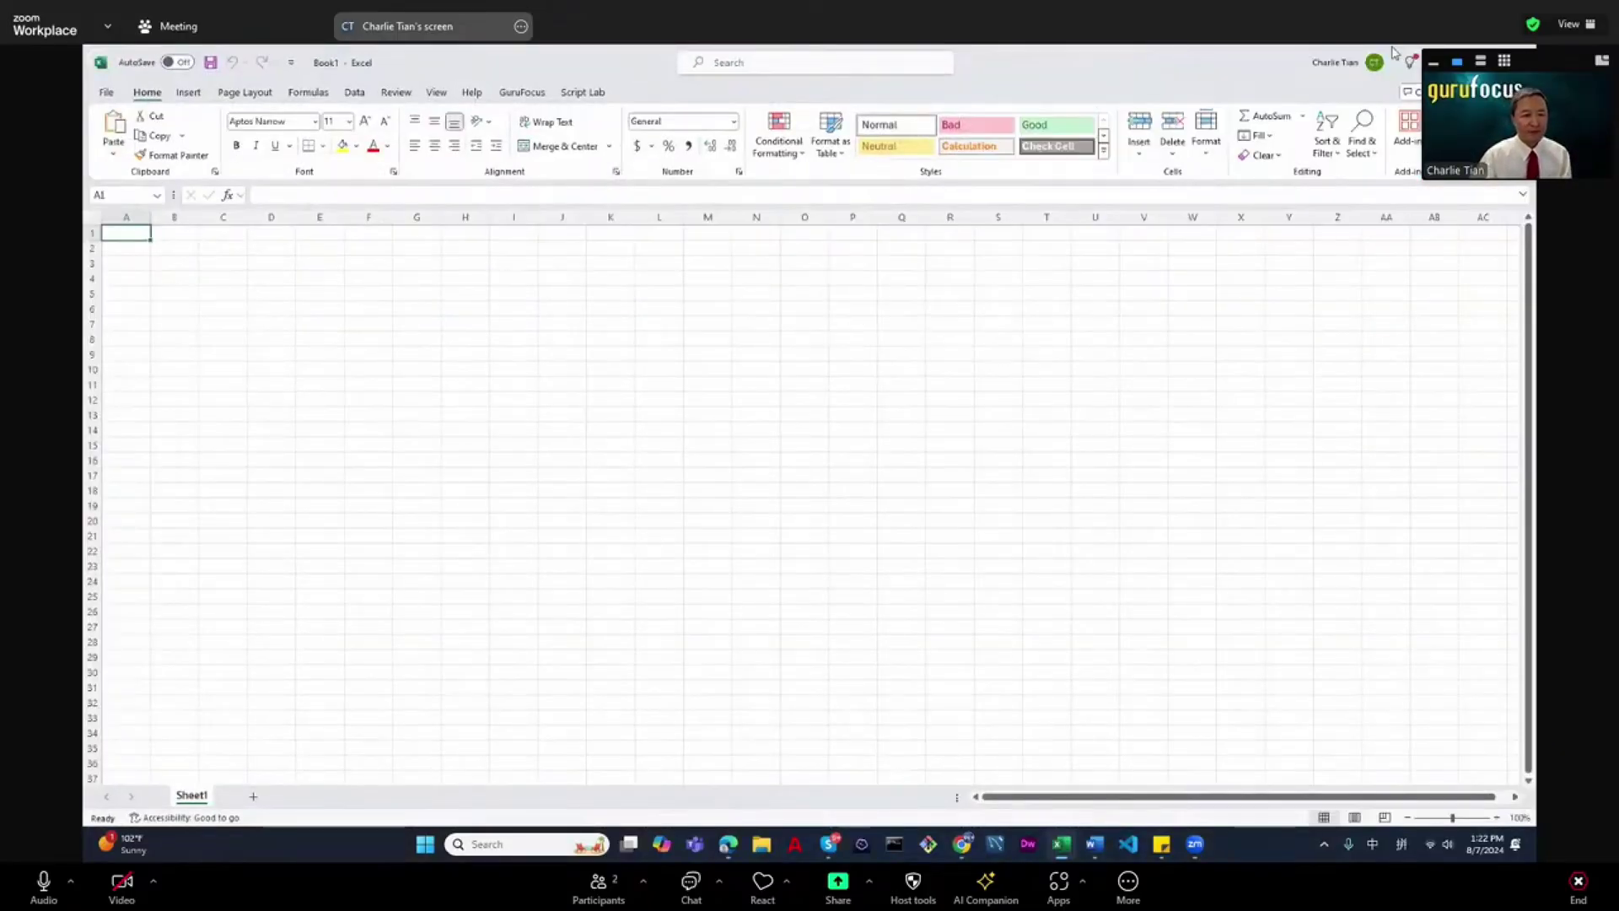
Switch to the GuruFocus website in the browser and open its Excel Add-In page at the installation options.
{"action": "left_click", "coordinate": [1444, 62]}
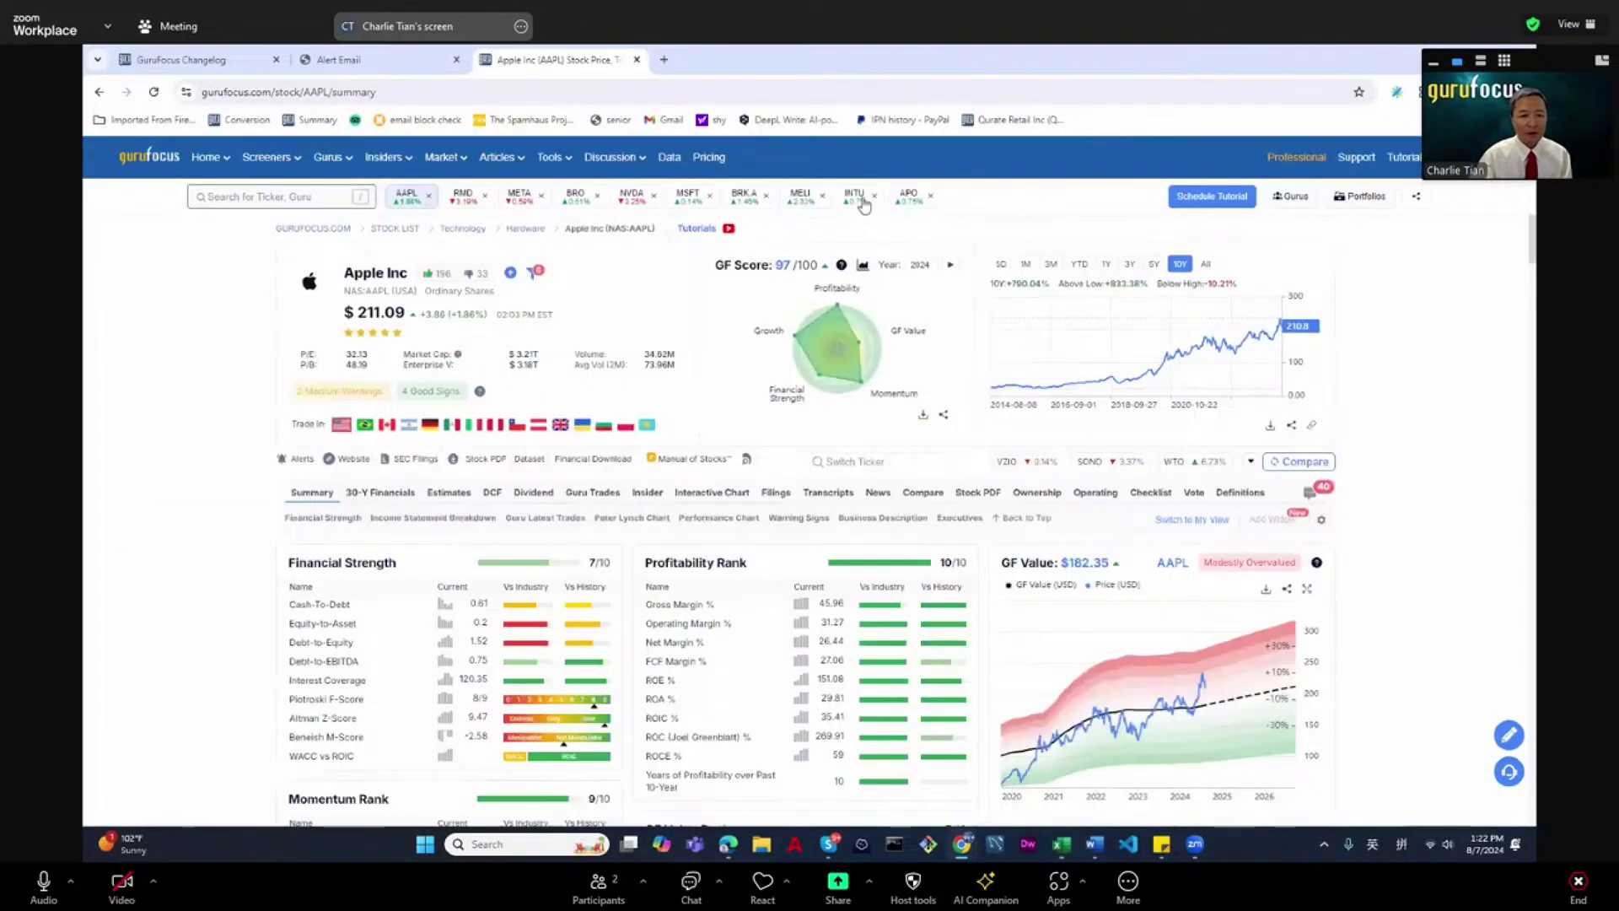
{"action": "mouse_move", "coordinate": [548, 160]}
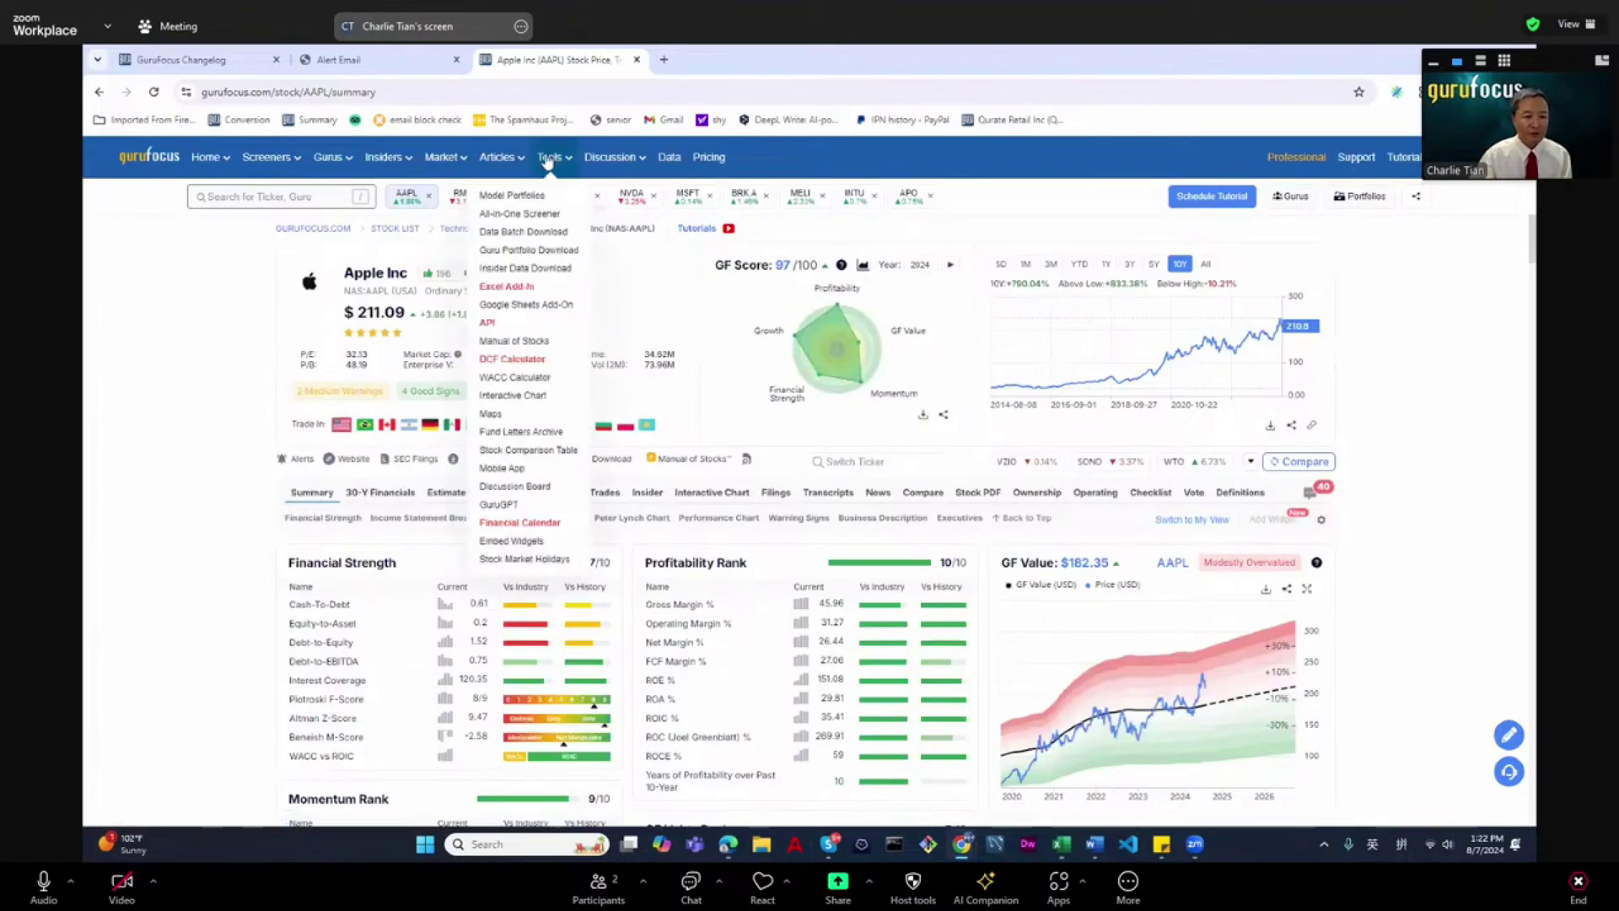
{"action": "left_click", "coordinate": [515, 288]}
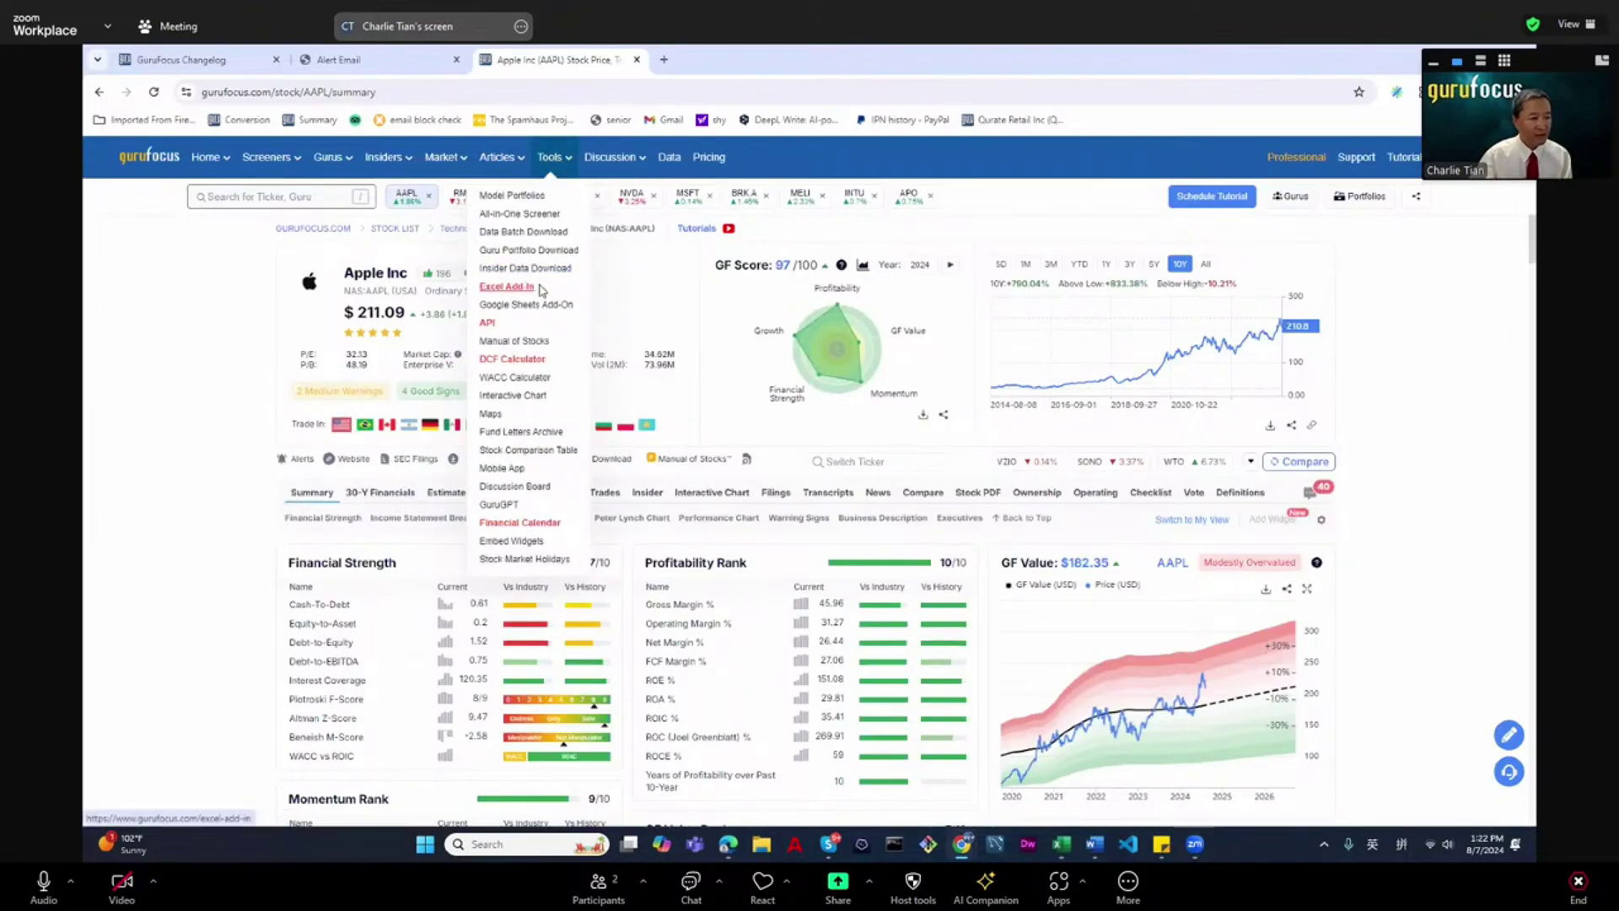
{"action": "left_click", "coordinate": [540, 464]}
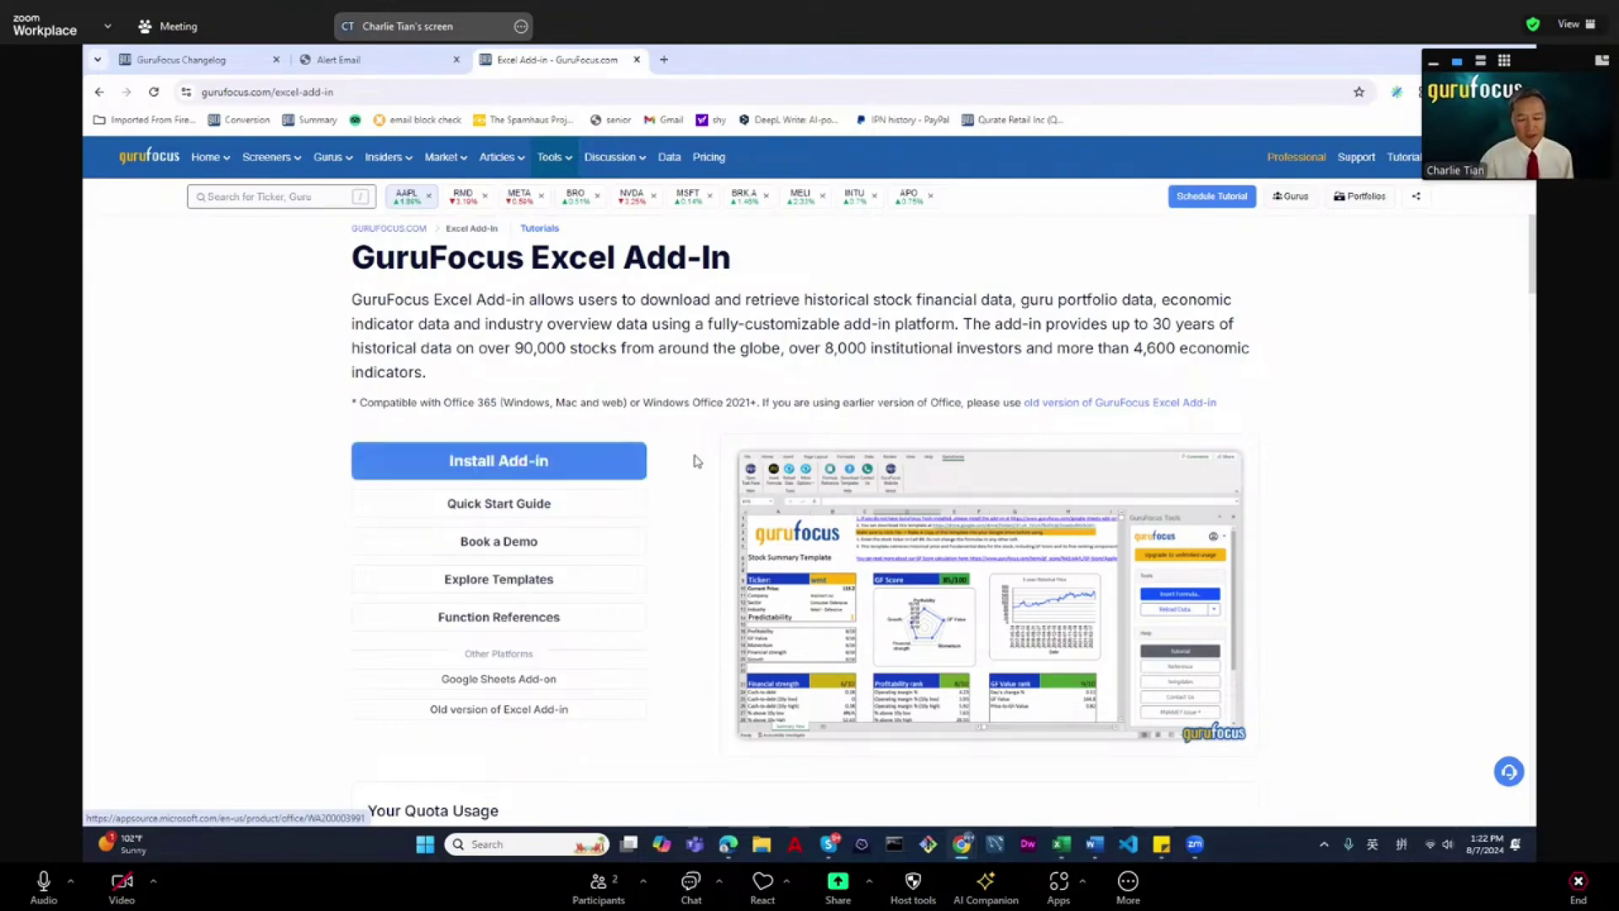
Switch to the blank Excel workbook and open the GuruFocus Tools task pane.
{"action": "left_click", "coordinate": [1061, 847]}
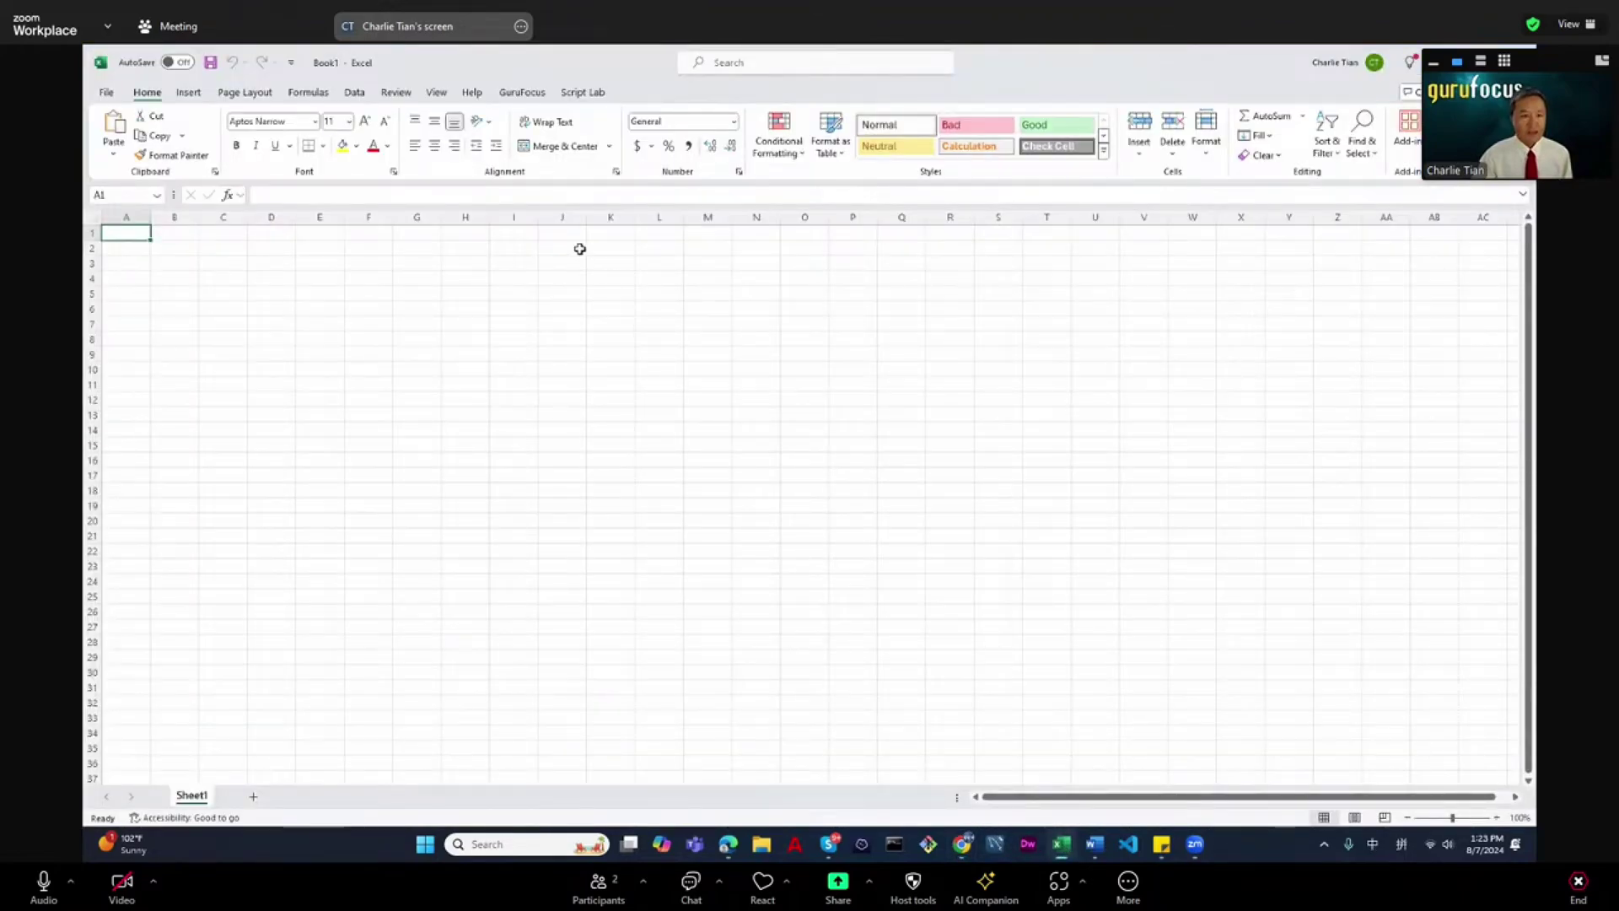
{"action": "left_click", "coordinate": [523, 94]}
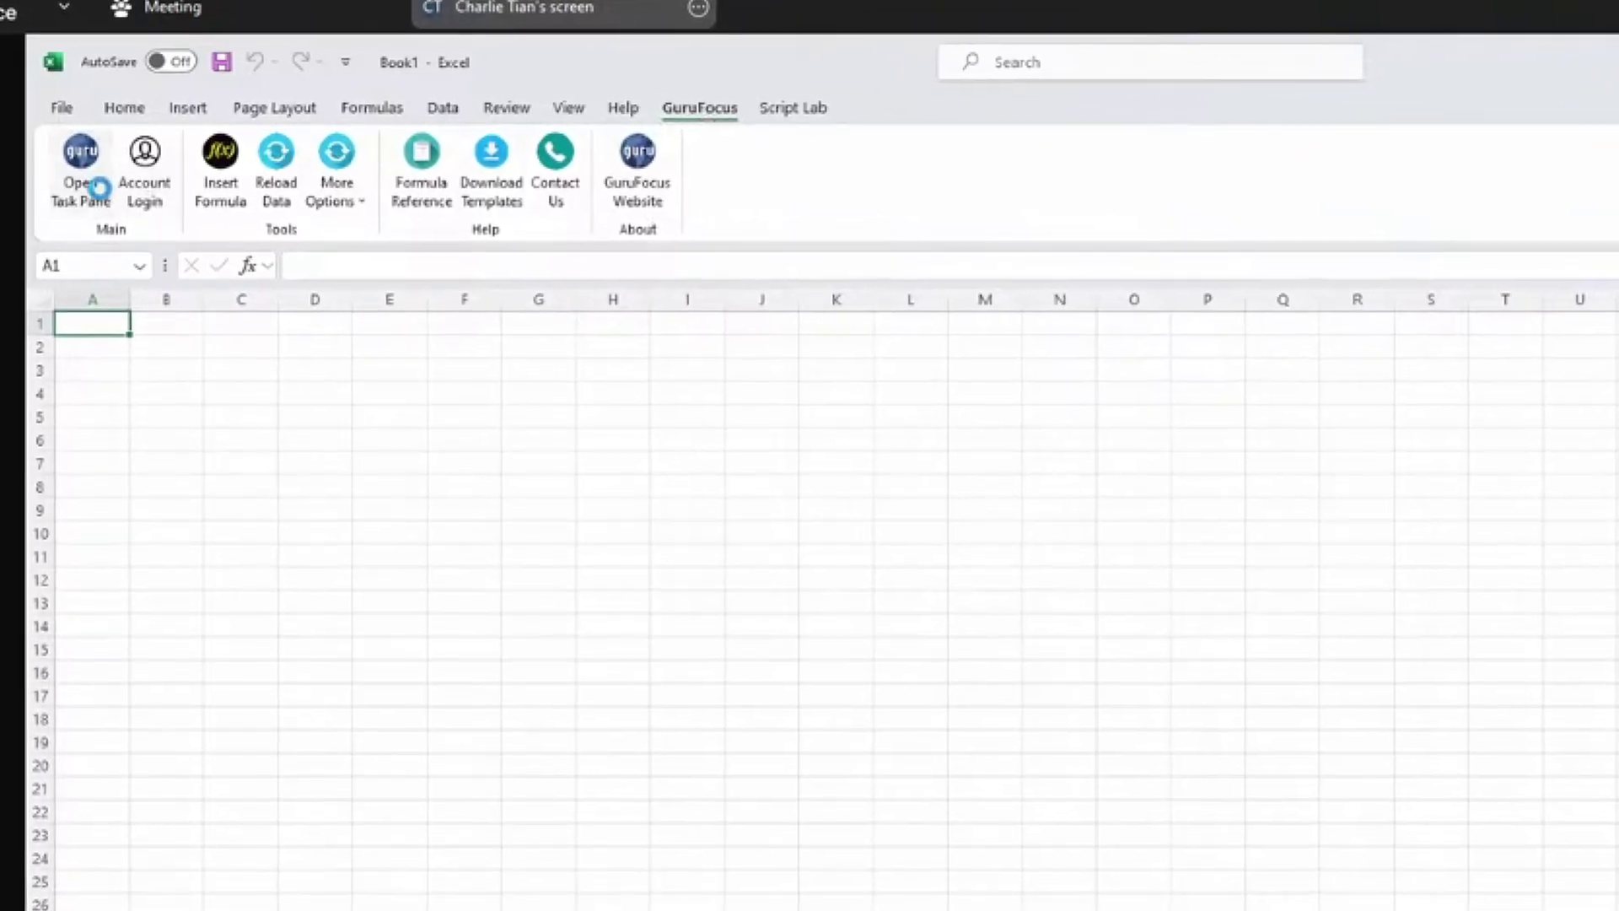
{"action": "left_click", "coordinate": [67, 186]}
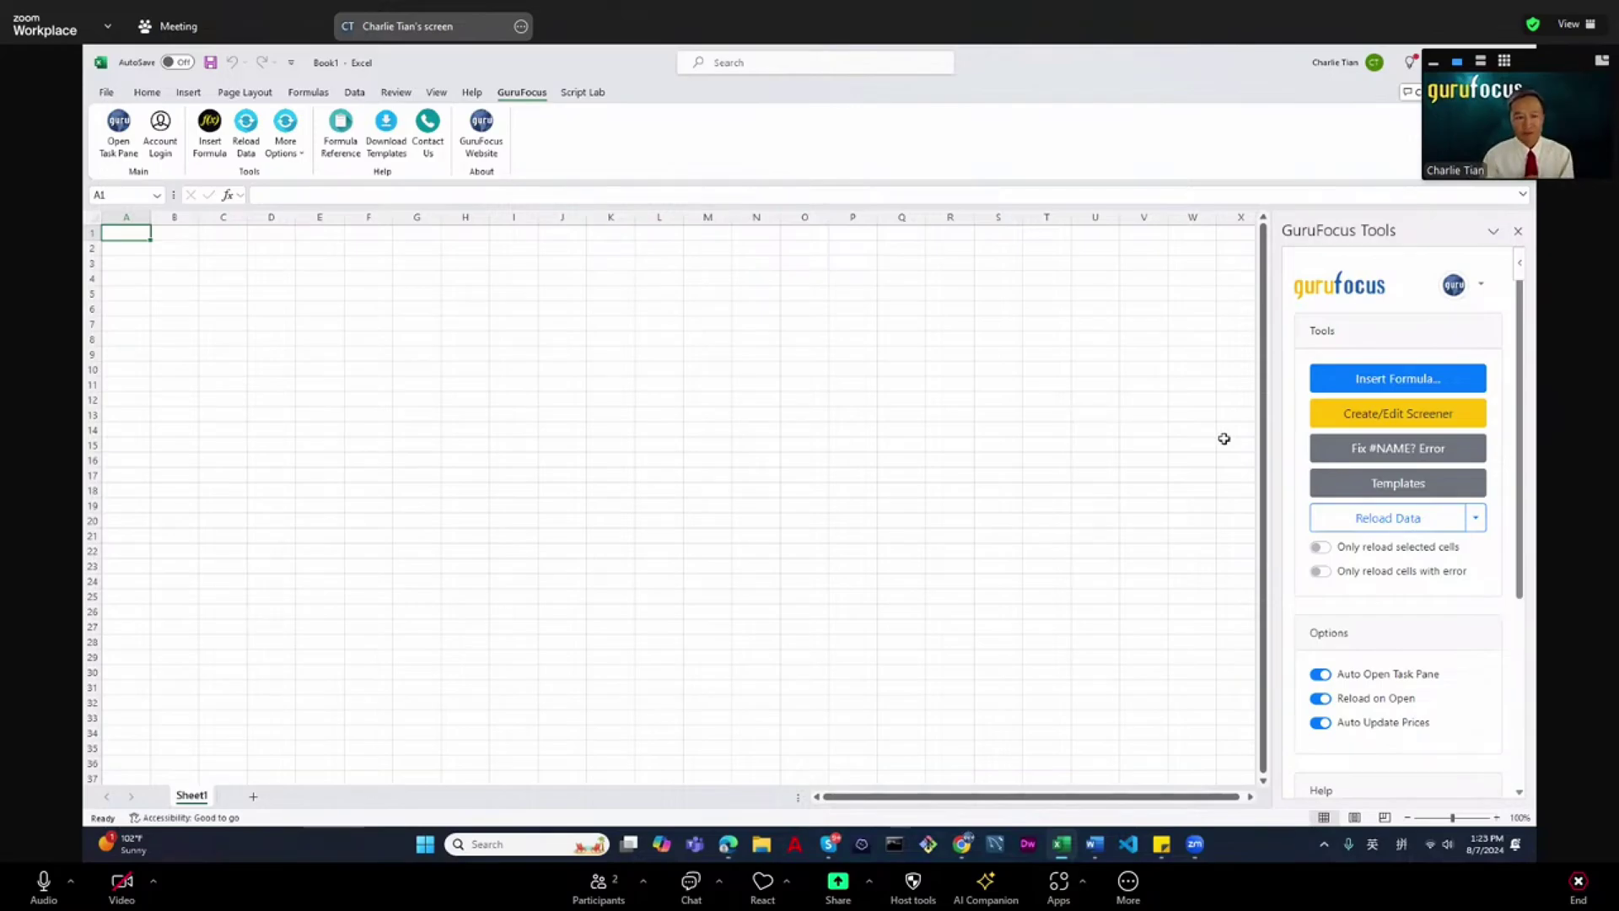
Switch to the browser and review the GuruFocus Excel Add-In page down to the quota usage section.
{"action": "left_click", "coordinate": [963, 850]}
{"action": "left_click", "coordinate": [877, 717]}
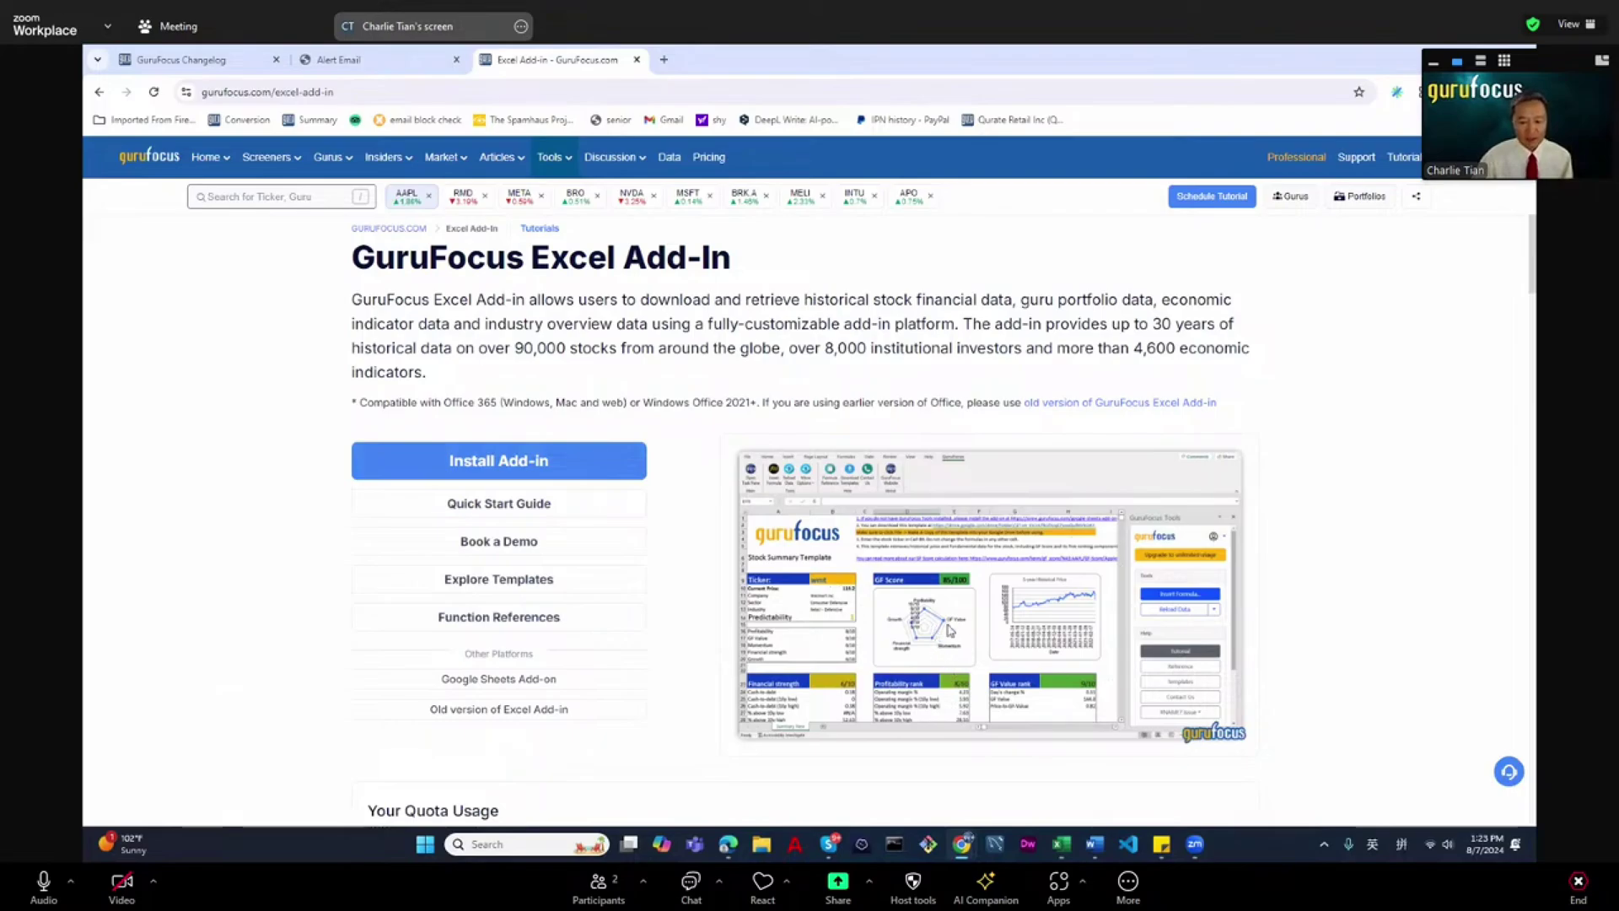
{"action": "scroll", "coordinate": [975, 618], "scroll_direction": "down", "scroll_amount": 1}
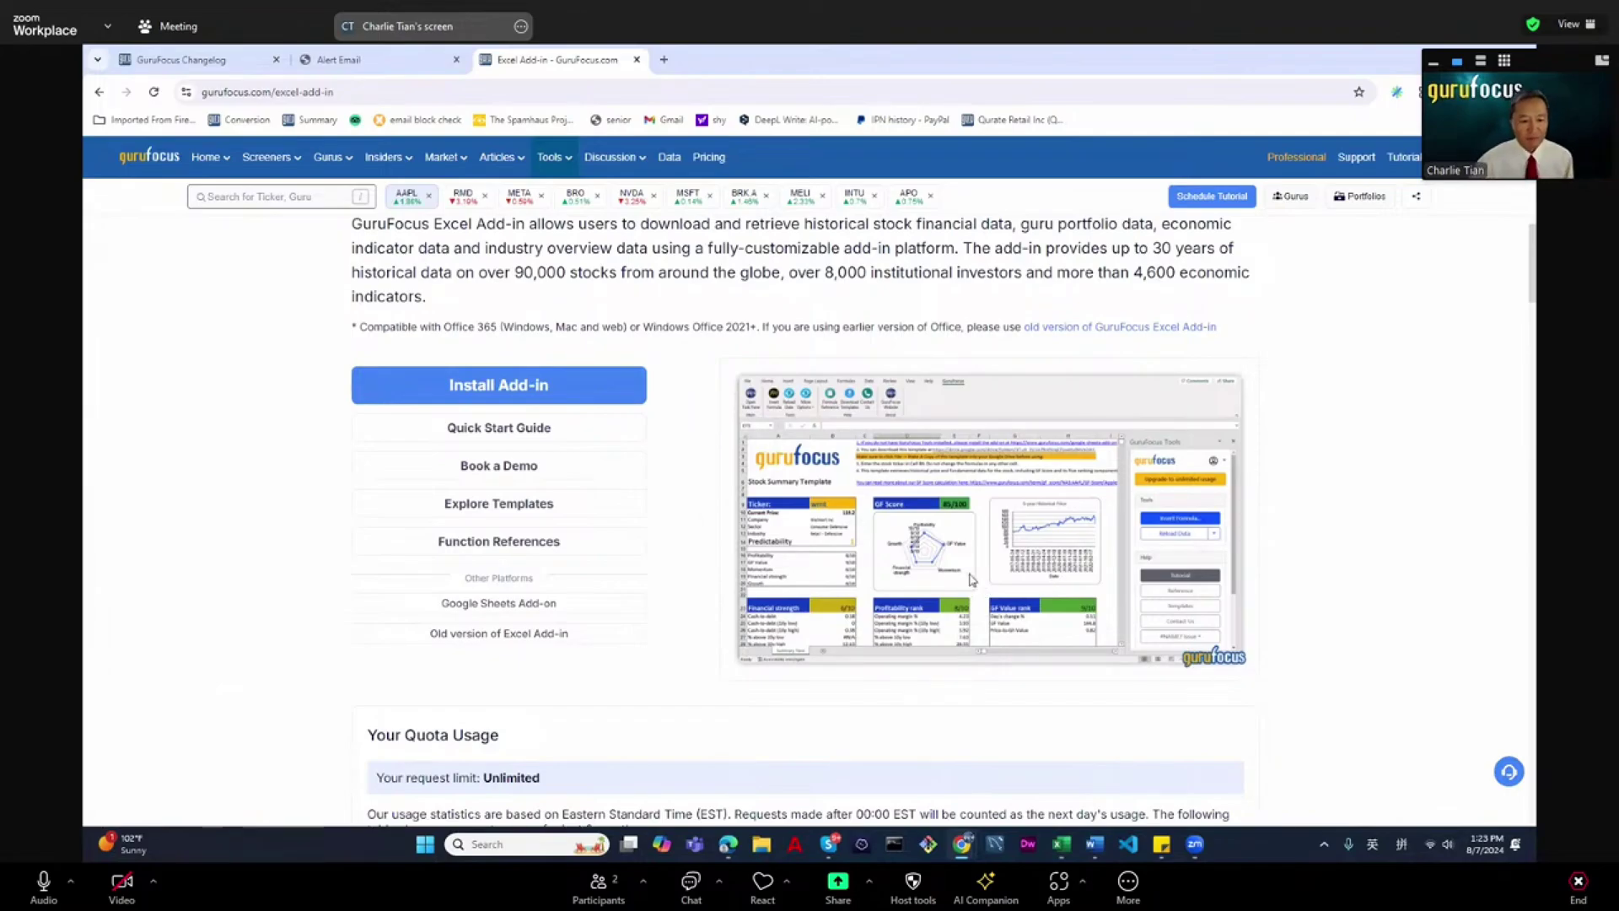
{"action": "mouse_move", "coordinate": [1017, 837]}
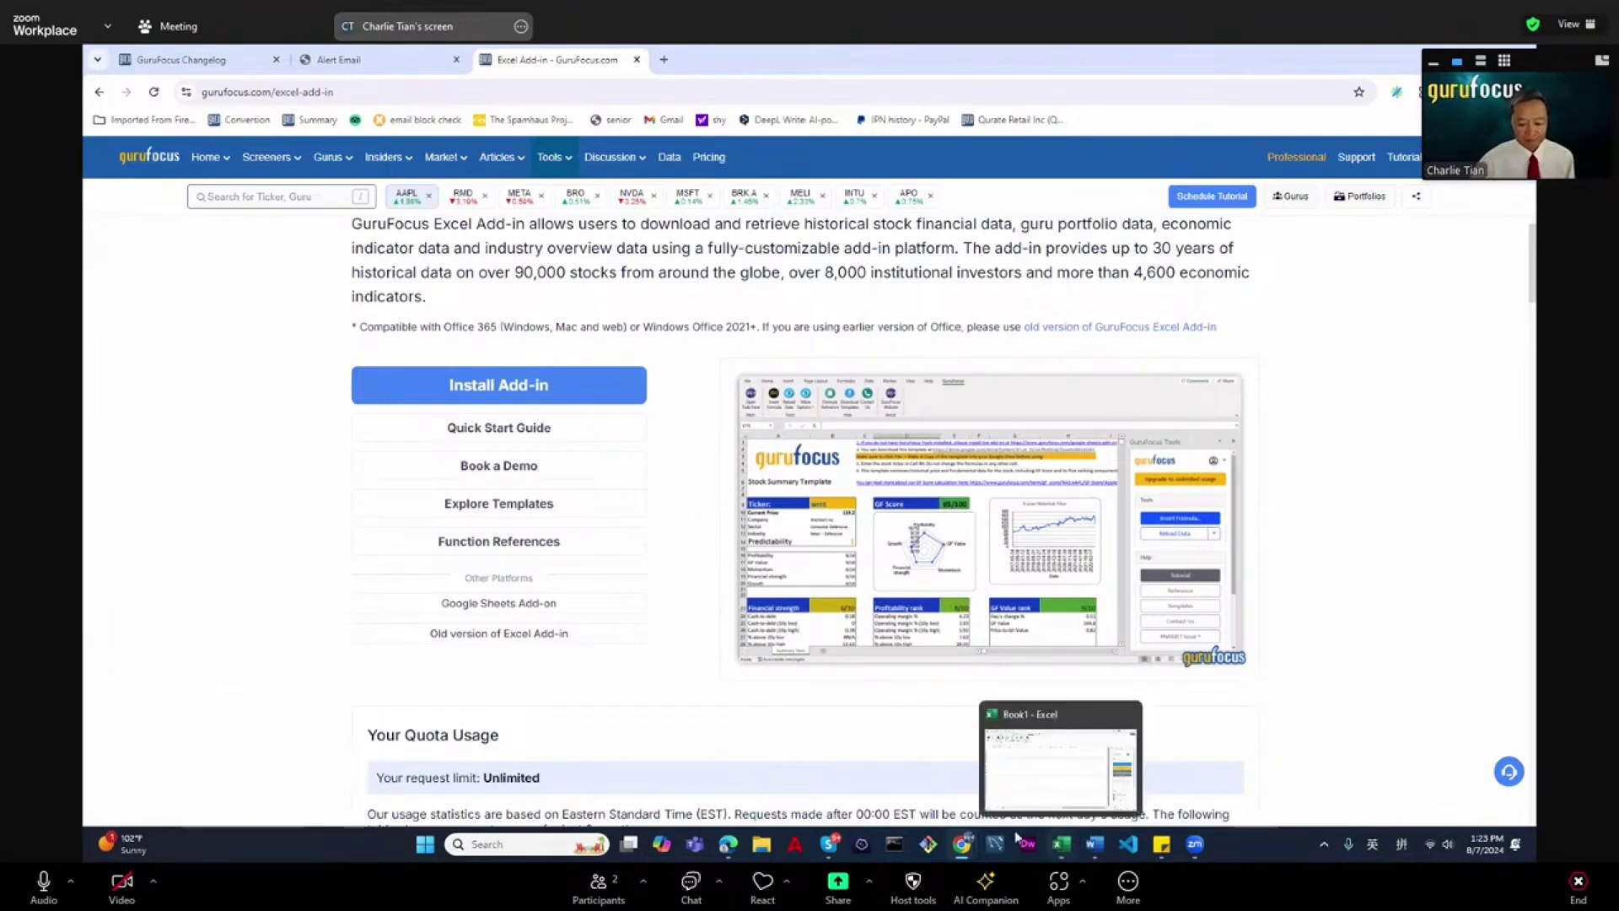
Switch to the Excel workbook and start a GuruFocus stock data formula in D7, using the MCO ticker in C7.
{"action": "left_click", "coordinate": [1061, 847]}
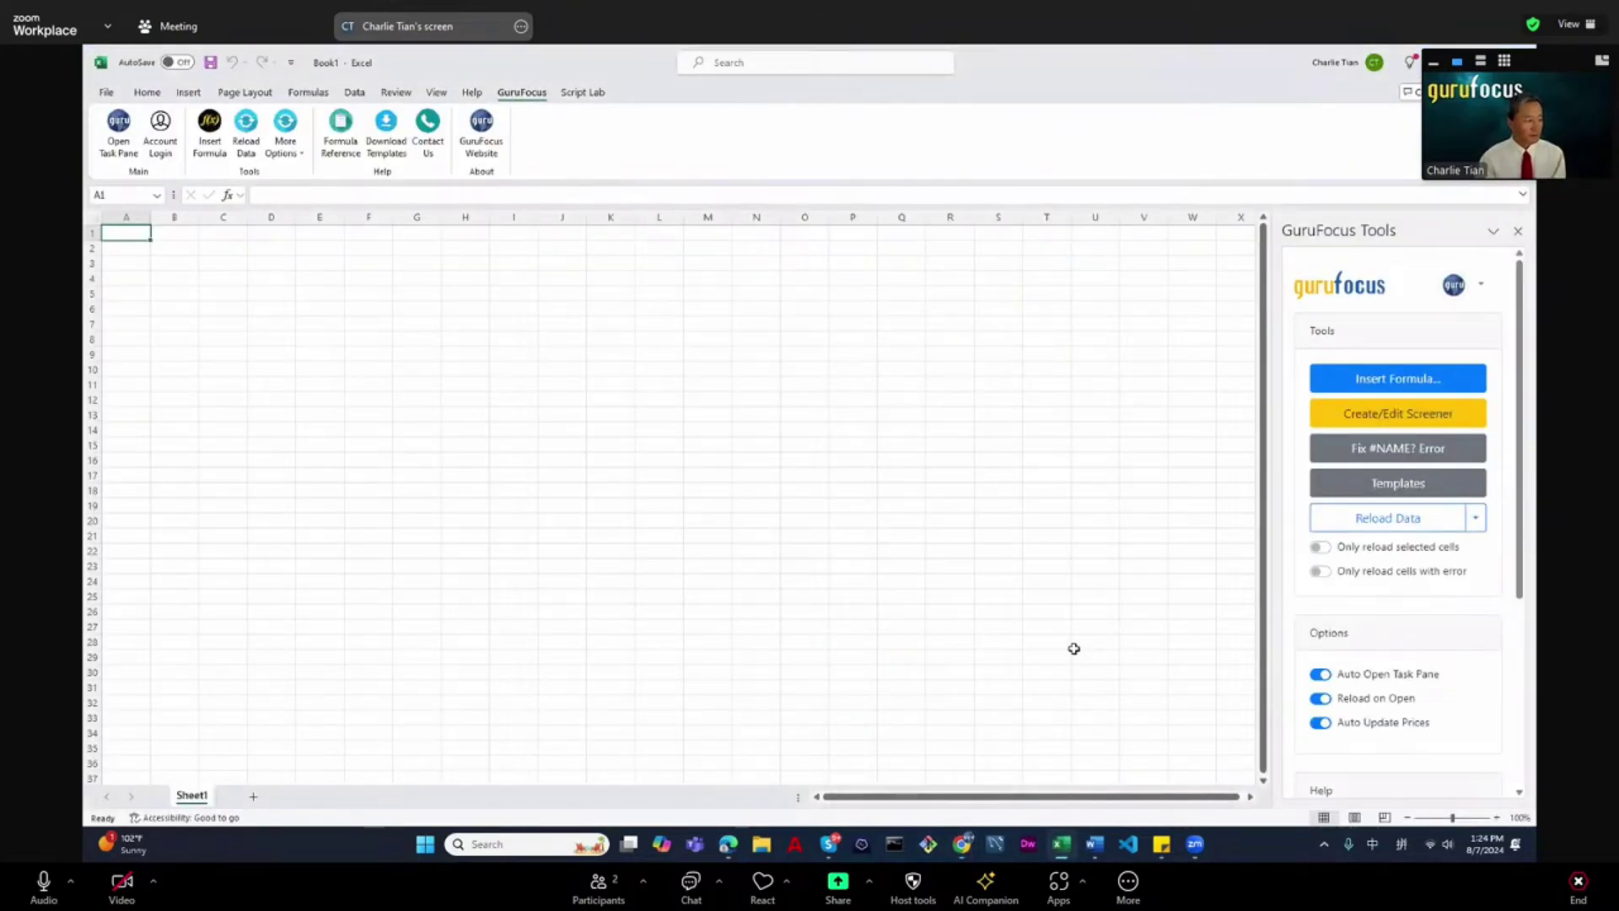
{"action": "left_click", "coordinate": [293, 322]}
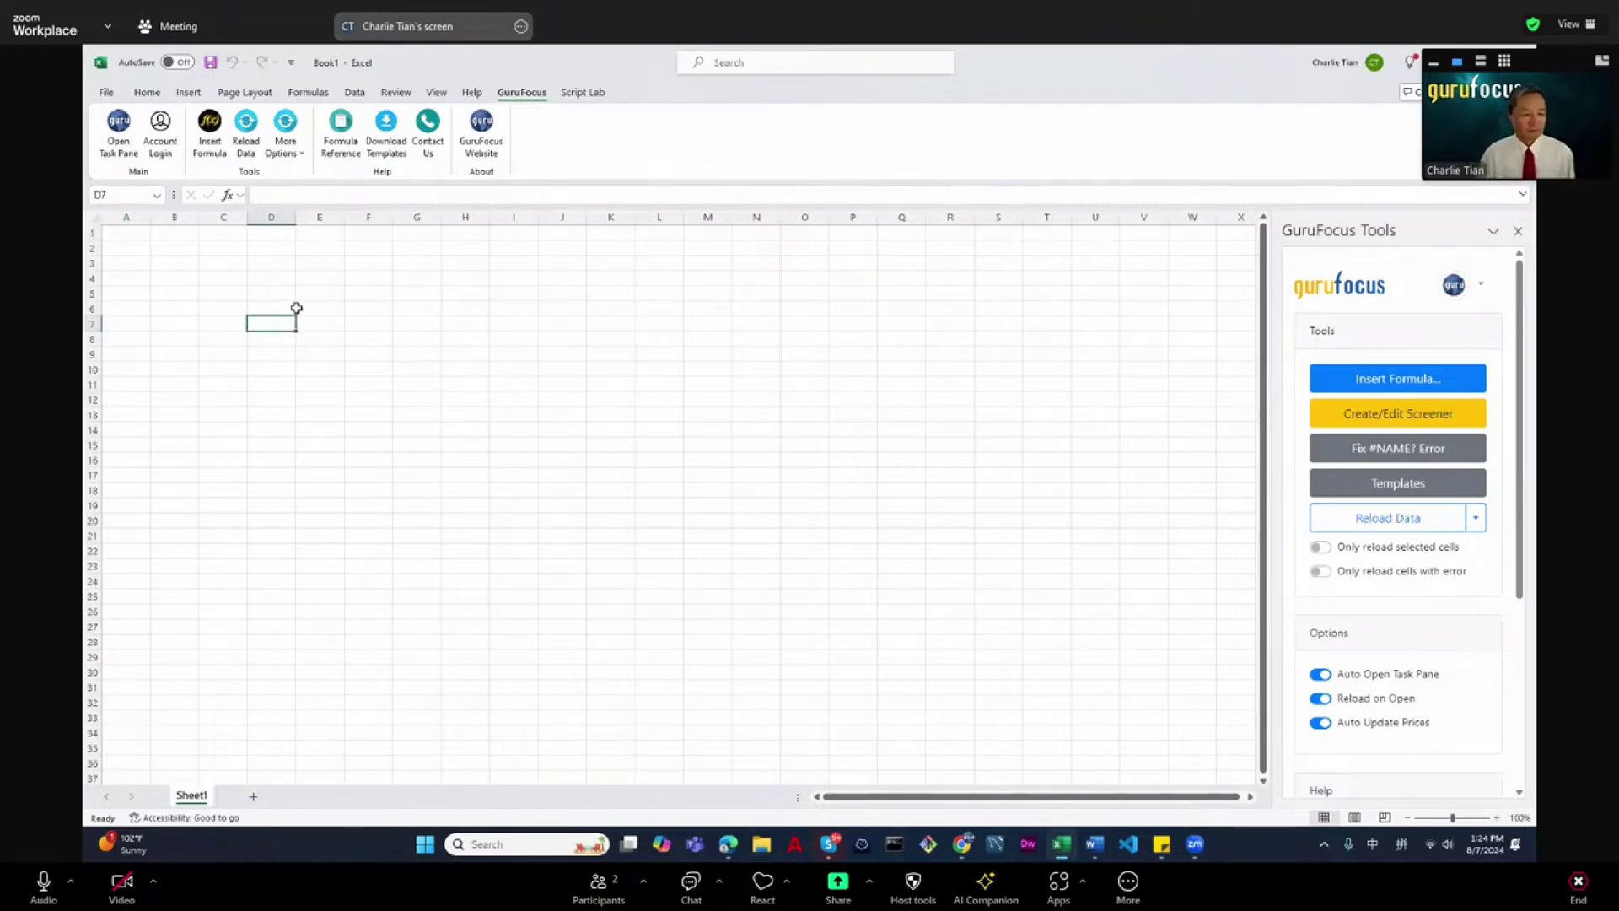
{"action": "left_click", "coordinate": [286, 293]}
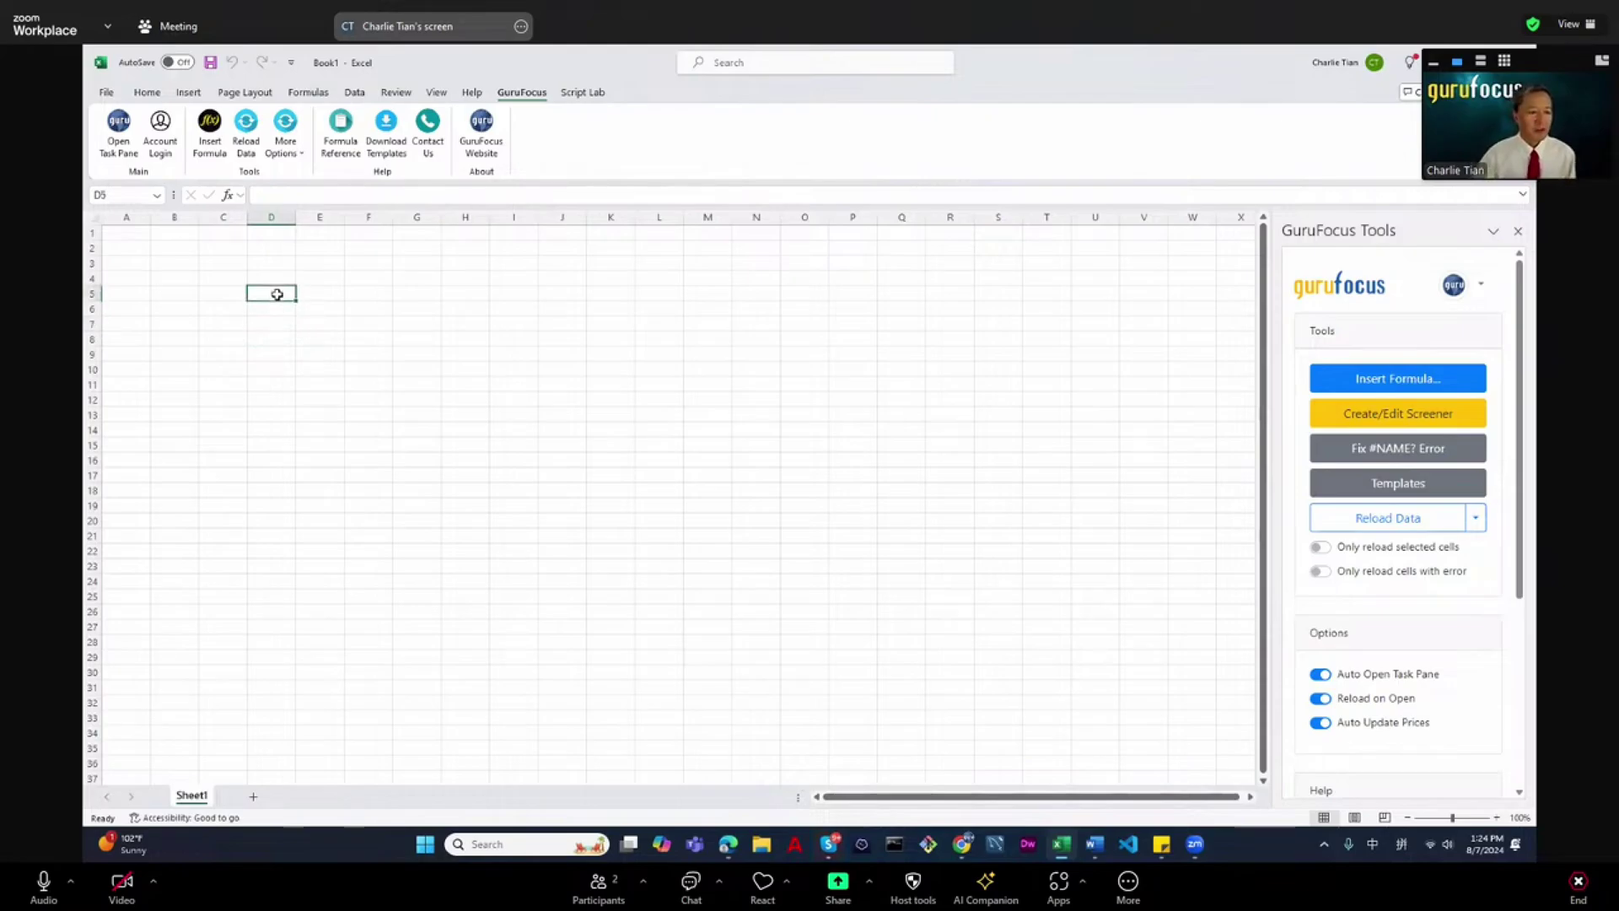
{"action": "left_click", "coordinate": [1340, 387]}
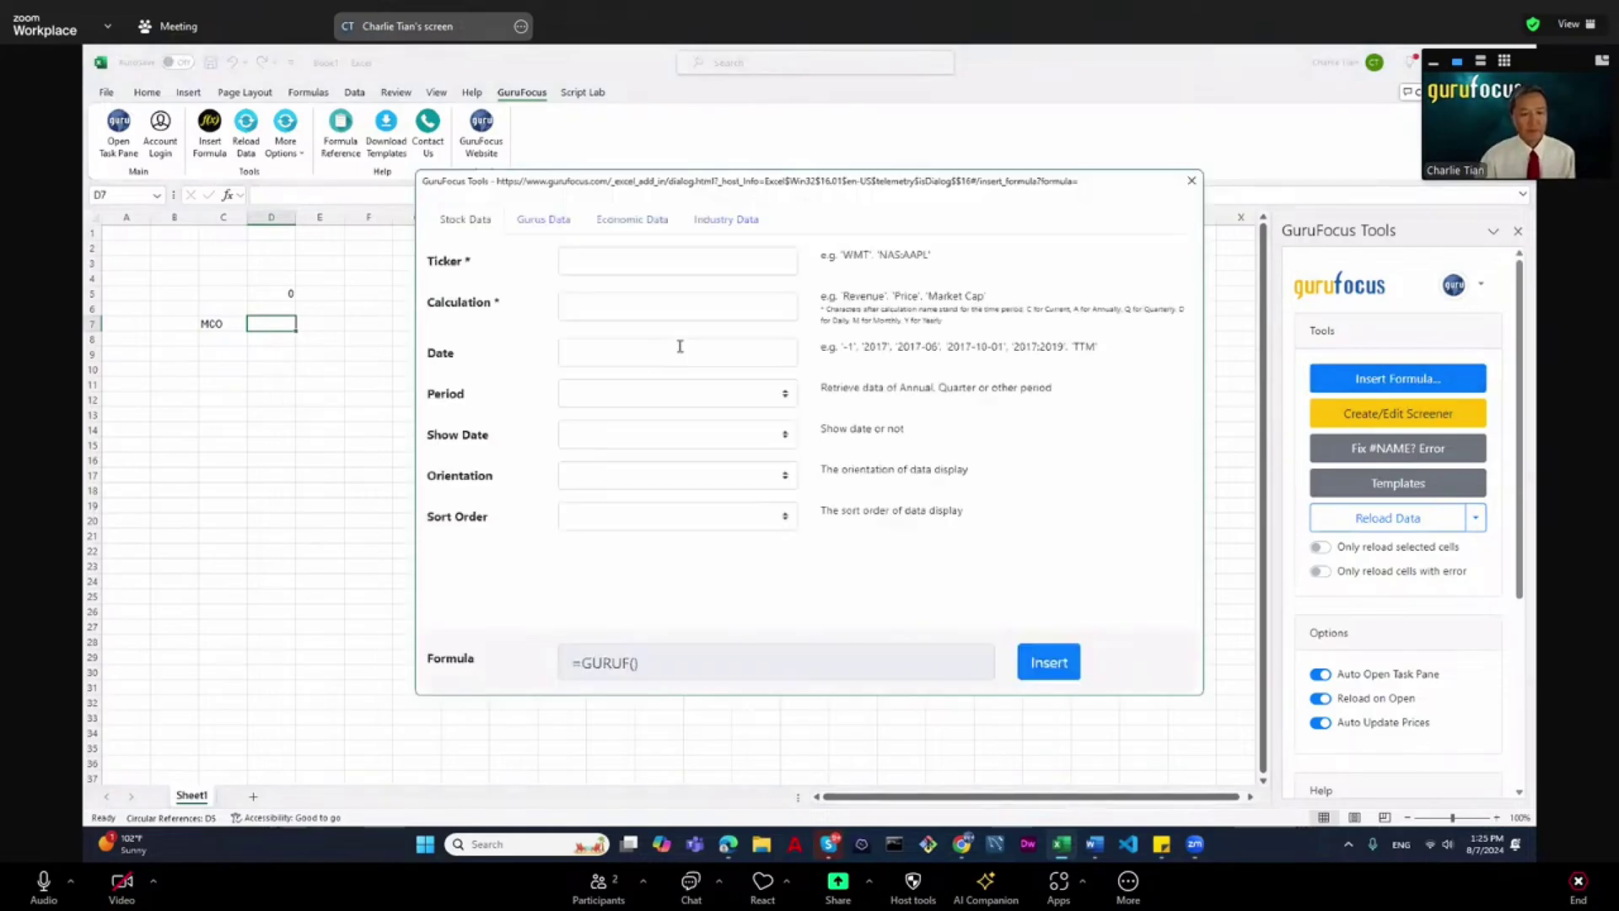
{"action": "left_click", "coordinate": [618, 267]}
{"action": "left_click", "coordinate": [219, 320]}
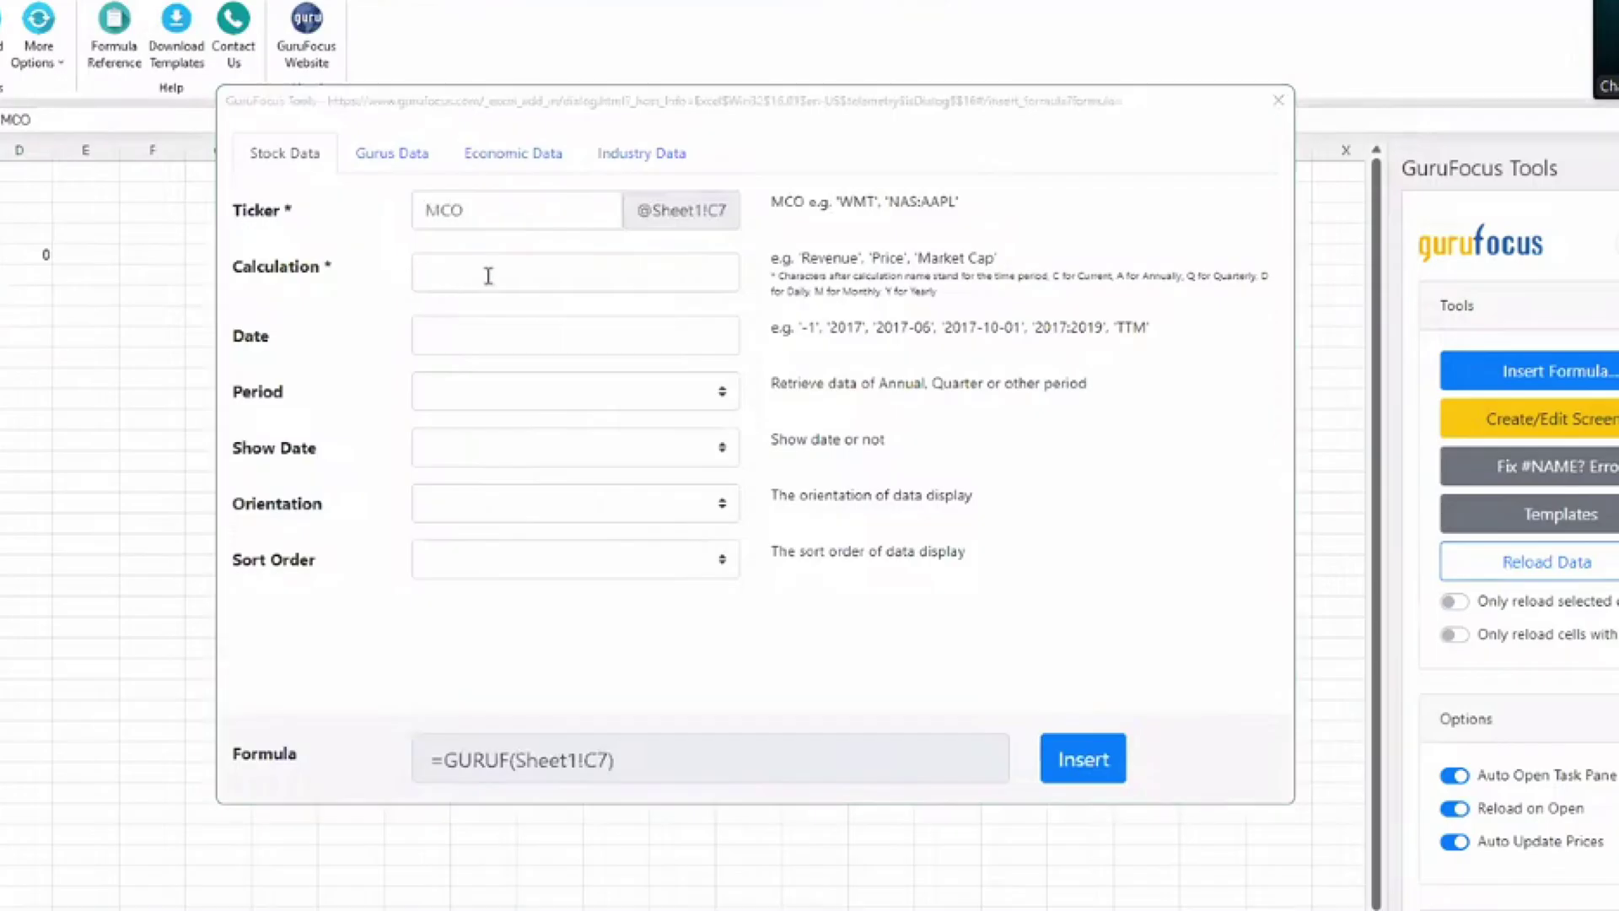
Set the formula's calculation to Future 3-5Y Total Revenue Growth Rate and insert it in D7.
{"action": "left_click", "coordinate": [613, 308]}
{"action": "type", "text": "future"}
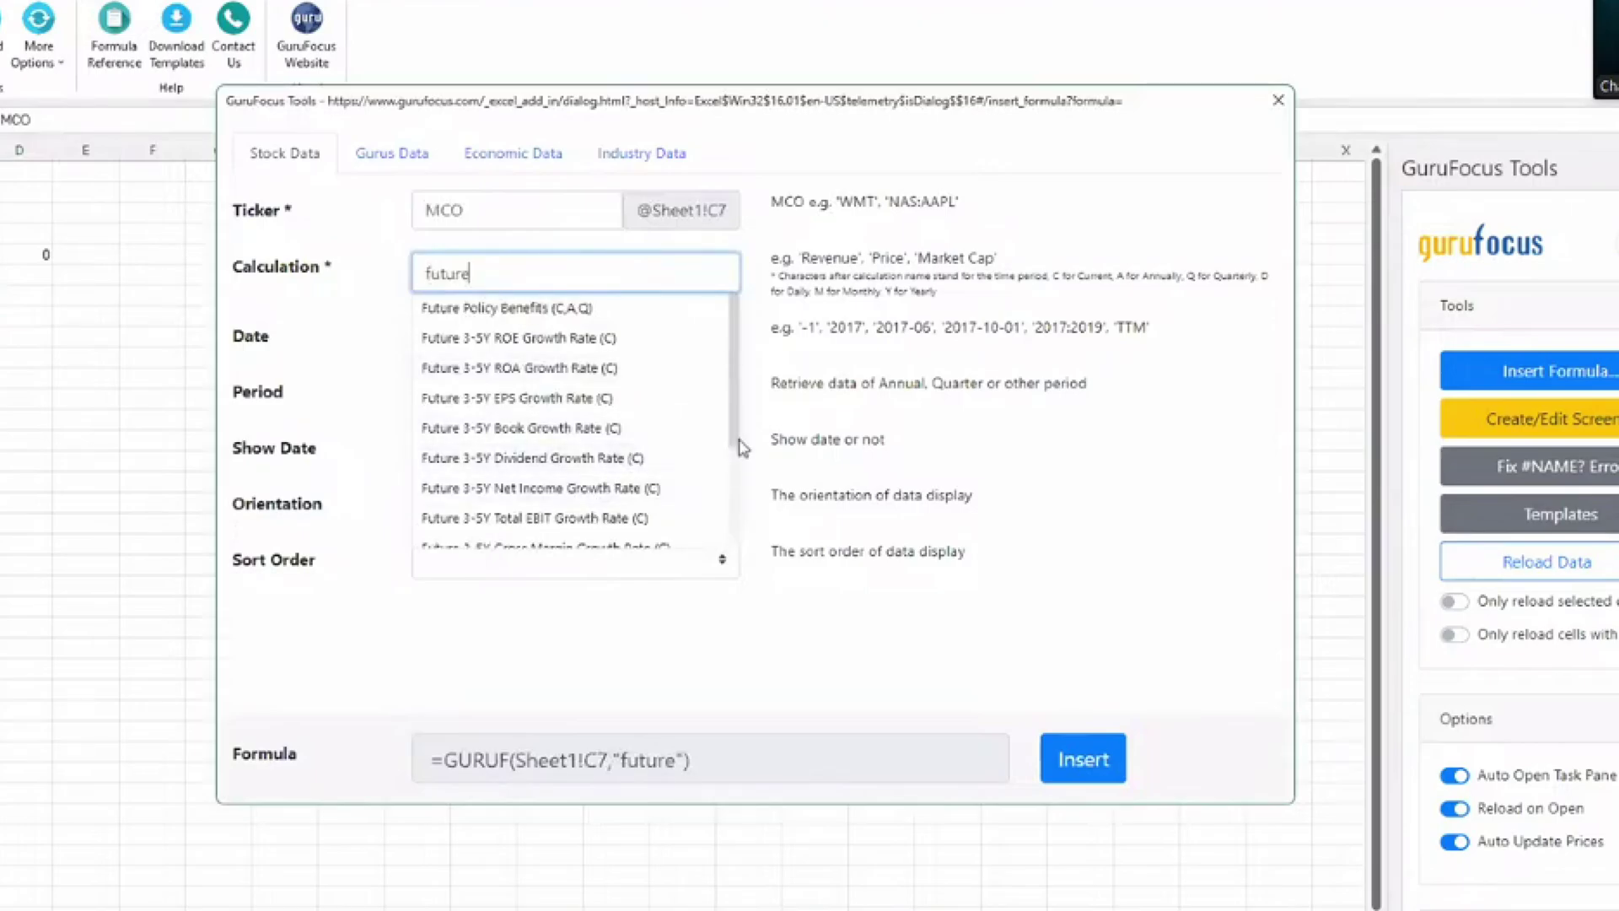
{"action": "scroll", "coordinate": [629, 506], "scroll_direction": "down", "scroll_amount": 3}
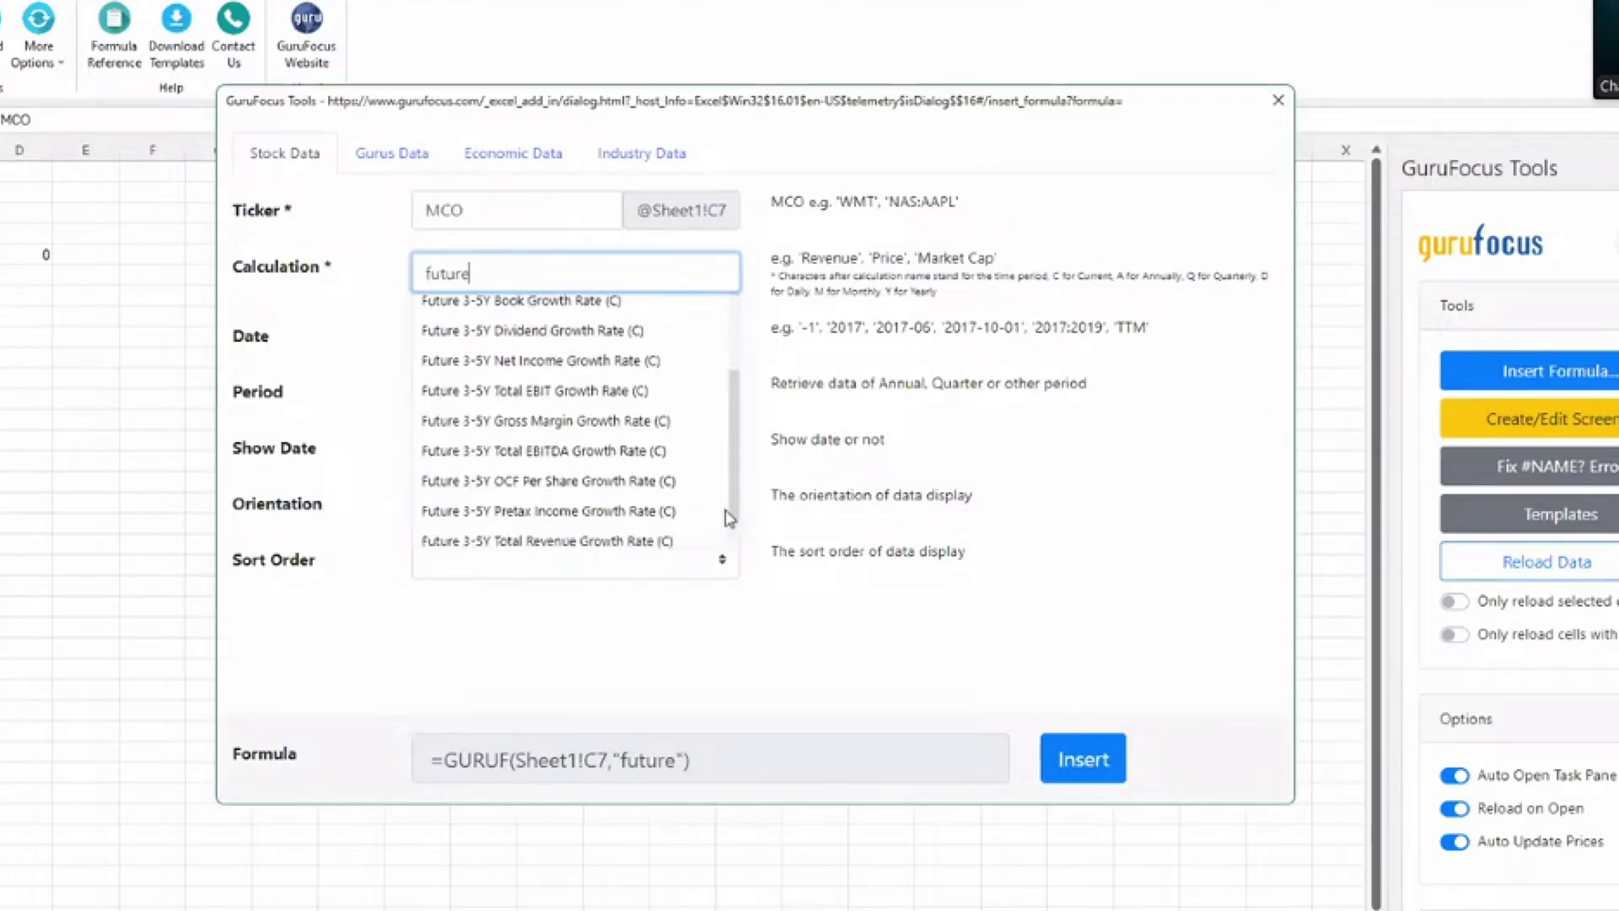
{"action": "left_click", "coordinate": [624, 532]}
{"action": "left_click", "coordinate": [1055, 753]}
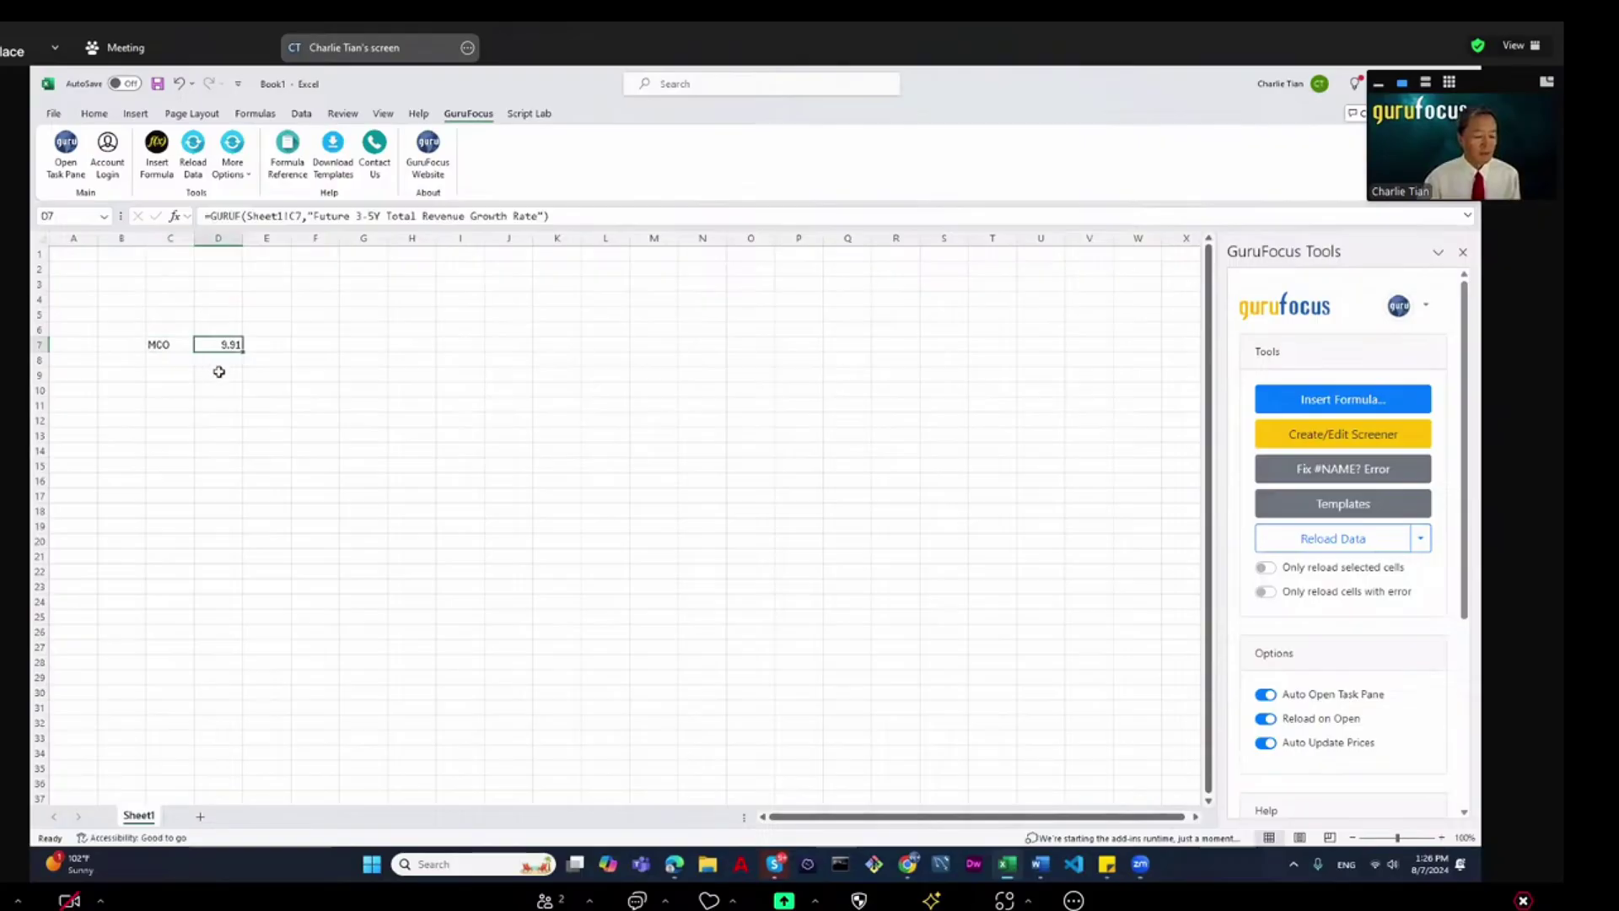
Start another stock data formula in D9 with C7 as the ticker and Revenue as the calculation.
{"action": "left_click", "coordinate": [219, 372]}
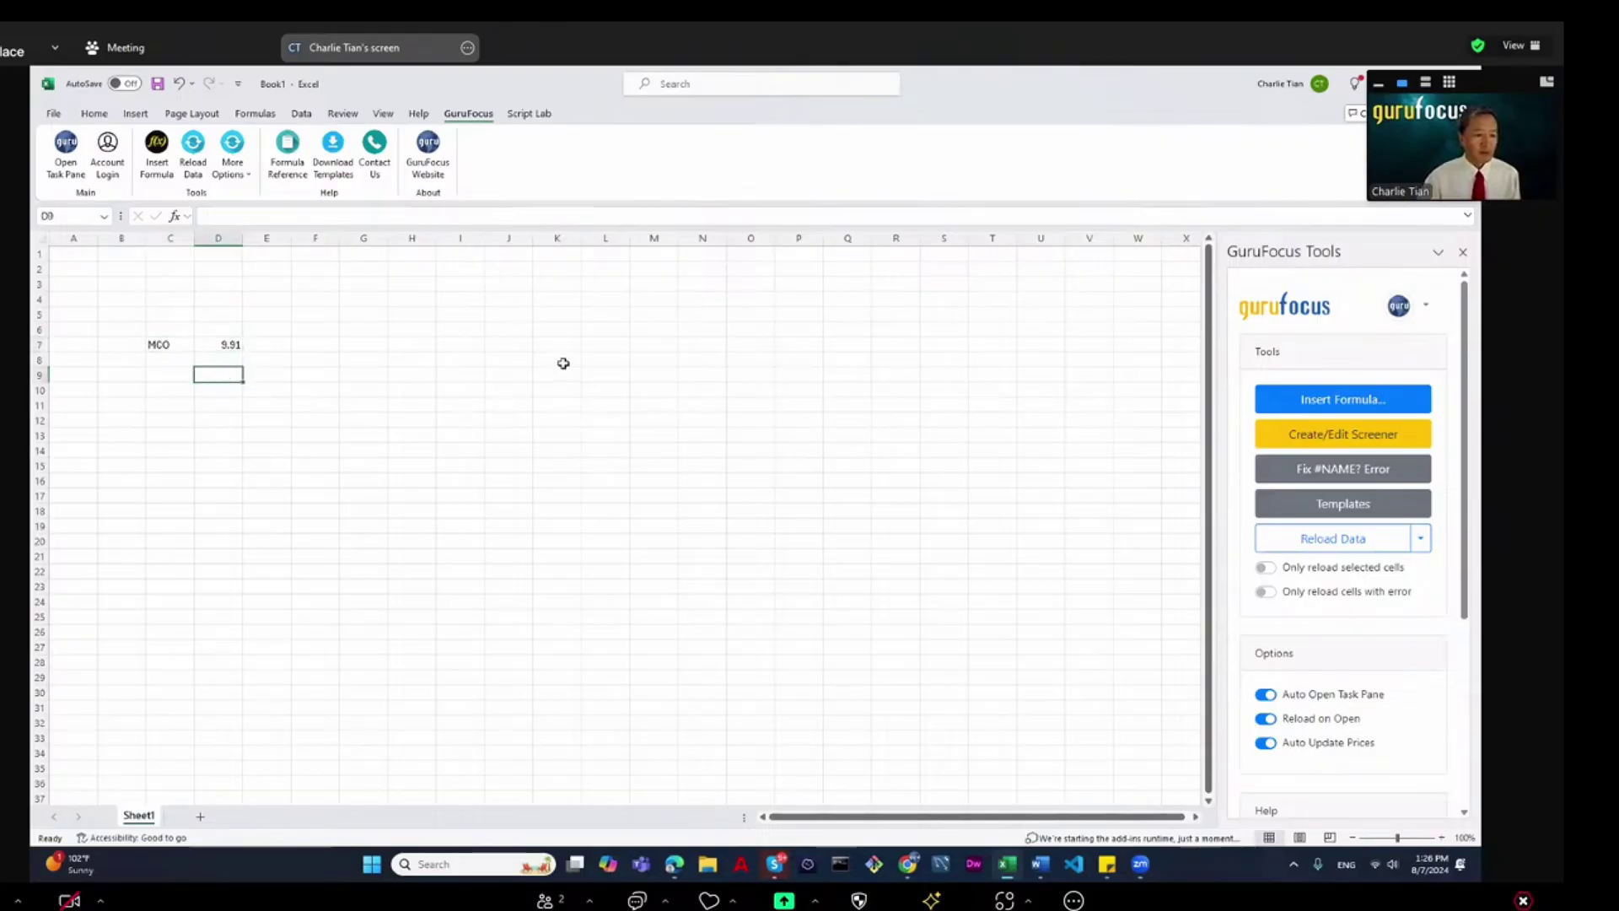
{"action": "left_click", "coordinate": [1298, 405]}
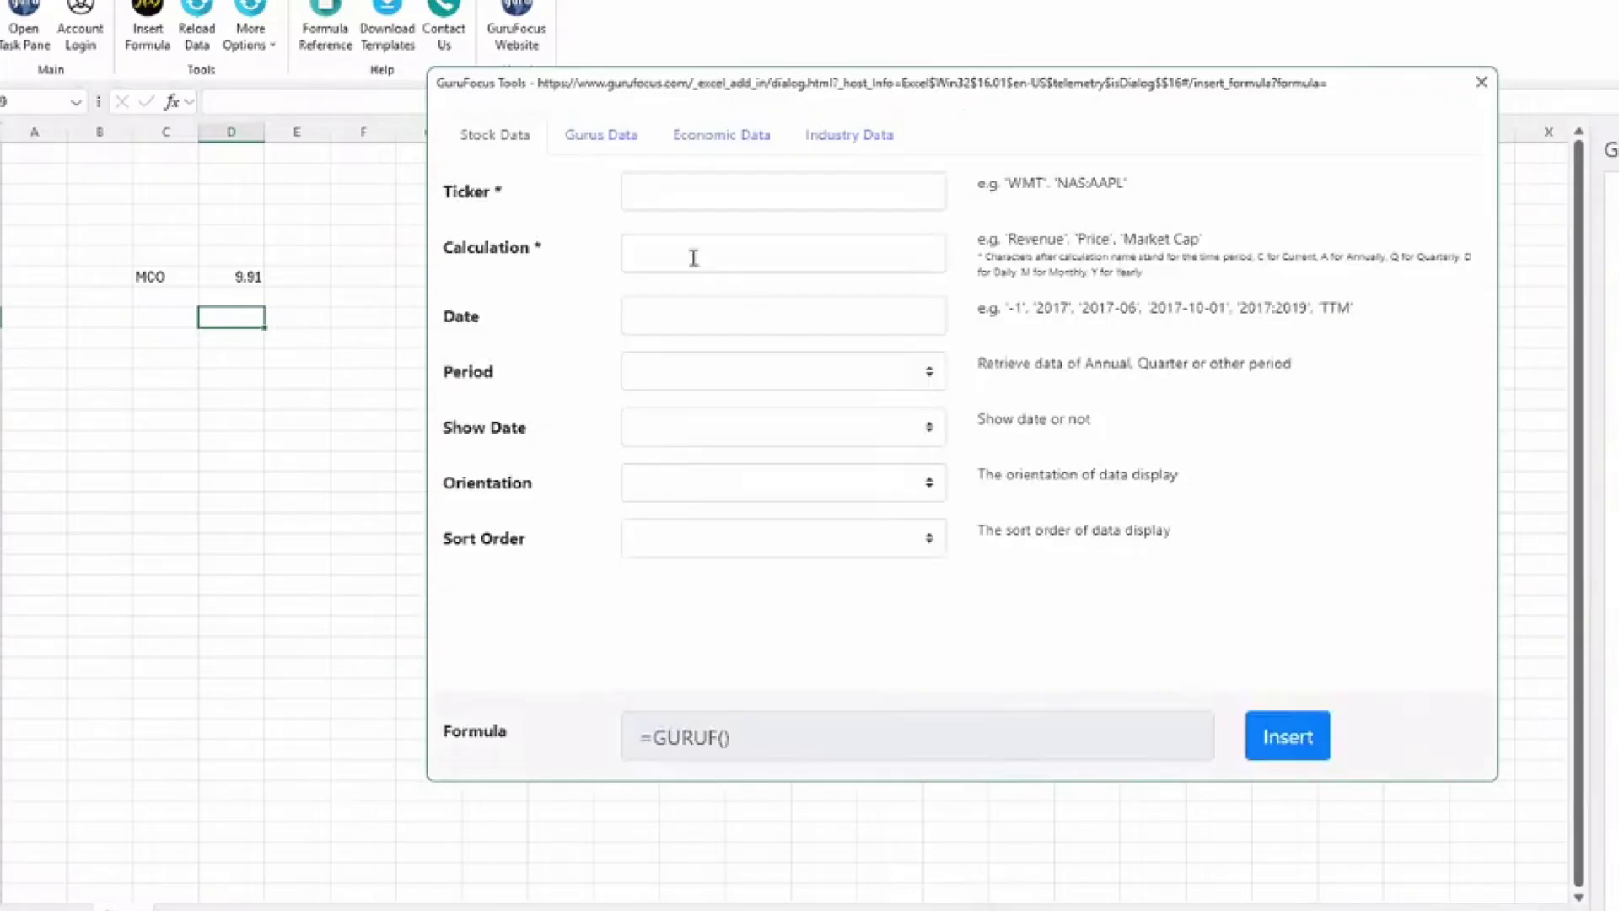
{"action": "left_click", "coordinate": [691, 186]}
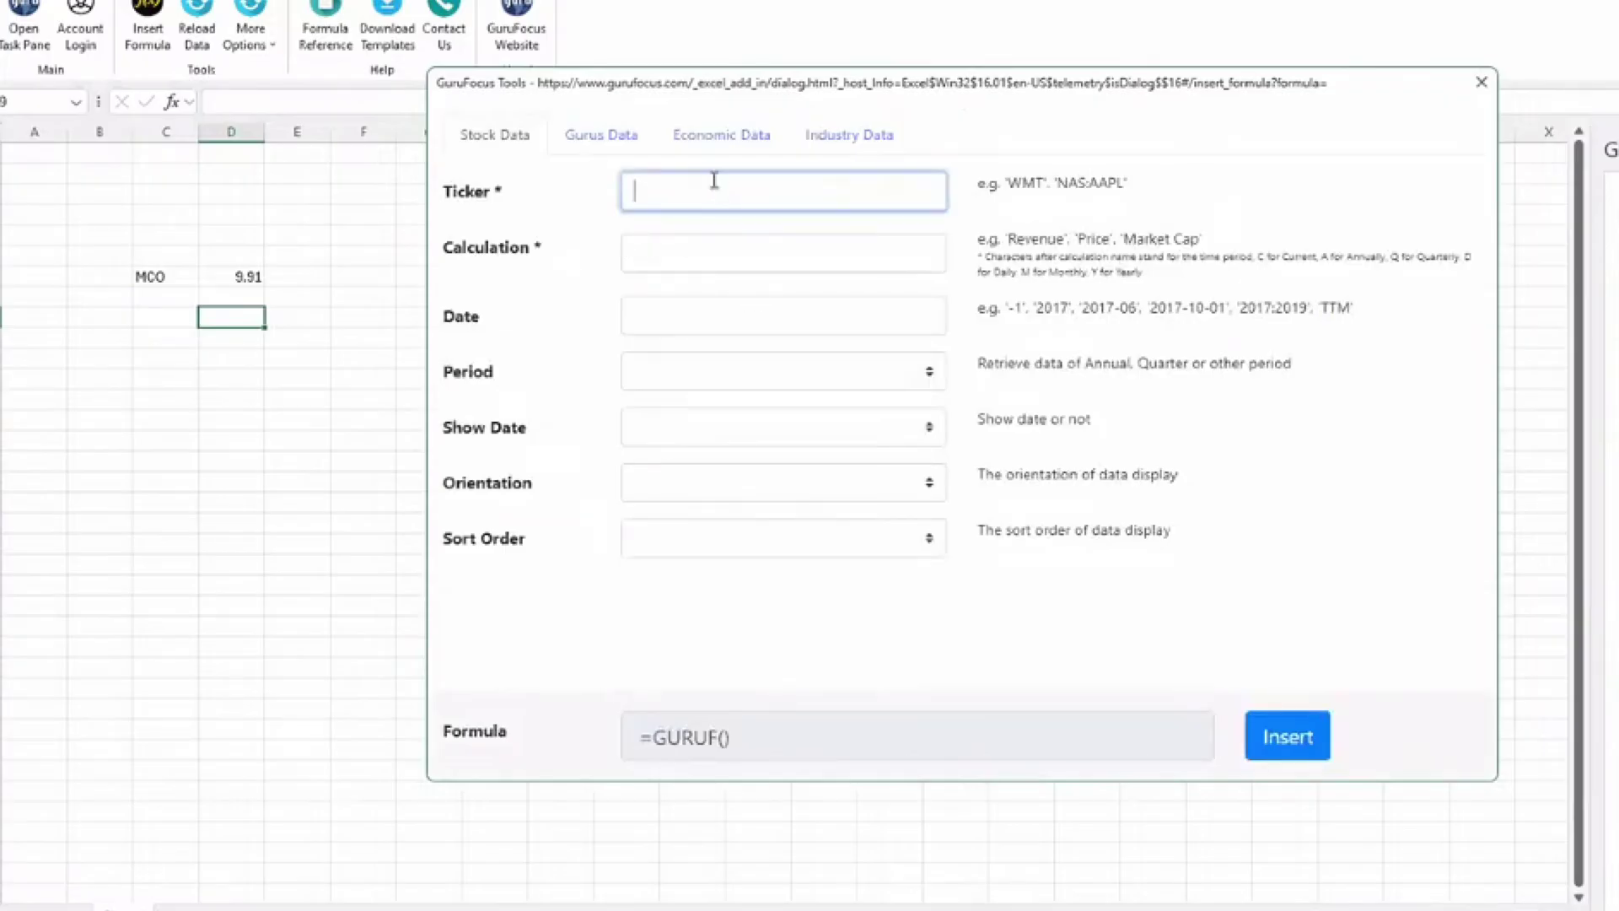
{"action": "left_click", "coordinate": [155, 273]}
{"action": "left_click", "coordinate": [687, 257]}
{"action": "type", "text": "reve"}
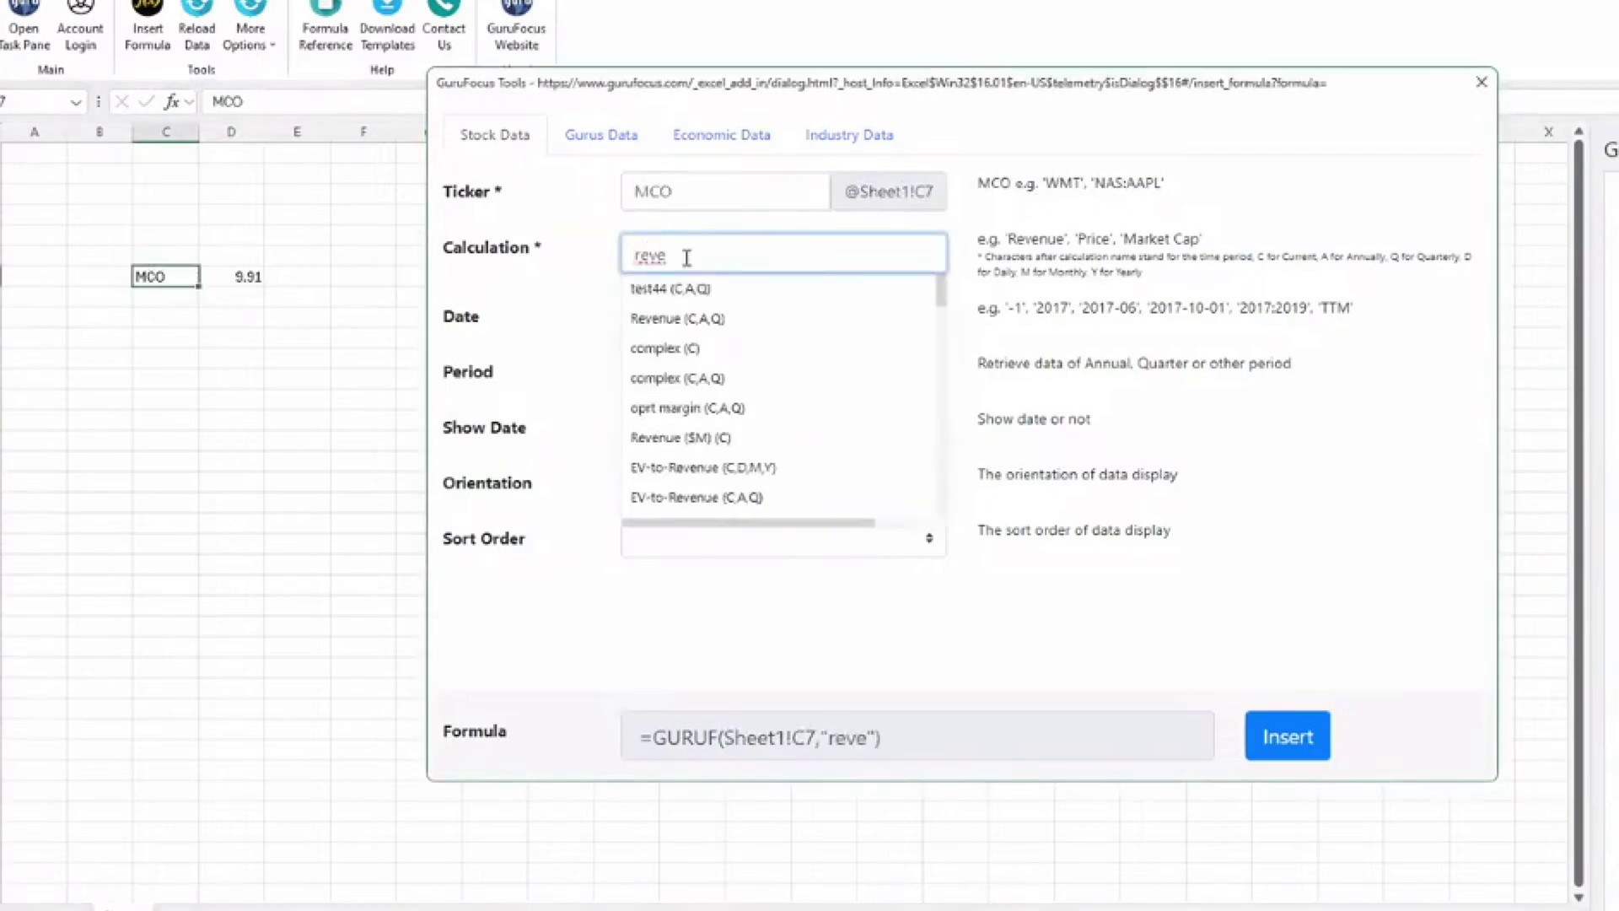
{"action": "left_click", "coordinate": [712, 315]}
Set the revenue formula's date to 2010:, period Annual, dates shown, vertical orientation and ascending order, and insert it.
{"action": "left_click", "coordinate": [711, 317]}
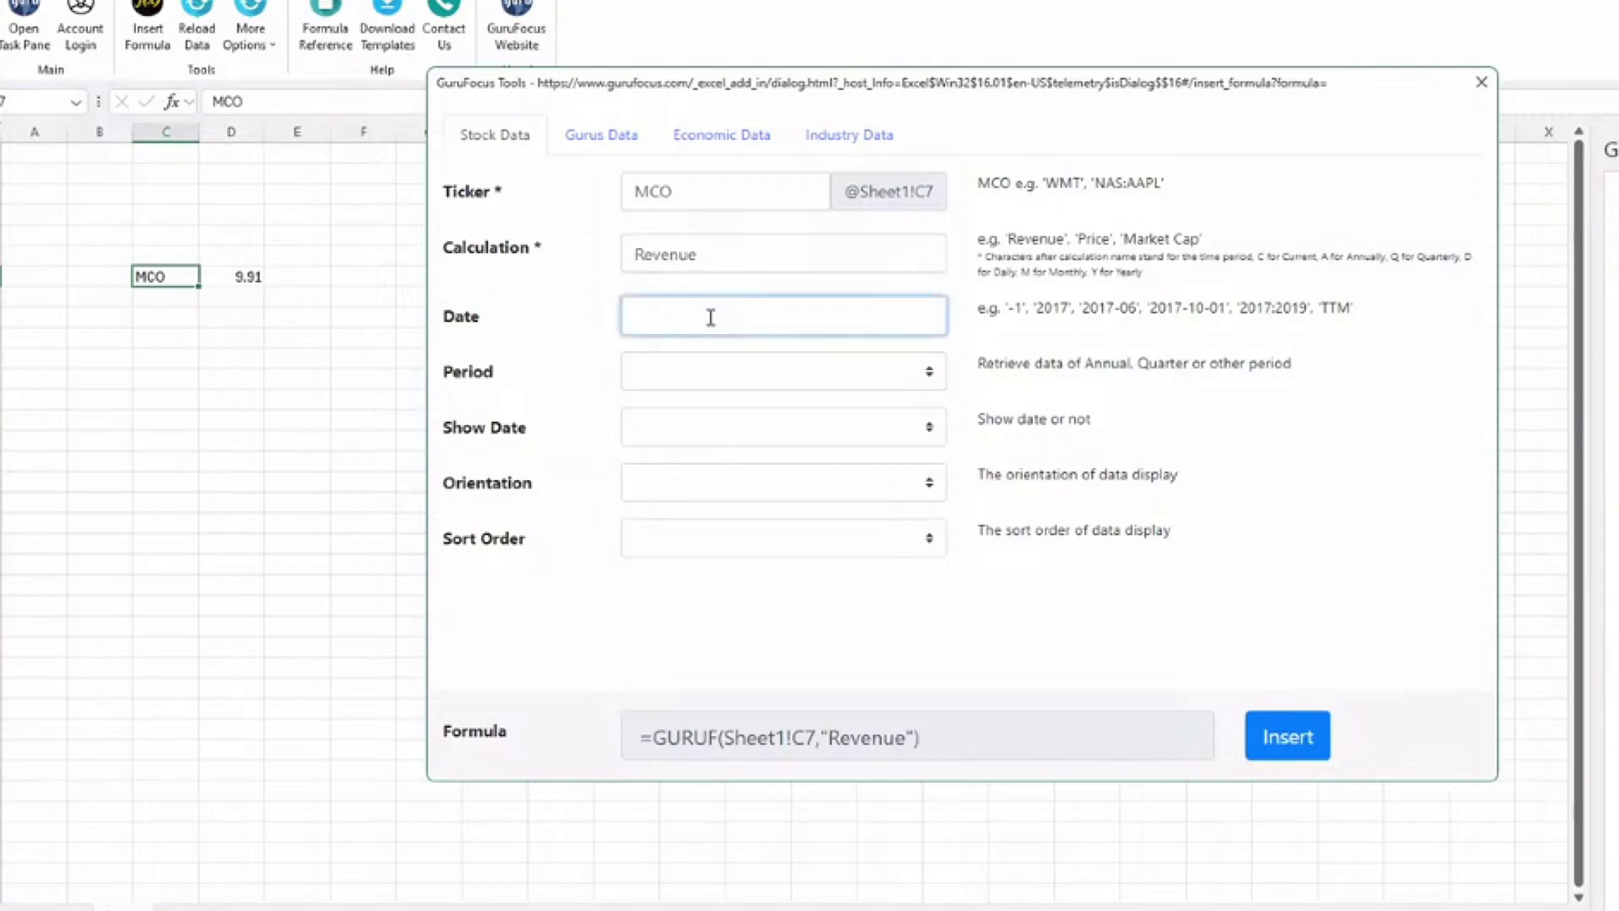
{"action": "type", "text": "2010:"}
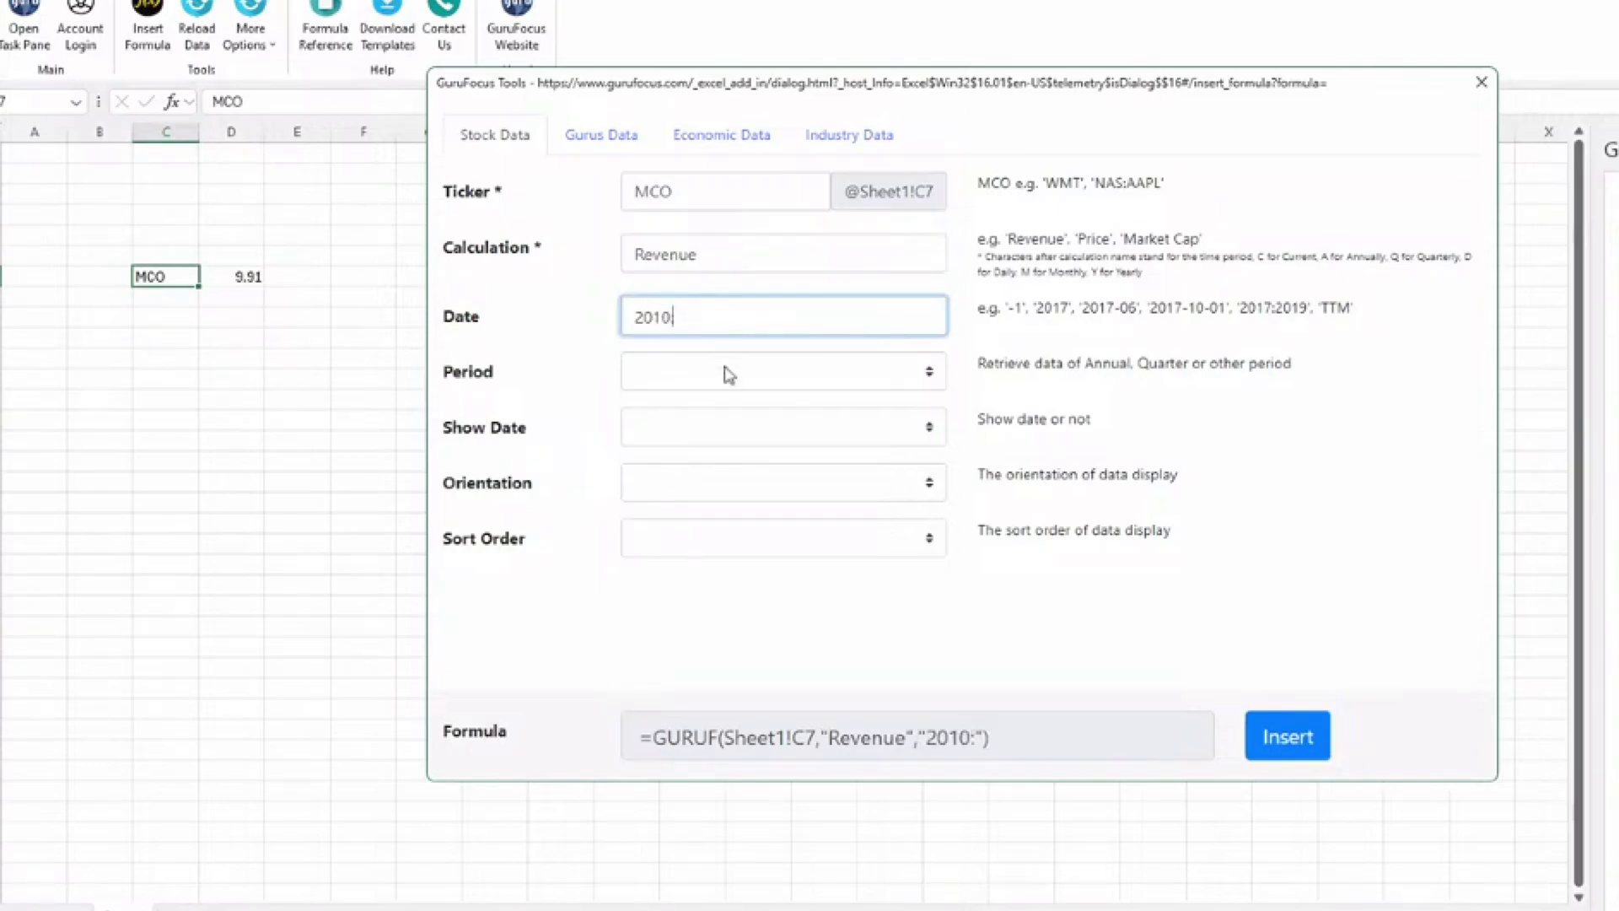
{"action": "left_click", "coordinate": [725, 372]}
{"action": "left_click", "coordinate": [730, 430]}
{"action": "left_click", "coordinate": [730, 439]}
{"action": "left_click", "coordinate": [734, 482]}
{"action": "left_click", "coordinate": [739, 487]}
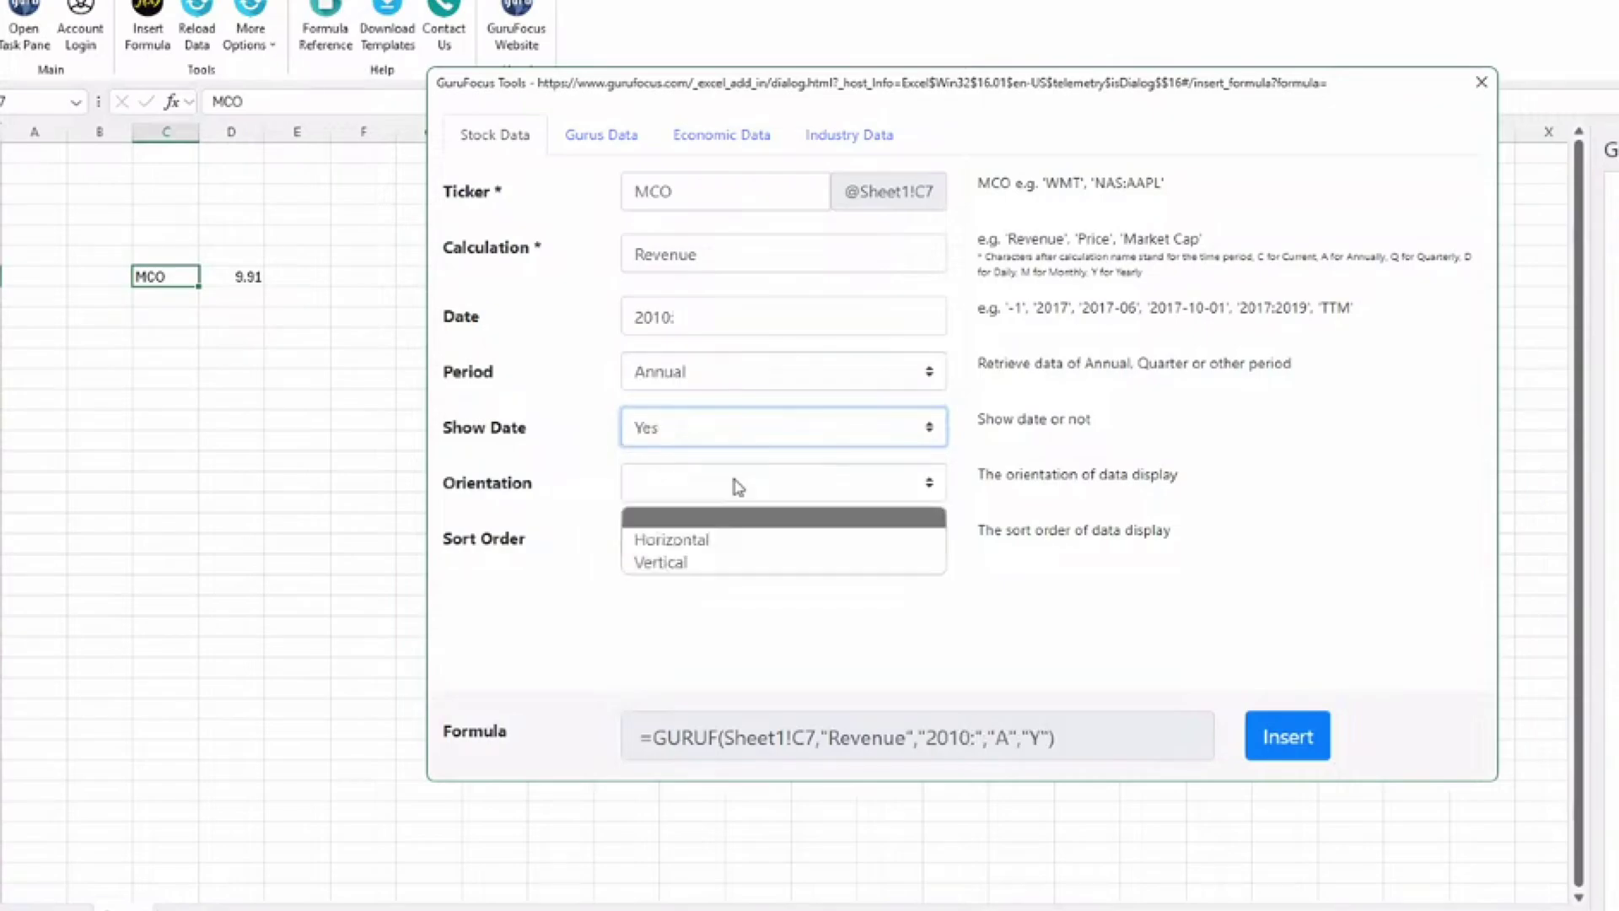
{"action": "left_click", "coordinate": [735, 562]}
{"action": "left_click", "coordinate": [736, 548]}
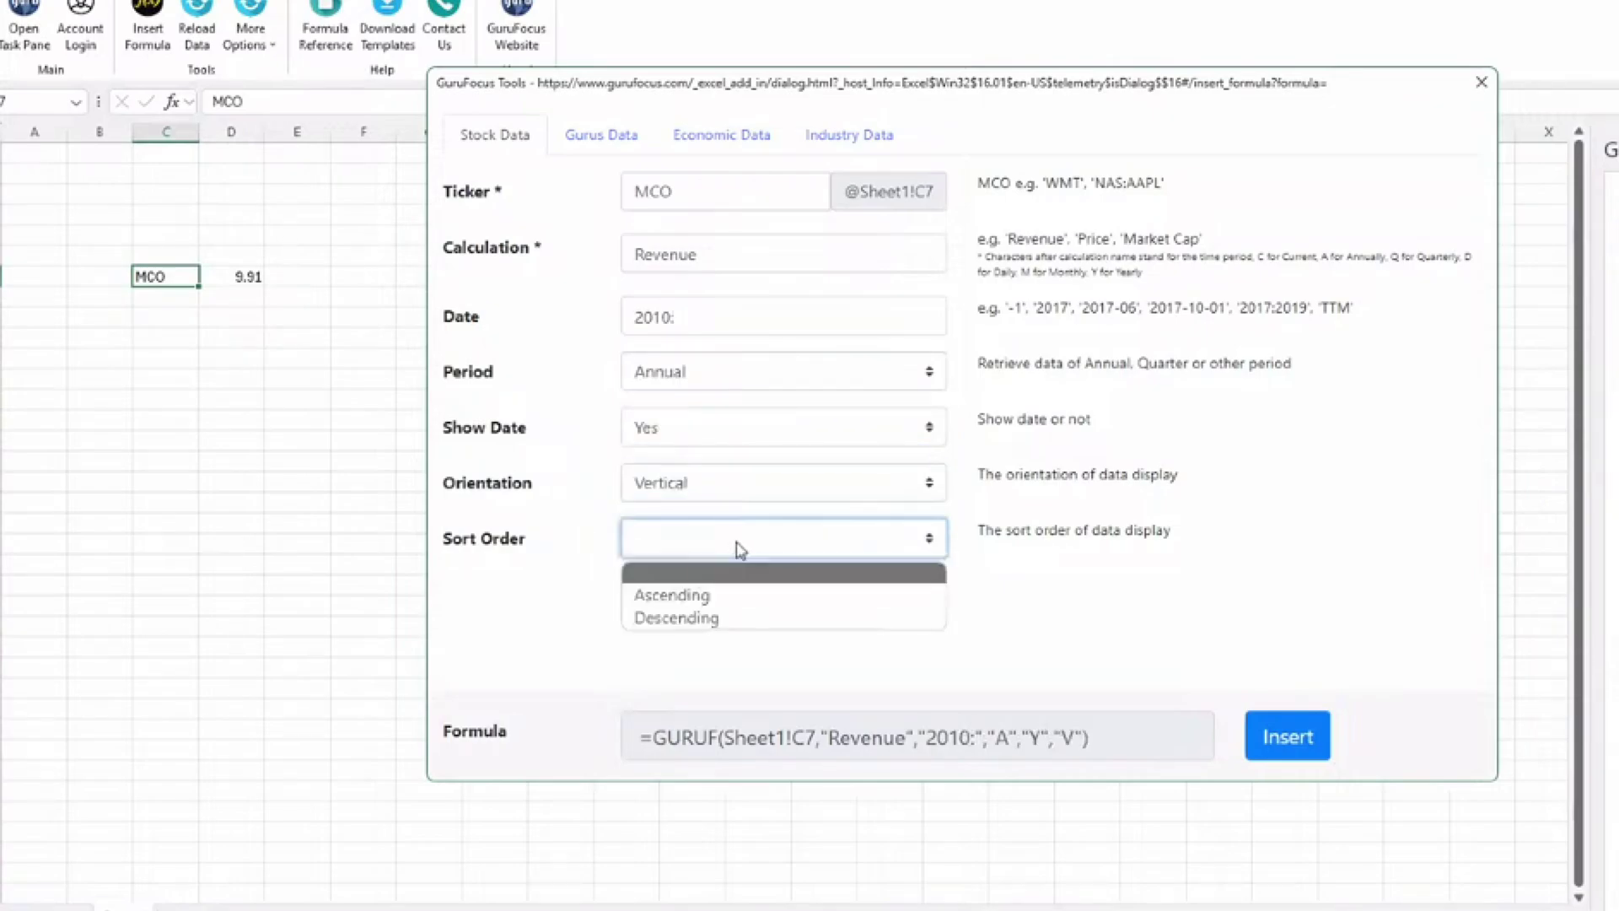
{"action": "left_click", "coordinate": [742, 595]}
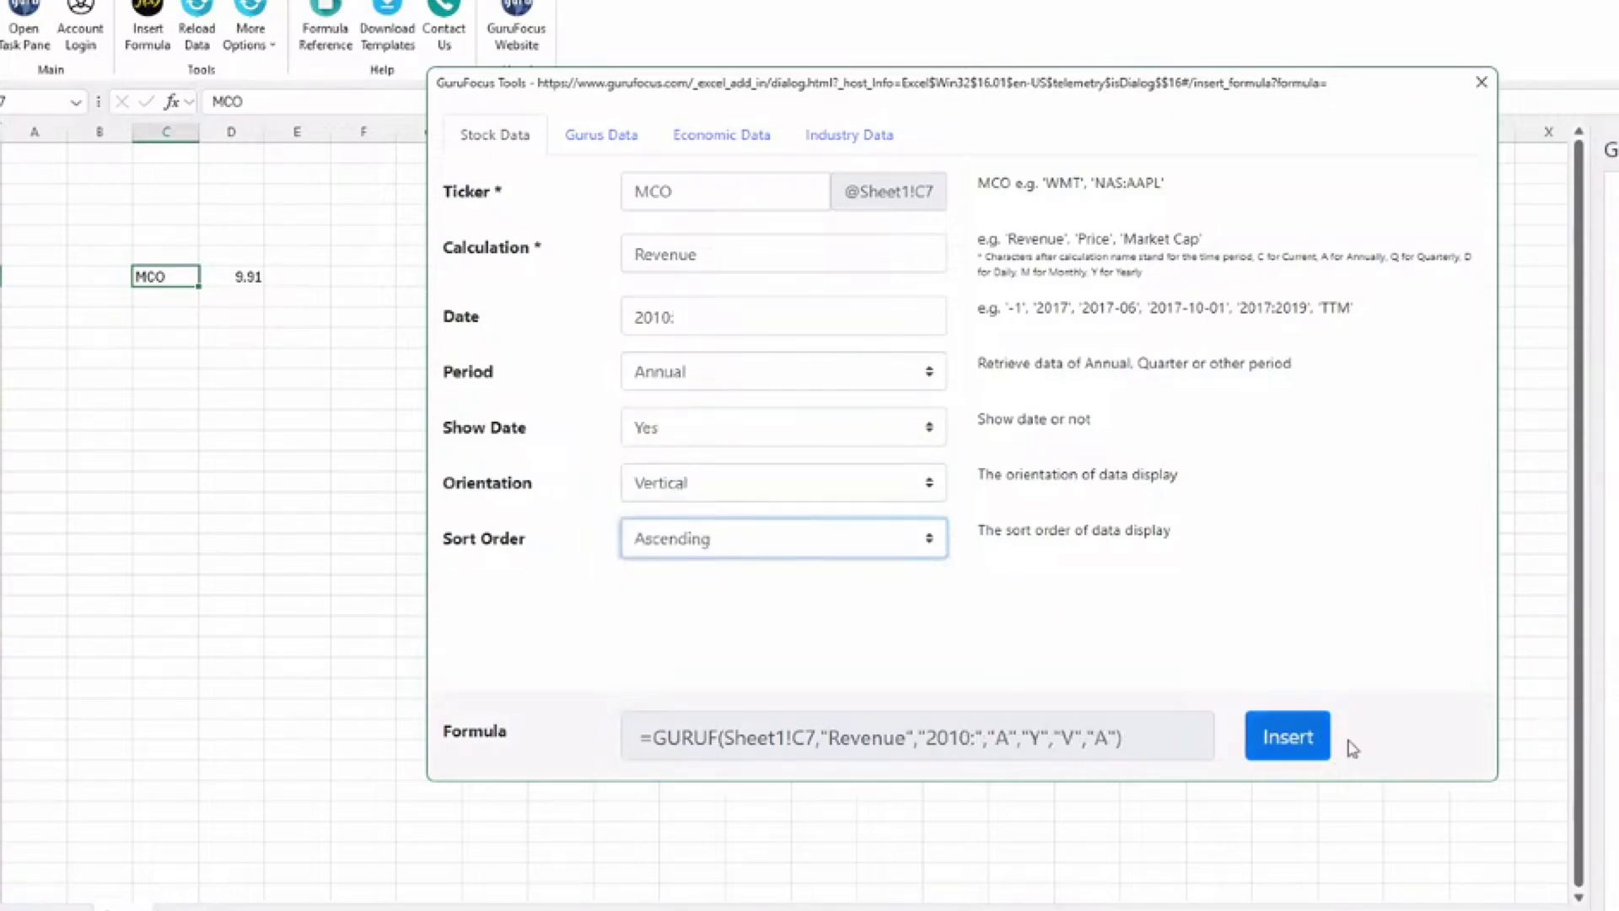
{"action": "left_click", "coordinate": [1309, 738]}
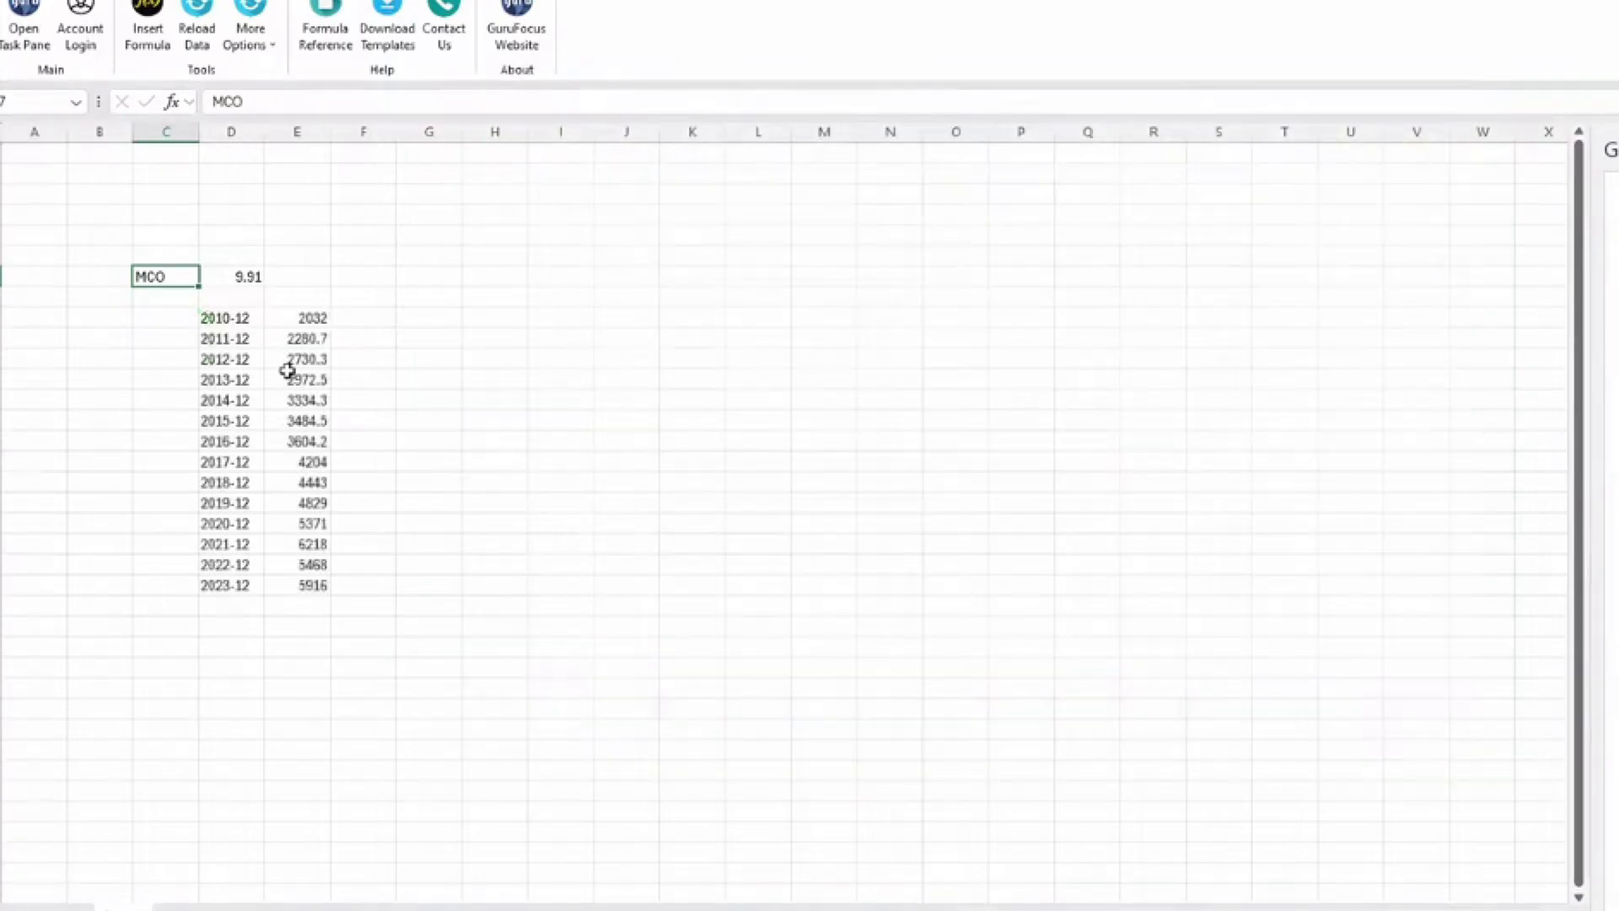
Change the ticker in C7 to nvda so both formulas retrieve that stock's data.
{"action": "left_click", "coordinate": [236, 318]}
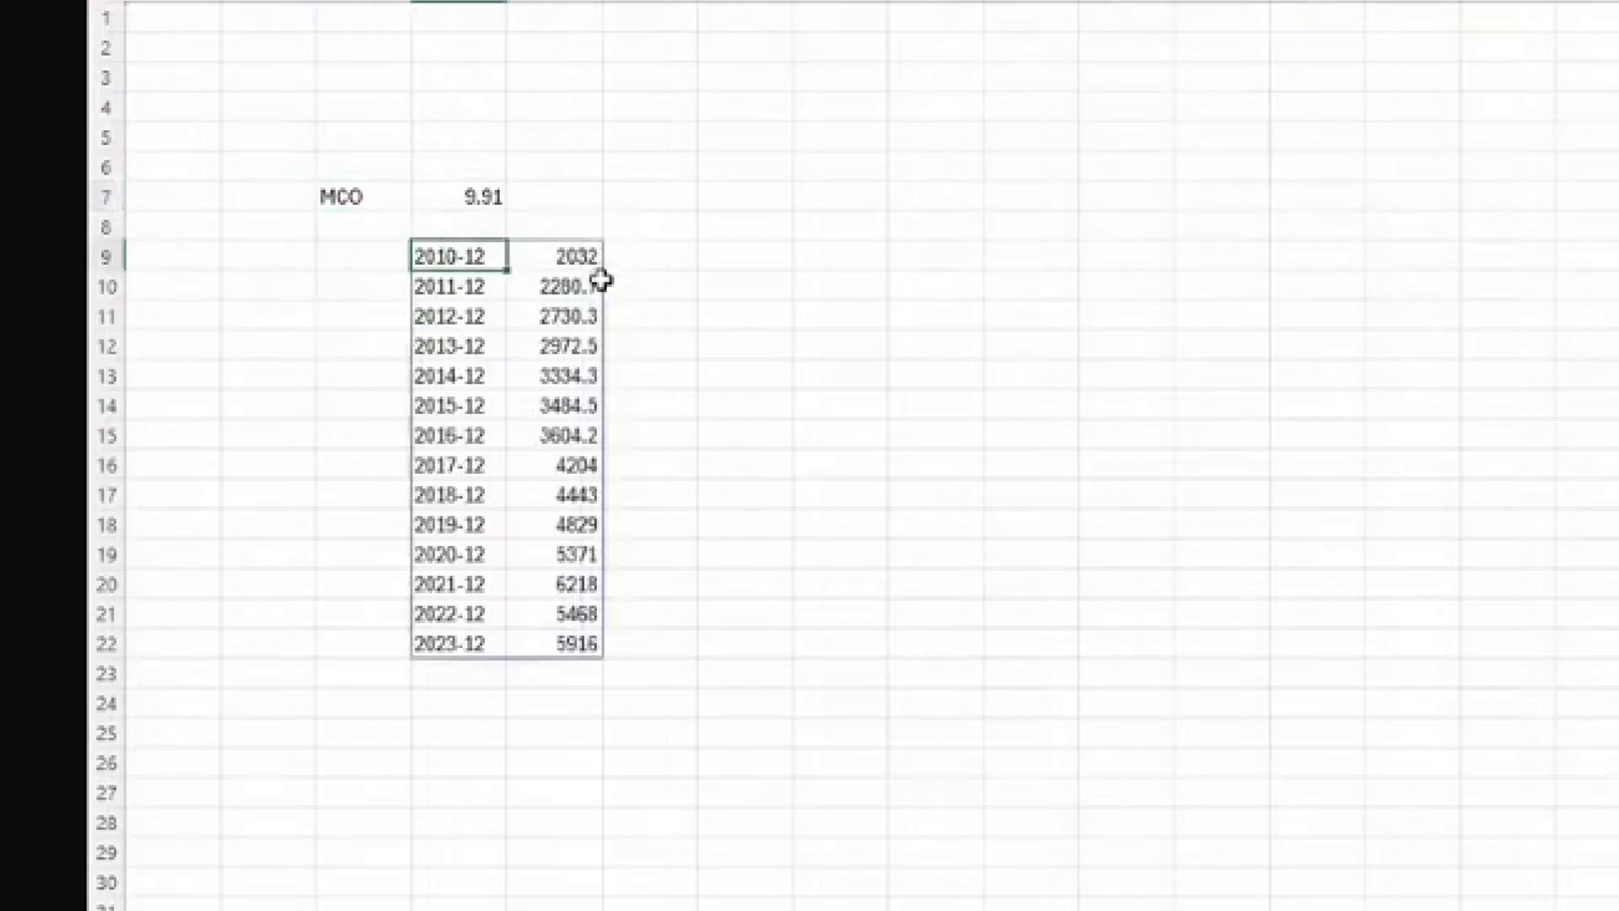
{"action": "left_click", "coordinate": [696, 308]}
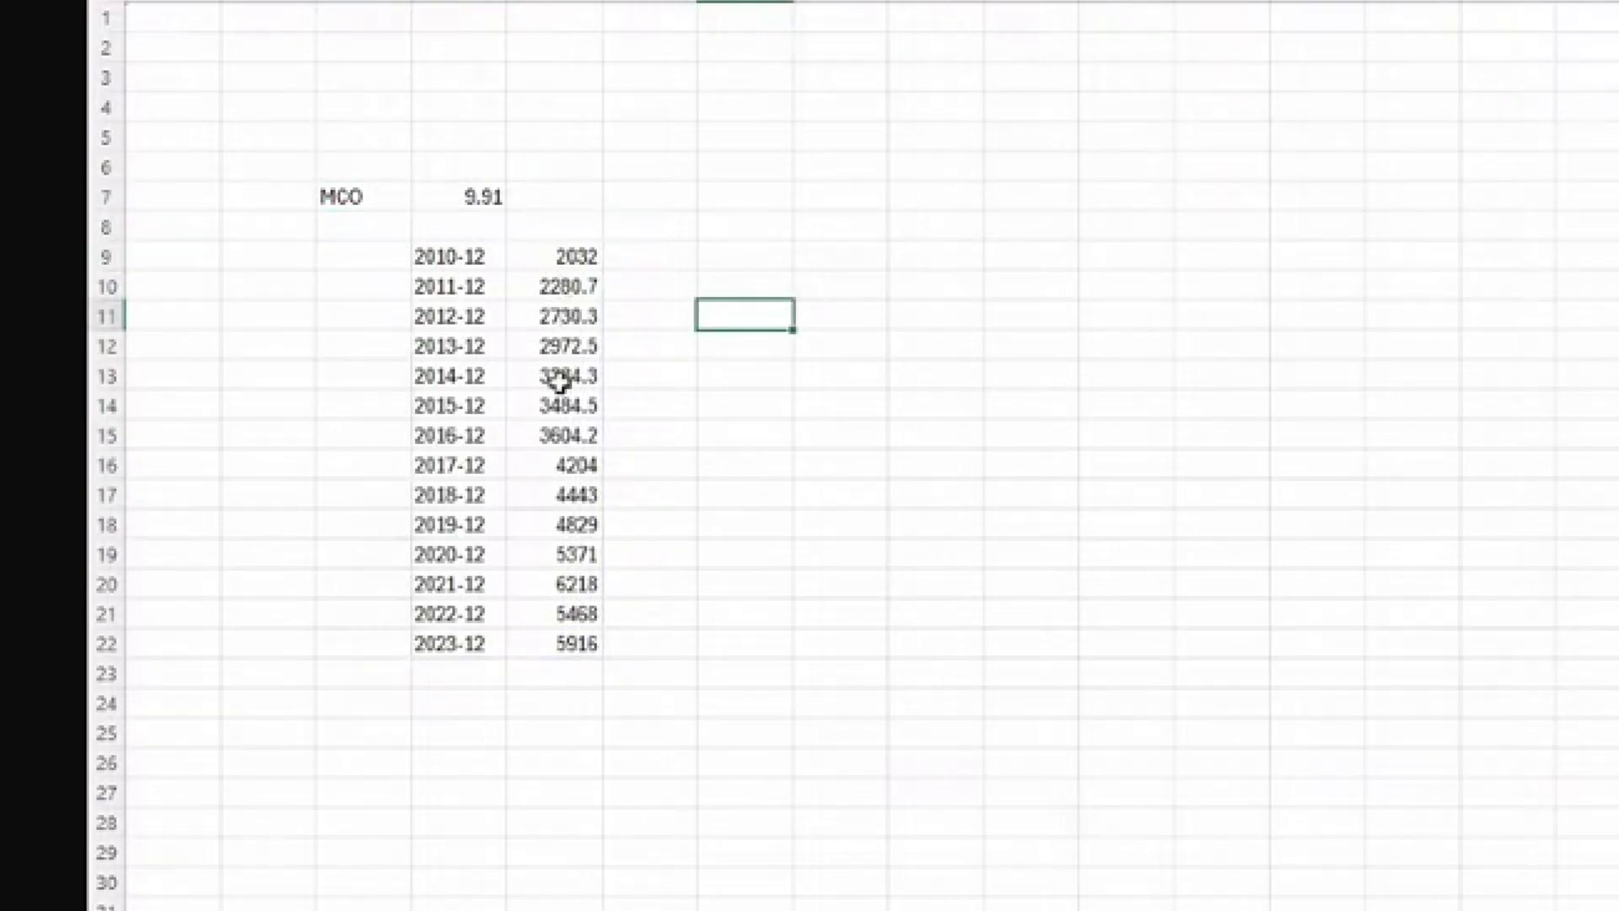
{"action": "left_click", "coordinate": [373, 195]}
{"action": "type", "text": "nvda"}
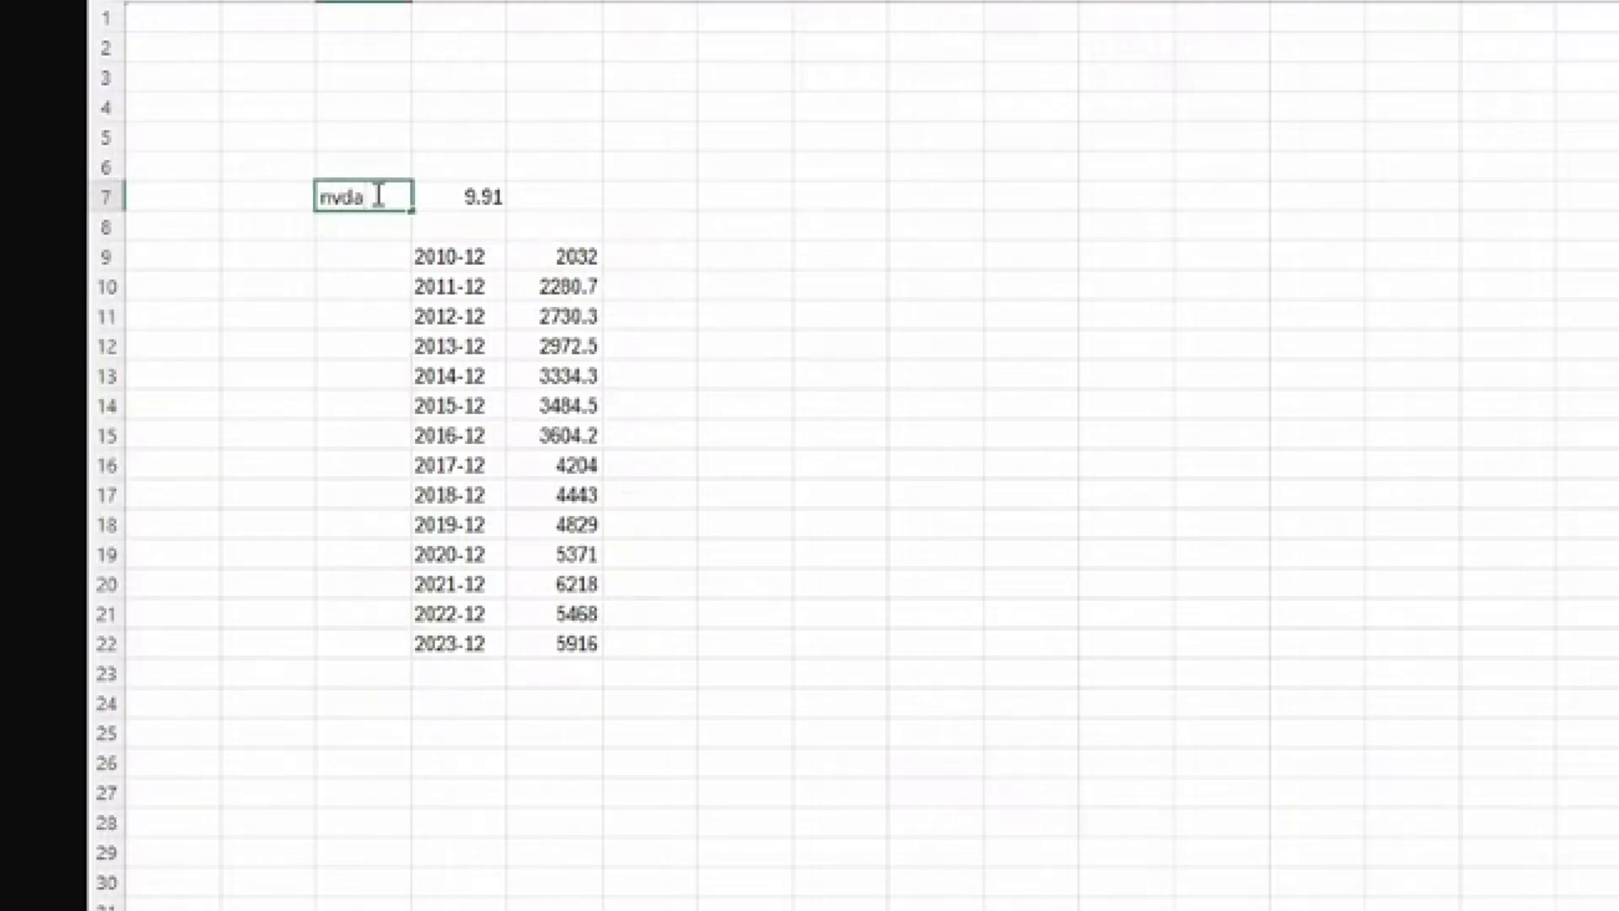
{"action": "key", "text": "Return"}
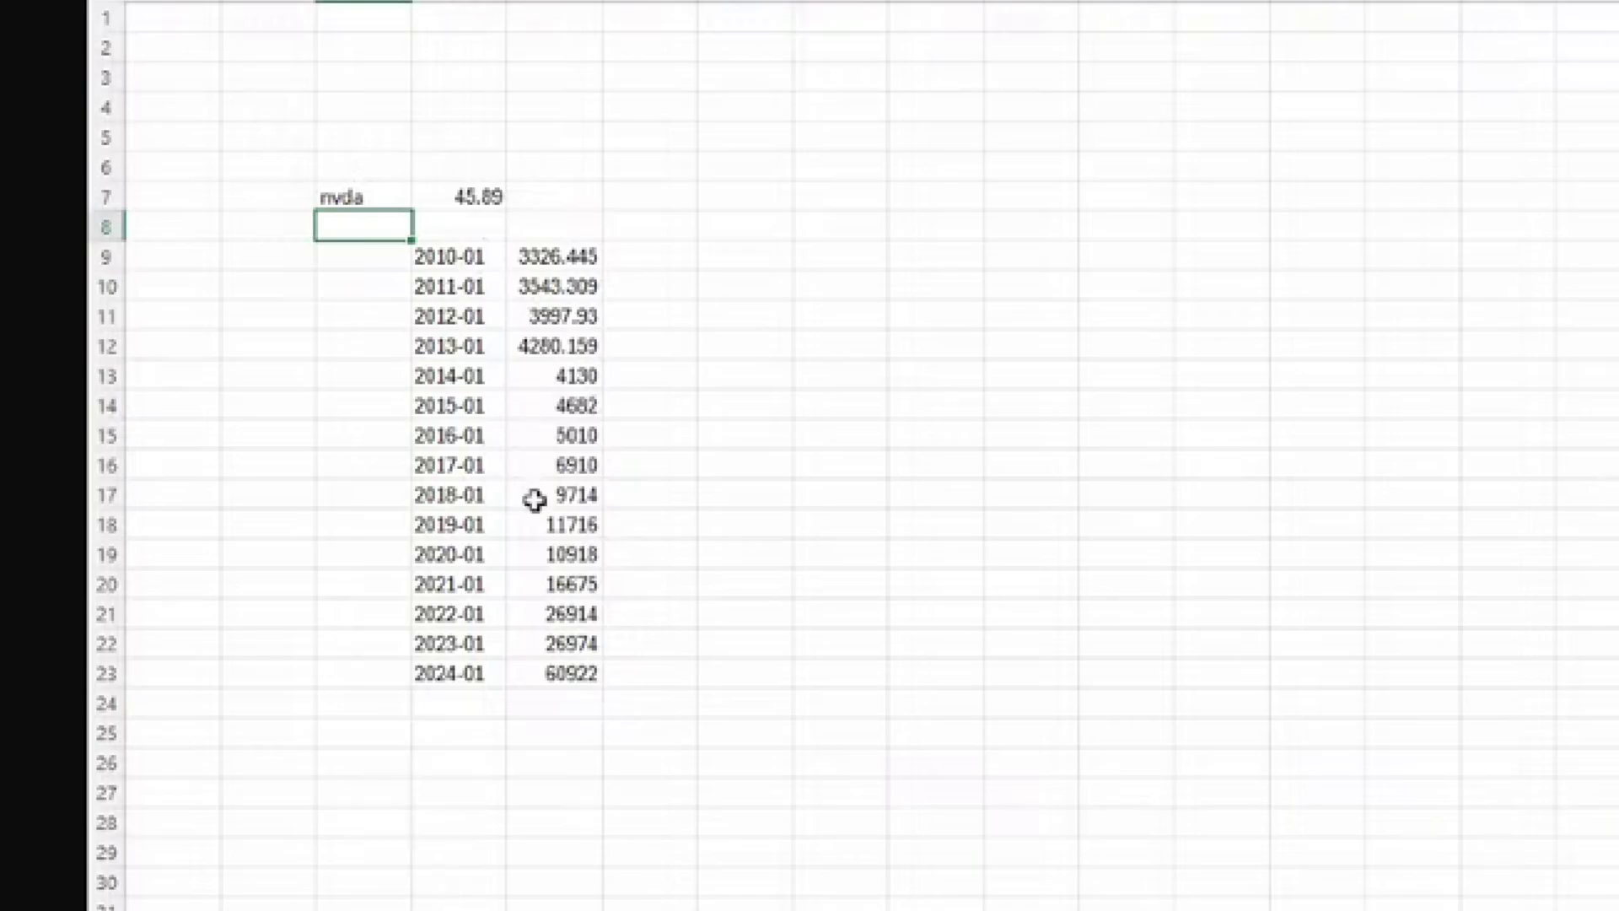
Examine the nvda growth rate in D7 and the annual revenue history starting at row 9.
{"action": "left_click", "coordinate": [488, 190]}
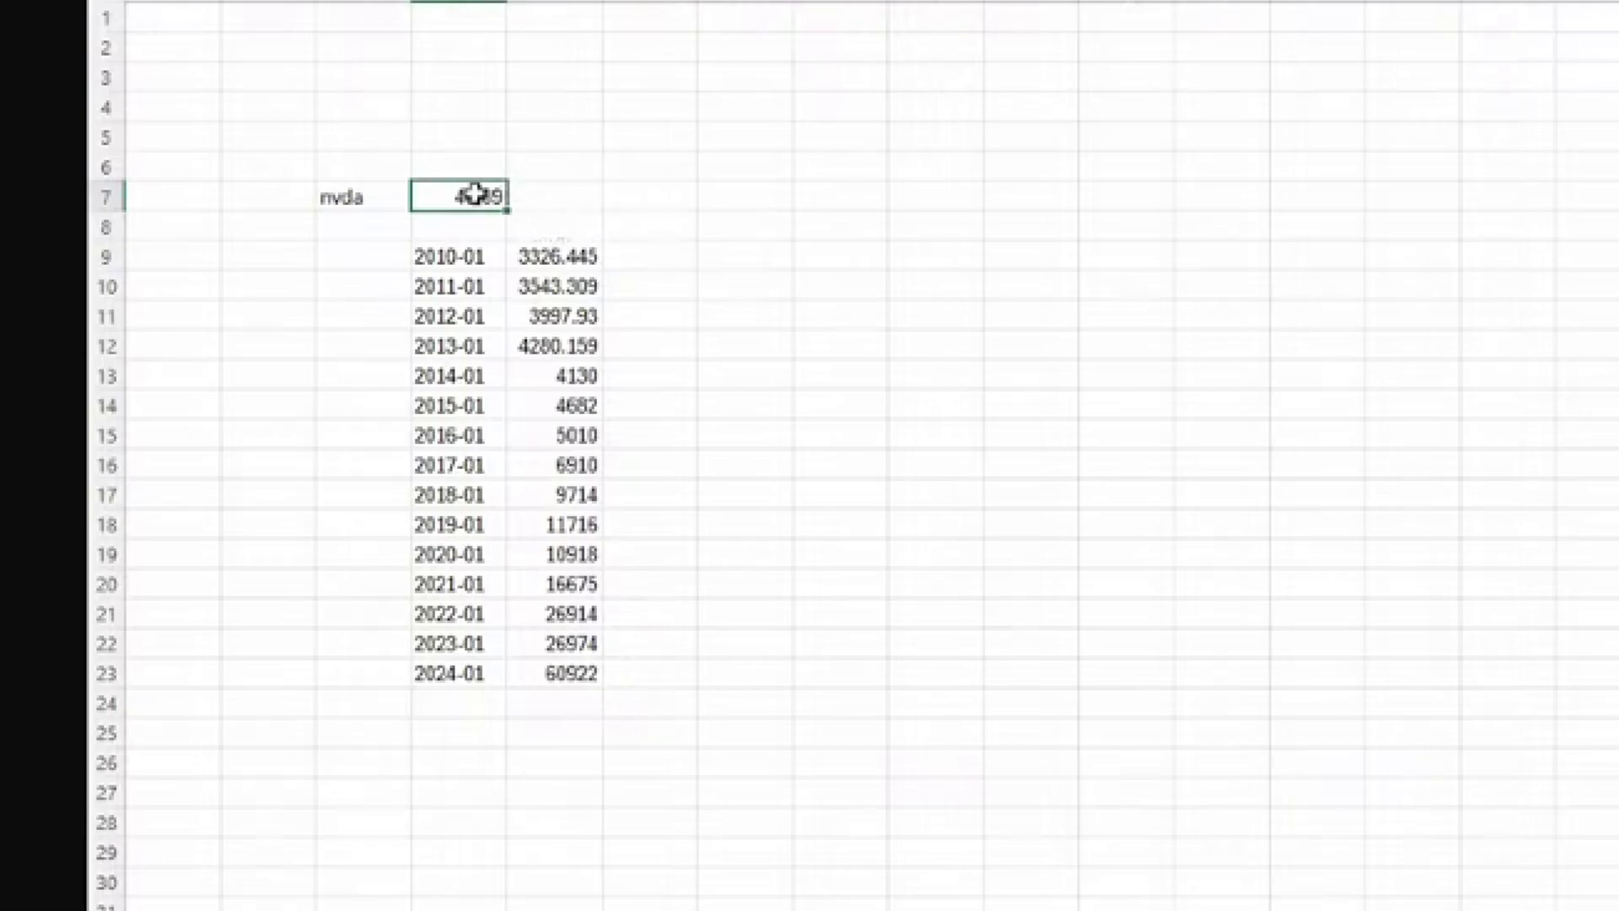
{"action": "left_click_drag", "start_coordinate": [560, 258], "coordinate": [571, 672]}
{"action": "left_click", "coordinate": [649, 624]}
{"action": "left_click_drag", "start_coordinate": [650, 634], "coordinate": [586, 648]}
{"action": "key", "text": "ctrl+a"}
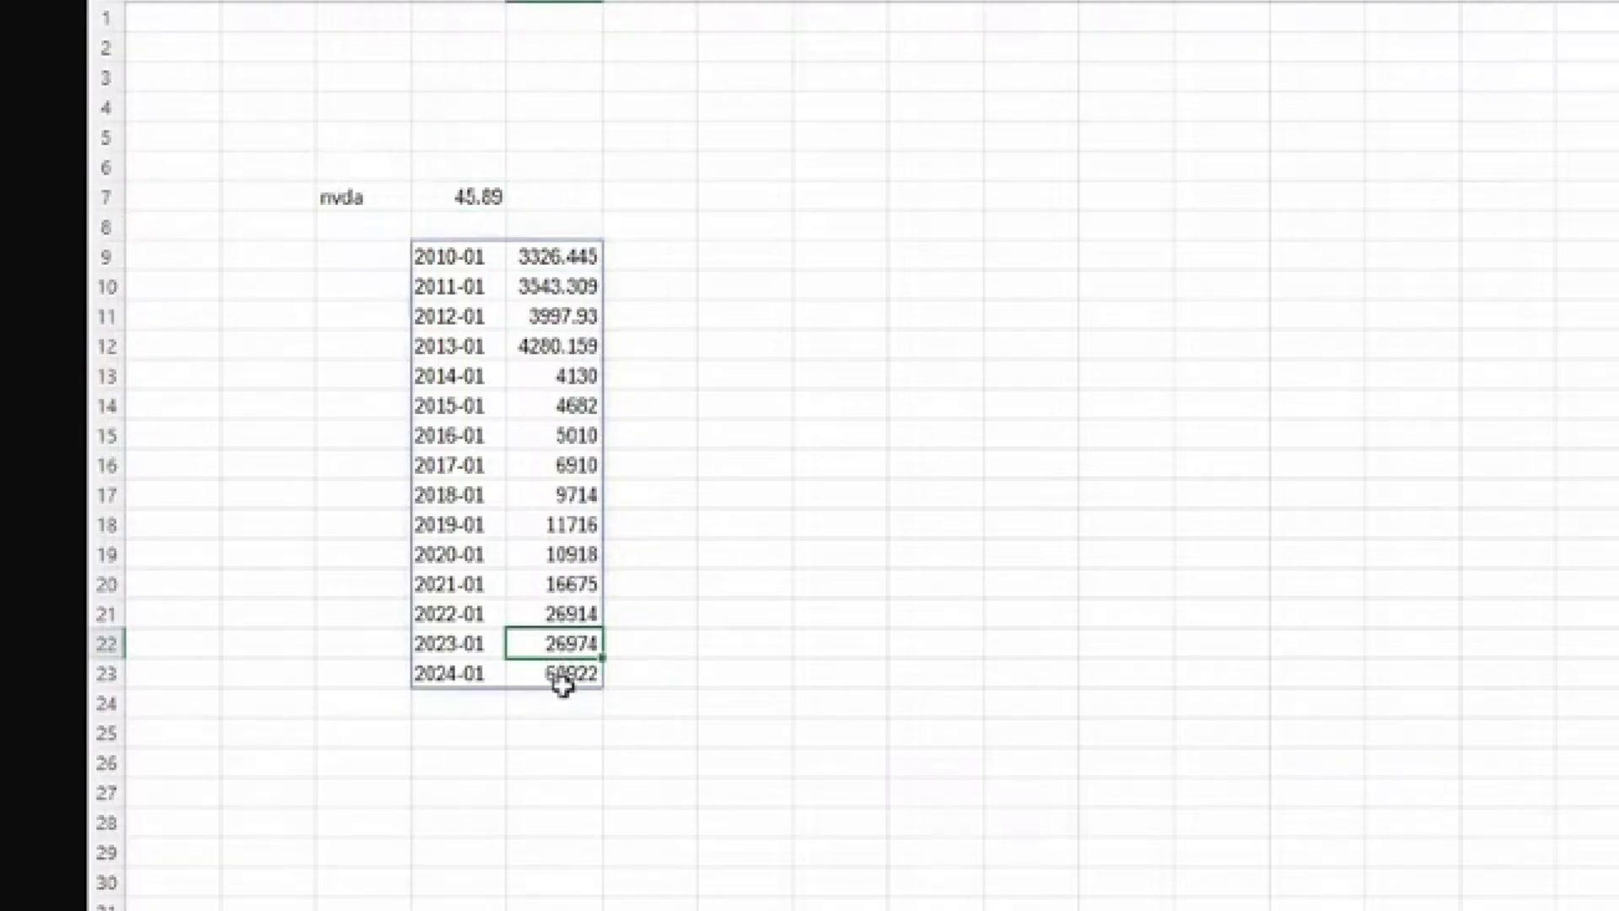
{"action": "left_click", "coordinate": [355, 197]}
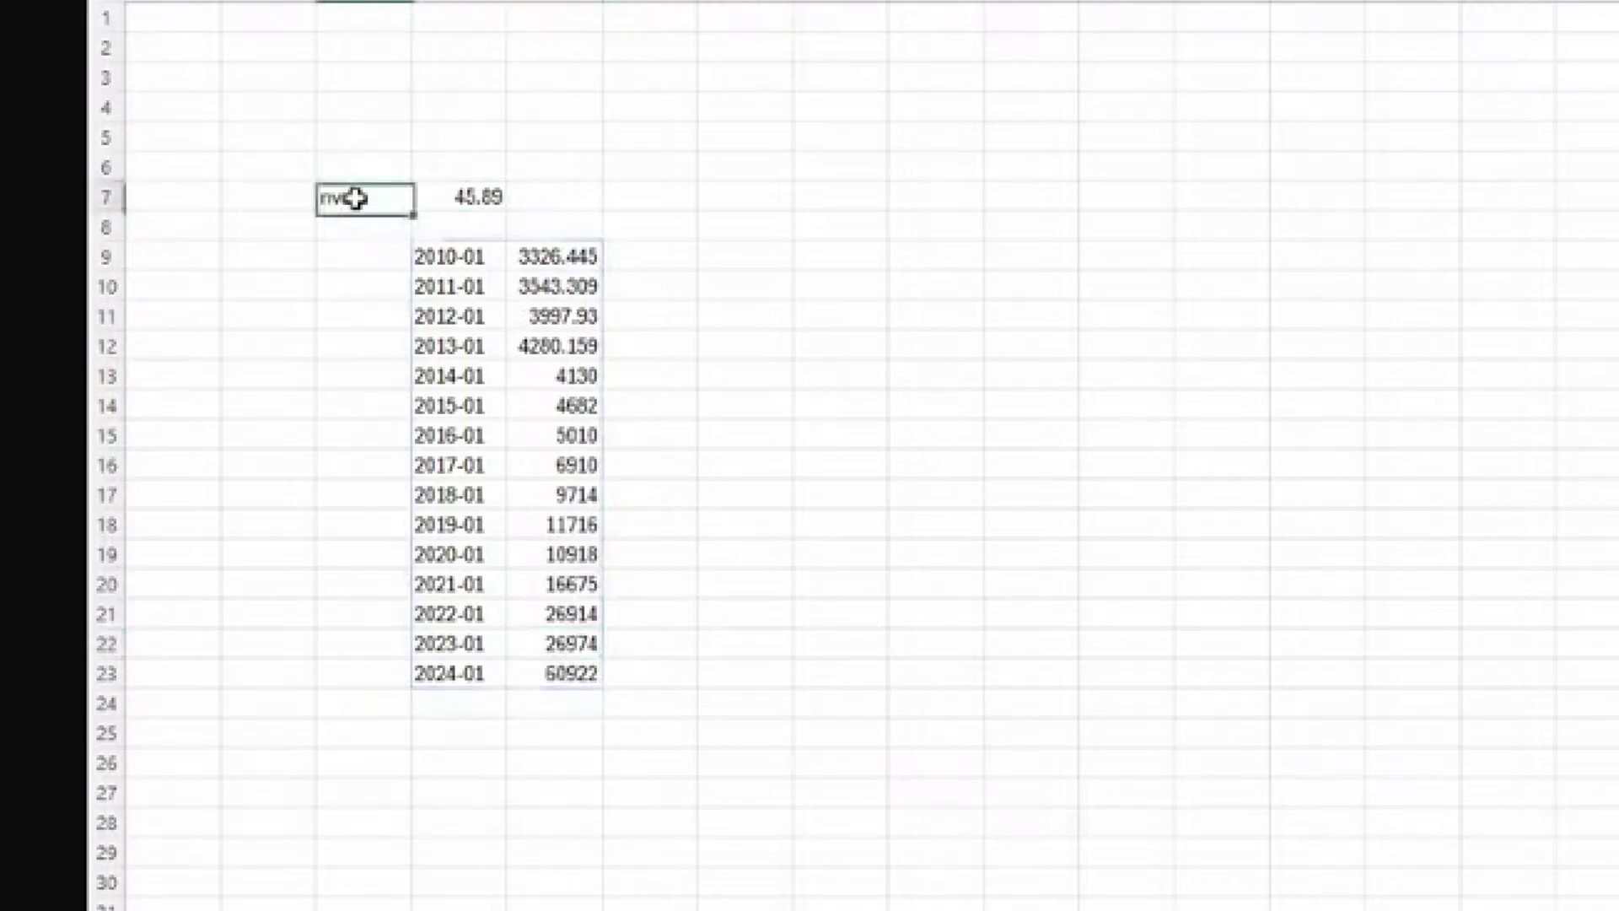
Change the ticker in C7 to msft and plot the D9:E23 revenue history as a scatter chart with smooth lines and markers.
{"action": "type", "text": "msf"}
{"action": "key", "text": "Return"}
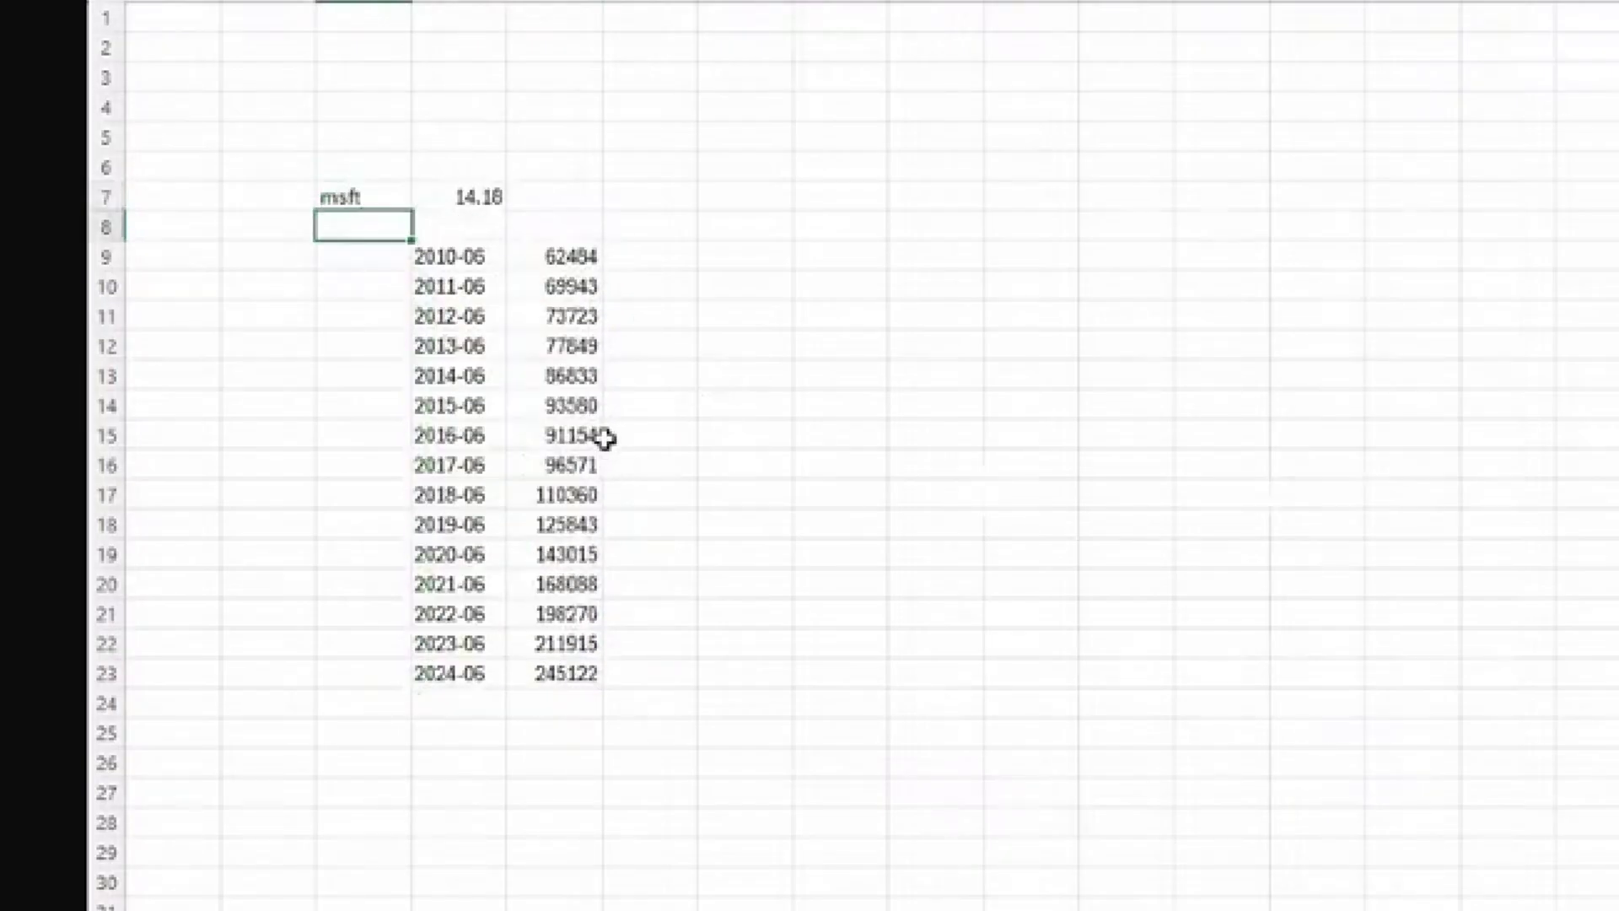
{"action": "left_click_drag", "start_coordinate": [463, 261], "coordinate": [559, 677]}
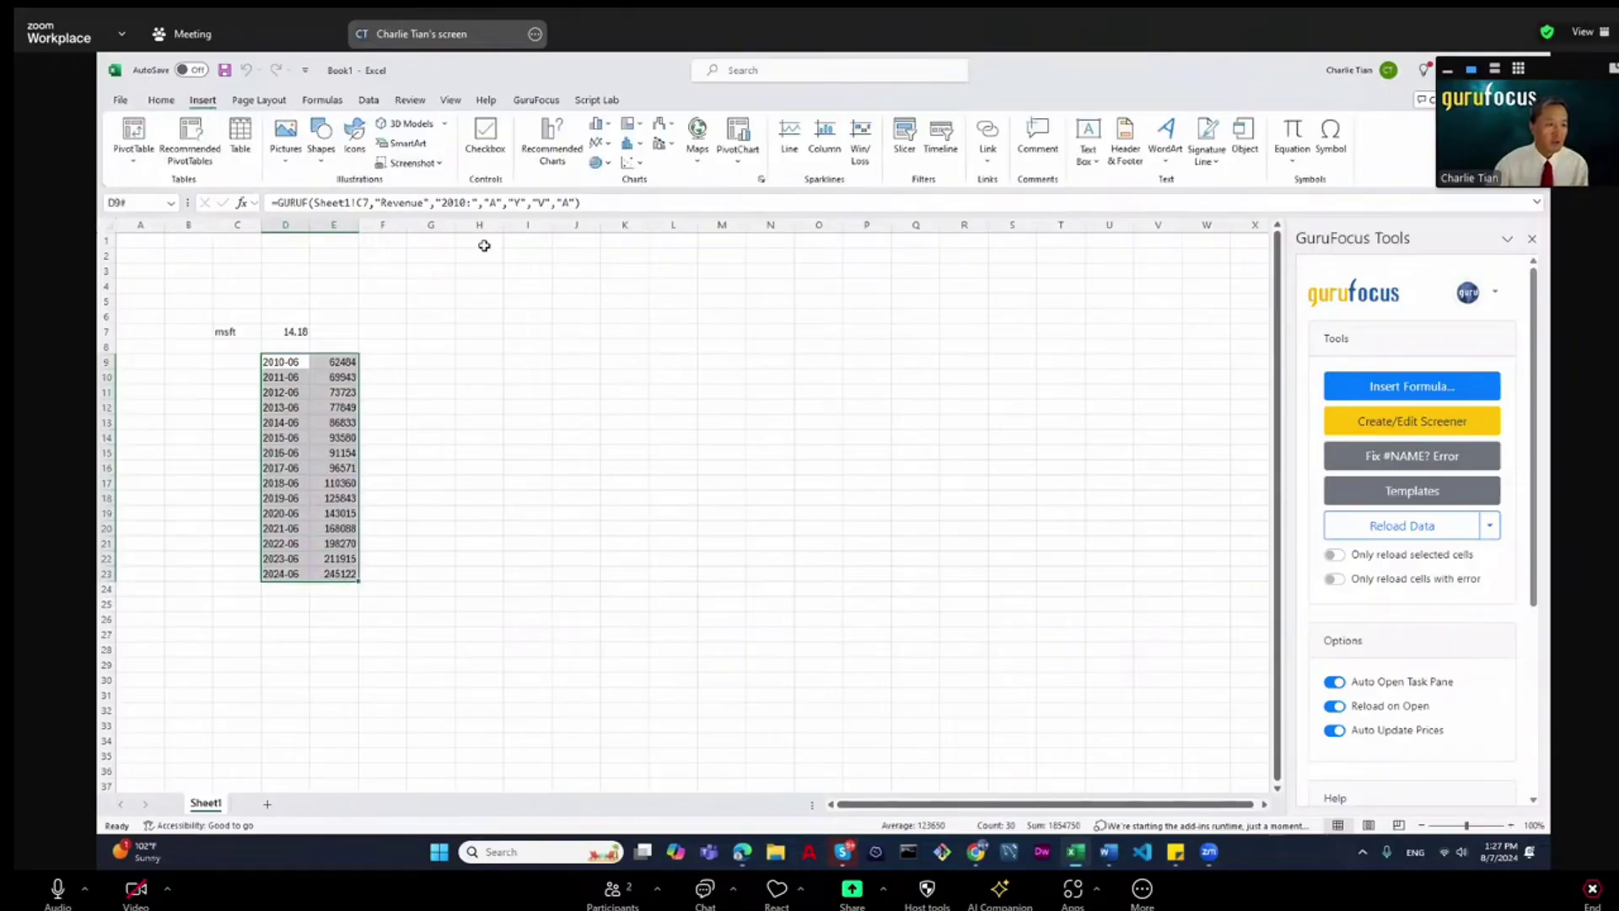
{"action": "left_click", "coordinate": [630, 162]}
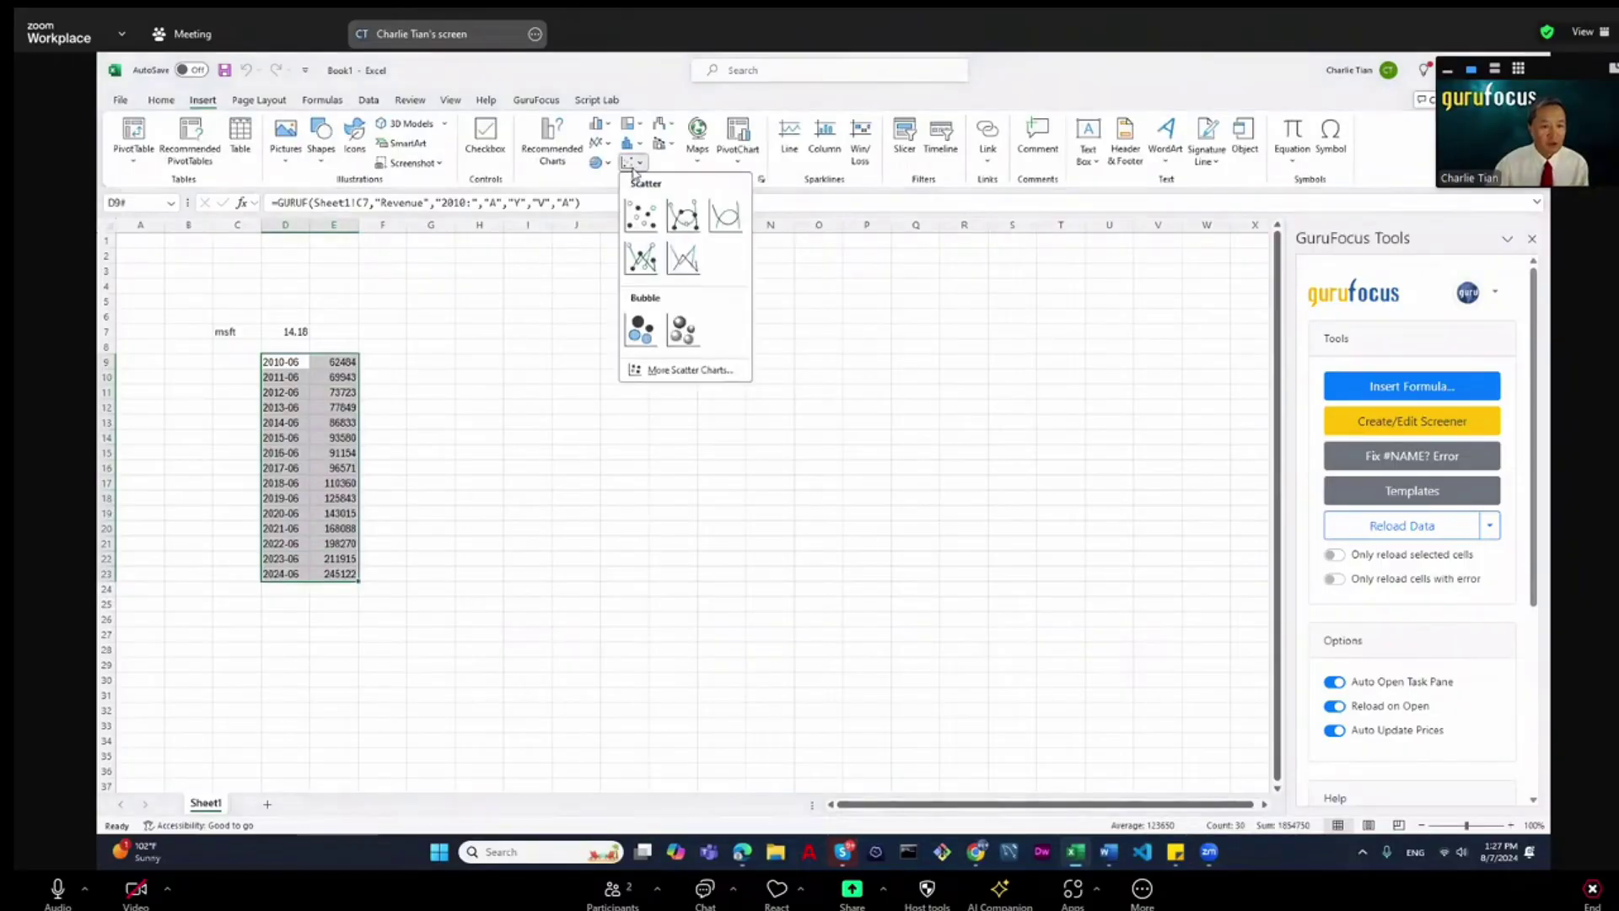
{"action": "left_click", "coordinate": [682, 219]}
{"action": "left_click", "coordinate": [1010, 558]}
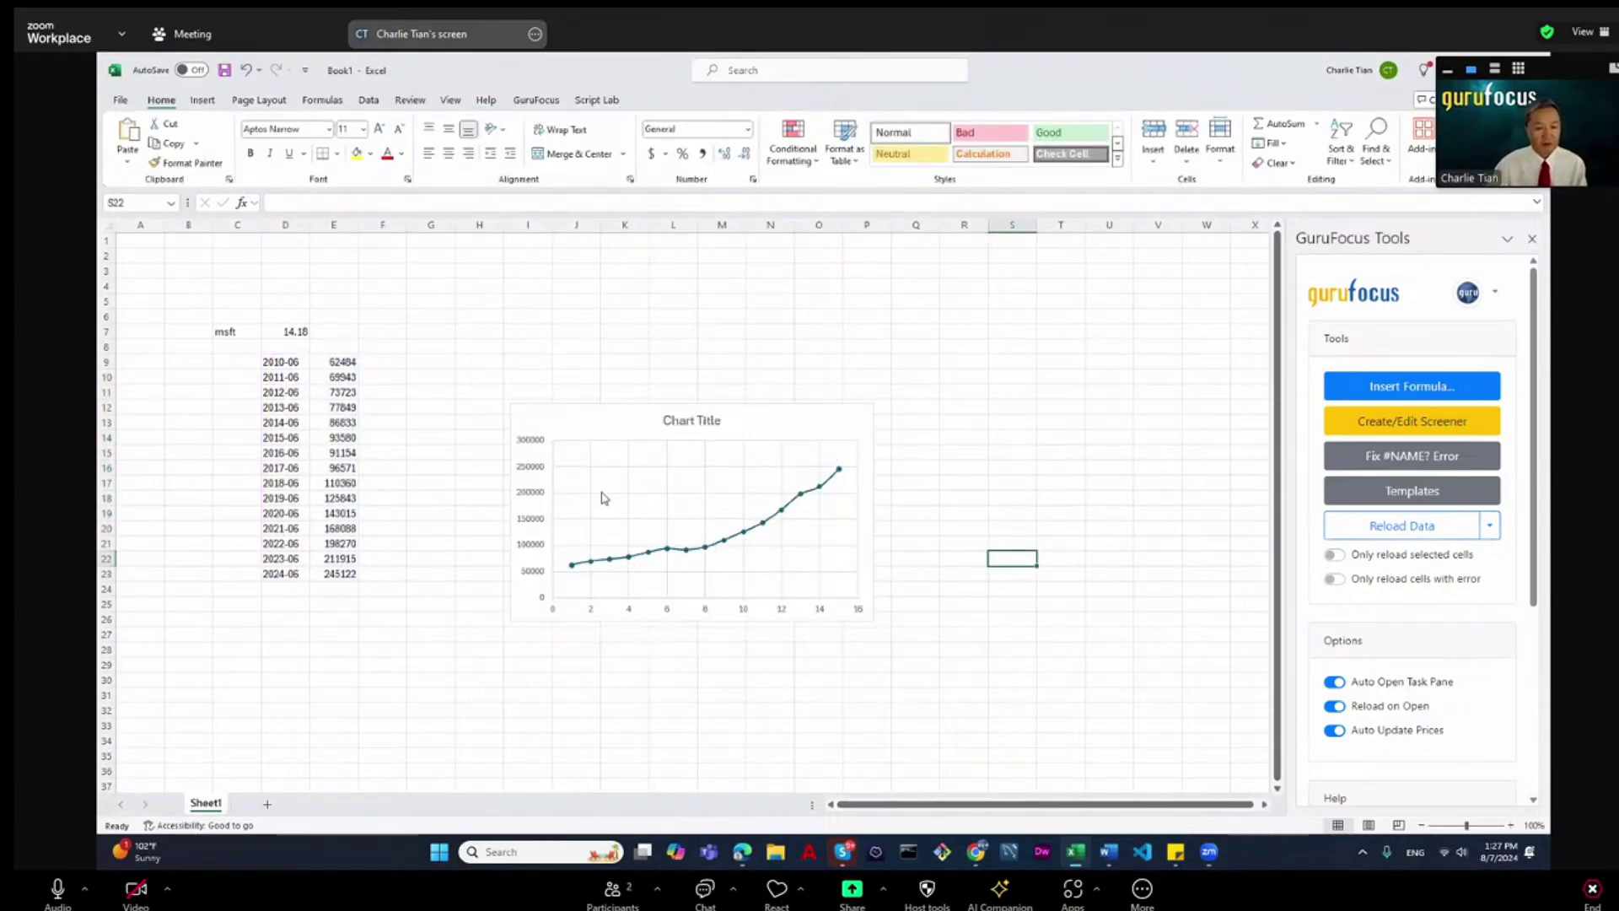
Update the chart and formulas by changing the ticker in C7 to wmt and finally to intc.
{"action": "left_click", "coordinate": [231, 330]}
{"action": "type", "text": "wmt"}
{"action": "key", "text": "Return"}
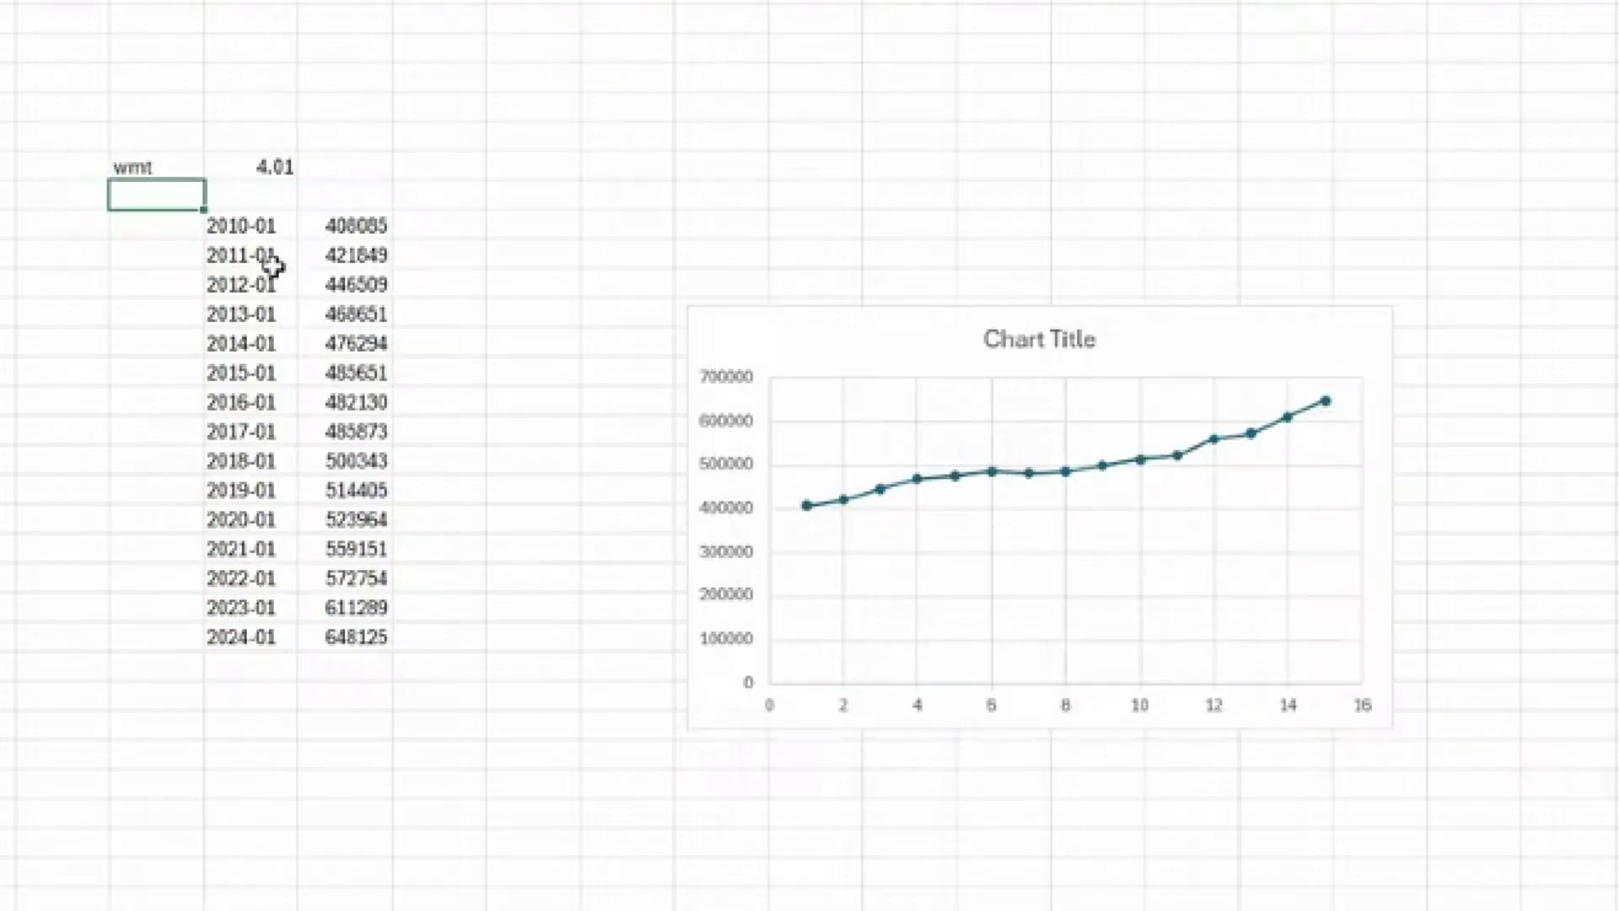
{"action": "left_click", "coordinate": [177, 165]}
{"action": "type", "text": "intc"}
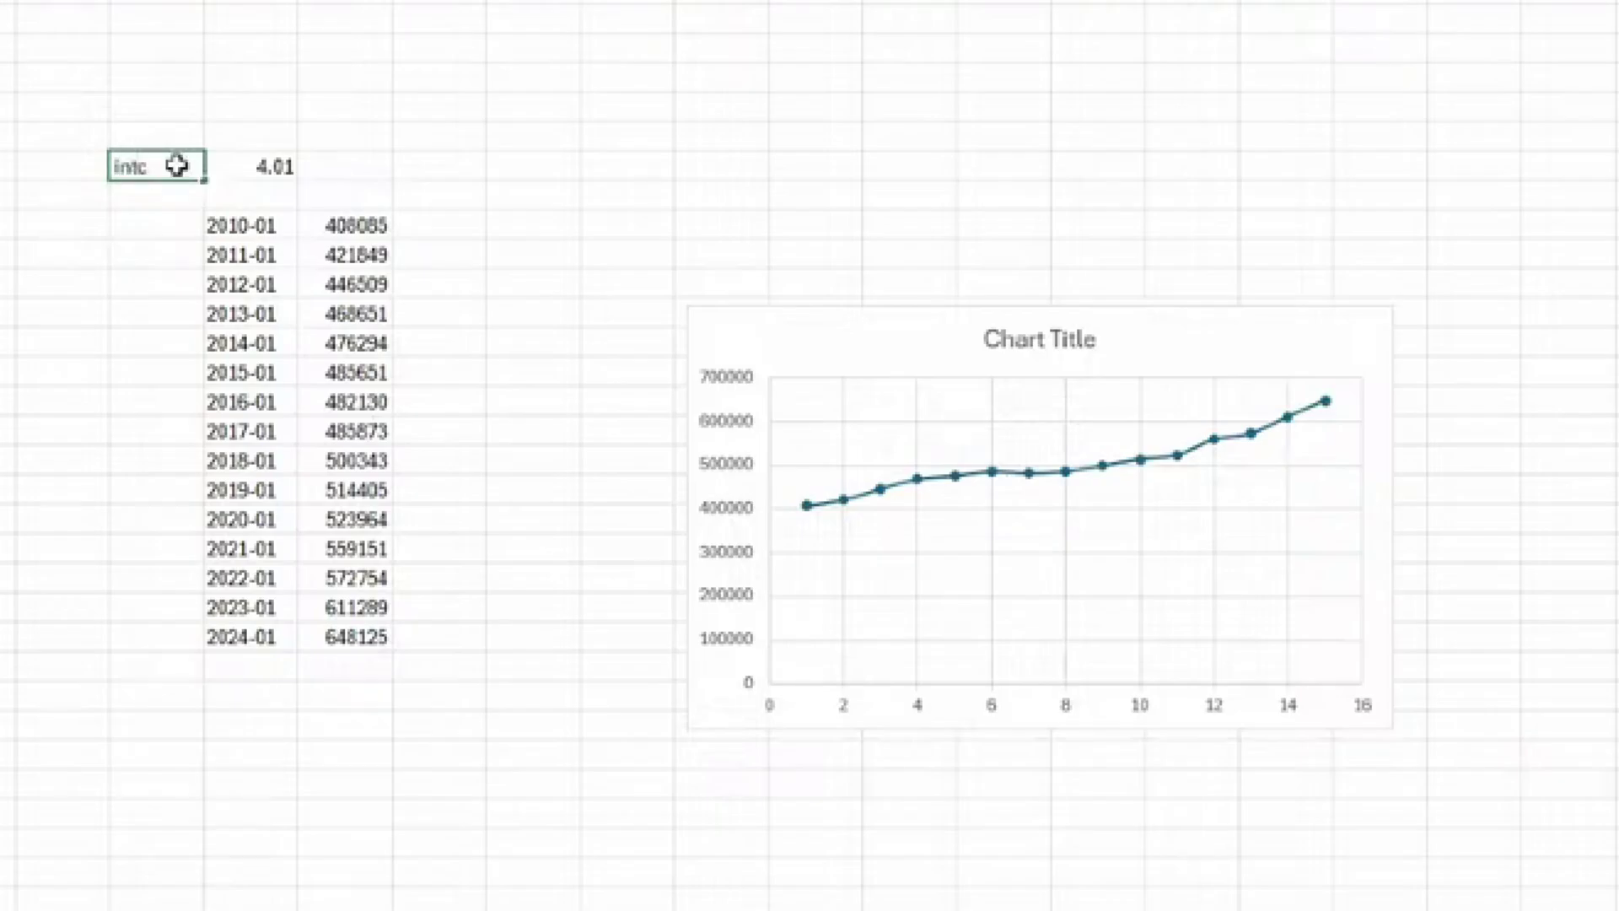
{"action": "key", "text": "Return"}
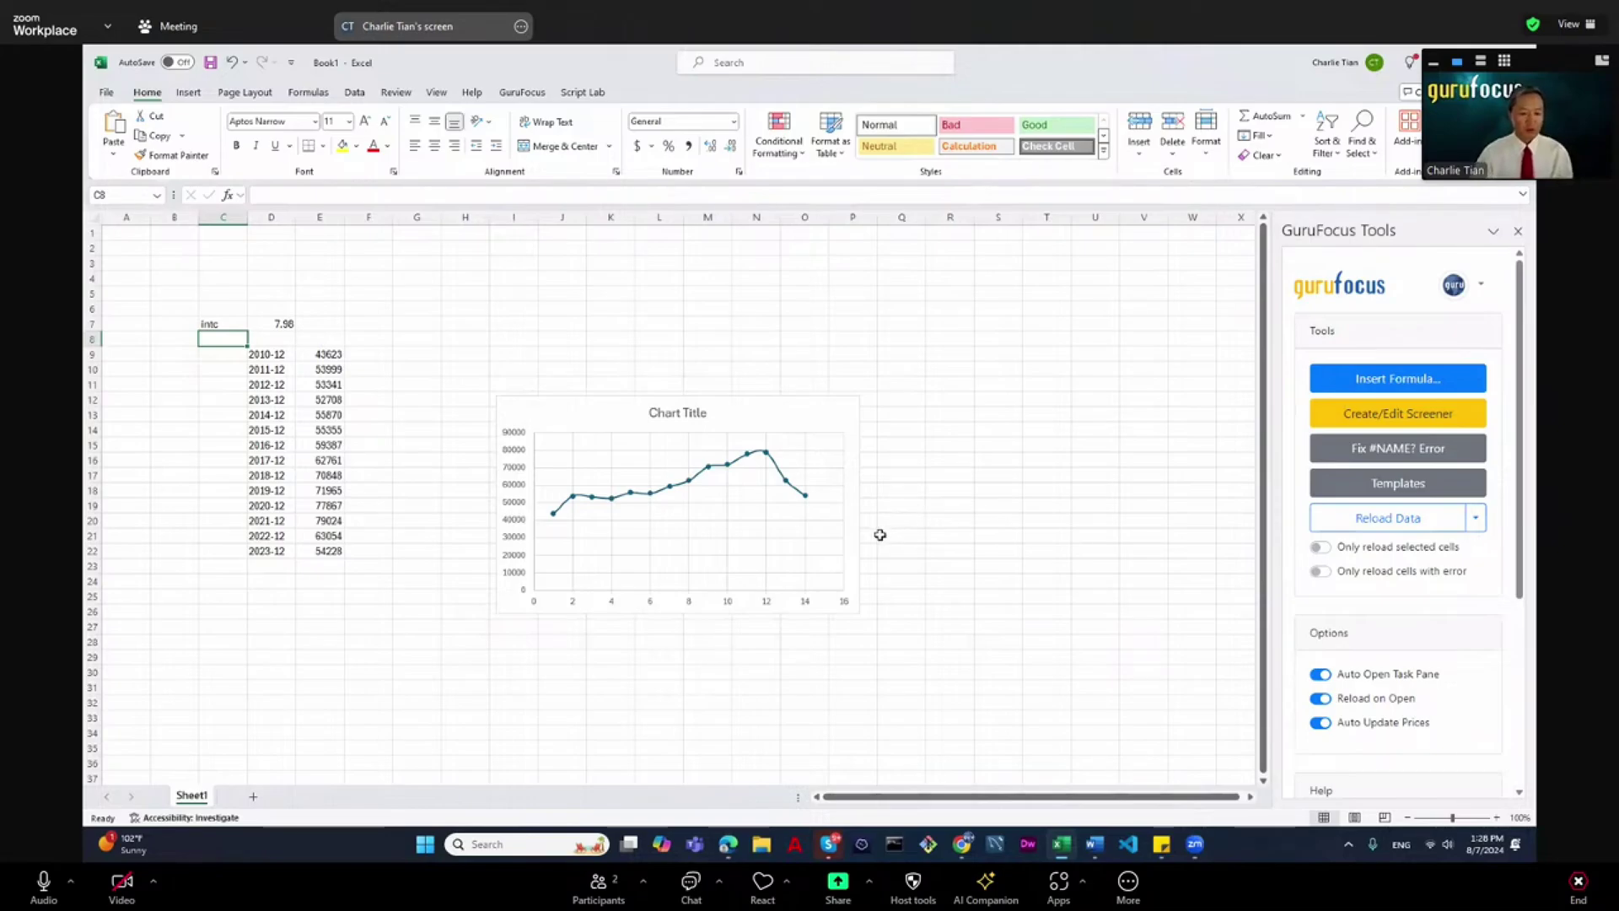
{"action": "left_click", "coordinate": [920, 523]}
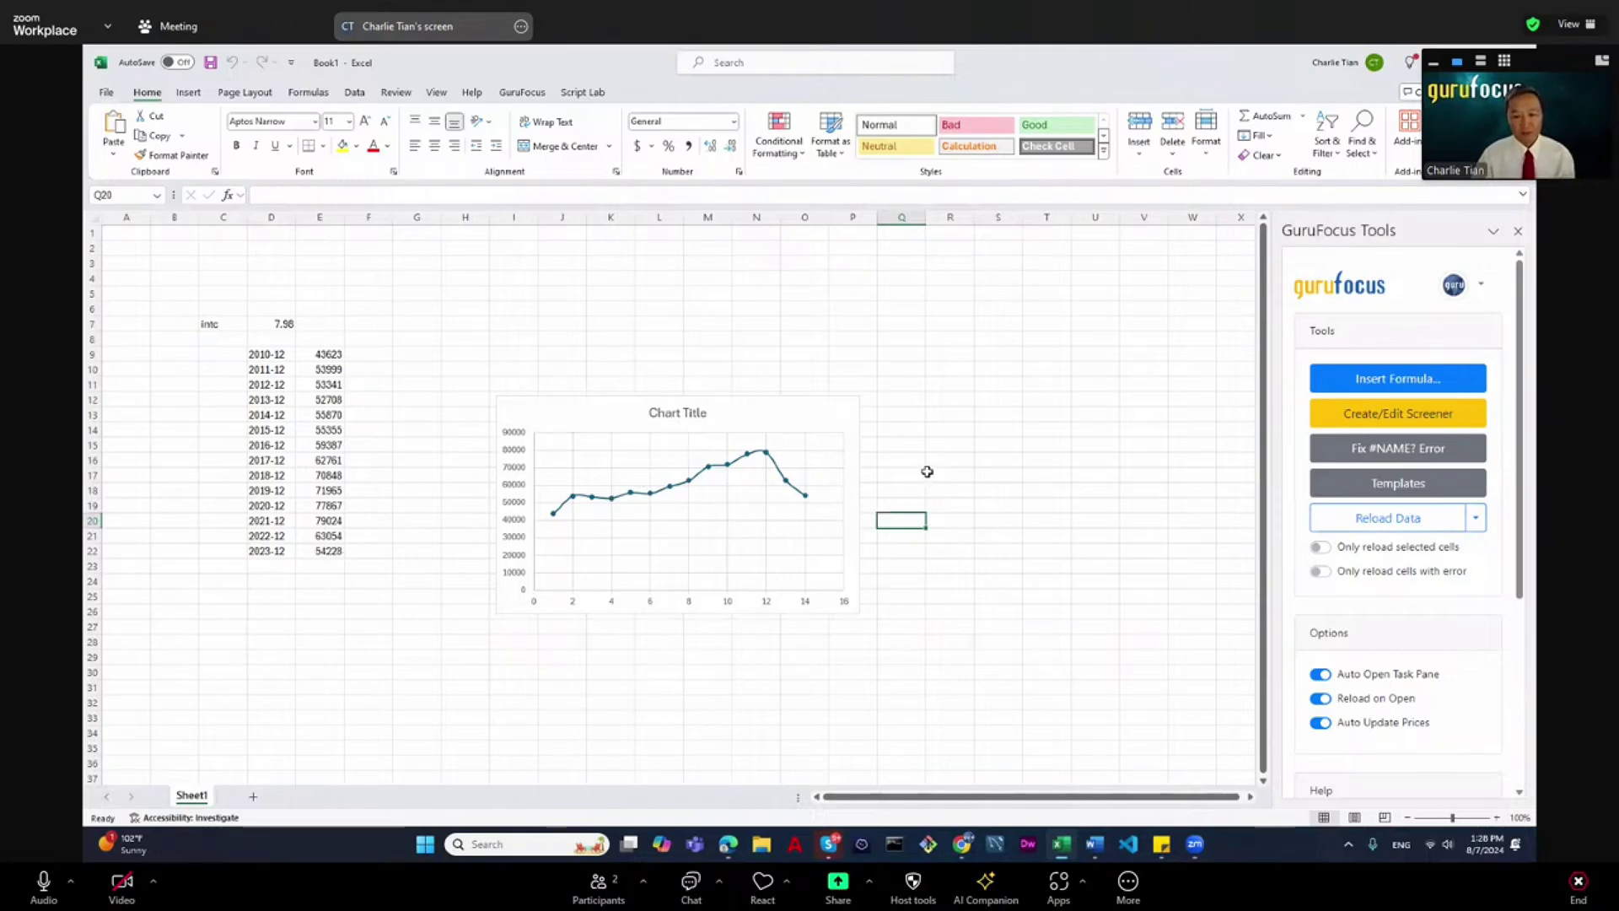
Add a new worksheet and create a screener on it for USA stocks with S&P 500 index membership.
{"action": "left_click", "coordinate": [253, 797]}
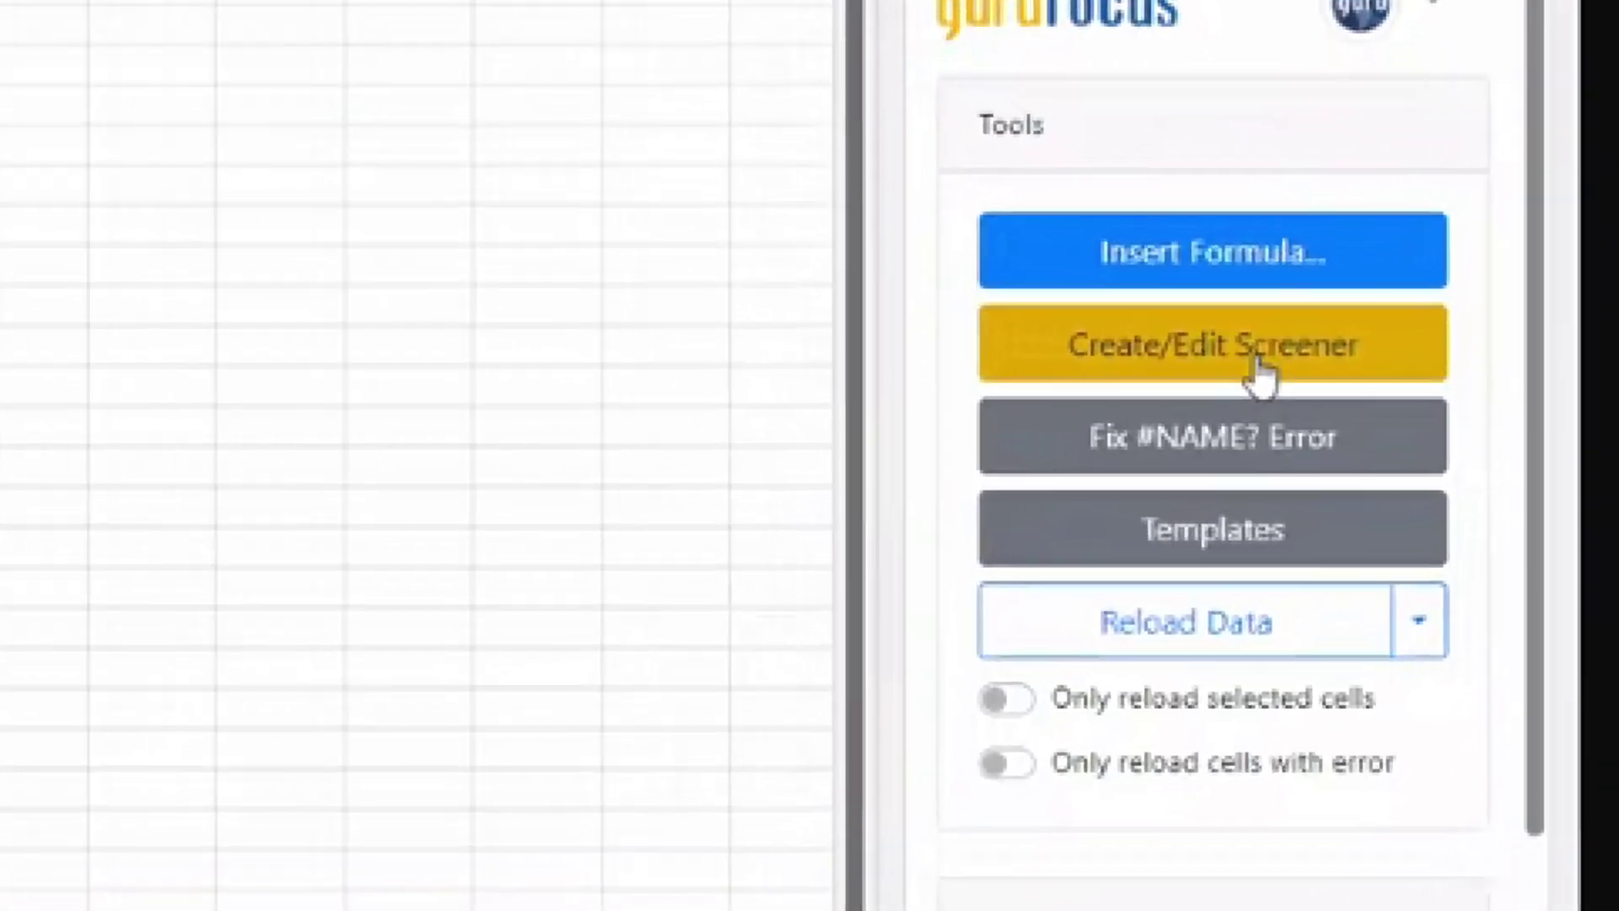
{"action": "left_click", "coordinate": [1415, 423]}
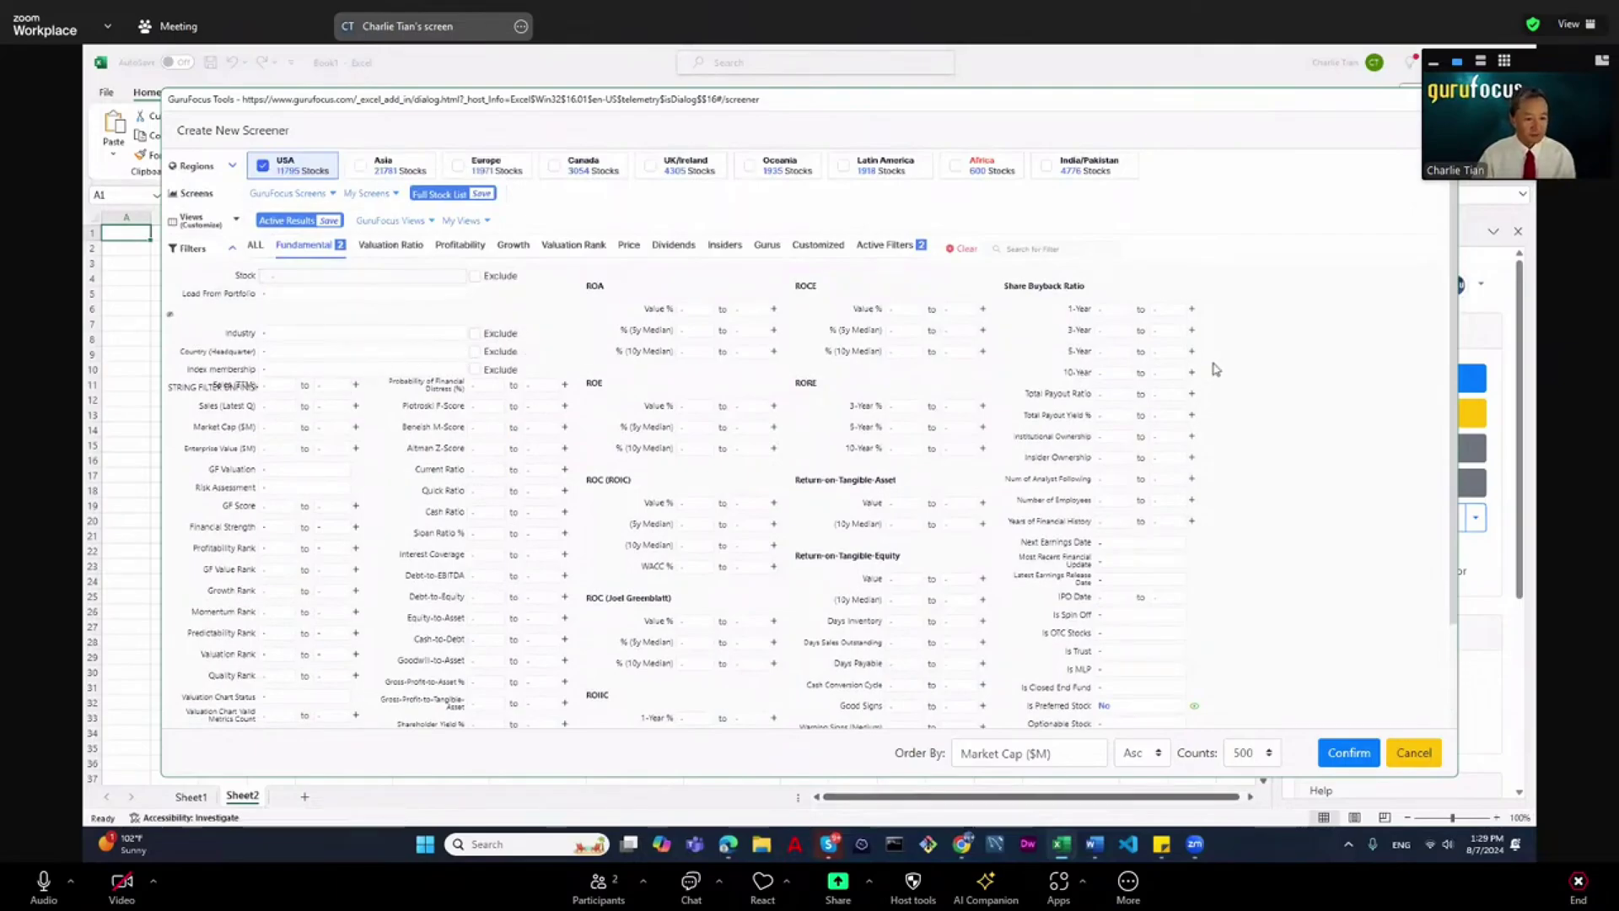
{"action": "scroll", "coordinate": [1217, 368], "scroll_direction": "down", "scroll_amount": 2}
{"action": "scroll", "coordinate": [1216, 369], "scroll_direction": "up", "scroll_amount": 2}
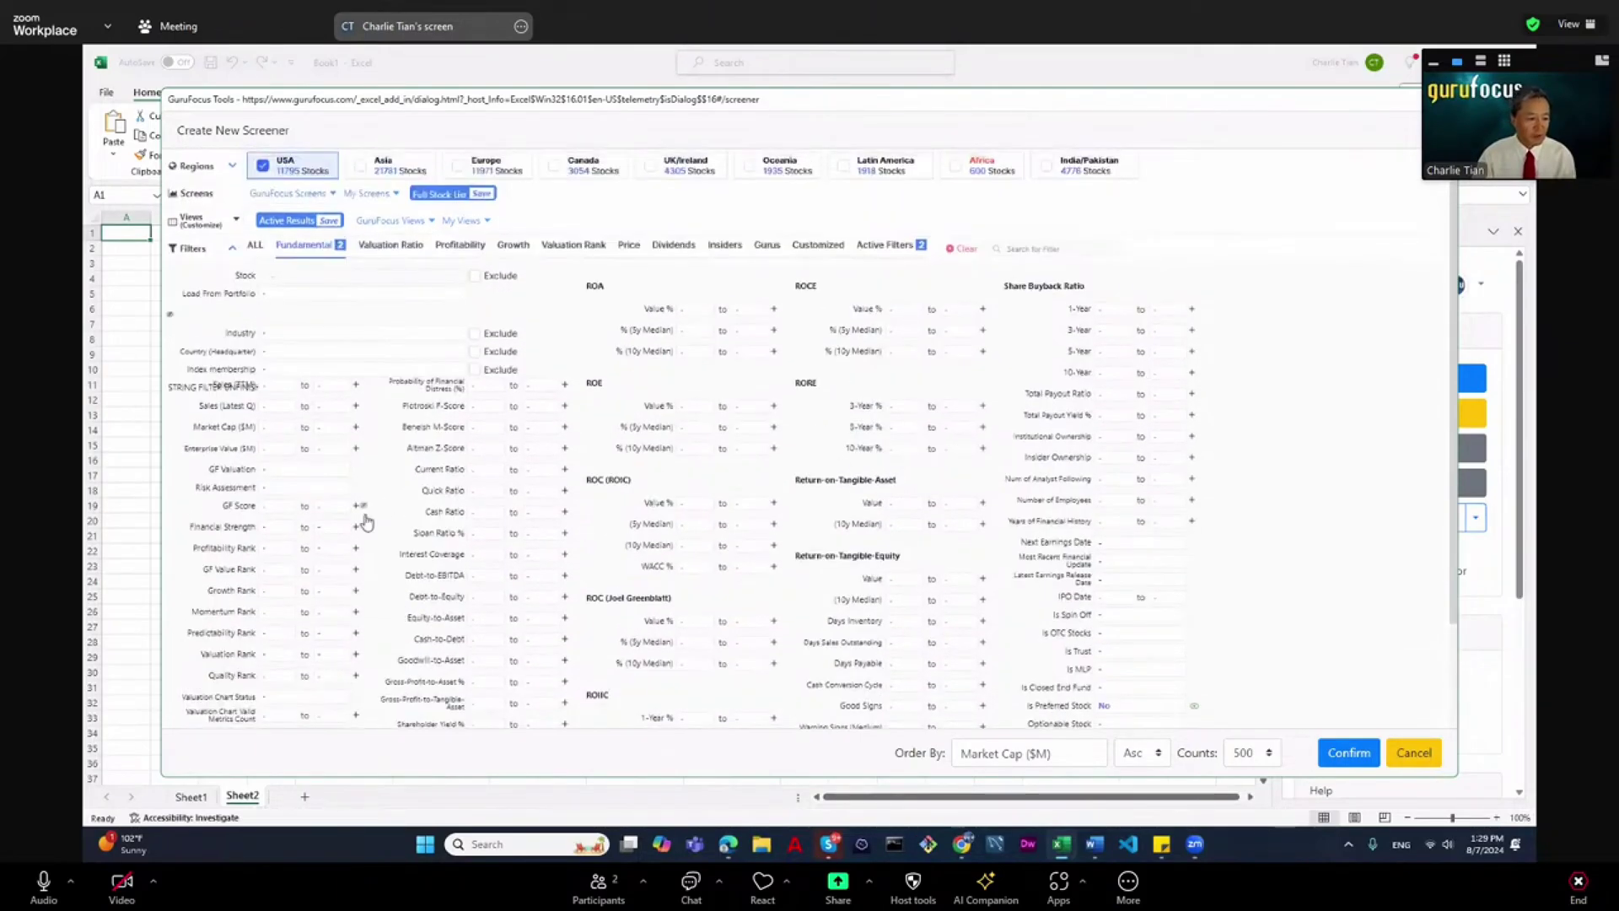
{"action": "left_click", "coordinate": [364, 370]}
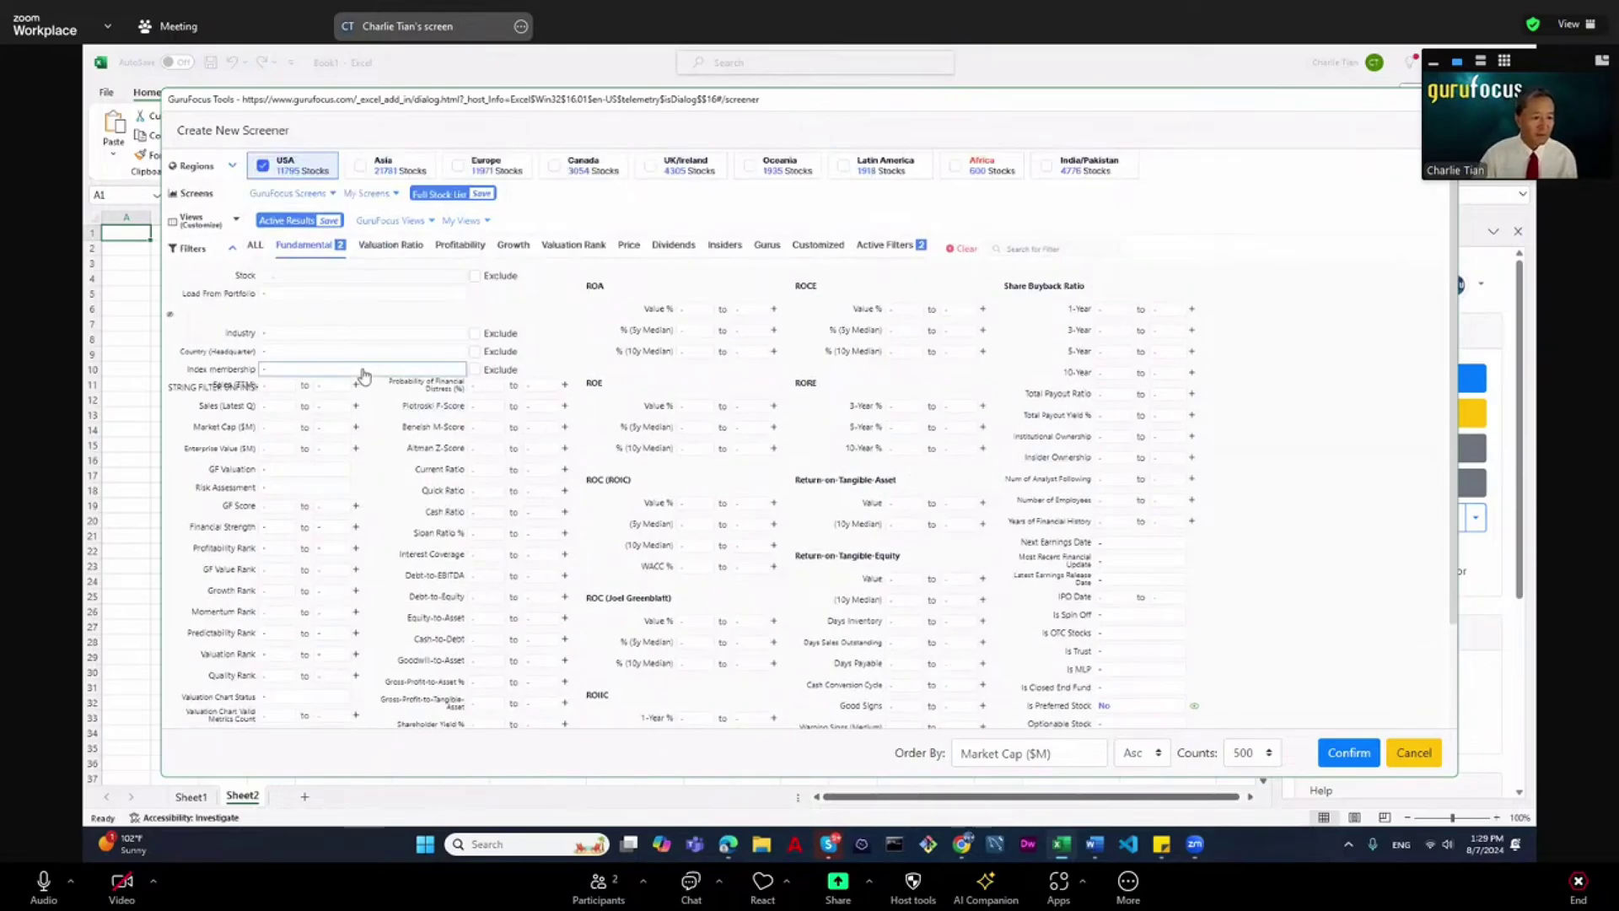
{"action": "left_click", "coordinate": [273, 394]}
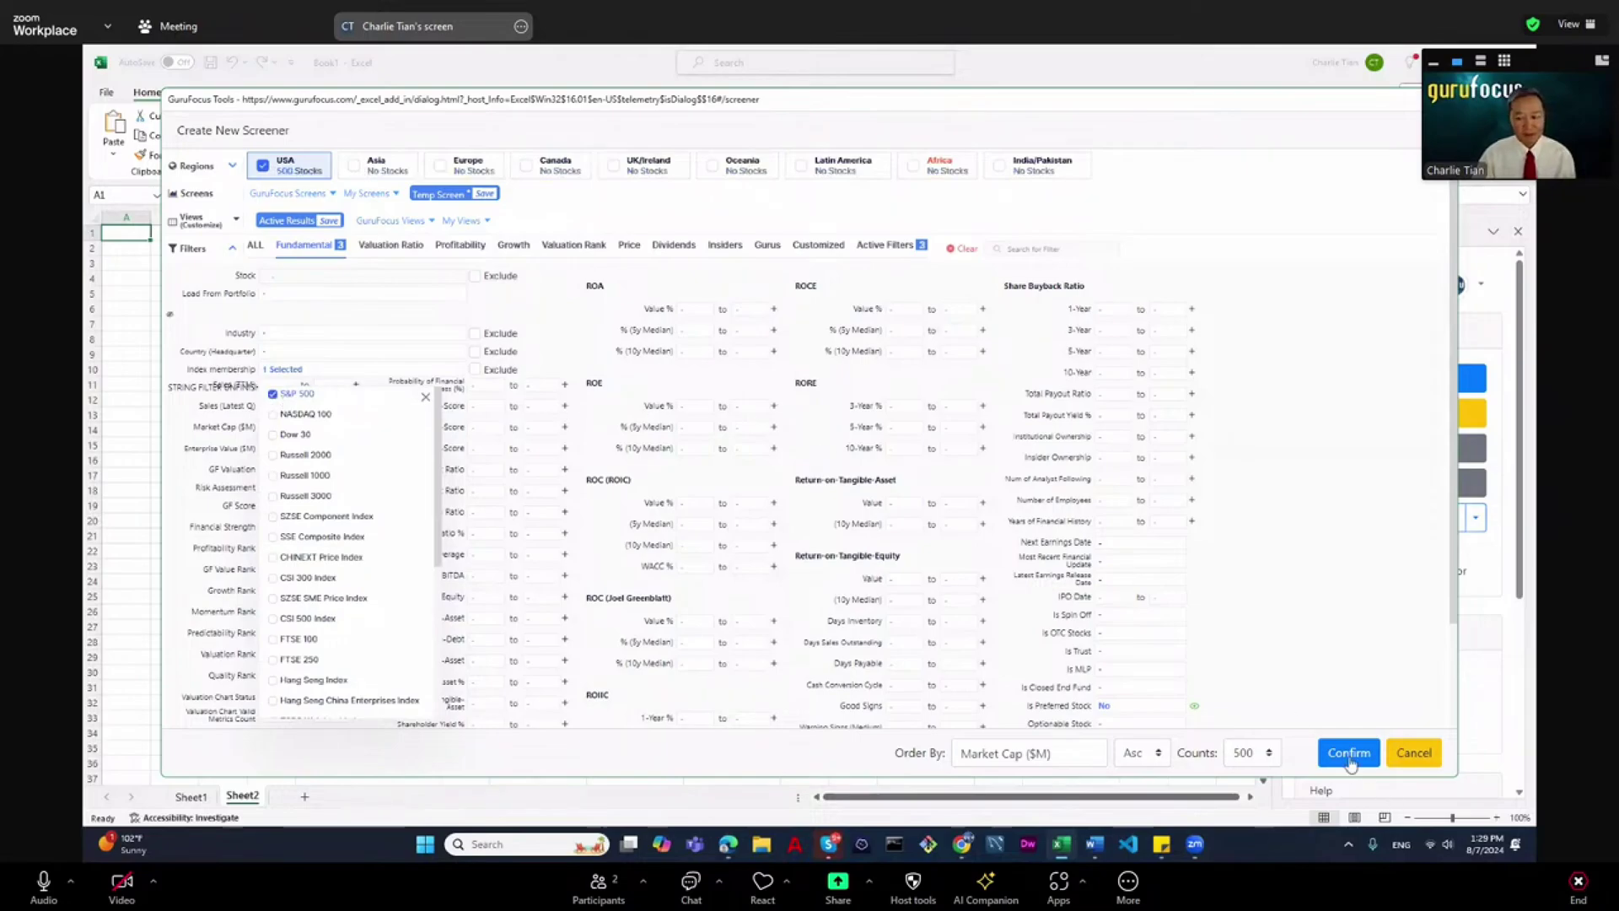
{"action": "left_click", "coordinate": [1357, 765]}
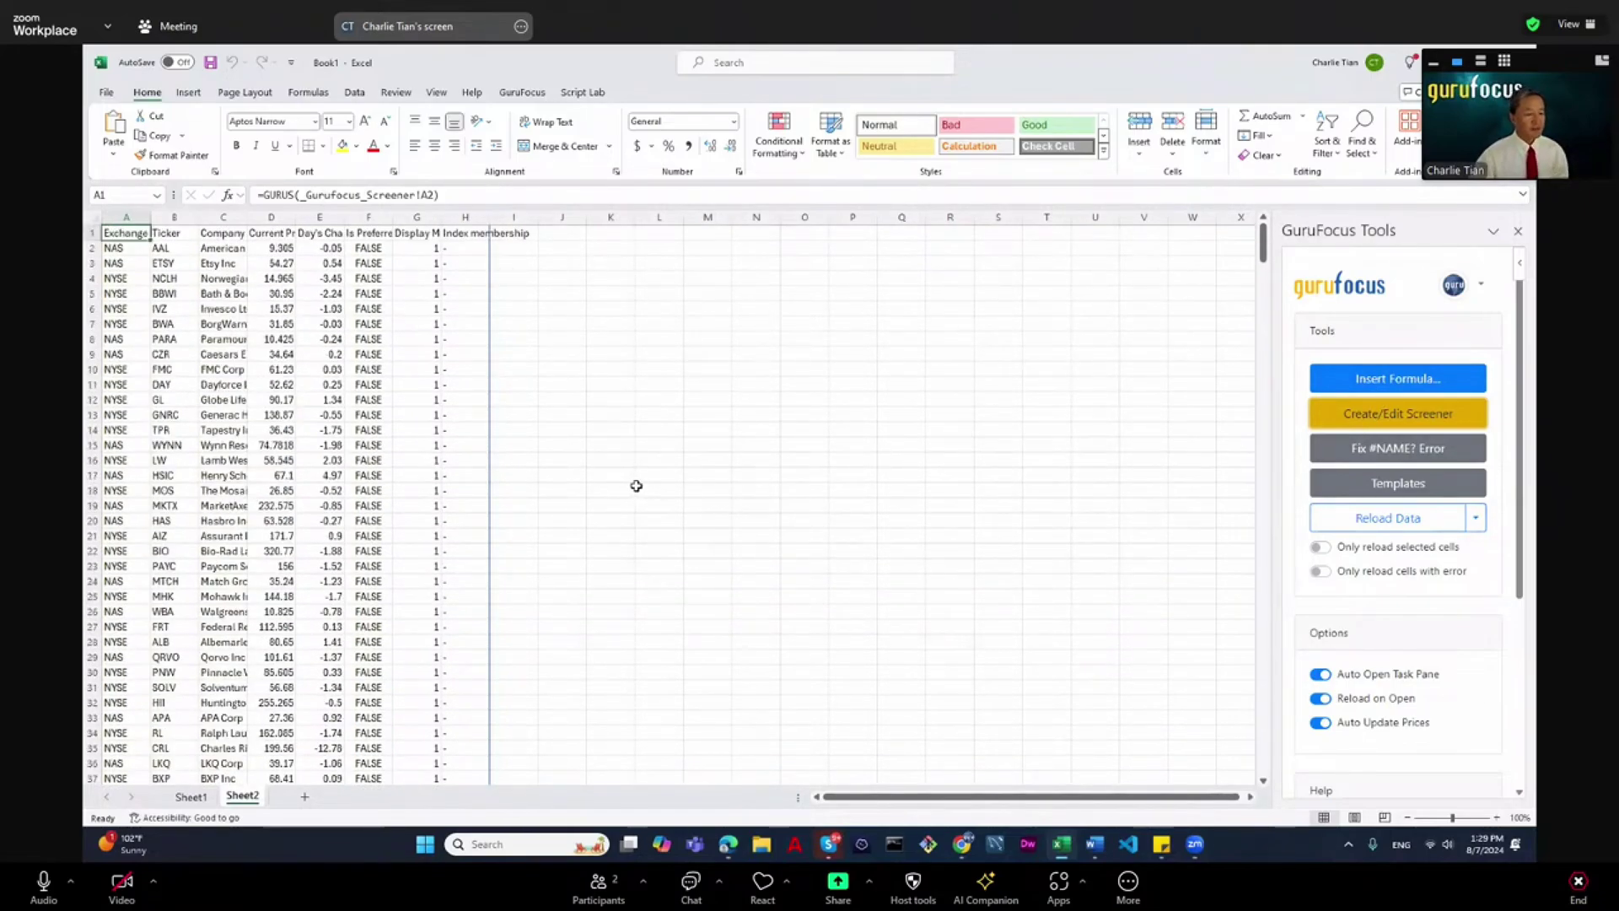
Look through the screener results and widen the Ticker and Company columns.
{"action": "scroll", "coordinate": [638, 484], "scroll_direction": "down", "scroll_amount": 2}
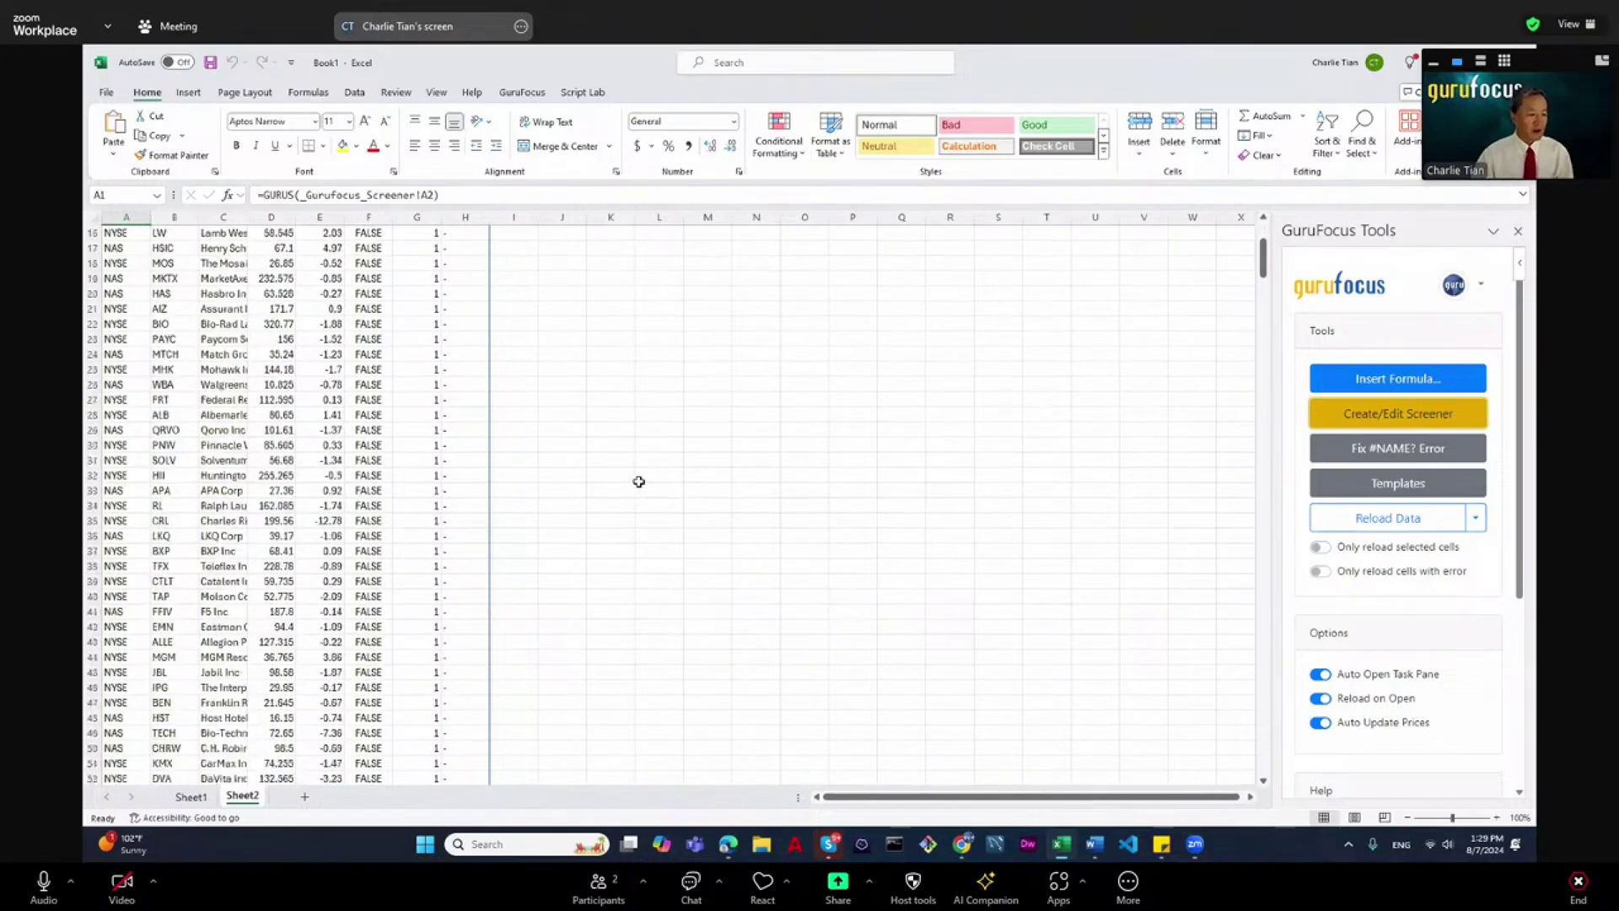
{"action": "scroll", "coordinate": [640, 482], "scroll_direction": "up", "scroll_amount": 2}
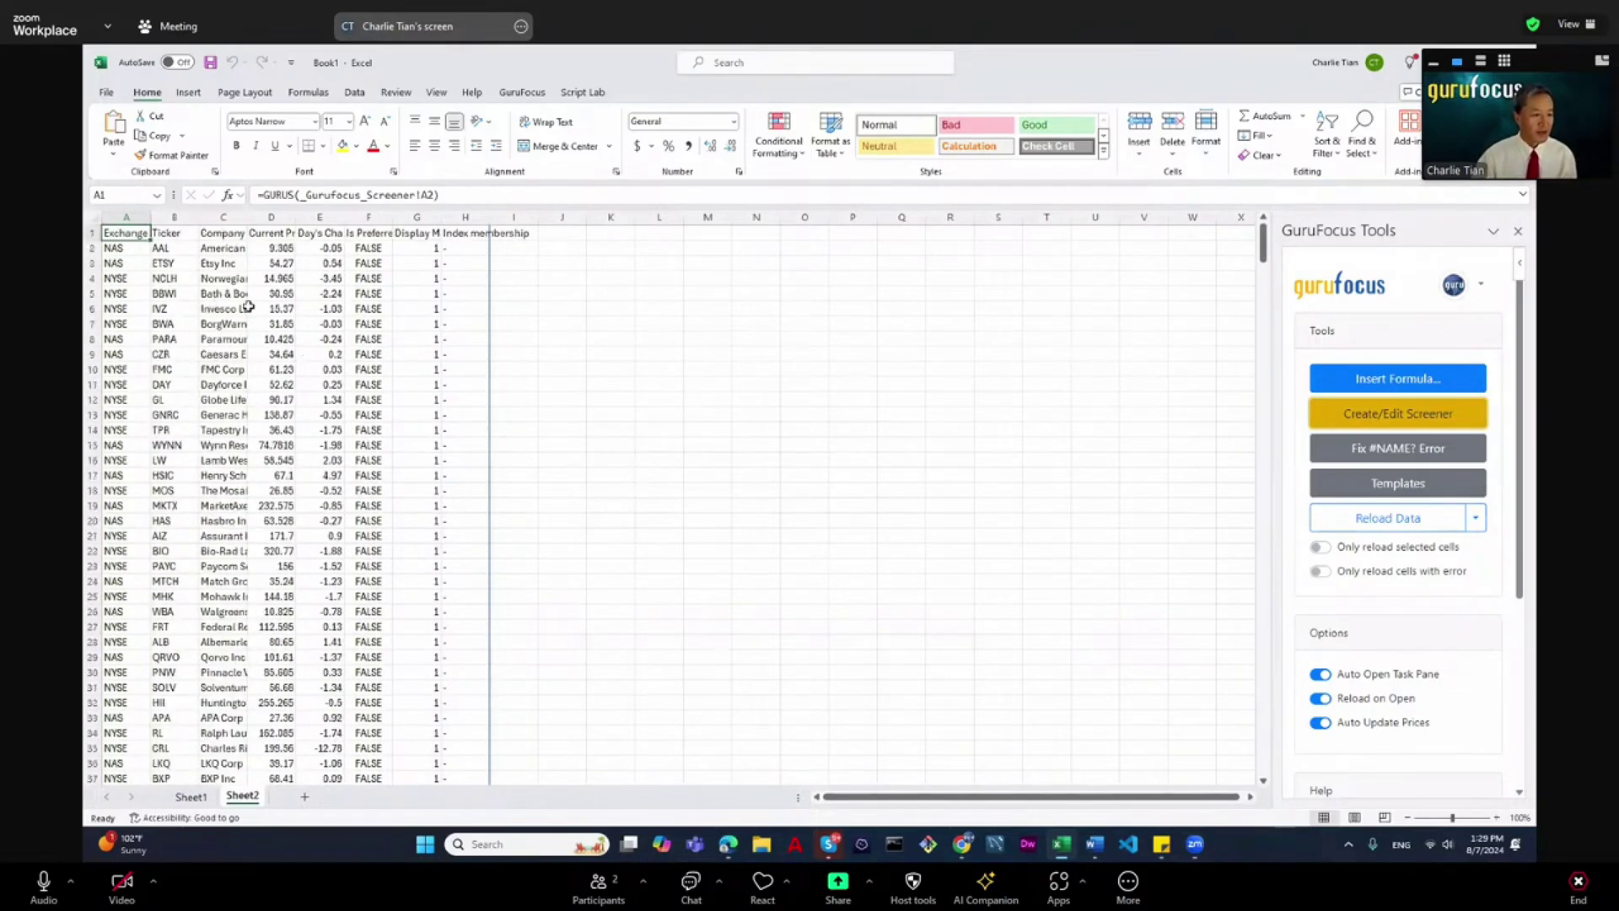
{"action": "mouse_move", "coordinate": [248, 218]}
{"action": "left_mouse_down"}
{"action": "mouse_move", "coordinate": [271, 217]}
{"action": "mouse_move", "coordinate": [218, 218]}
{"action": "left_mouse_up"}
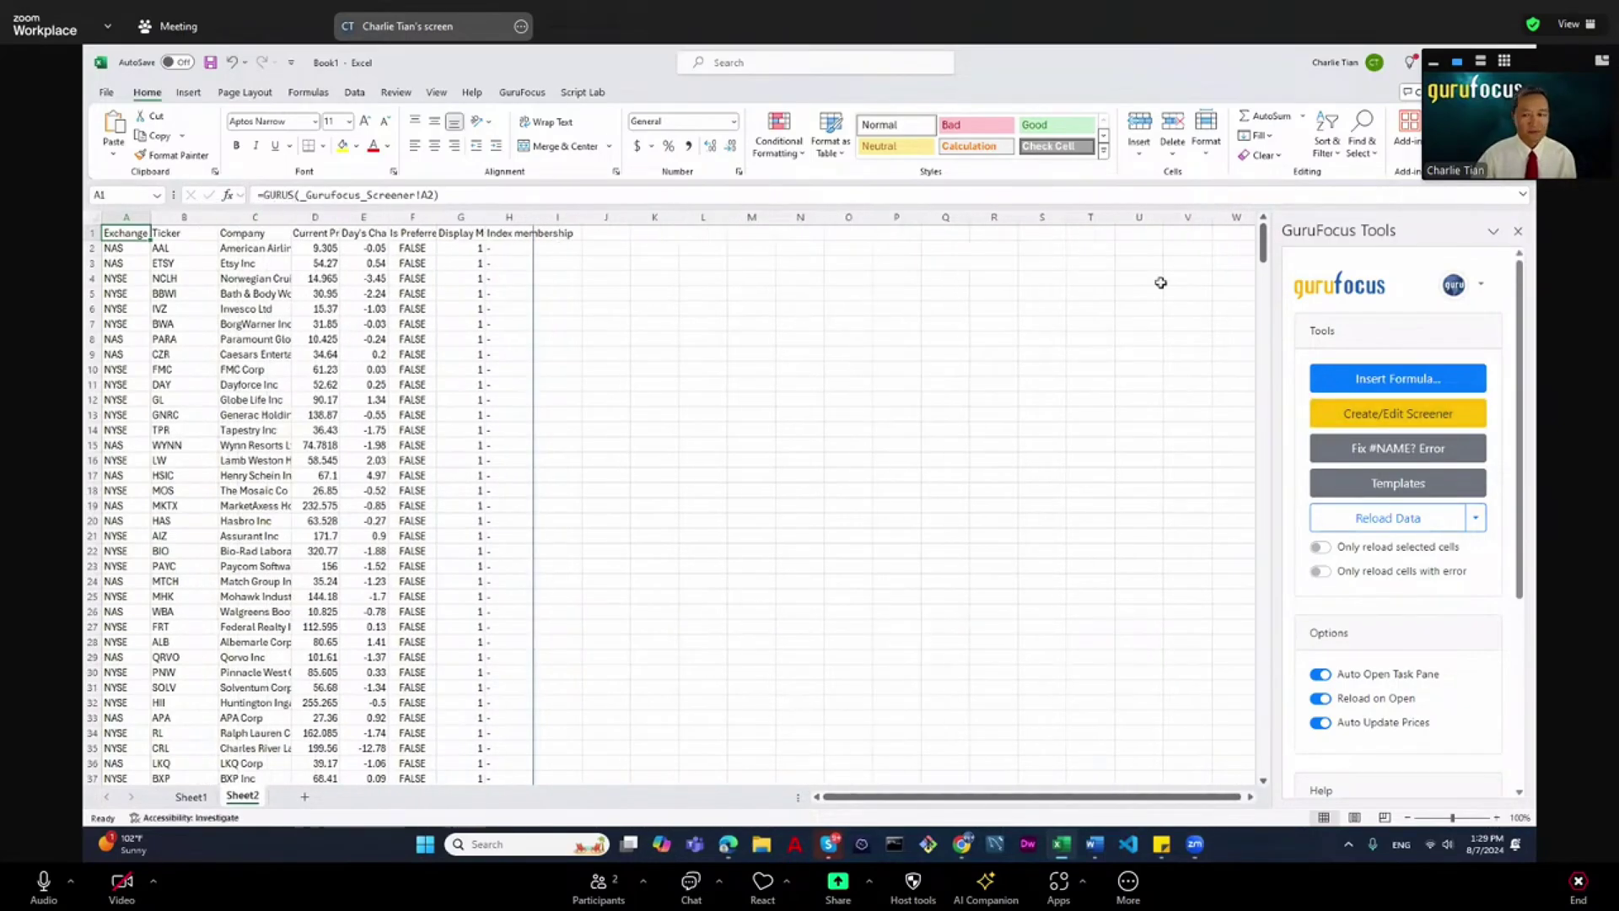
{"action": "left_click_drag", "start_coordinate": [1262, 253], "coordinate": [1287, 204]}
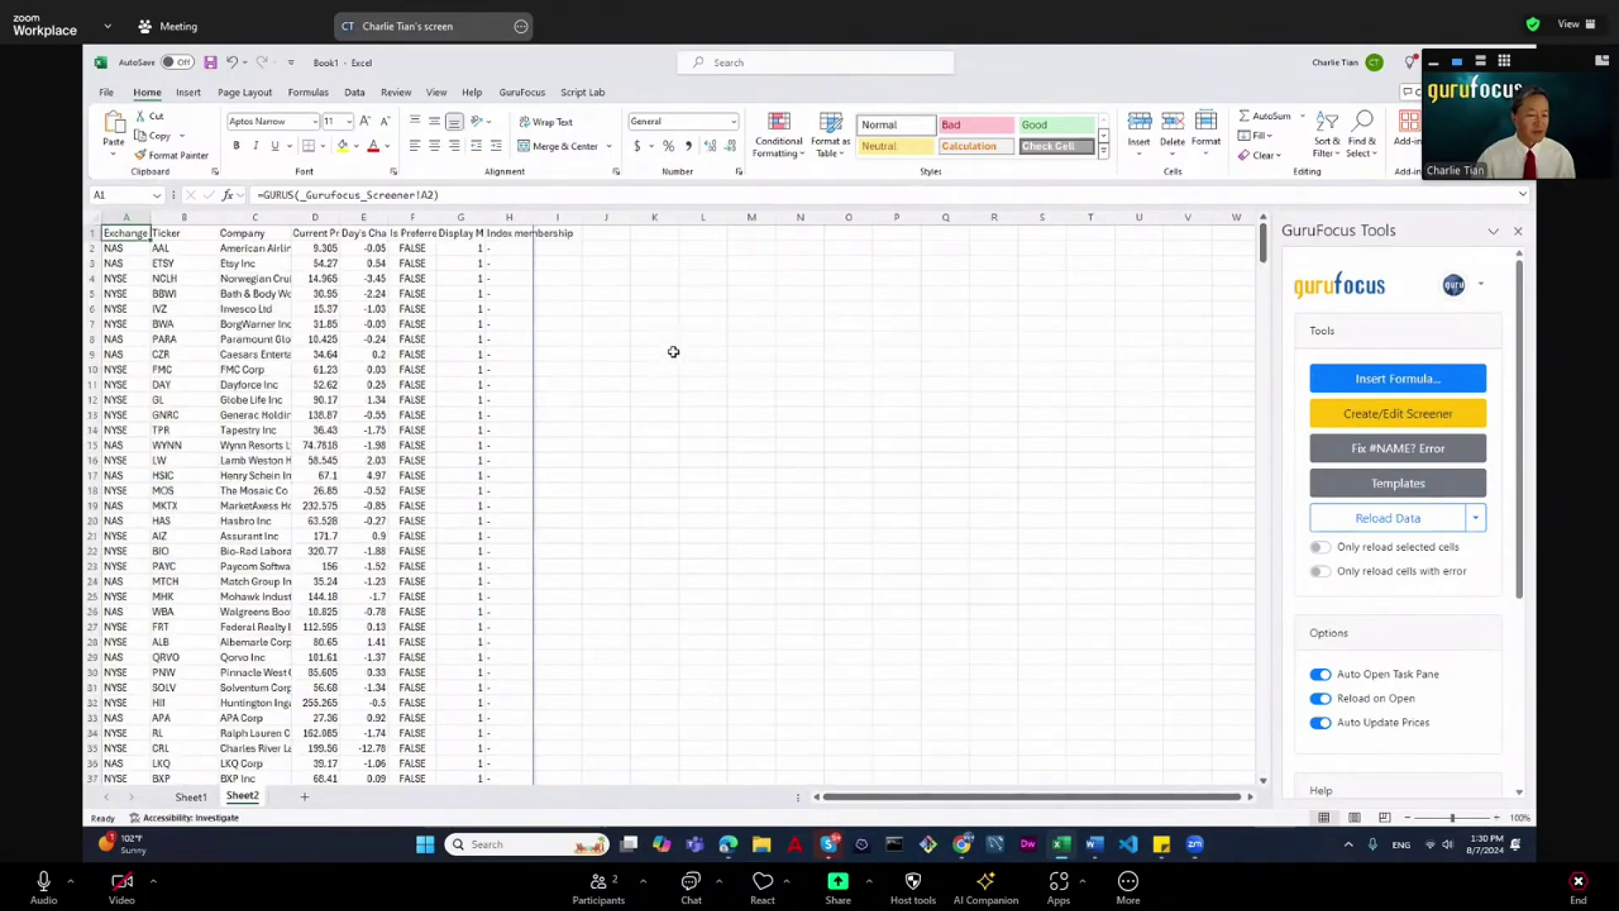
Enter the column header eps in J1 beside the screener results.
{"action": "left_click", "coordinate": [639, 327]}
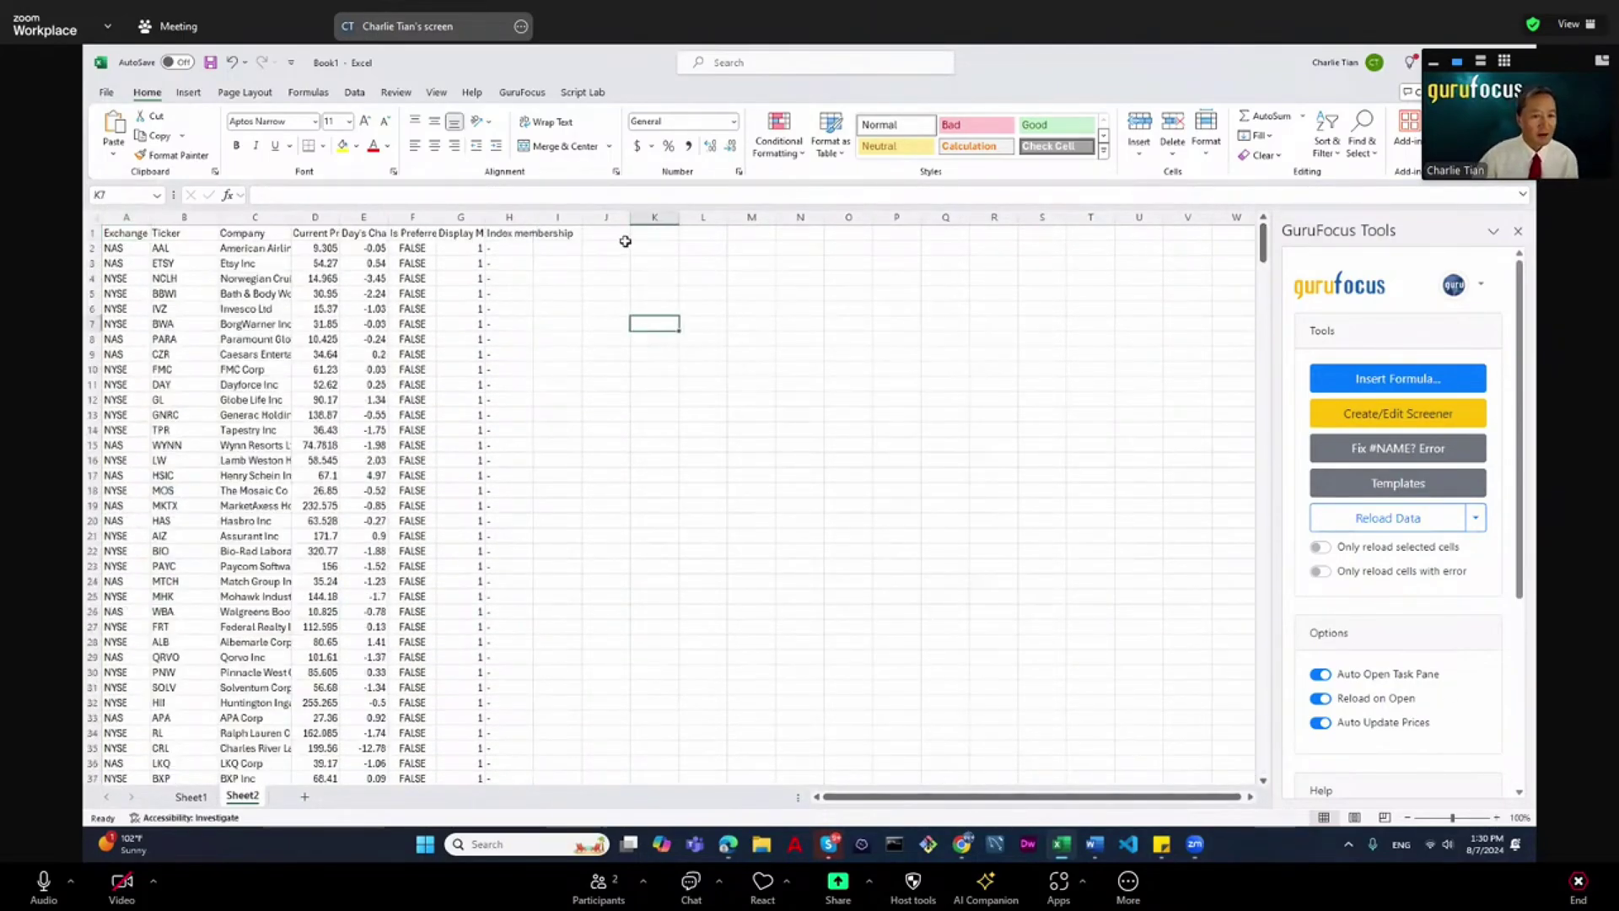
{"action": "left_click", "coordinate": [600, 252]}
{"action": "left_click", "coordinate": [616, 235]}
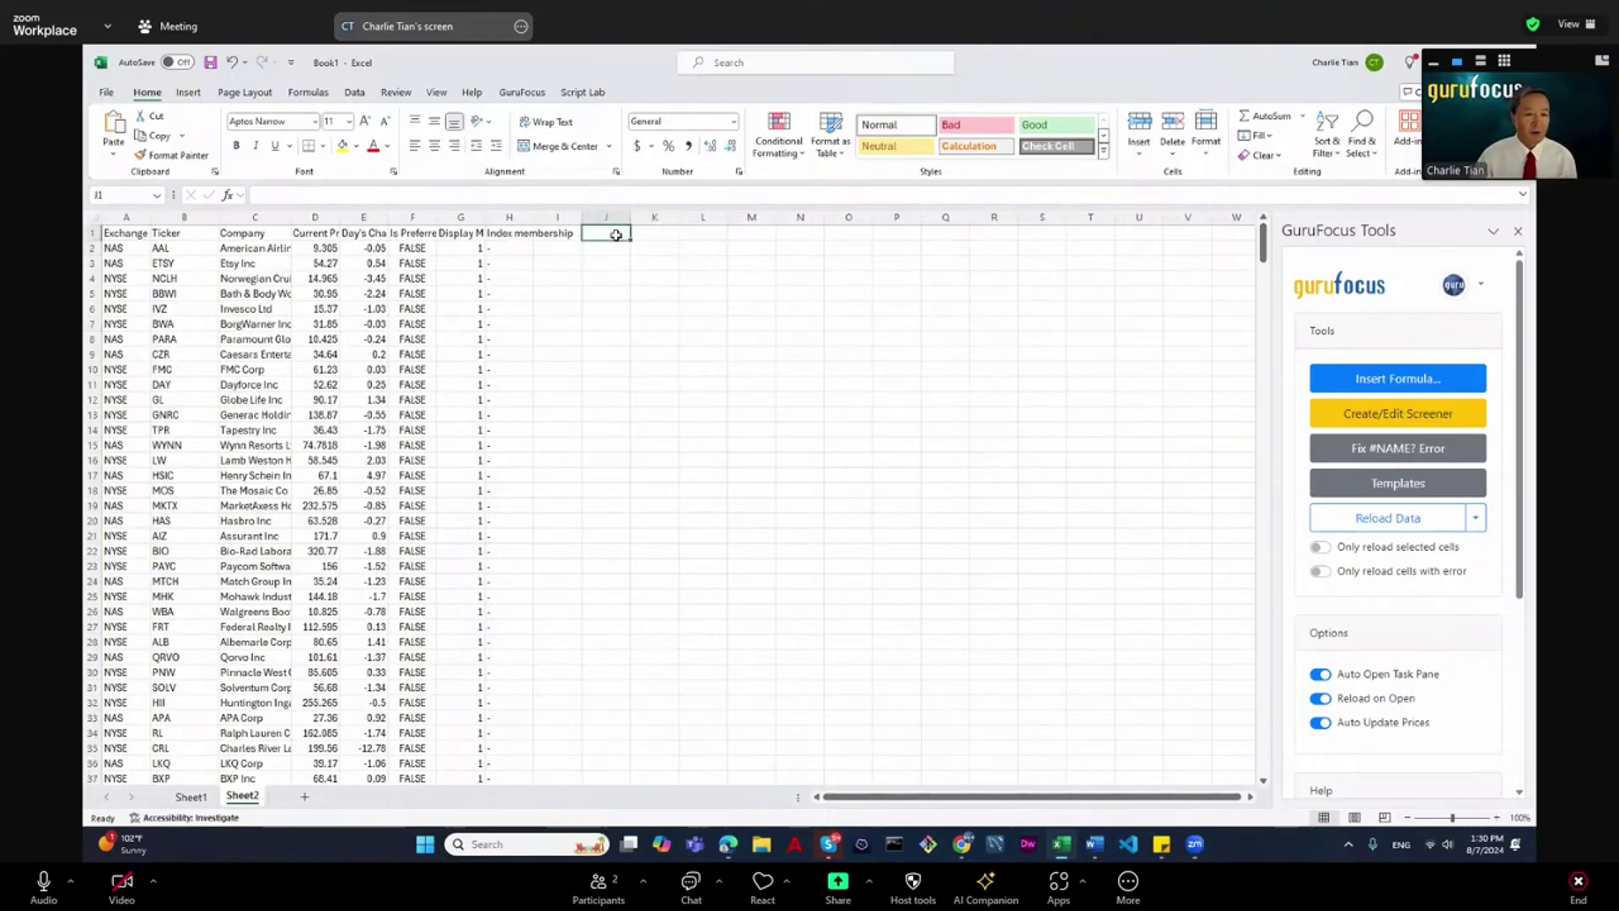
{"action": "type", "text": "rev"}
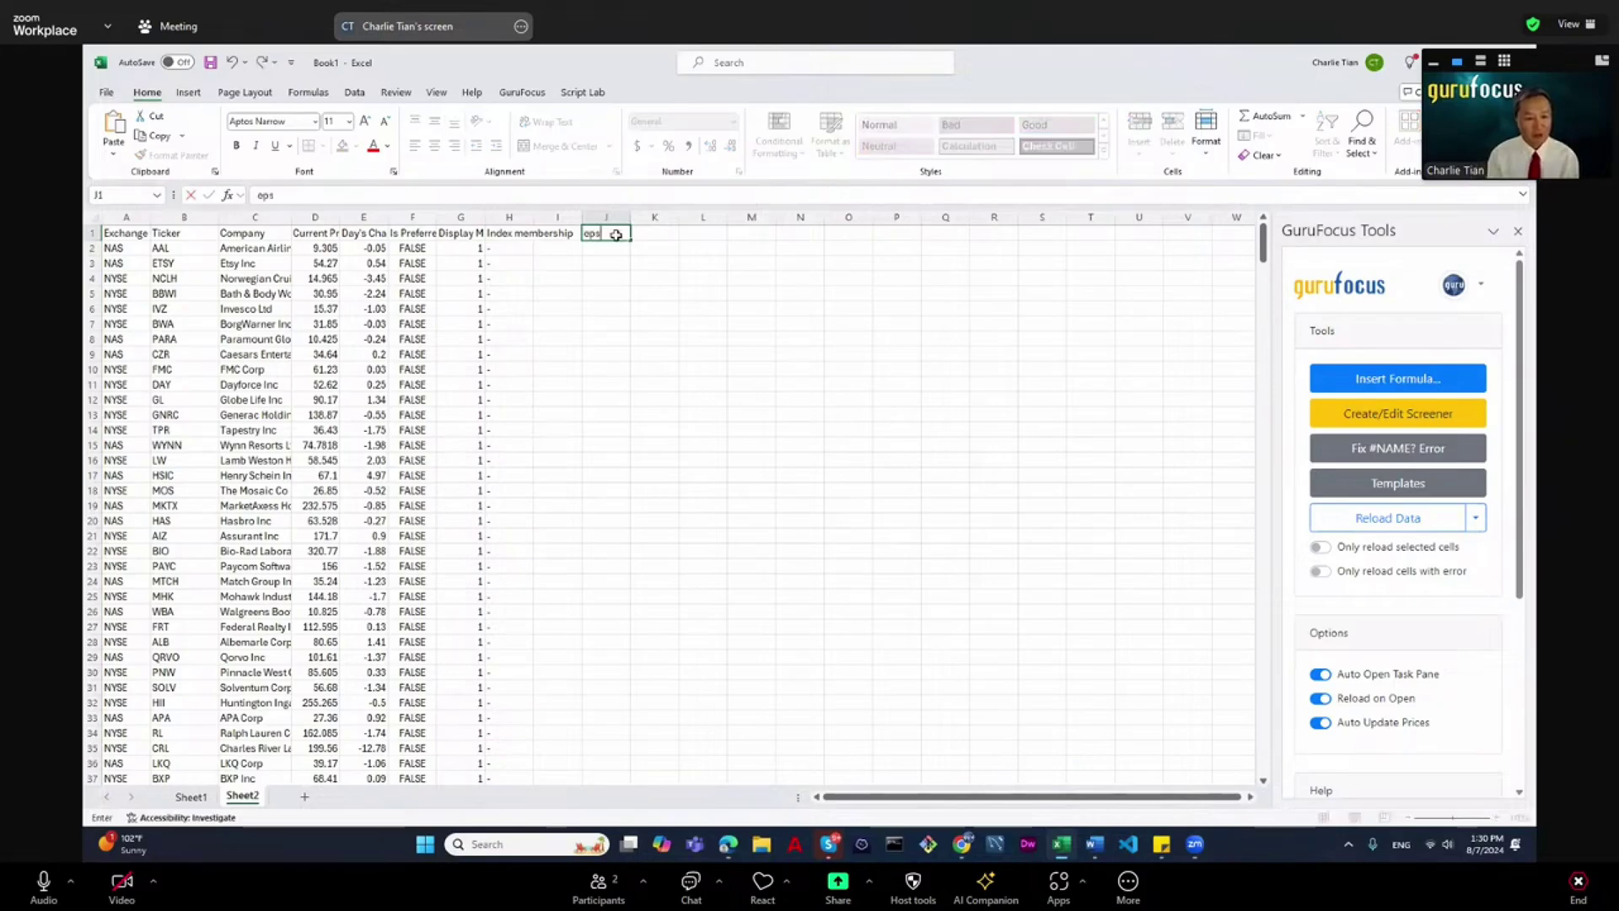
{"action": "key", "text": "Return"}
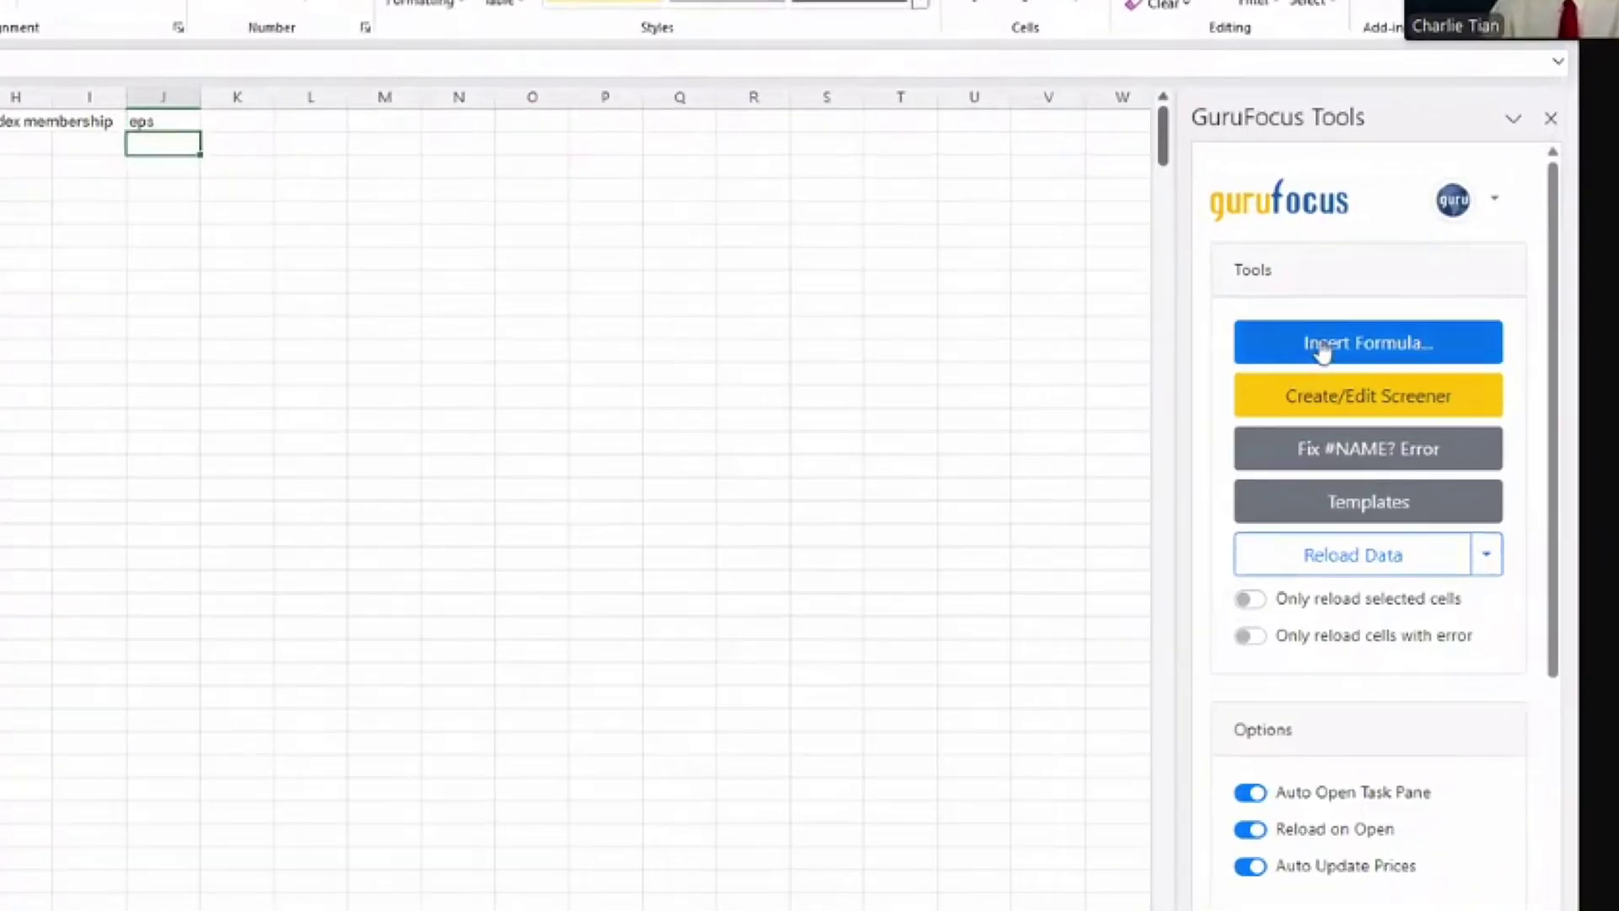
Insert a stock data formula in J2 with B2 as the ticker and EPS (Basic) as the calculation, and fill it down to J32.
{"action": "left_click", "coordinate": [1260, 287]}
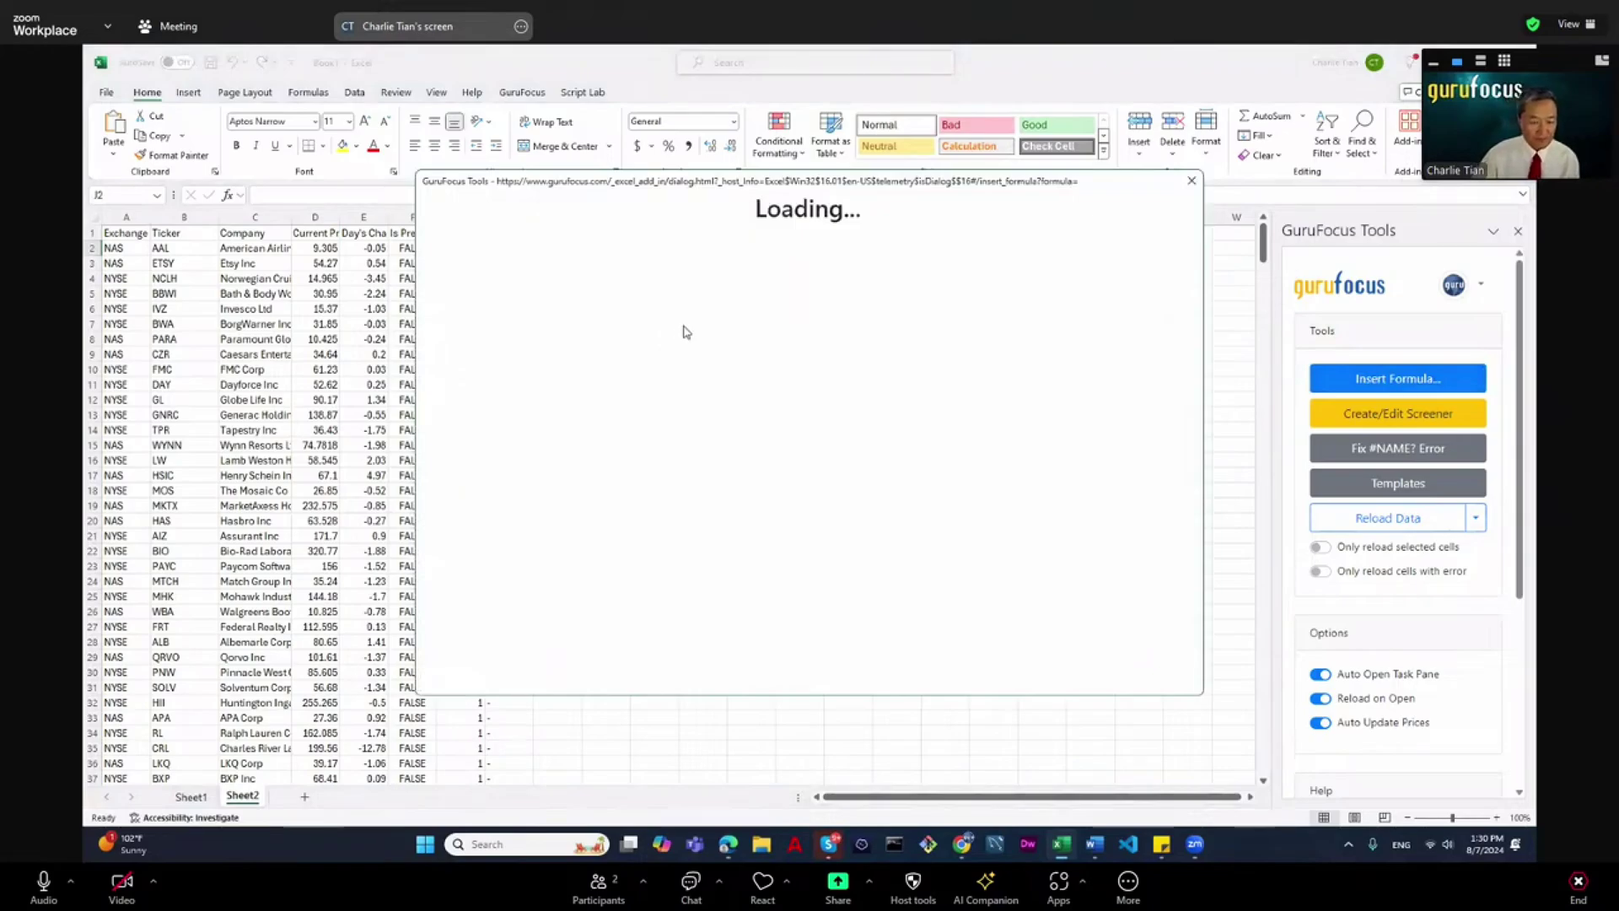
{"action": "left_click", "coordinate": [650, 260]}
{"action": "left_click", "coordinate": [169, 251]}
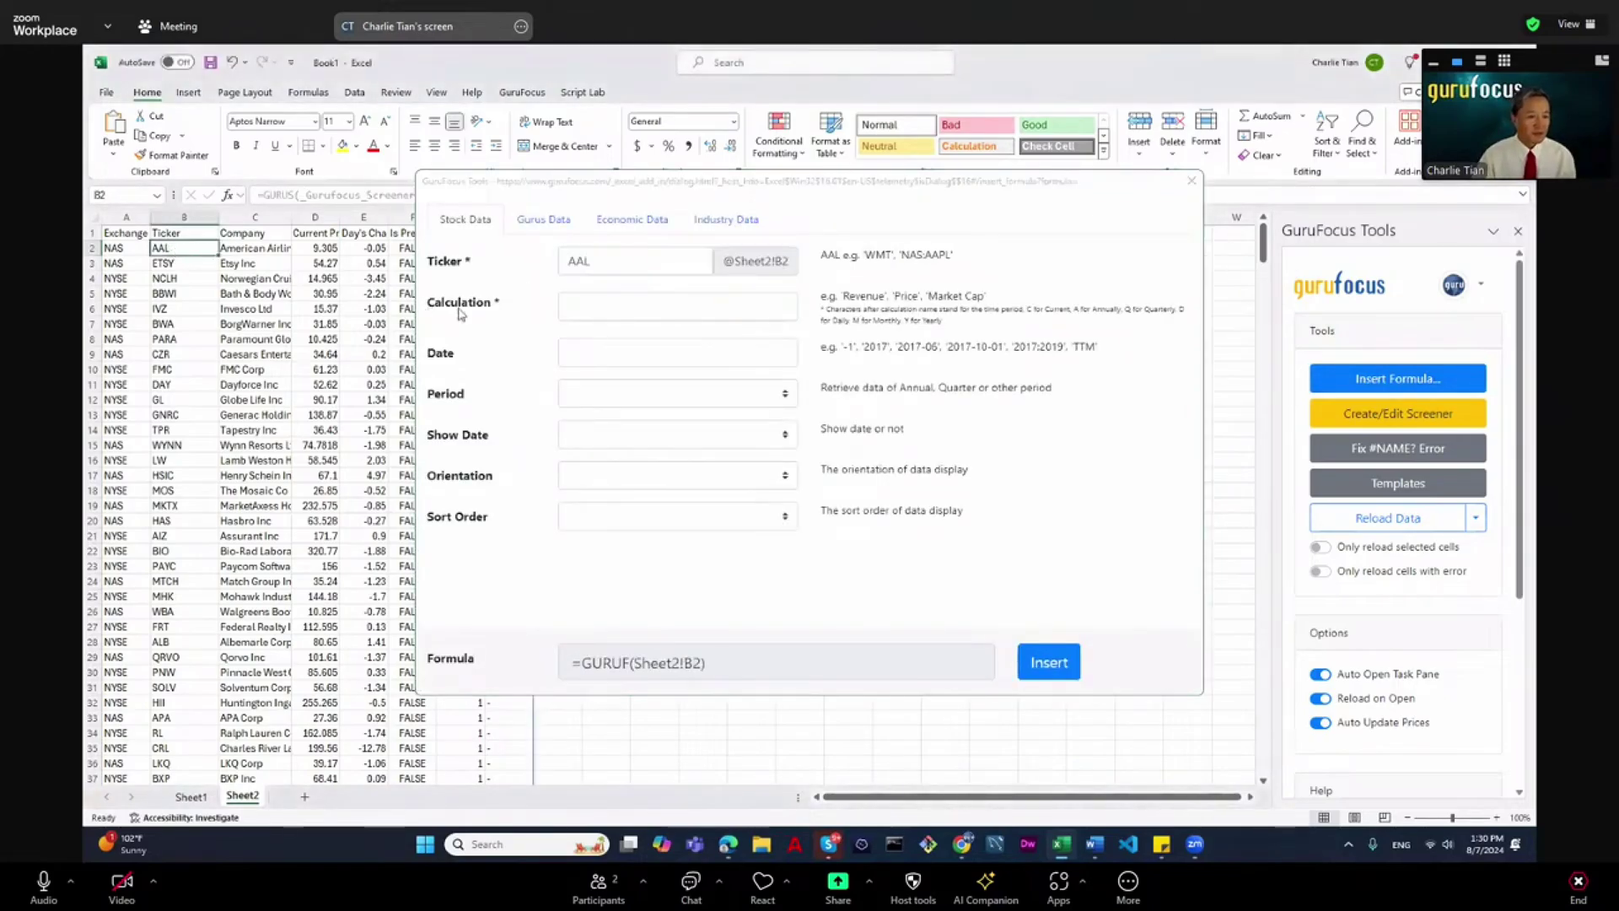
{"action": "left_click", "coordinate": [589, 312]}
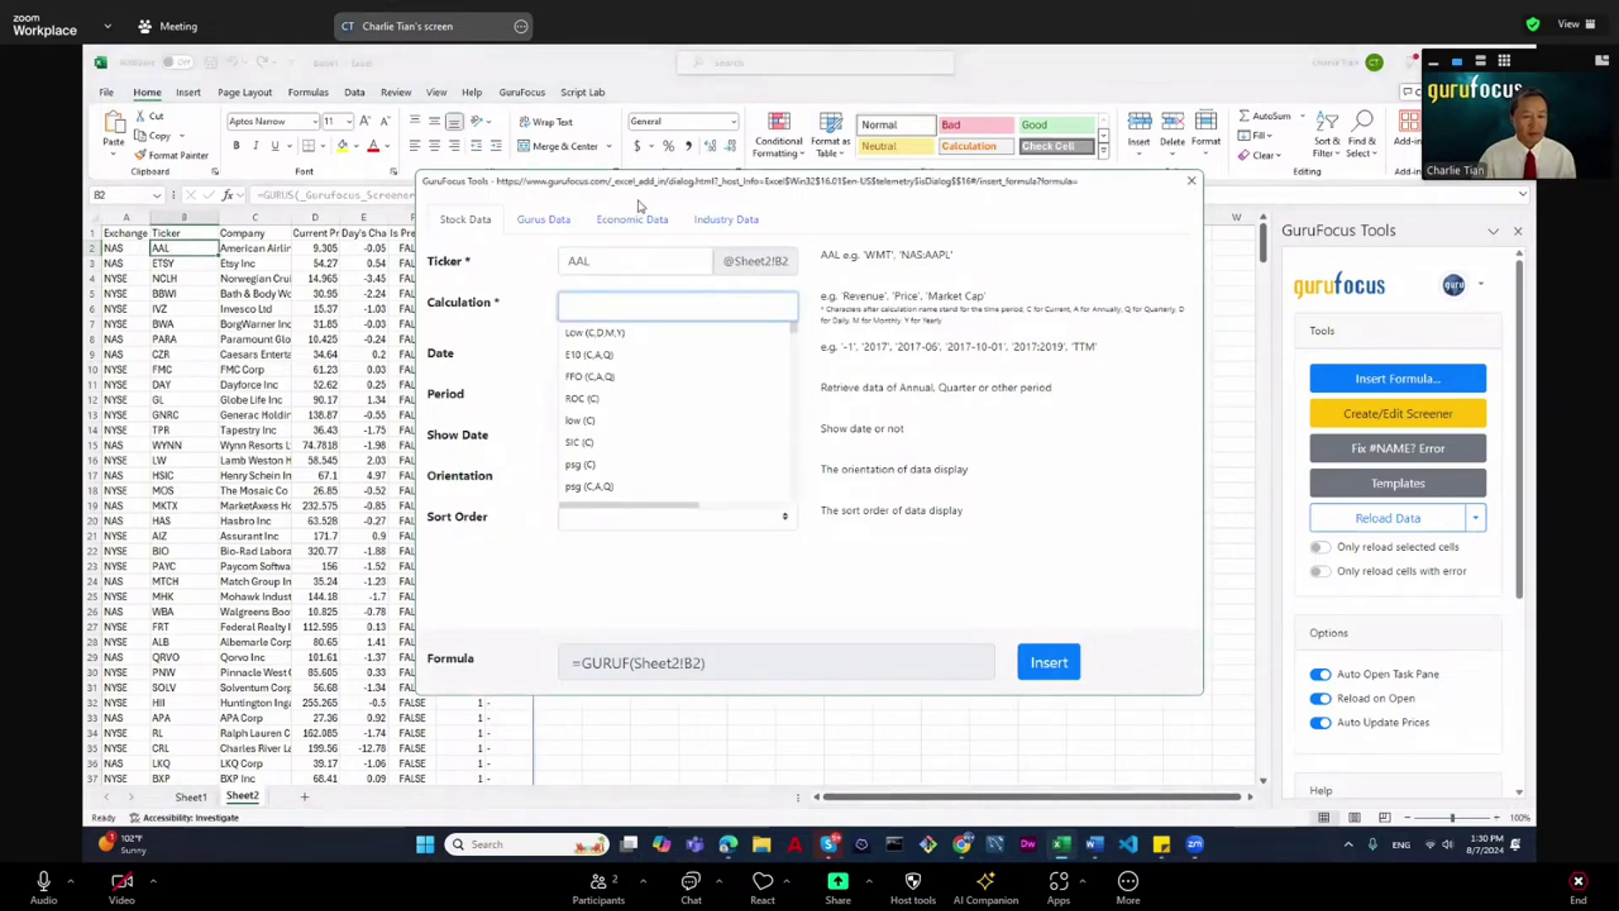
{"action": "type", "text": "eps"}
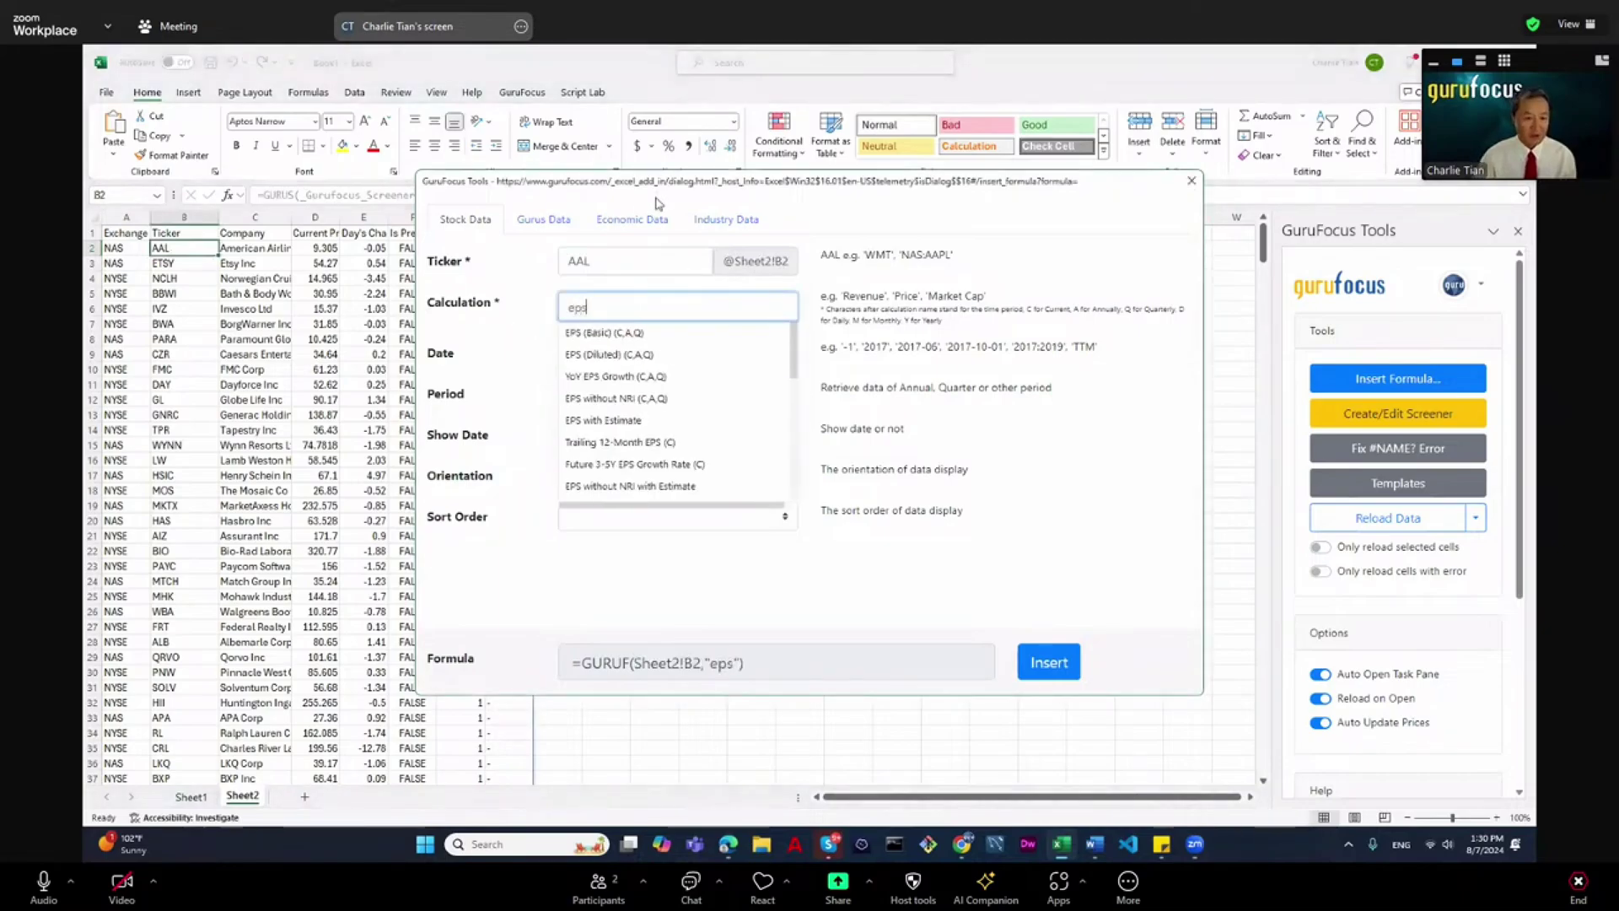
{"action": "left_click", "coordinate": [604, 335]}
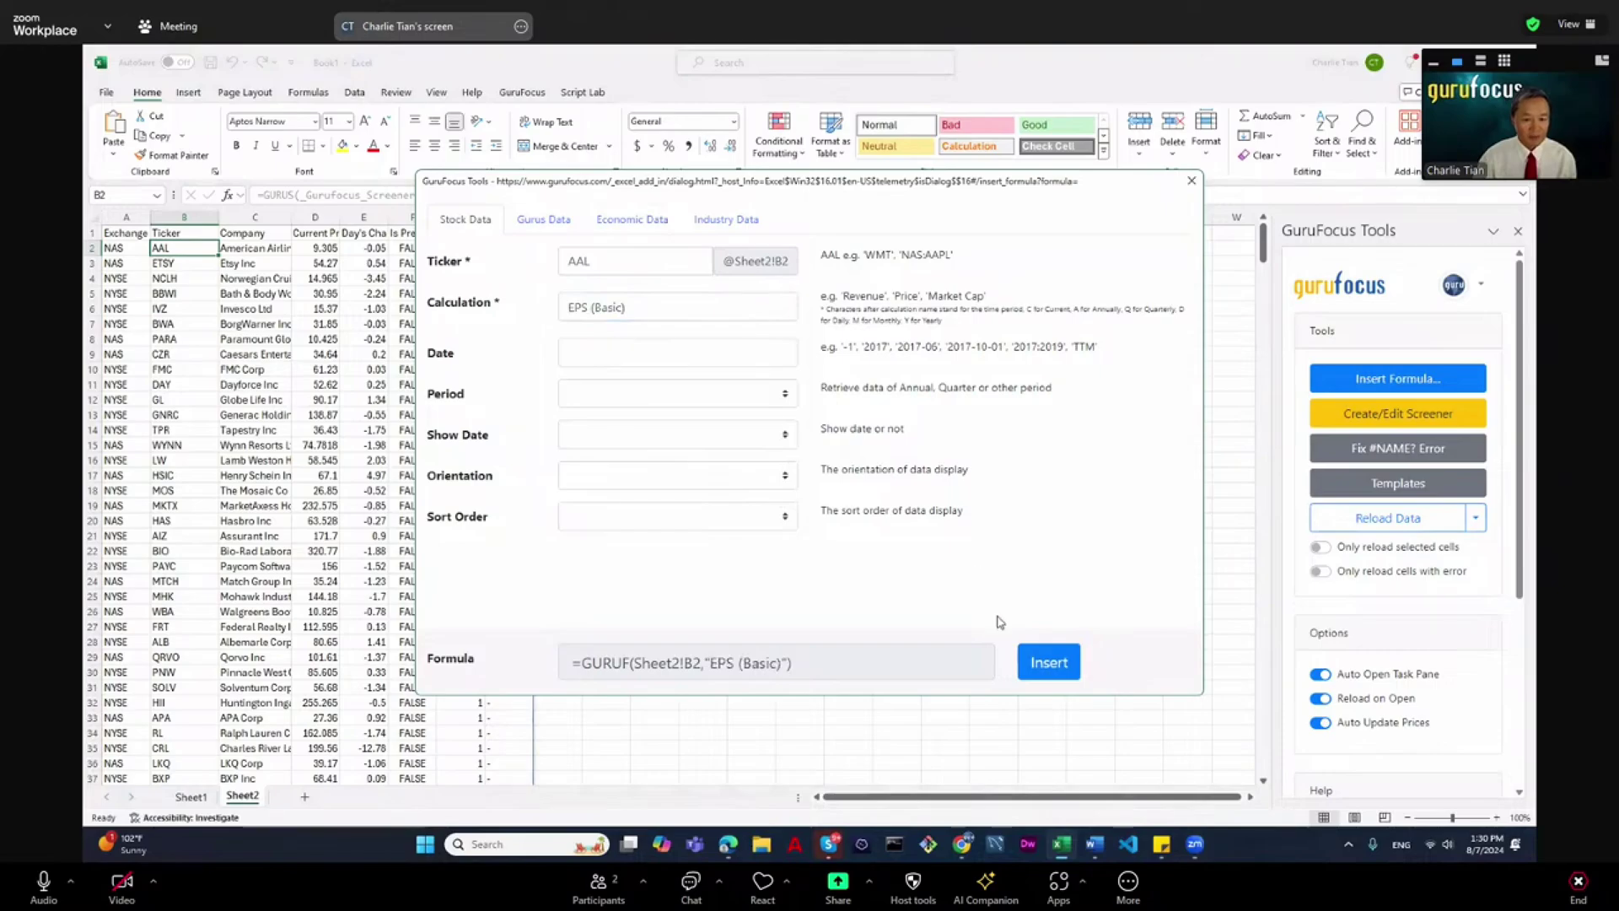
{"action": "left_click", "coordinate": [1048, 661]}
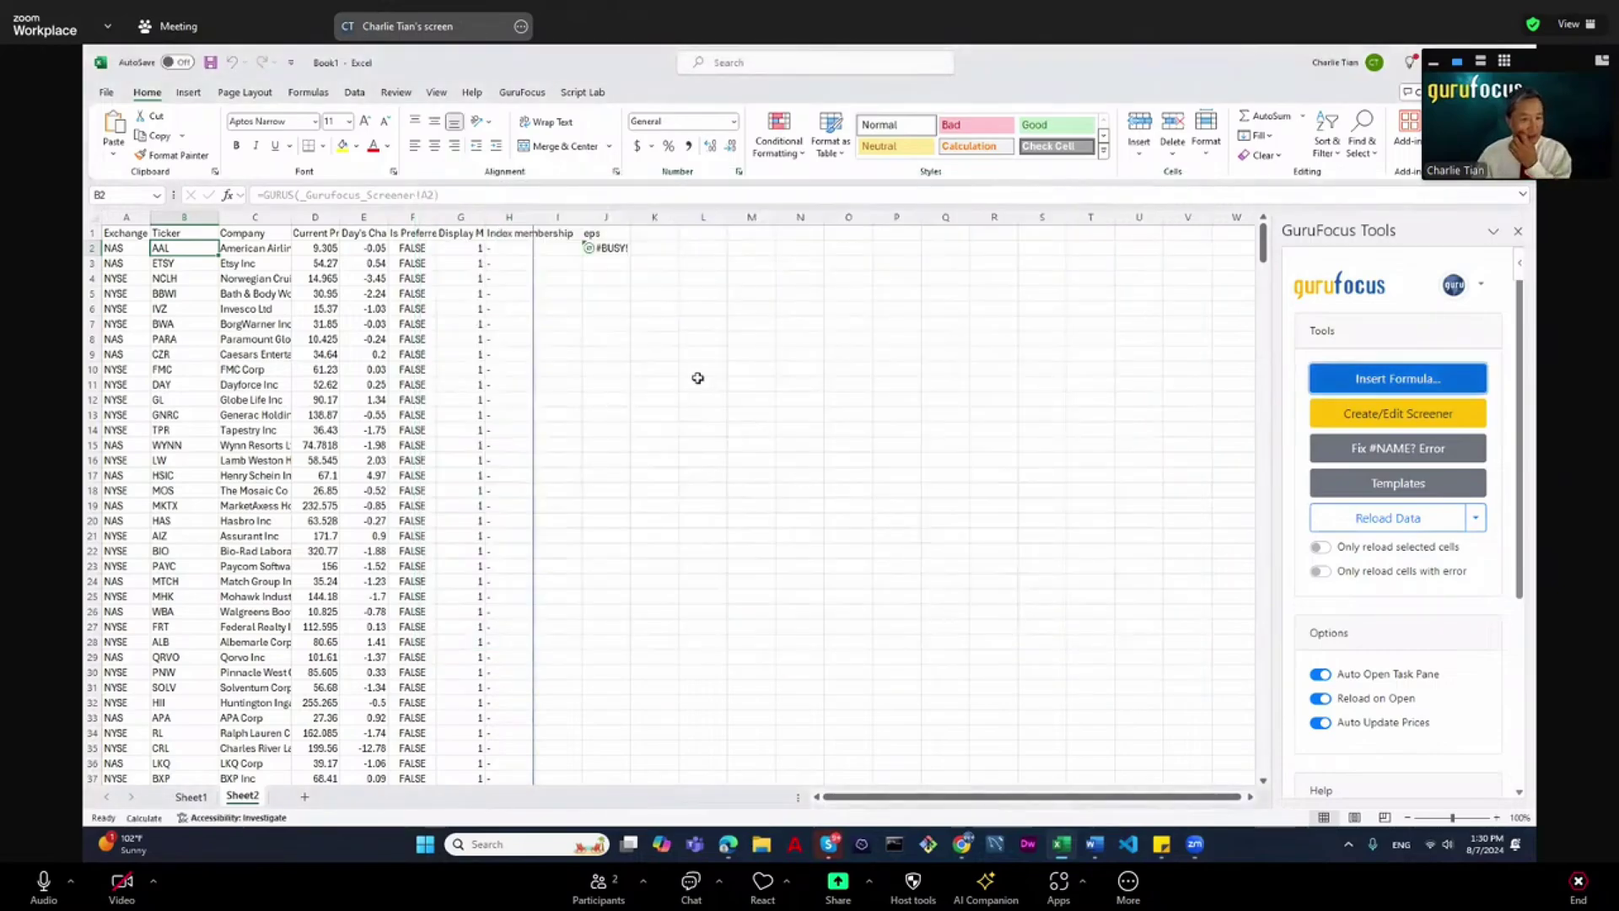
{"action": "left_click", "coordinate": [612, 247]}
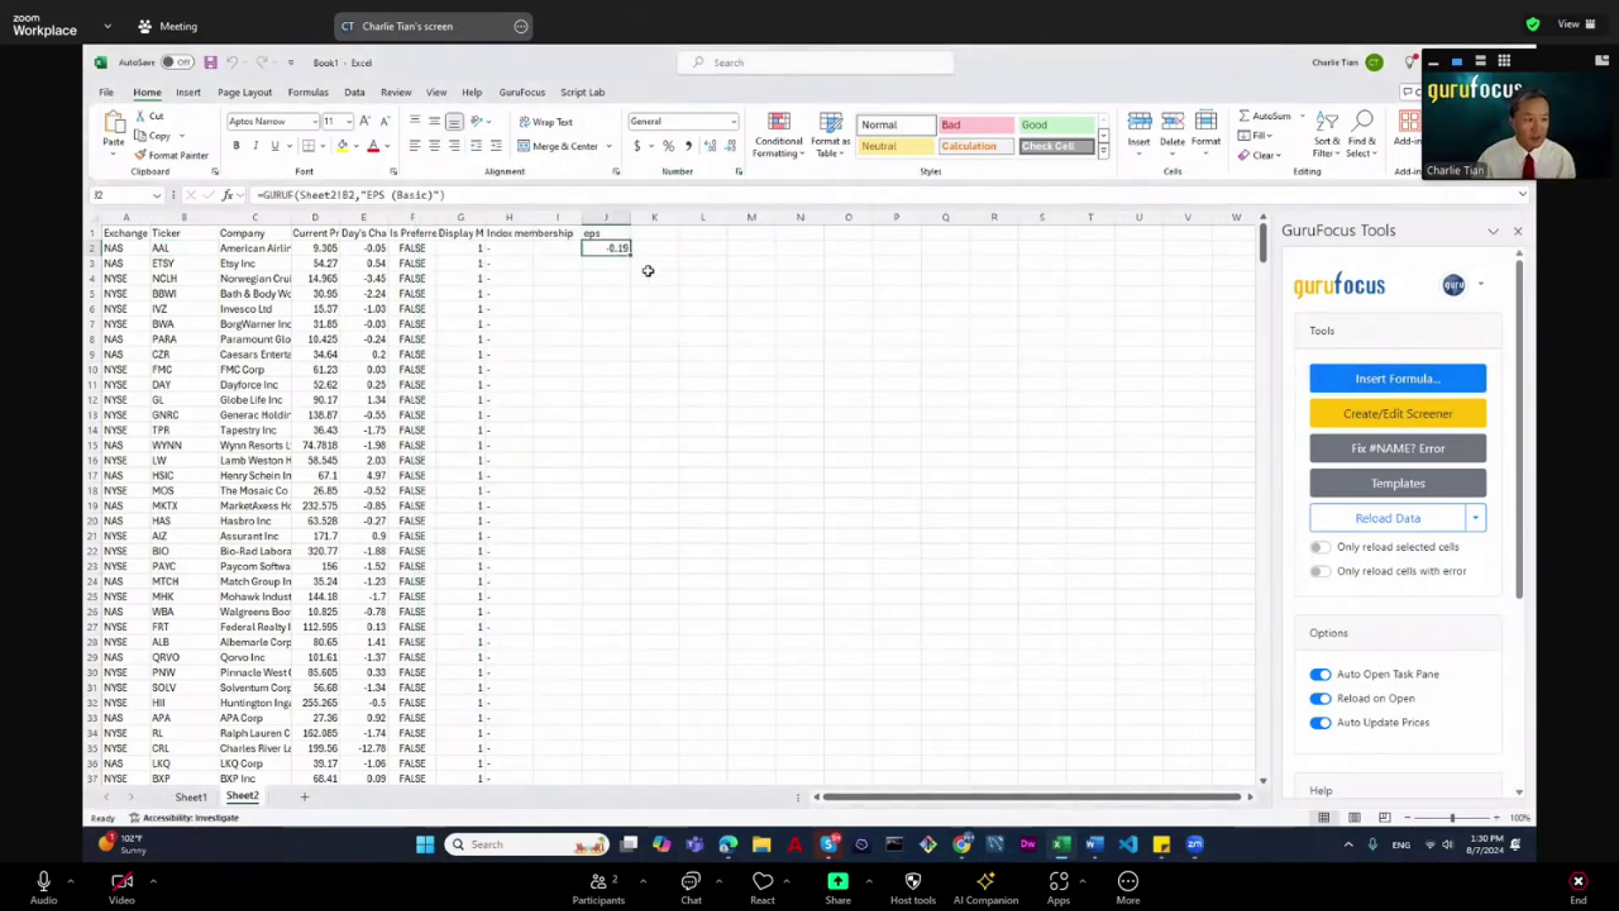
{"action": "left_click_drag", "start_coordinate": [630, 258], "coordinate": [636, 712]}
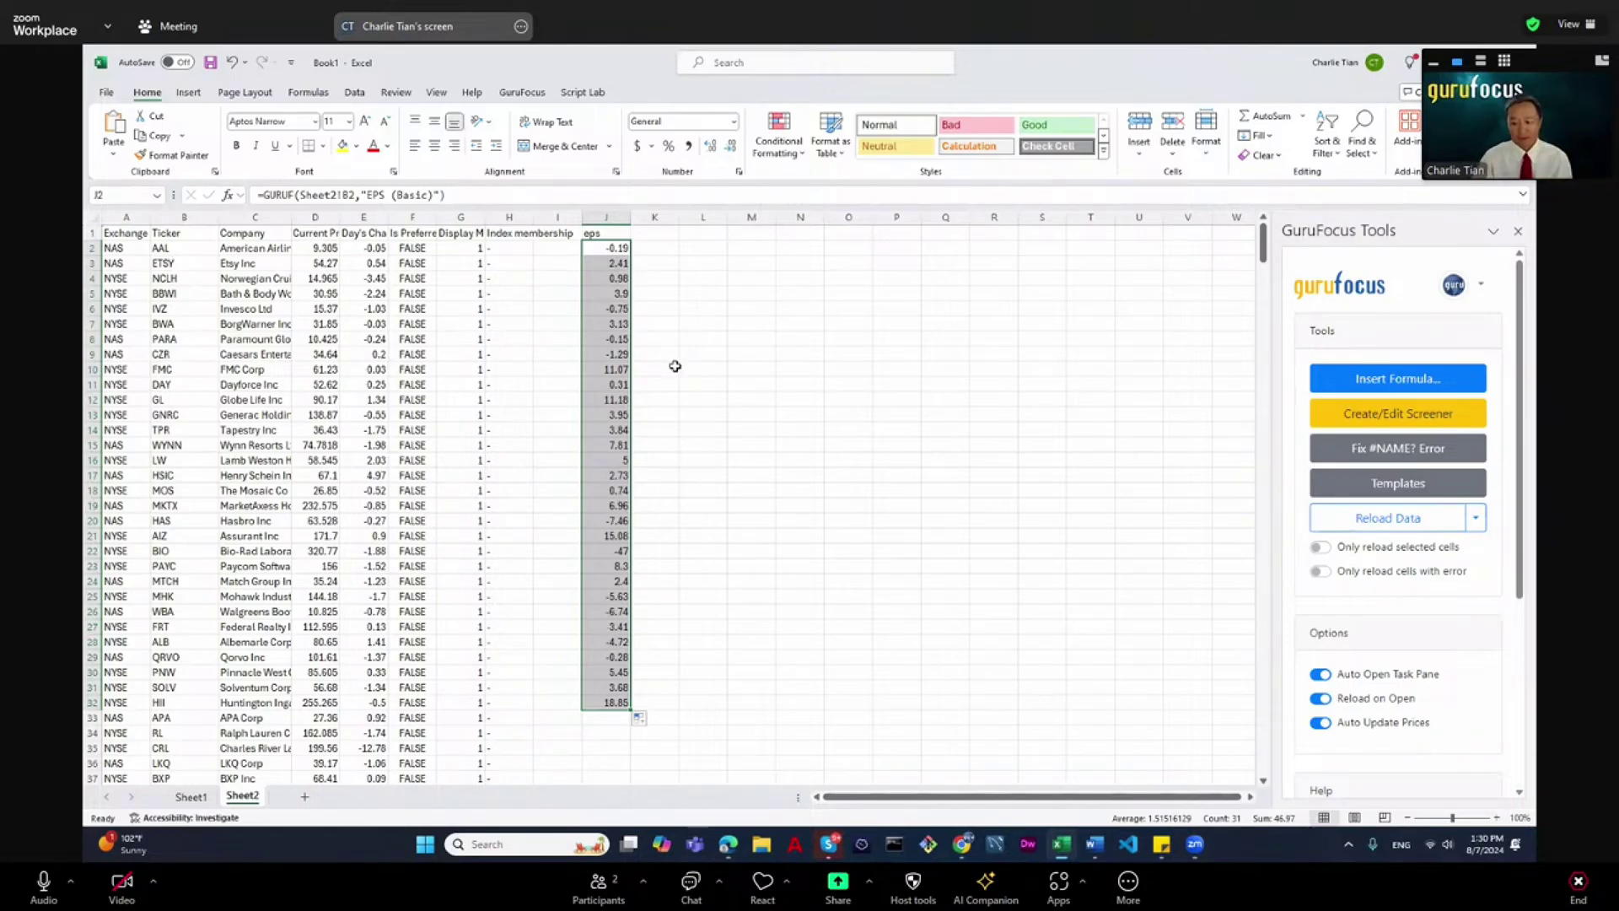
Enter the column header market cap in K1.
{"action": "left_click", "coordinate": [666, 247]}
{"action": "left_click", "coordinate": [667, 240]}
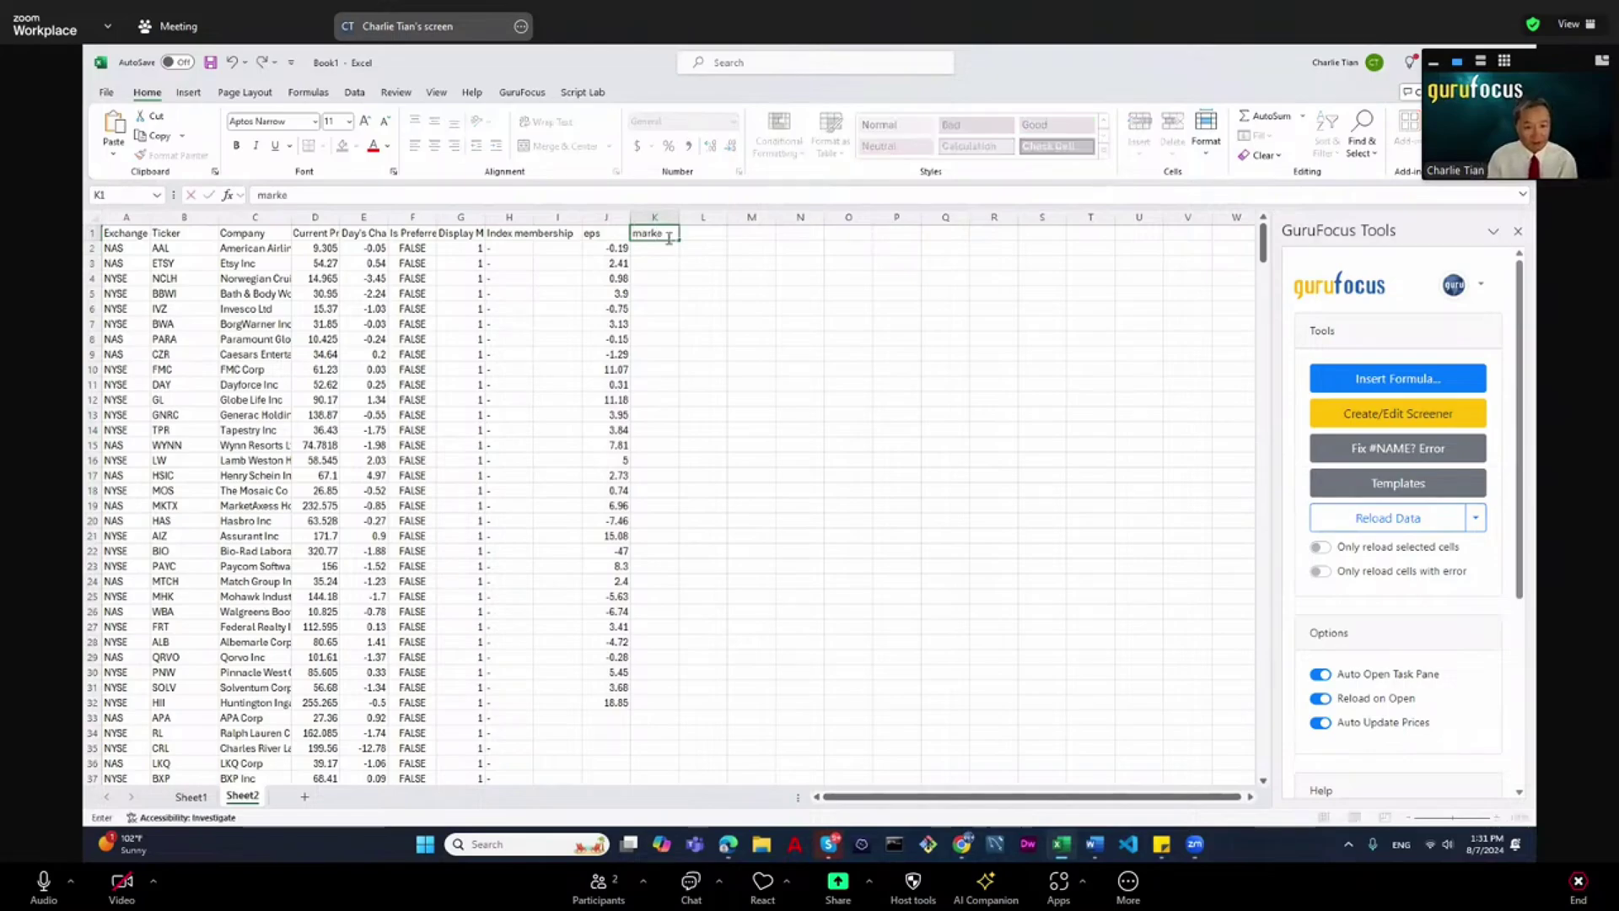
{"action": "type", "text": "p"}
{"action": "key", "text": "Return"}
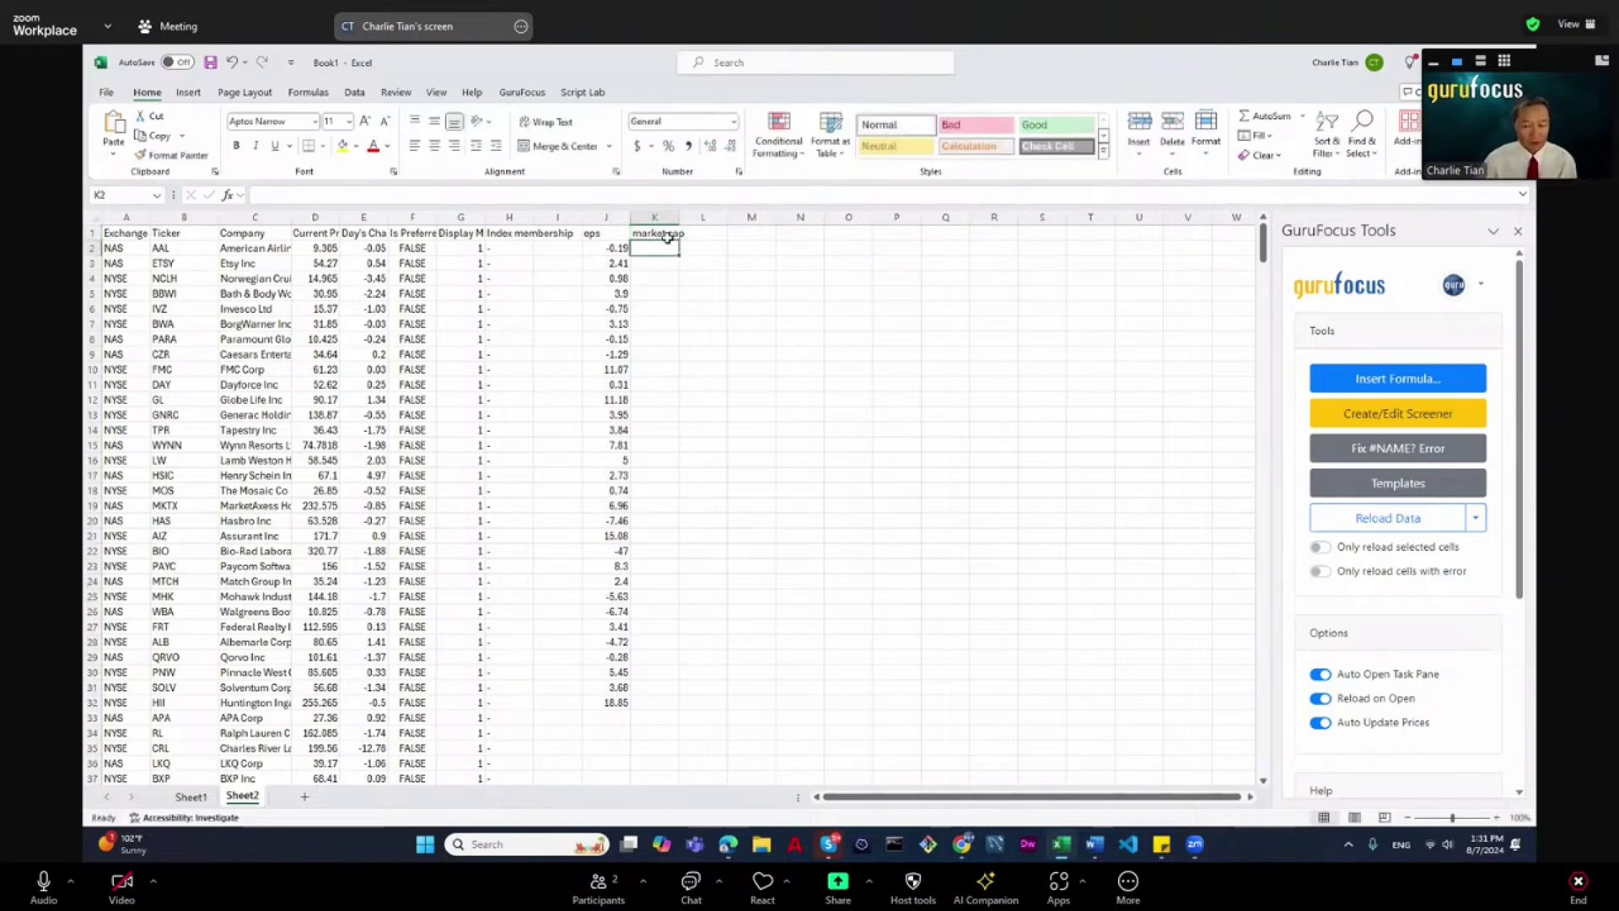
Insert a stock data formula in K2 with B2 as the ticker and Market Cap as the calculation.
{"action": "left_click", "coordinate": [1387, 384]}
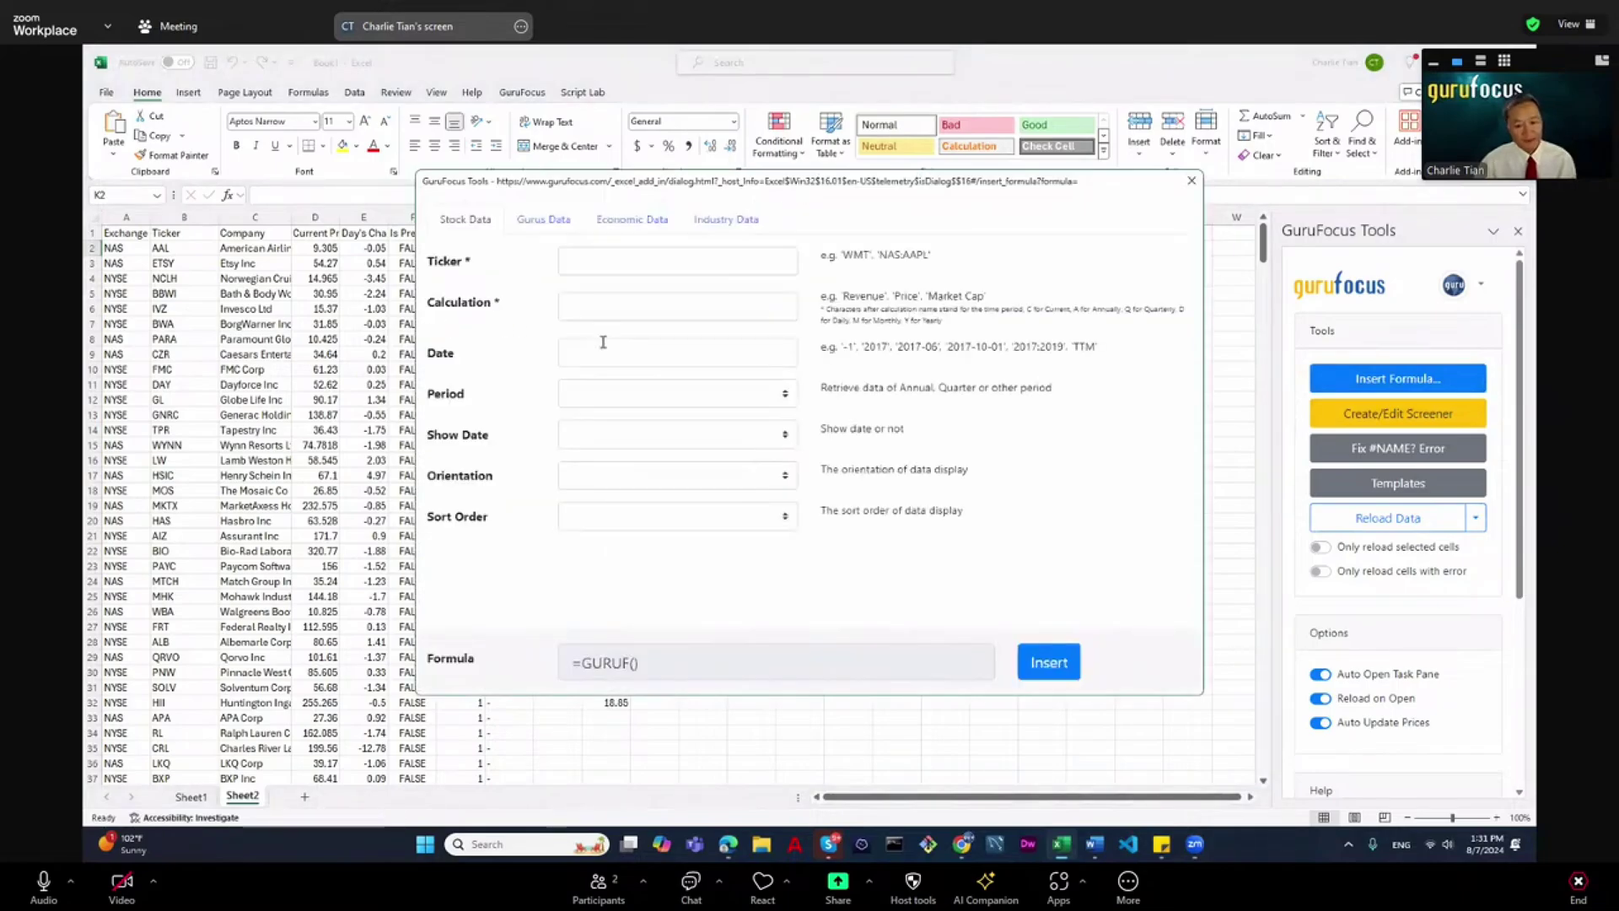
{"action": "left_click", "coordinate": [601, 263]}
{"action": "left_click", "coordinate": [184, 249]}
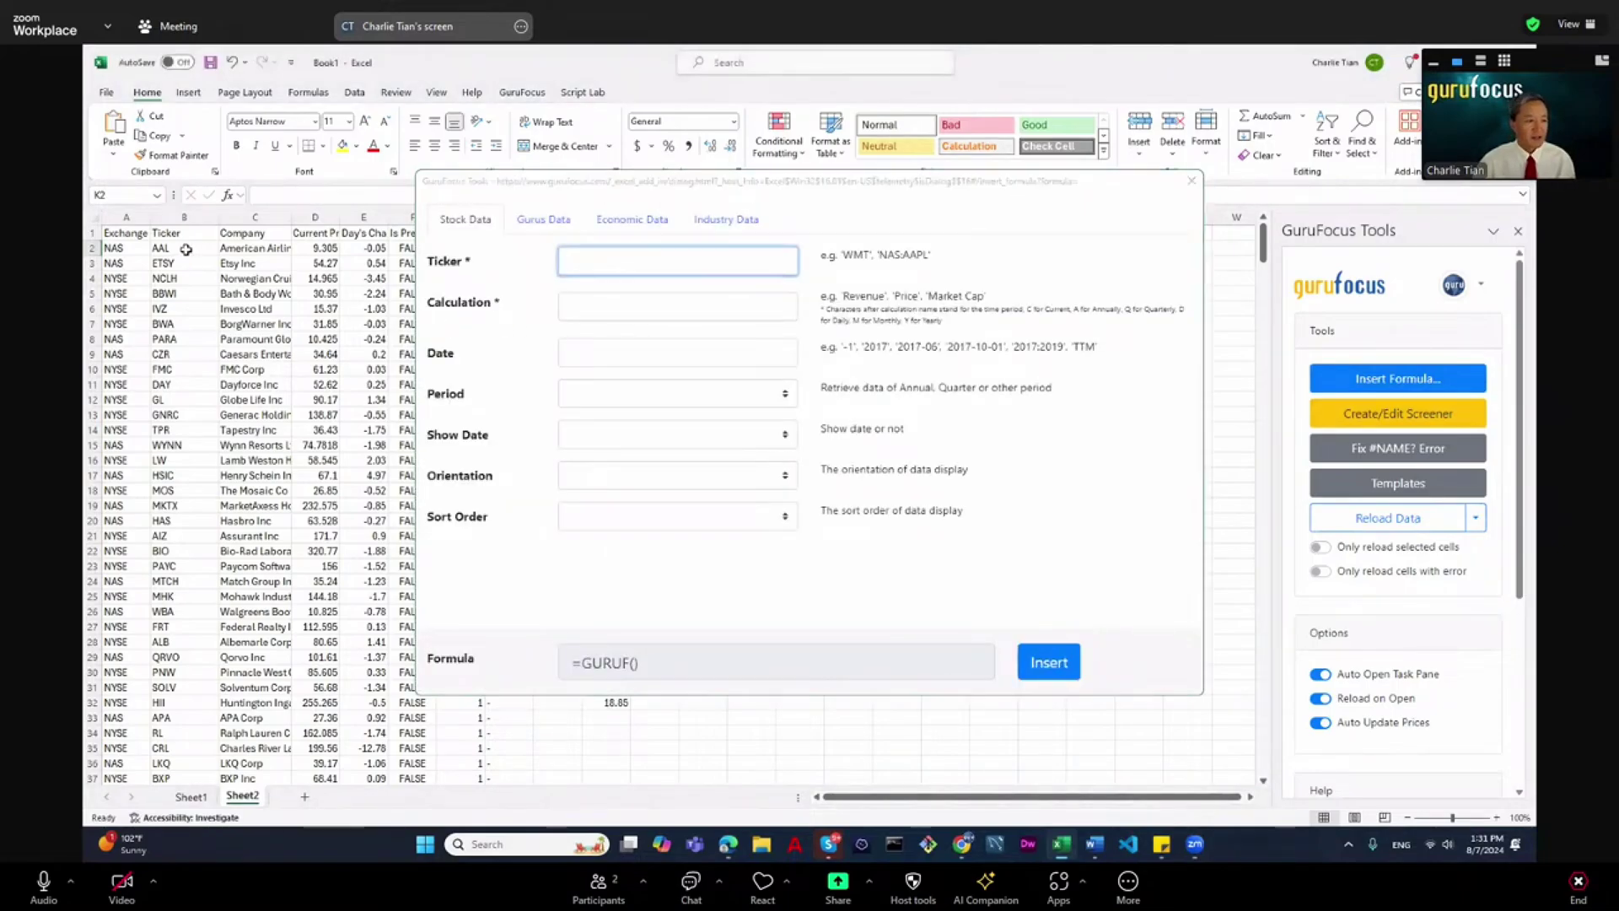
{"action": "left_click", "coordinate": [600, 301]}
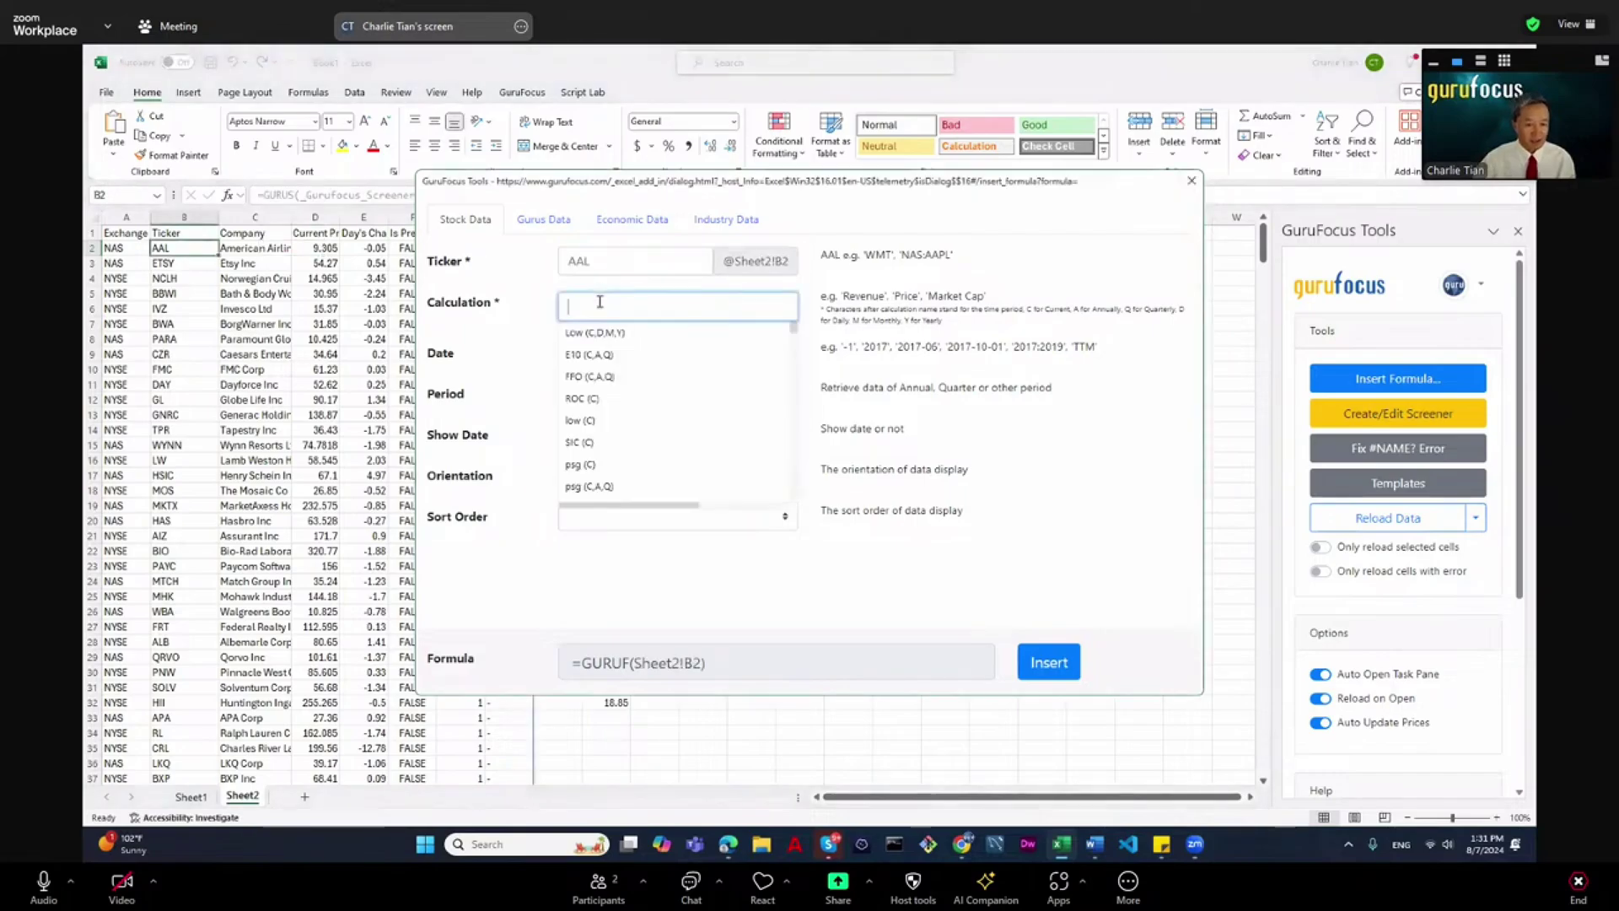
{"action": "type", "text": "market"}
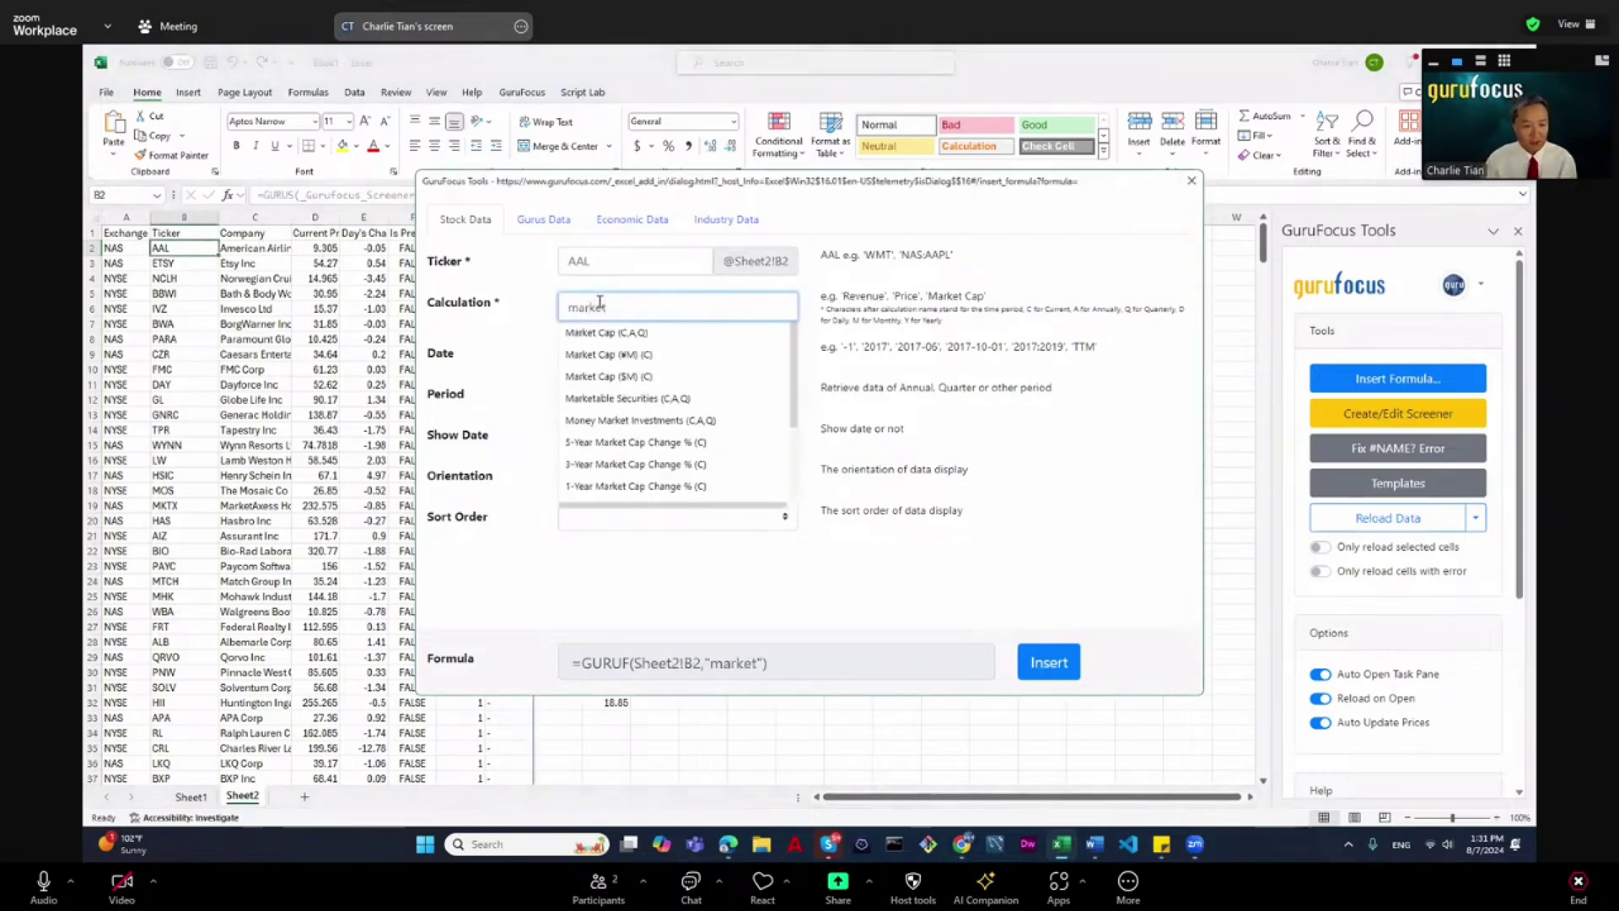
{"action": "left_click", "coordinate": [611, 332]}
{"action": "left_click", "coordinate": [1049, 665]}
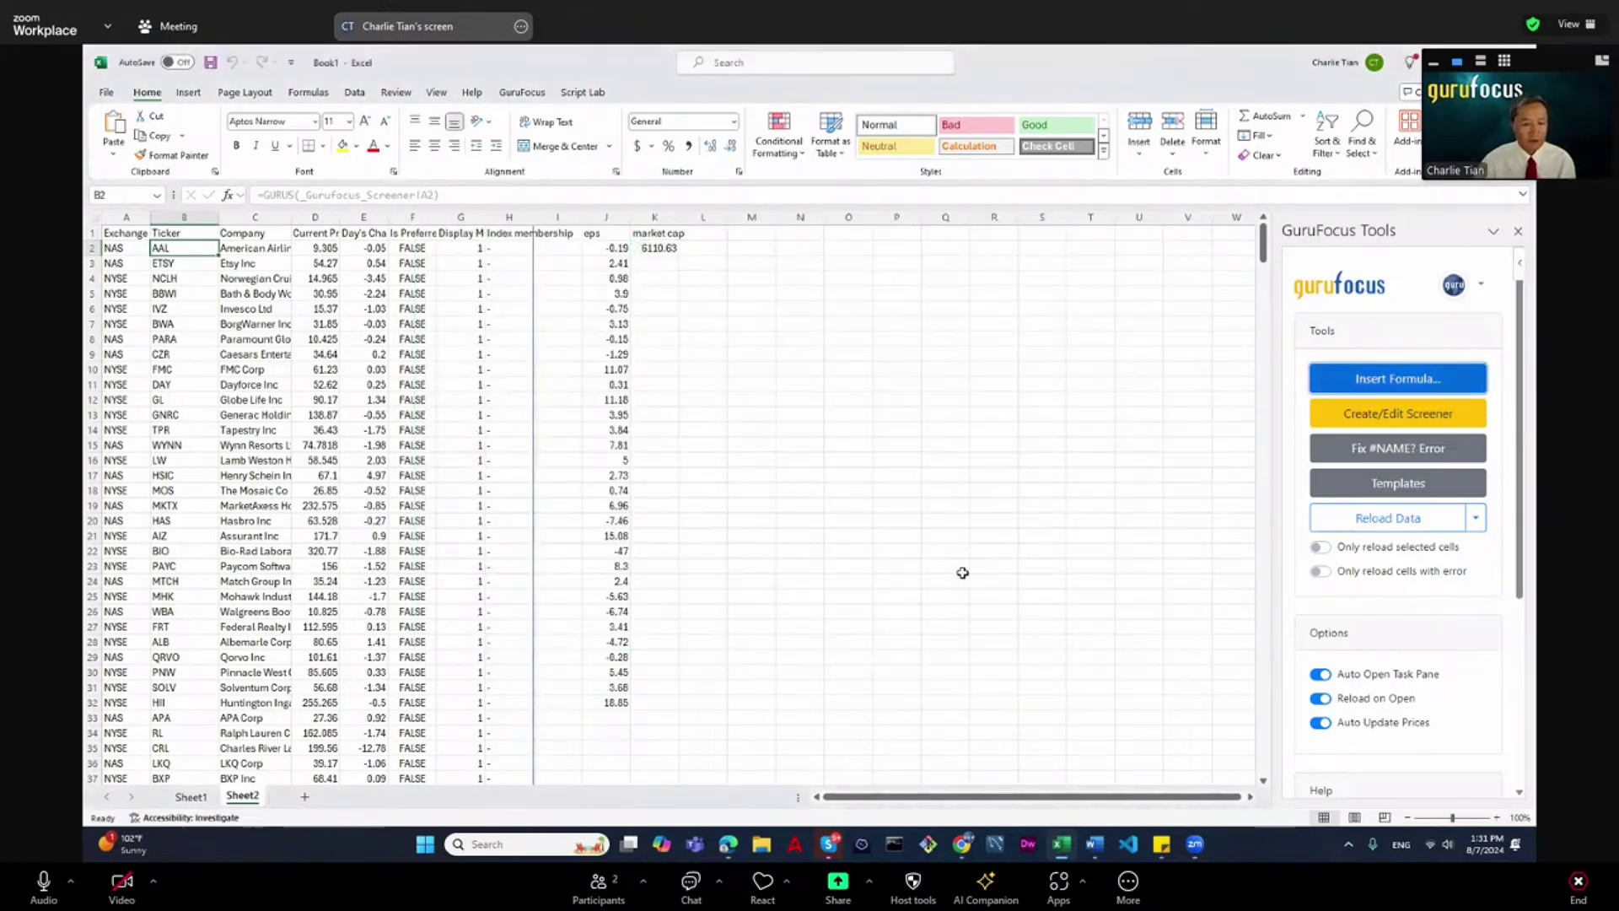
Fill the market cap formula from K2 down to K36 and widen column K.
{"action": "left_click", "coordinate": [666, 249]}
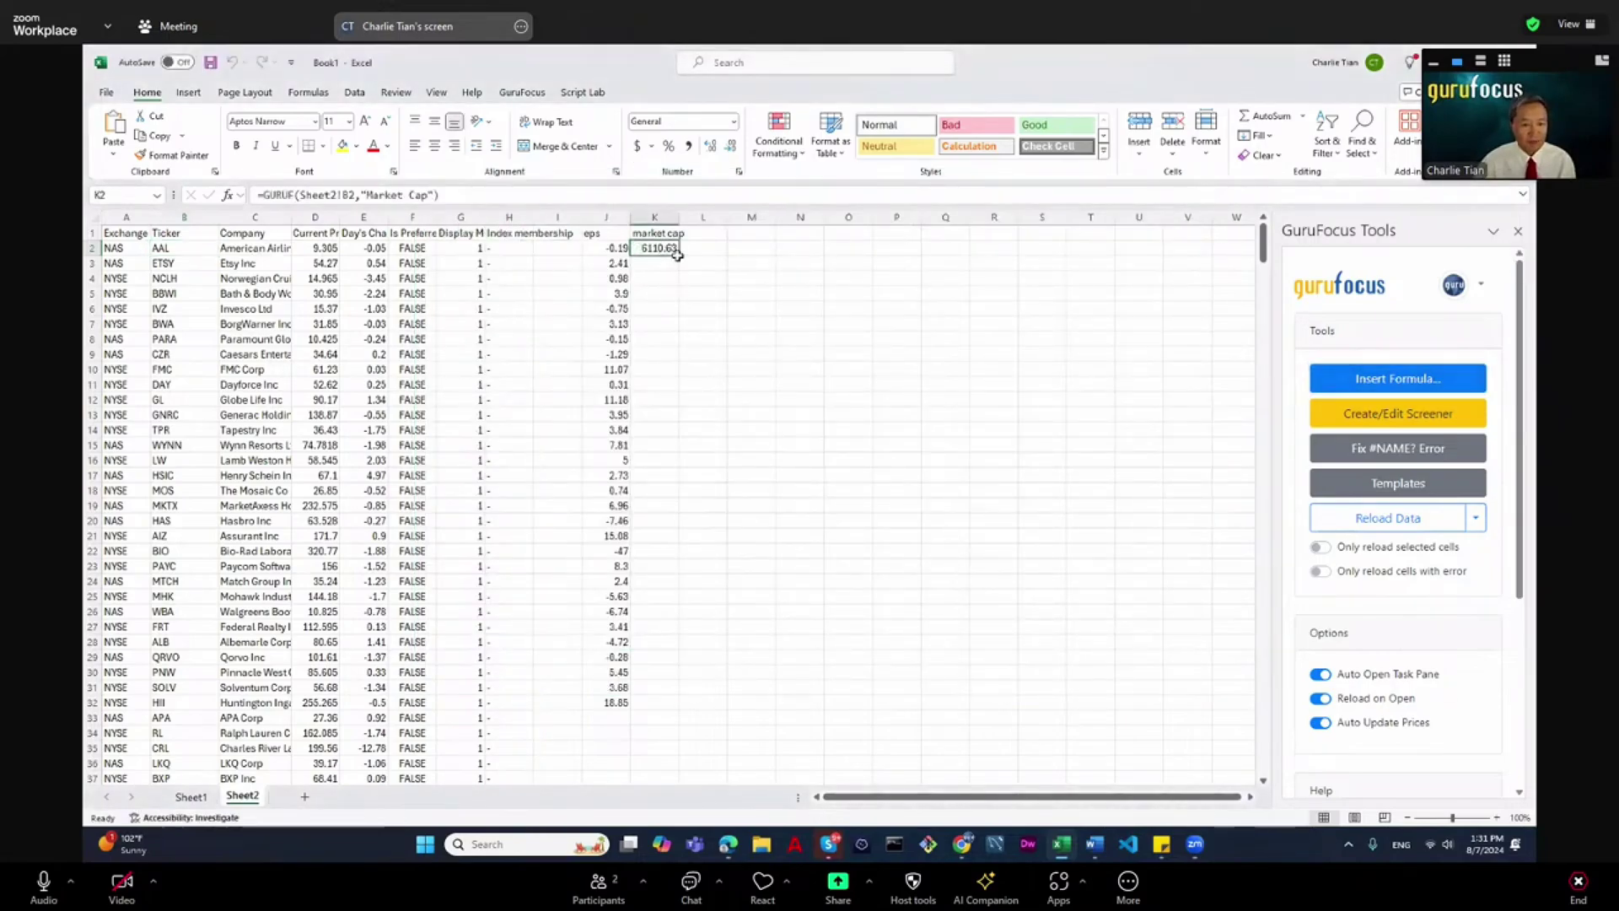
{"action": "left_click_drag", "start_coordinate": [679, 256], "coordinate": [717, 701]}
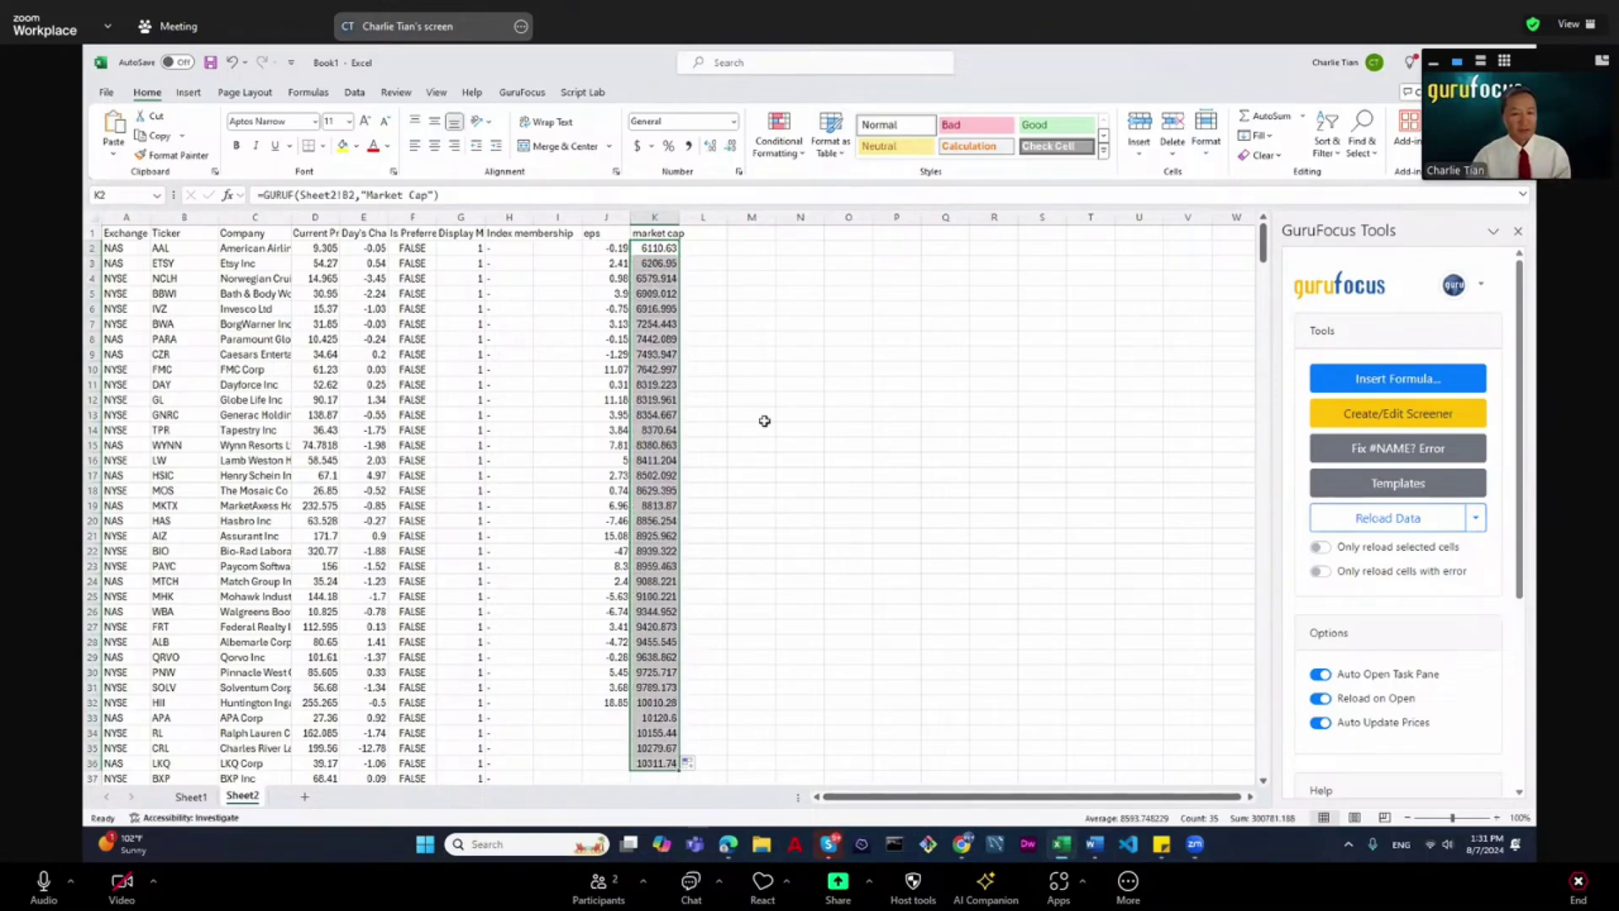
{"action": "left_click_drag", "start_coordinate": [679, 217], "coordinate": [700, 218]}
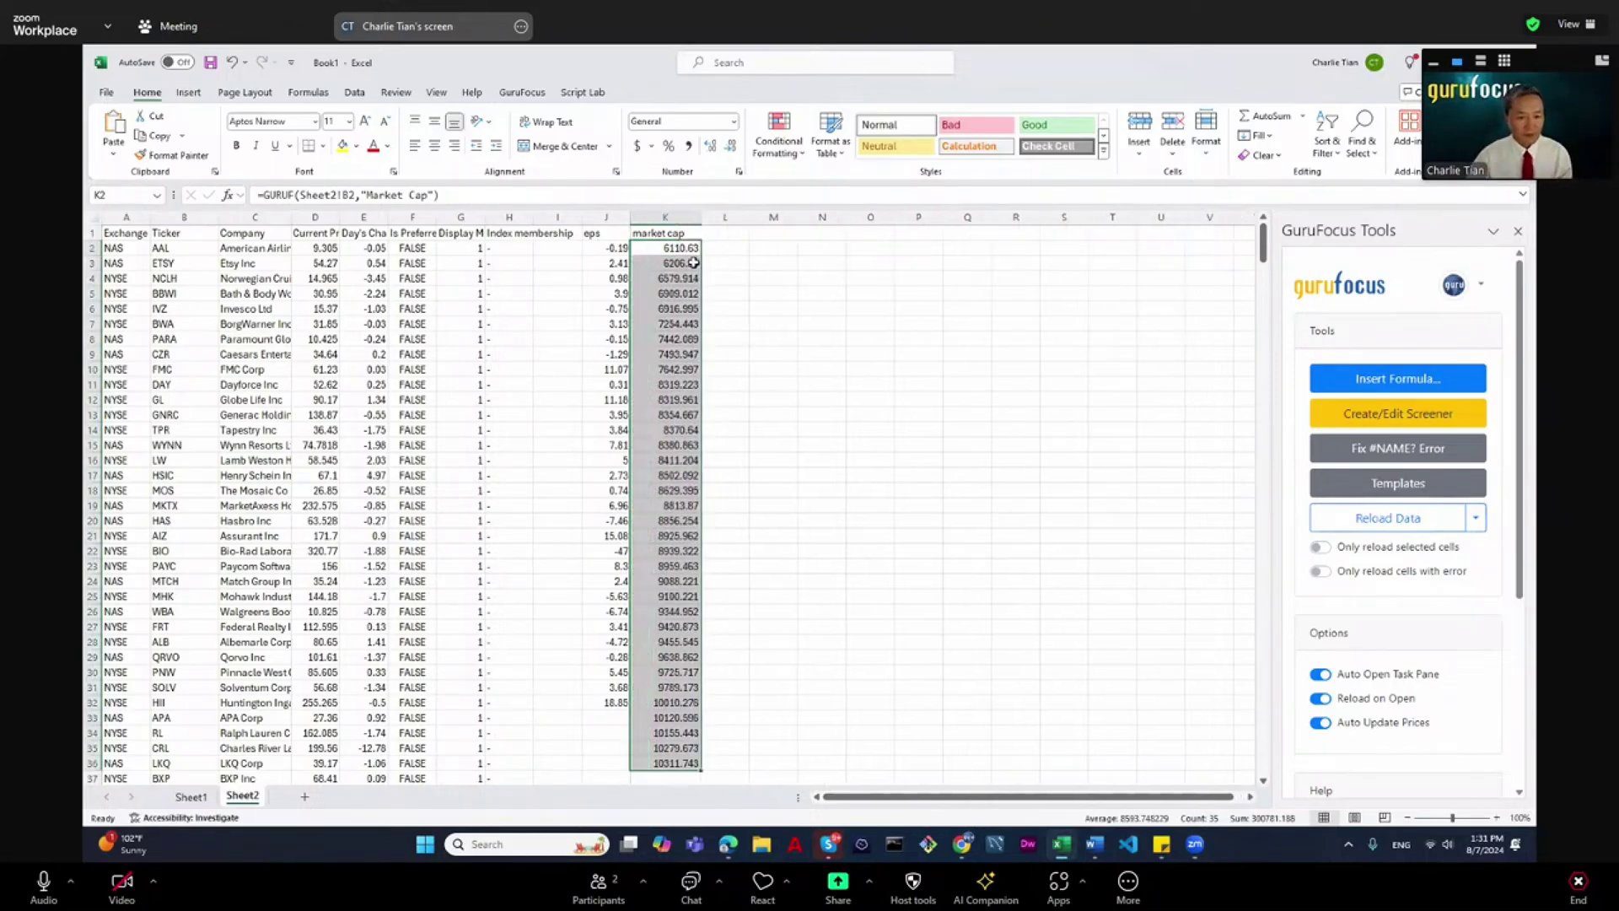
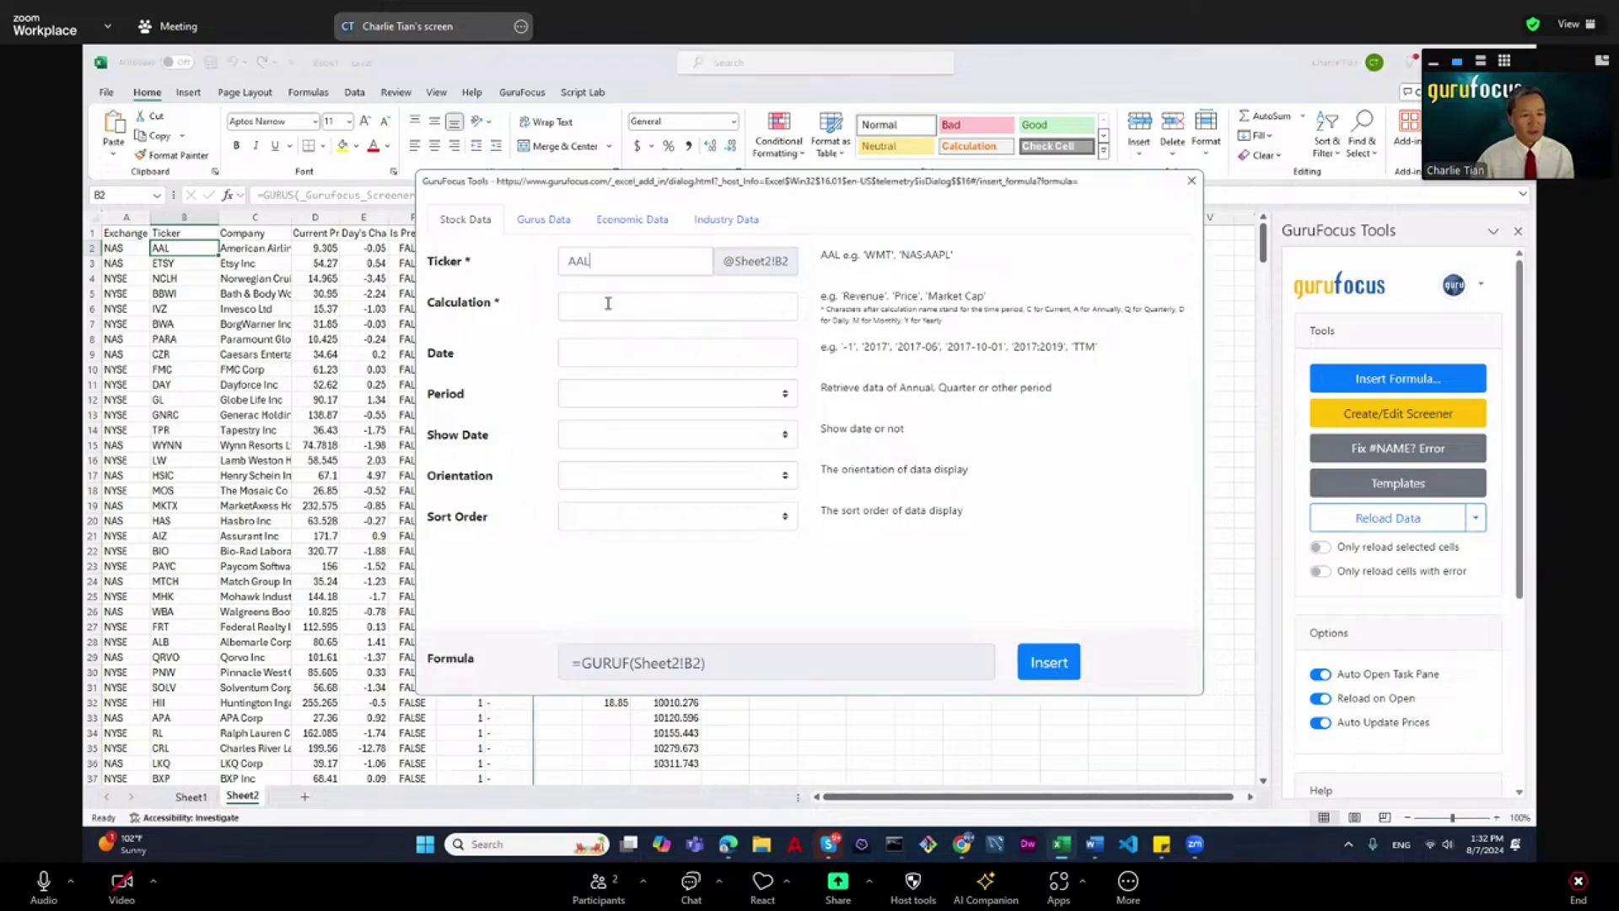
Insert a Revenue formula in L2 for the ticker in B2 with date -10, Annual period and Horizontal orientation.
{"action": "type", "text": "rev"}
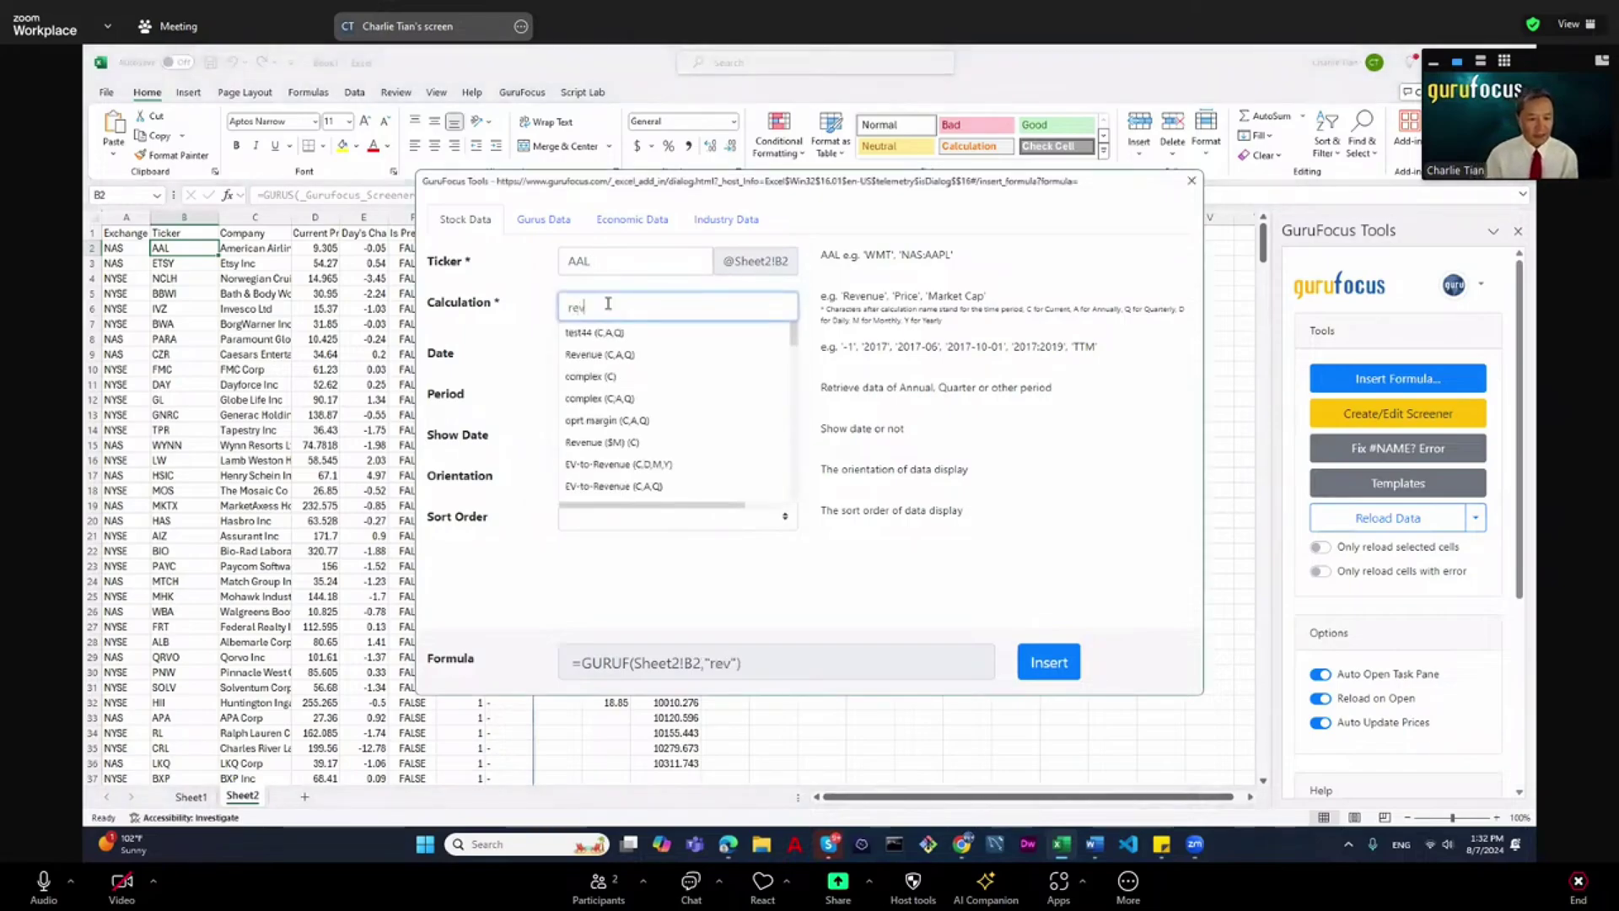
{"action": "left_click", "coordinate": [608, 355]}
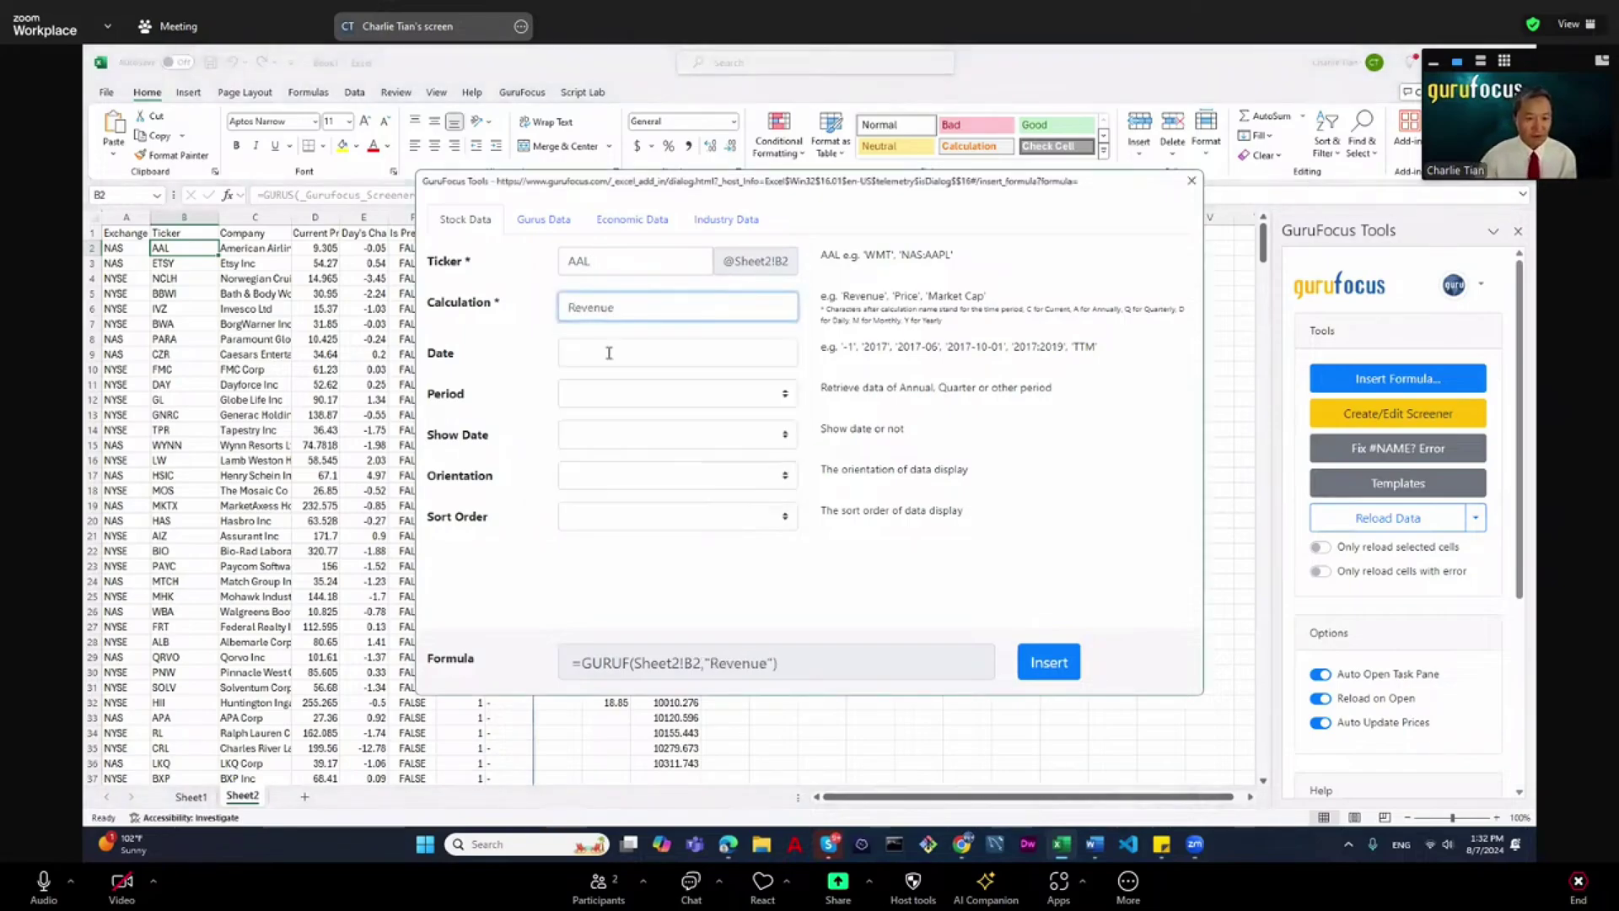
{"action": "left_click", "coordinate": [608, 355]}
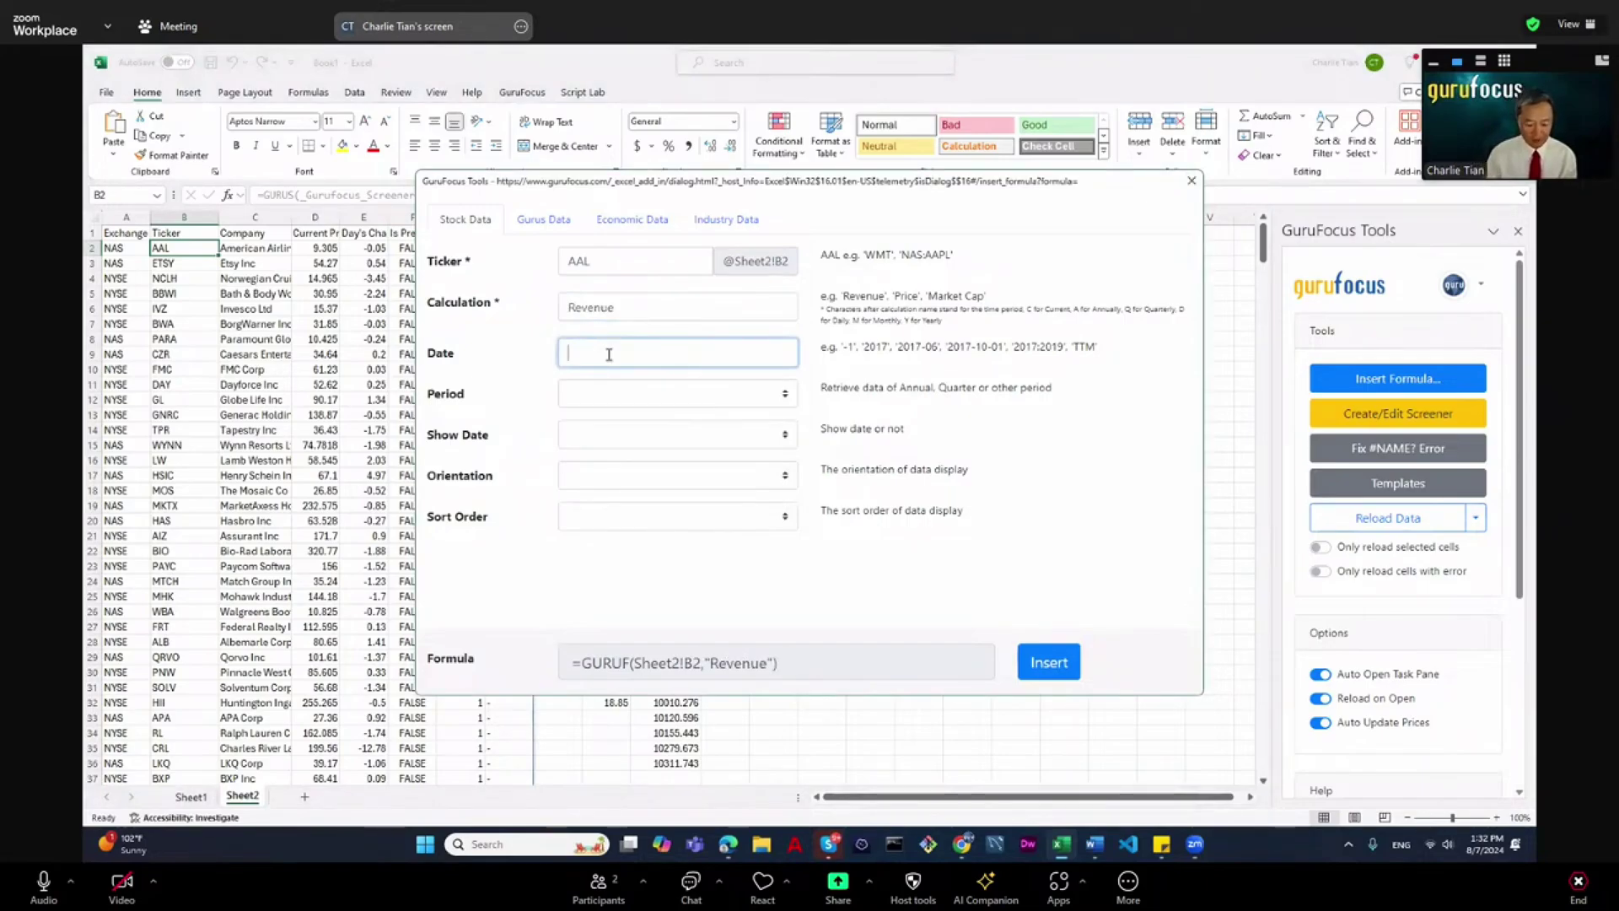
{"action": "type", "text": "-10"}
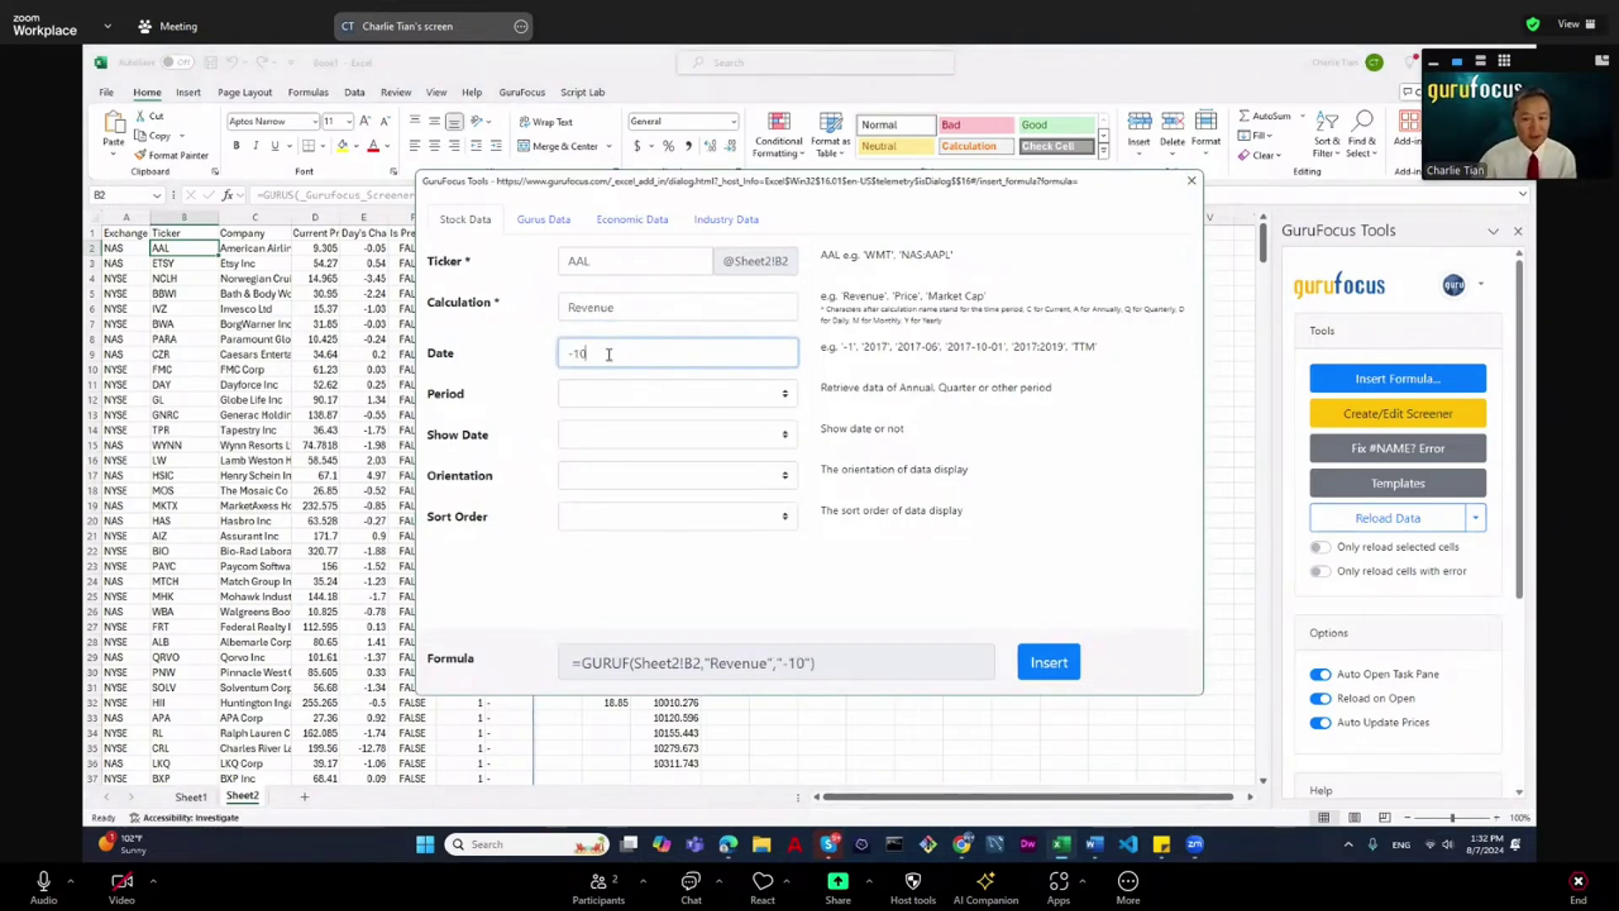
{"action": "left_click", "coordinate": [604, 395]}
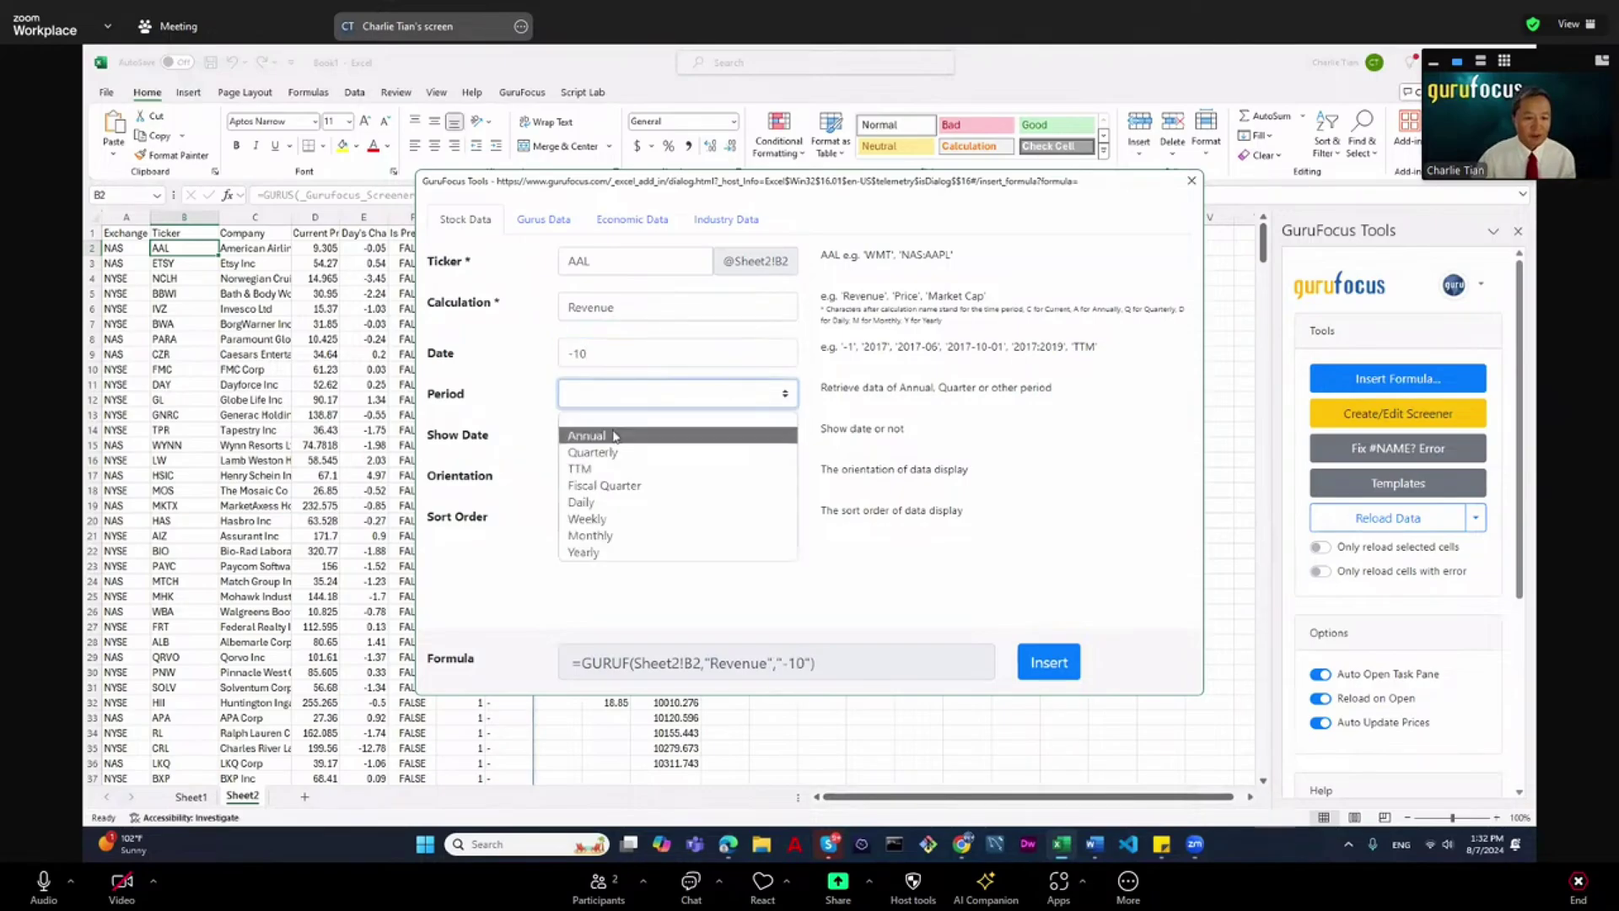
{"action": "left_click", "coordinate": [615, 436]}
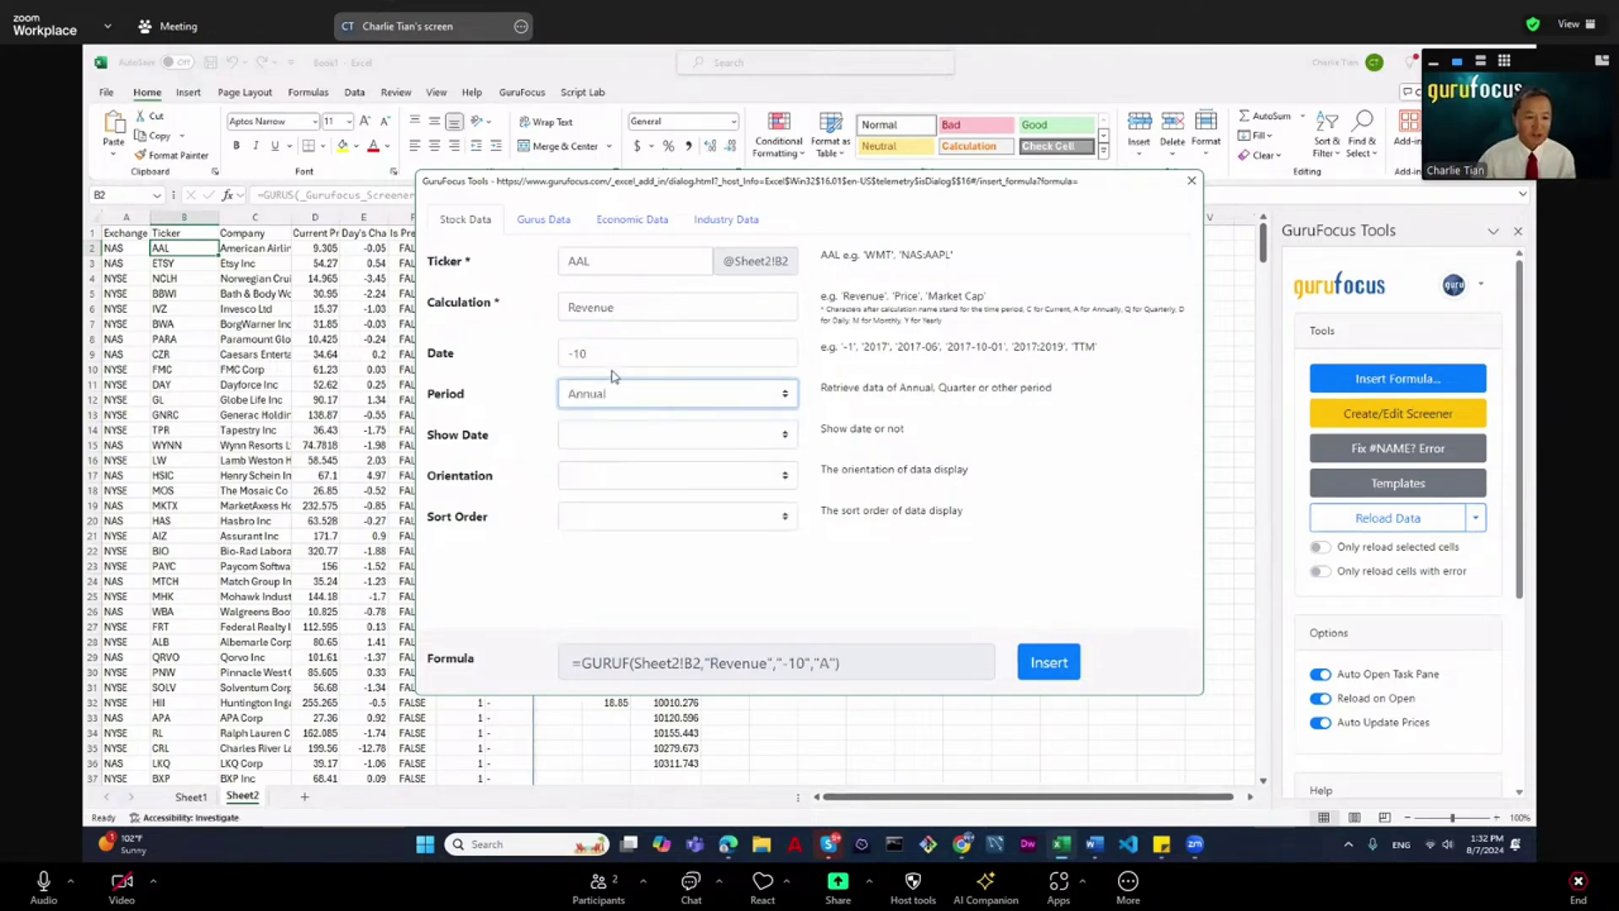
{"action": "left_click", "coordinate": [660, 479]}
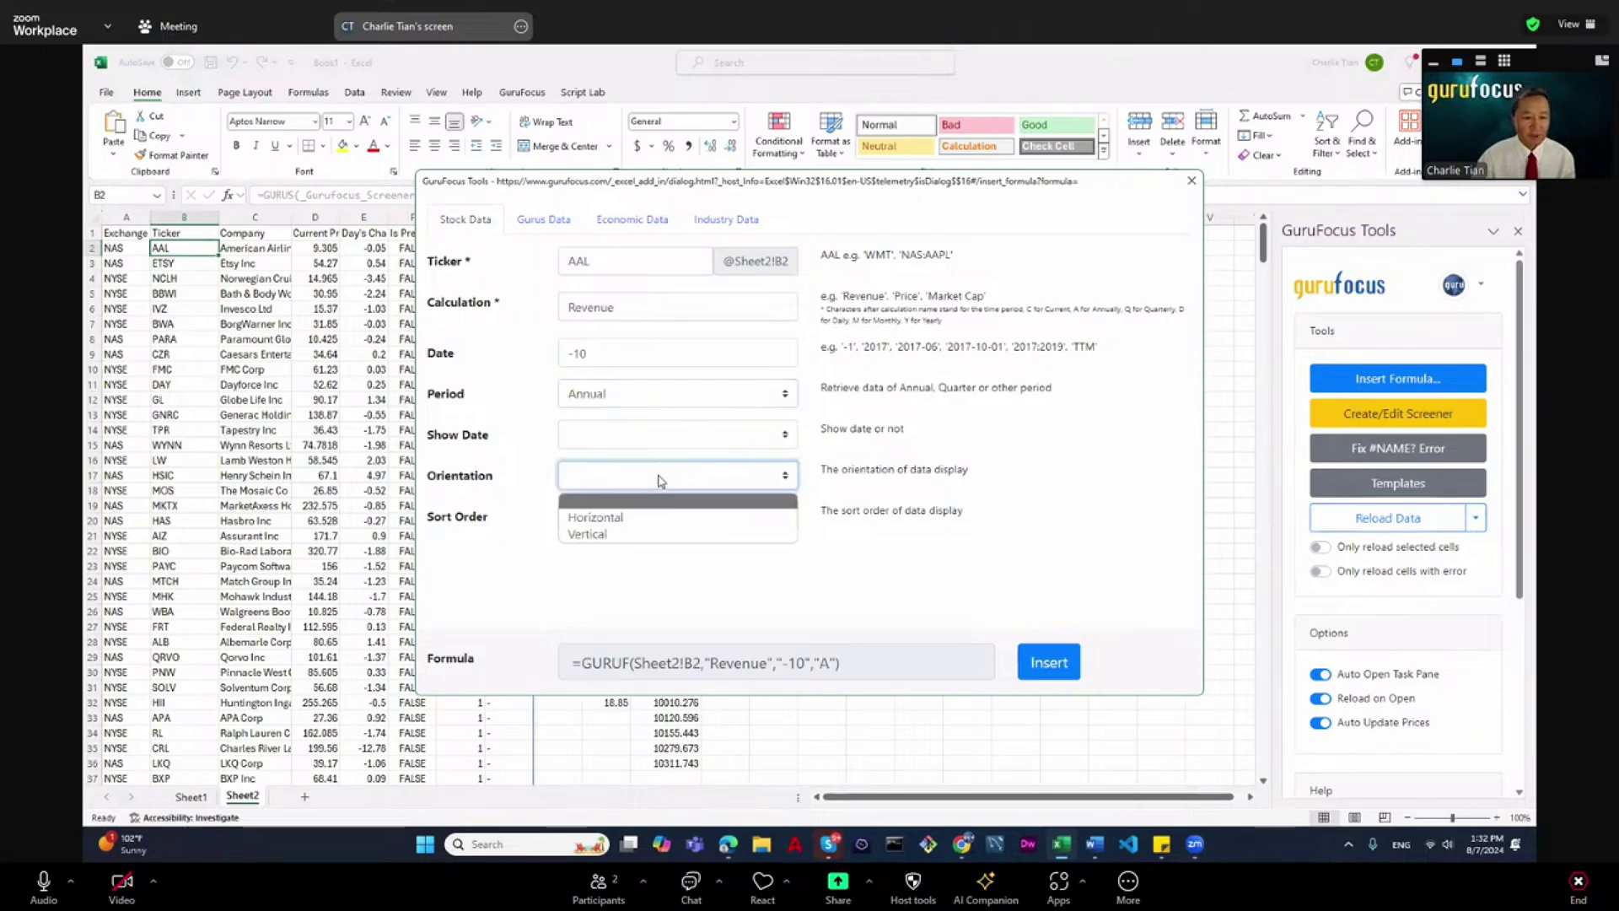
{"action": "left_click", "coordinate": [657, 519]}
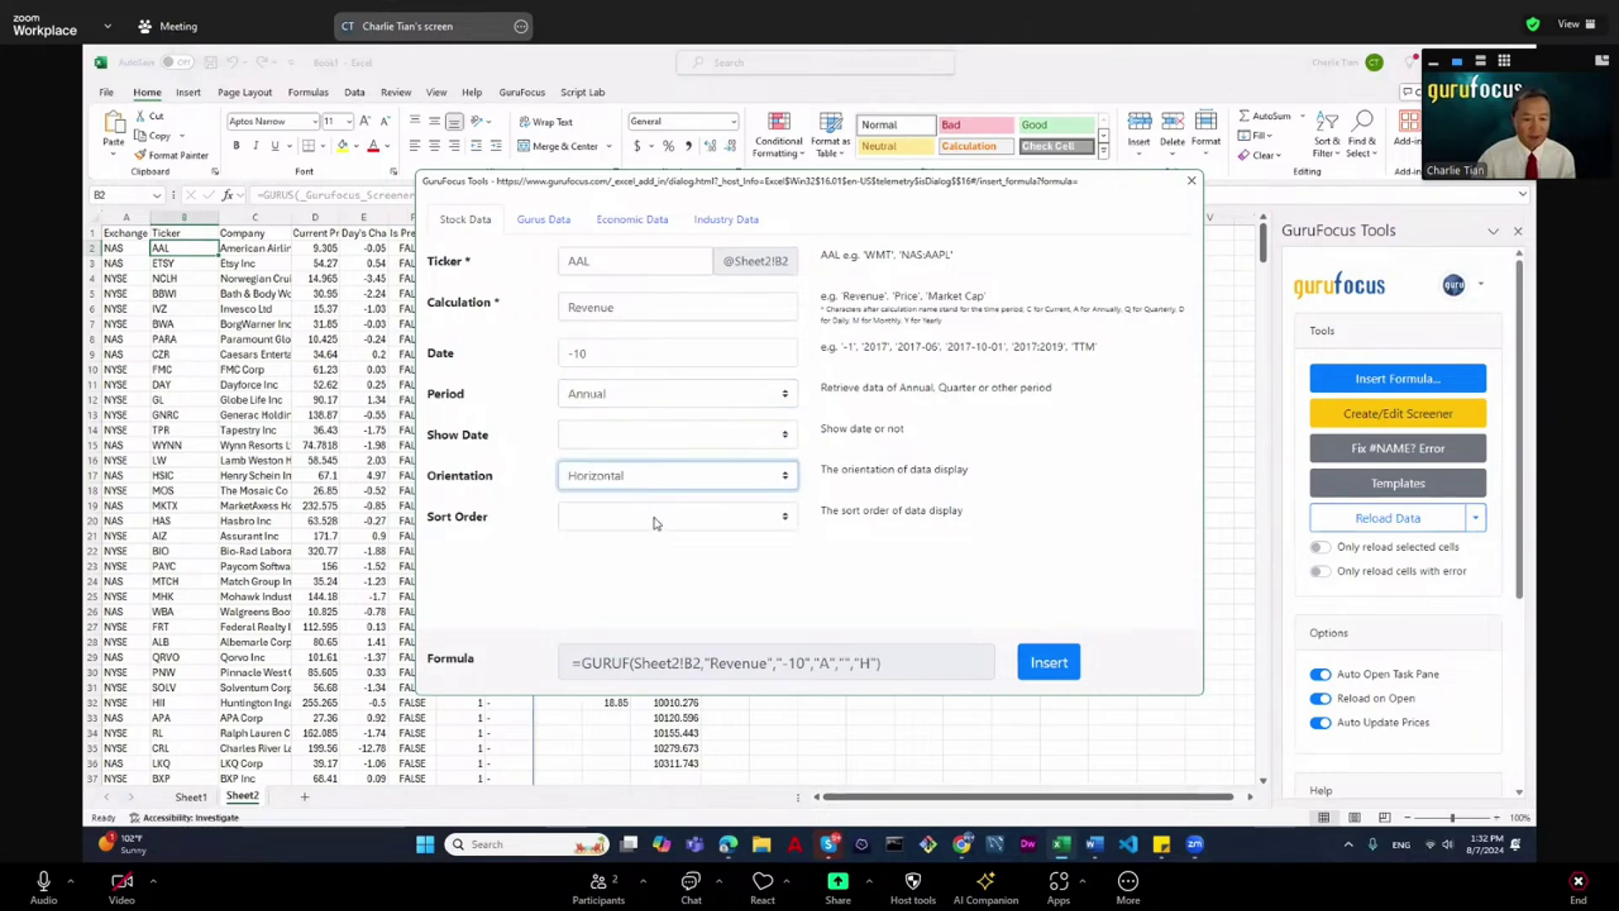
{"action": "left_click", "coordinate": [1040, 664]}
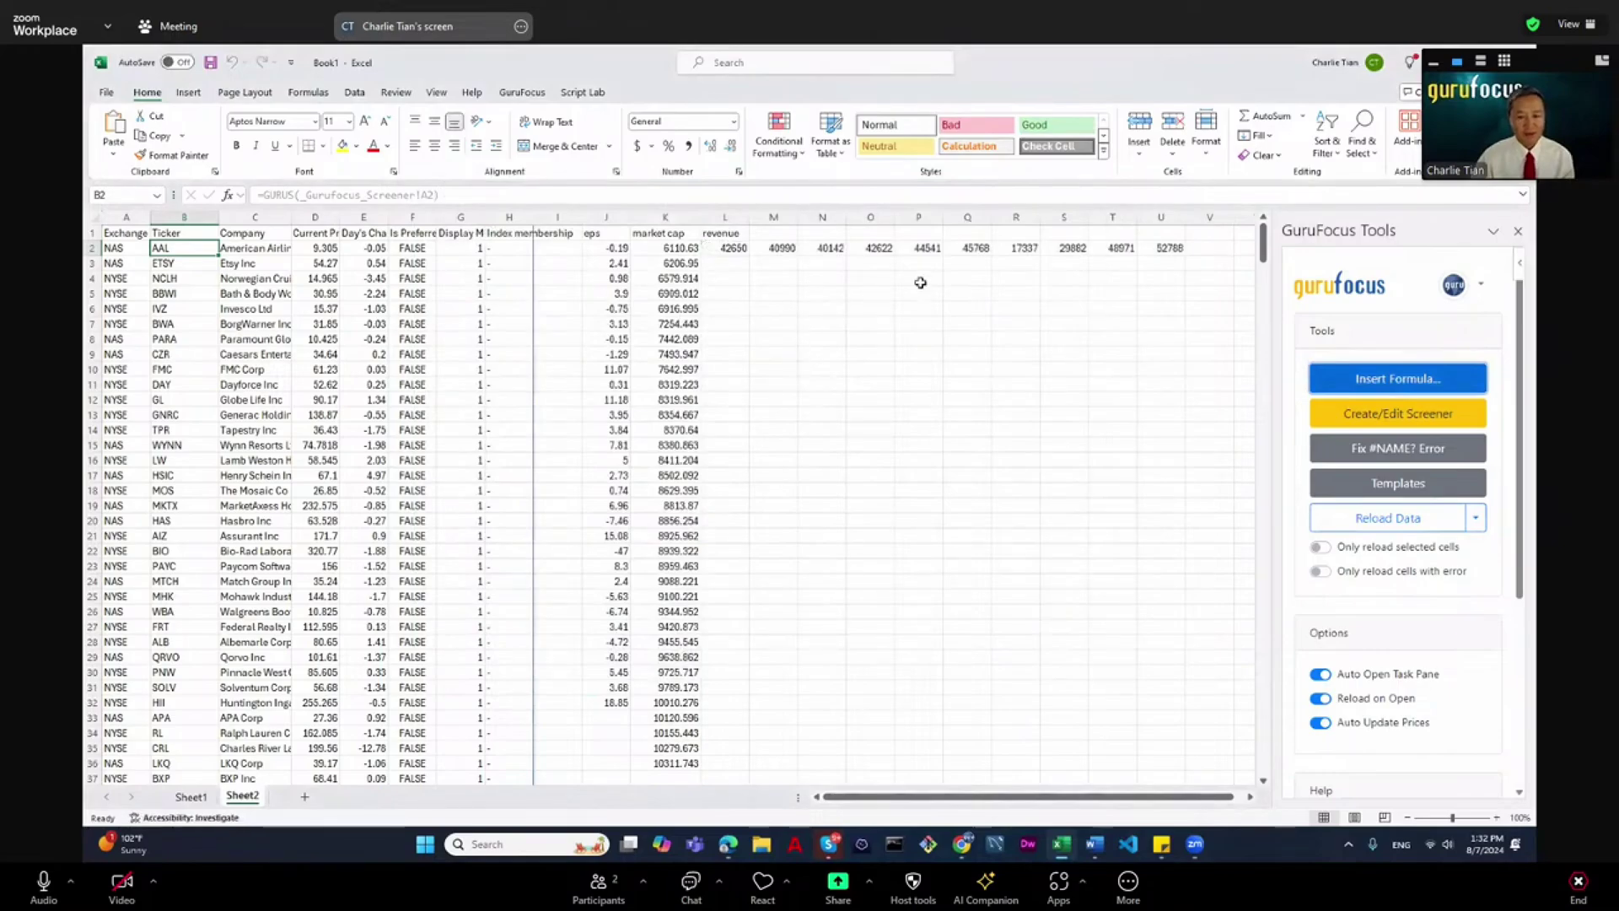
Fill the ten-year revenue formula from L2 down to L38.
{"action": "left_click_drag", "start_coordinate": [731, 247], "coordinate": [1152, 253]}
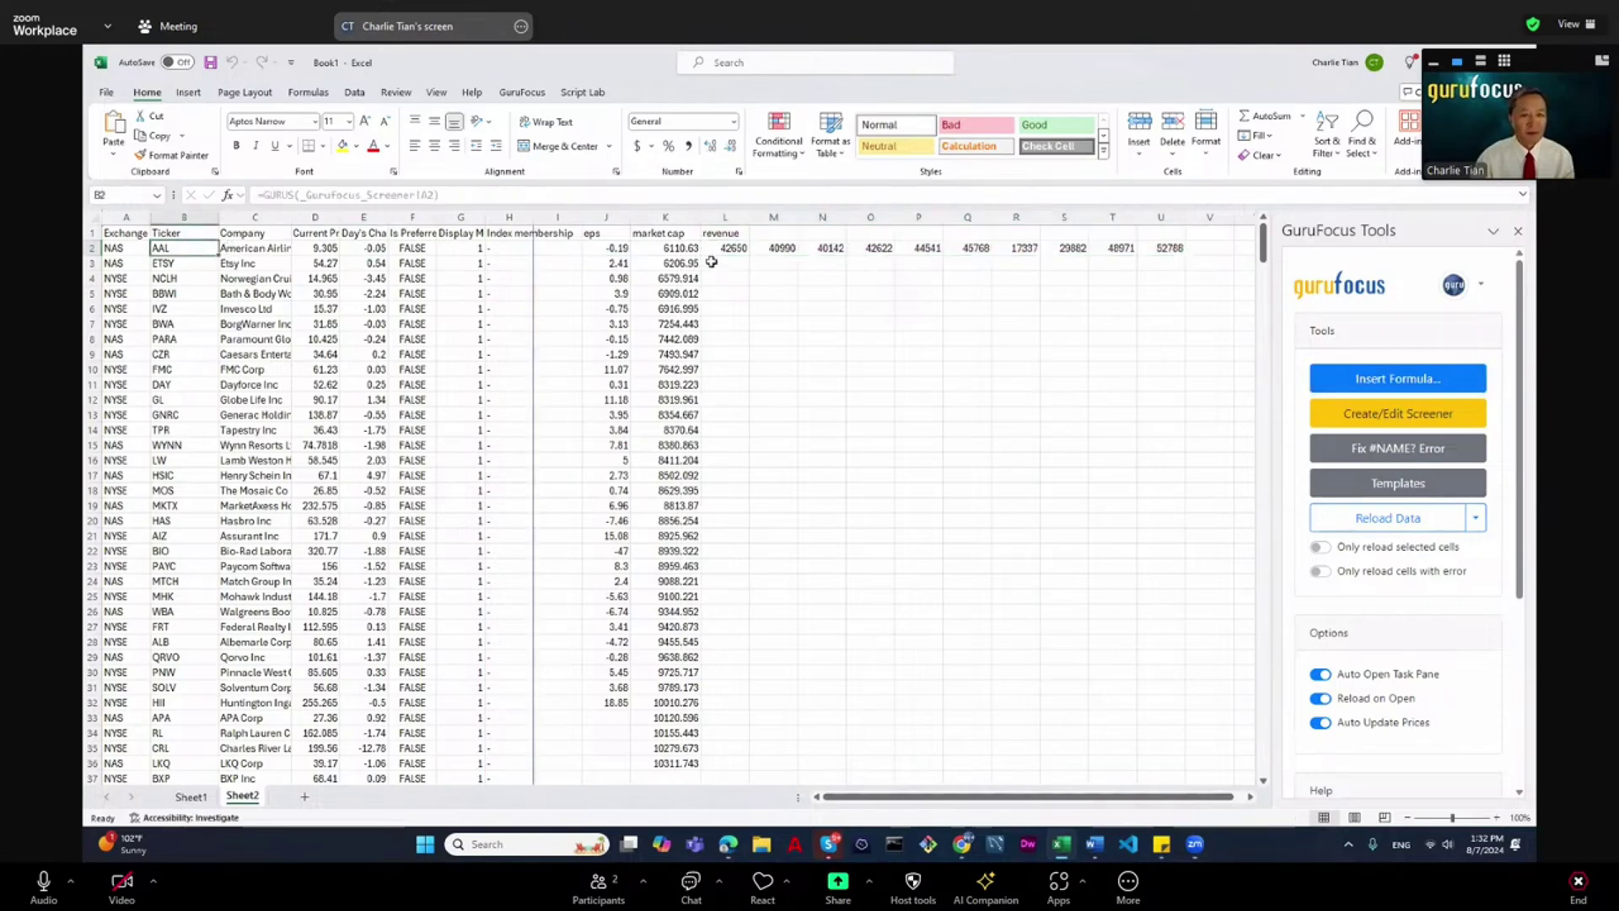
{"action": "left_click", "coordinate": [718, 243]}
{"action": "left_click_drag", "start_coordinate": [751, 260], "coordinate": [749, 780]}
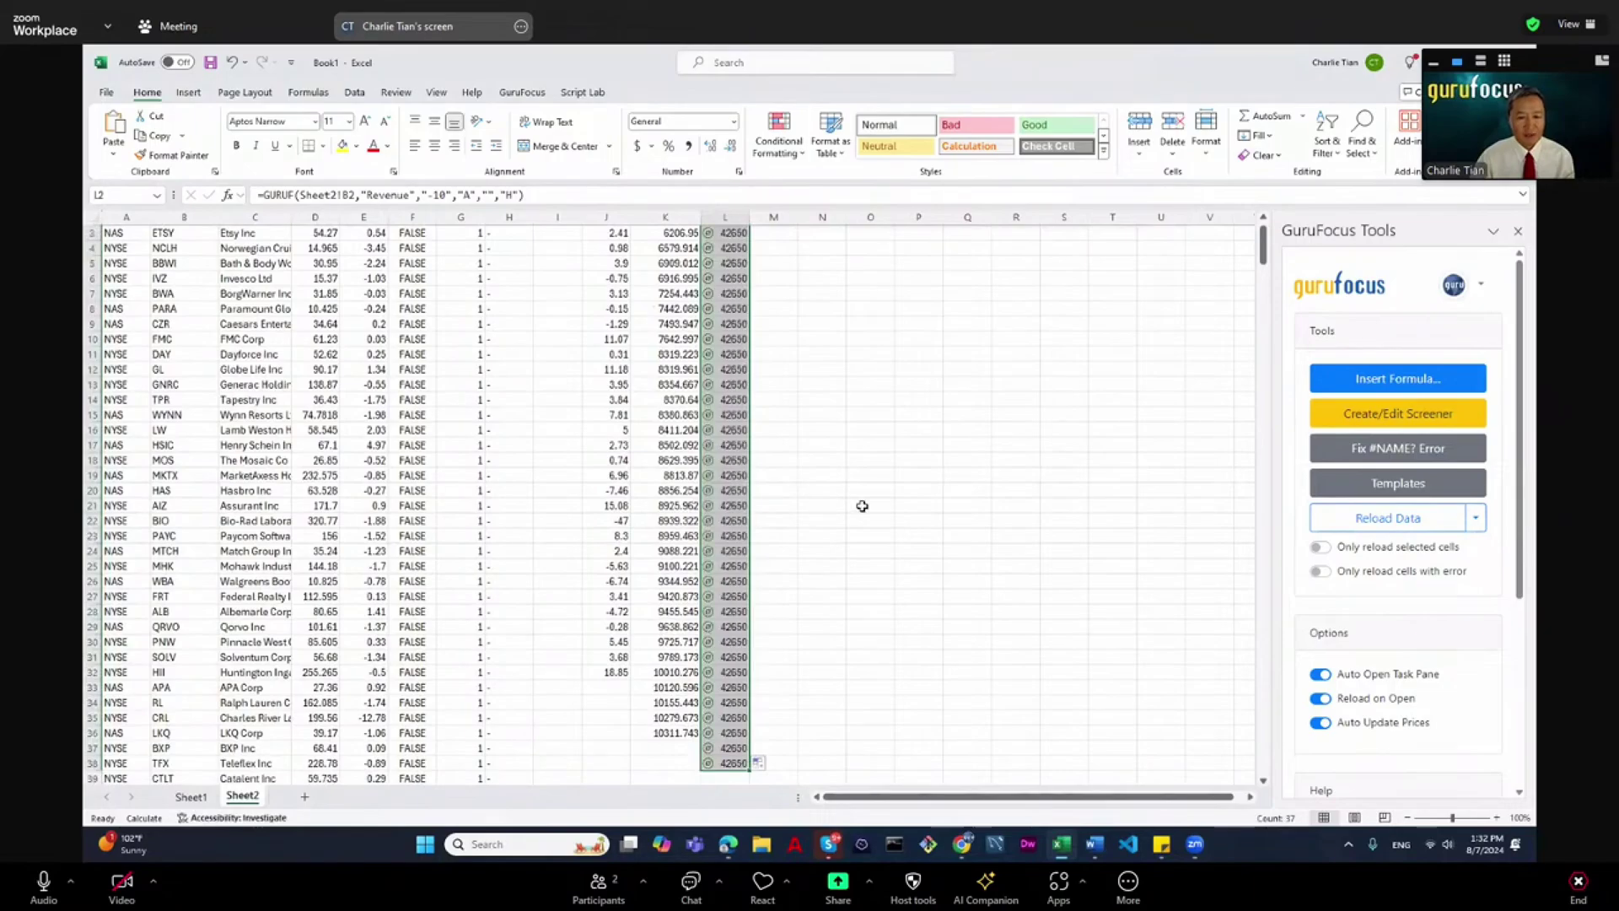
{"action": "scroll", "coordinate": [879, 507], "scroll_direction": "up", "scroll_amount": 1}
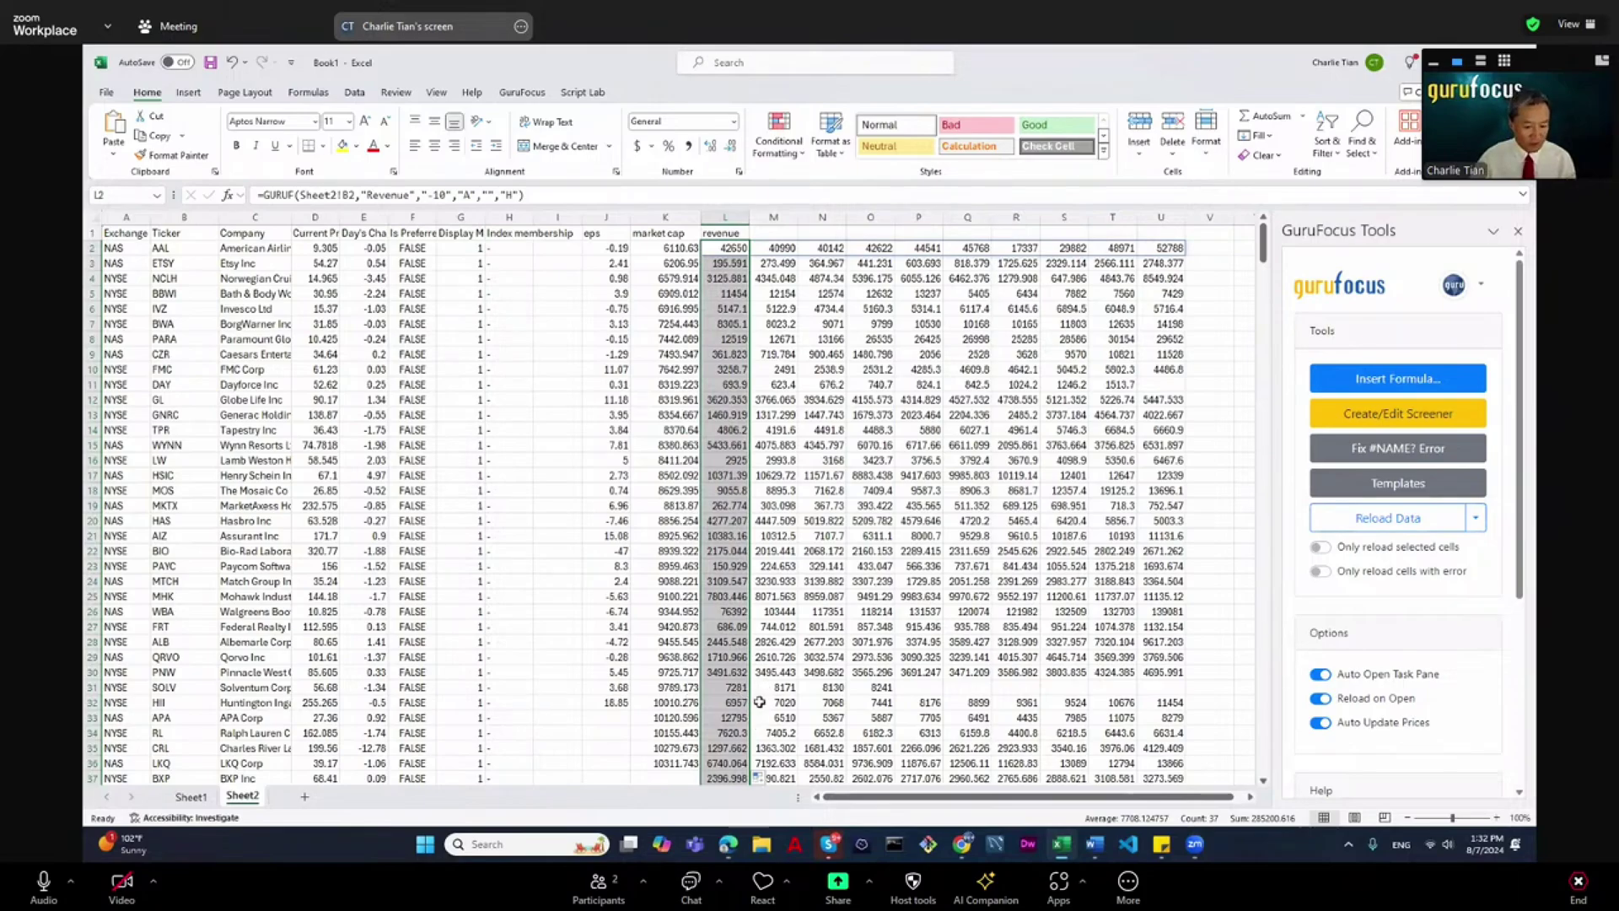
Examine the revenue history in the Solventum (SOLV) row and look over the filled revenue table.
{"action": "left_click", "coordinate": [826, 687]}
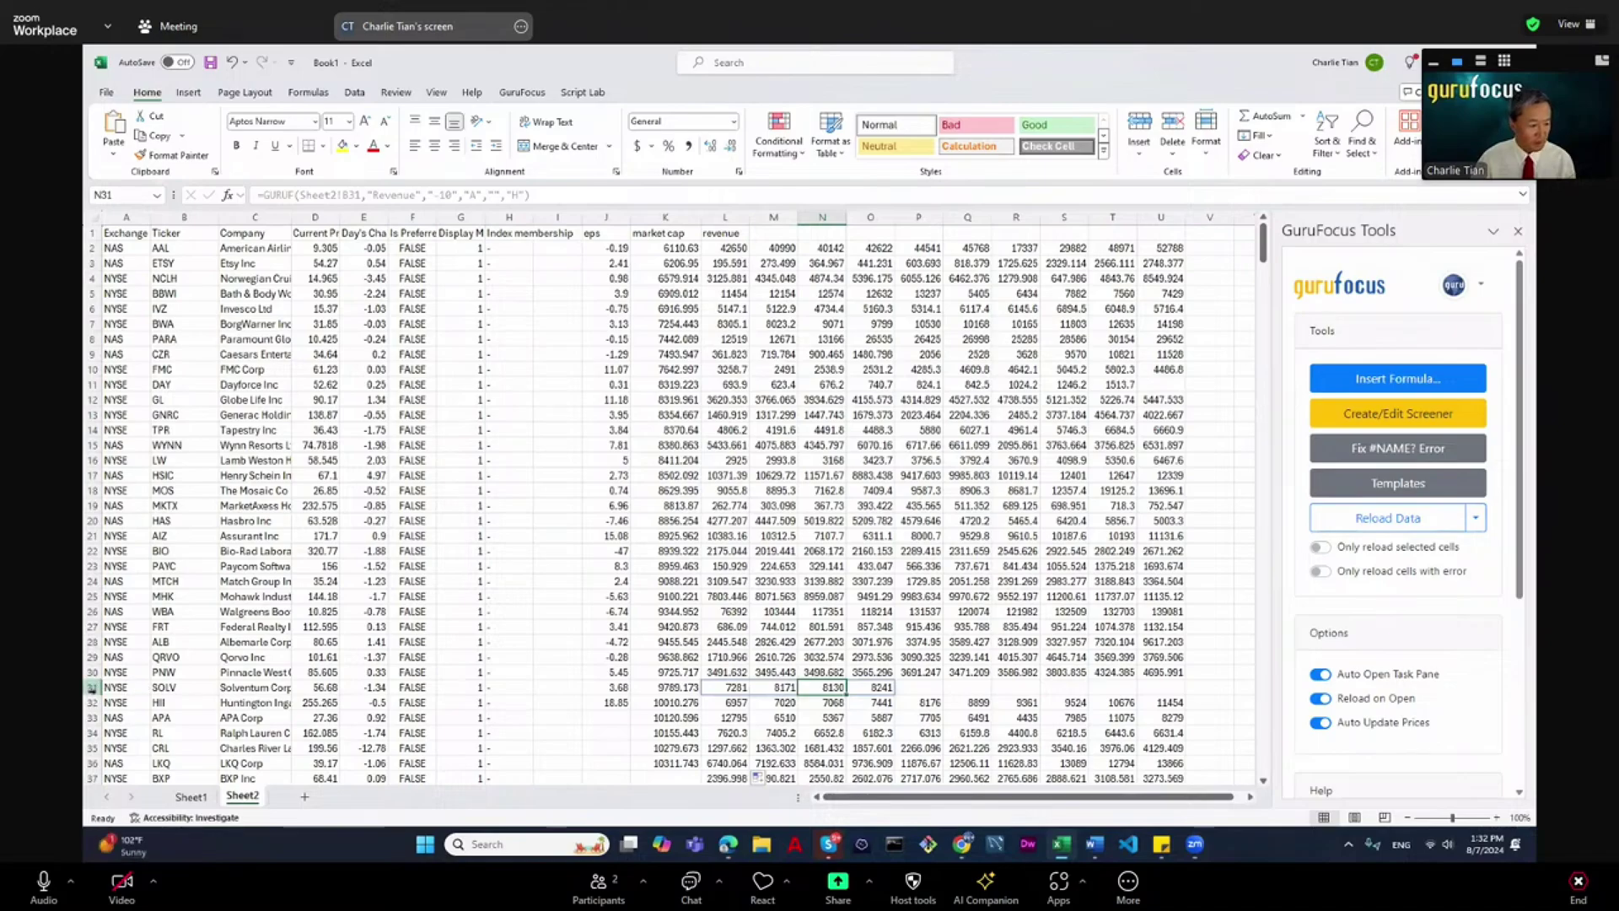
{"action": "left_click", "coordinate": [93, 687]}
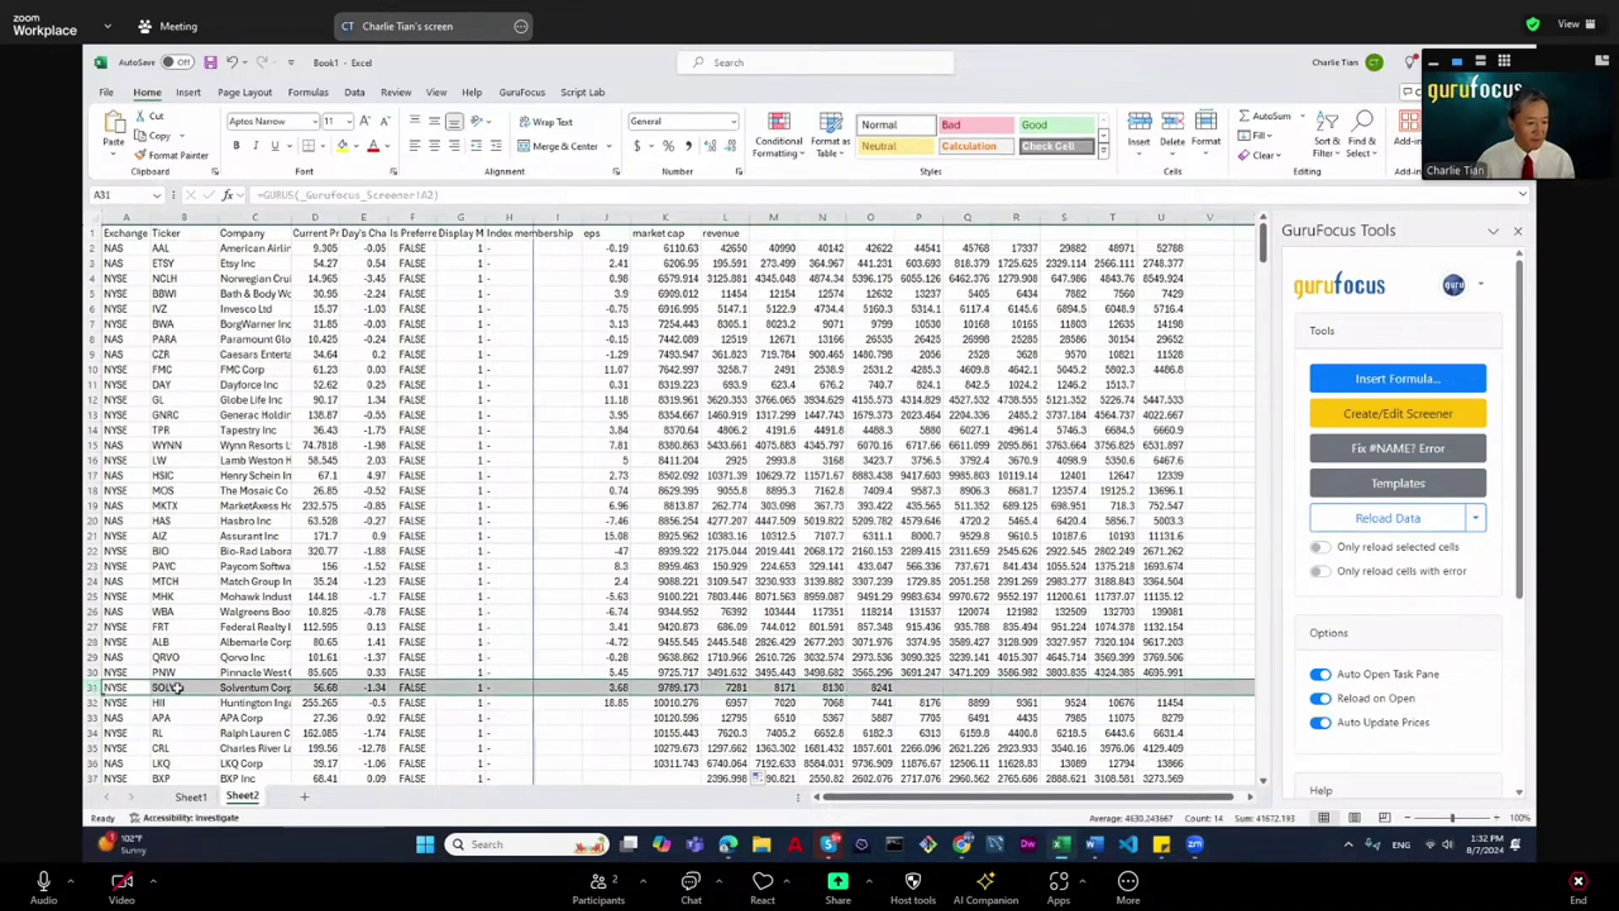
{"action": "left_click", "coordinate": [788, 686]}
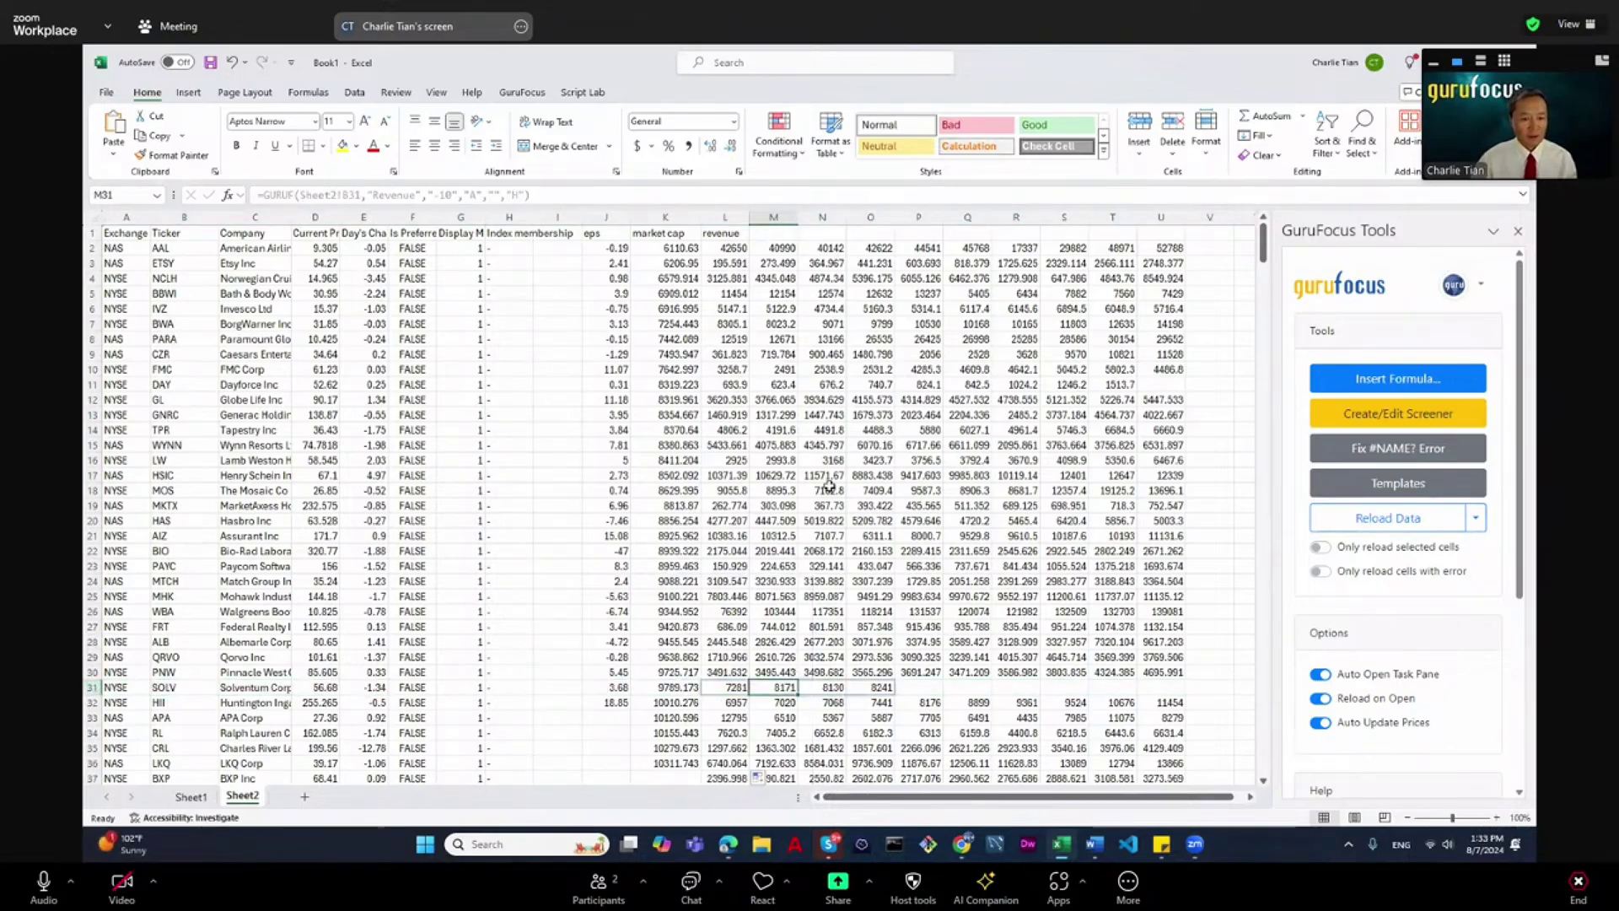
{"action": "scroll", "coordinate": [834, 481], "scroll_direction": "down", "scroll_amount": 3}
{"action": "scroll", "coordinate": [858, 477], "scroll_direction": "up", "scroll_amount": 3}
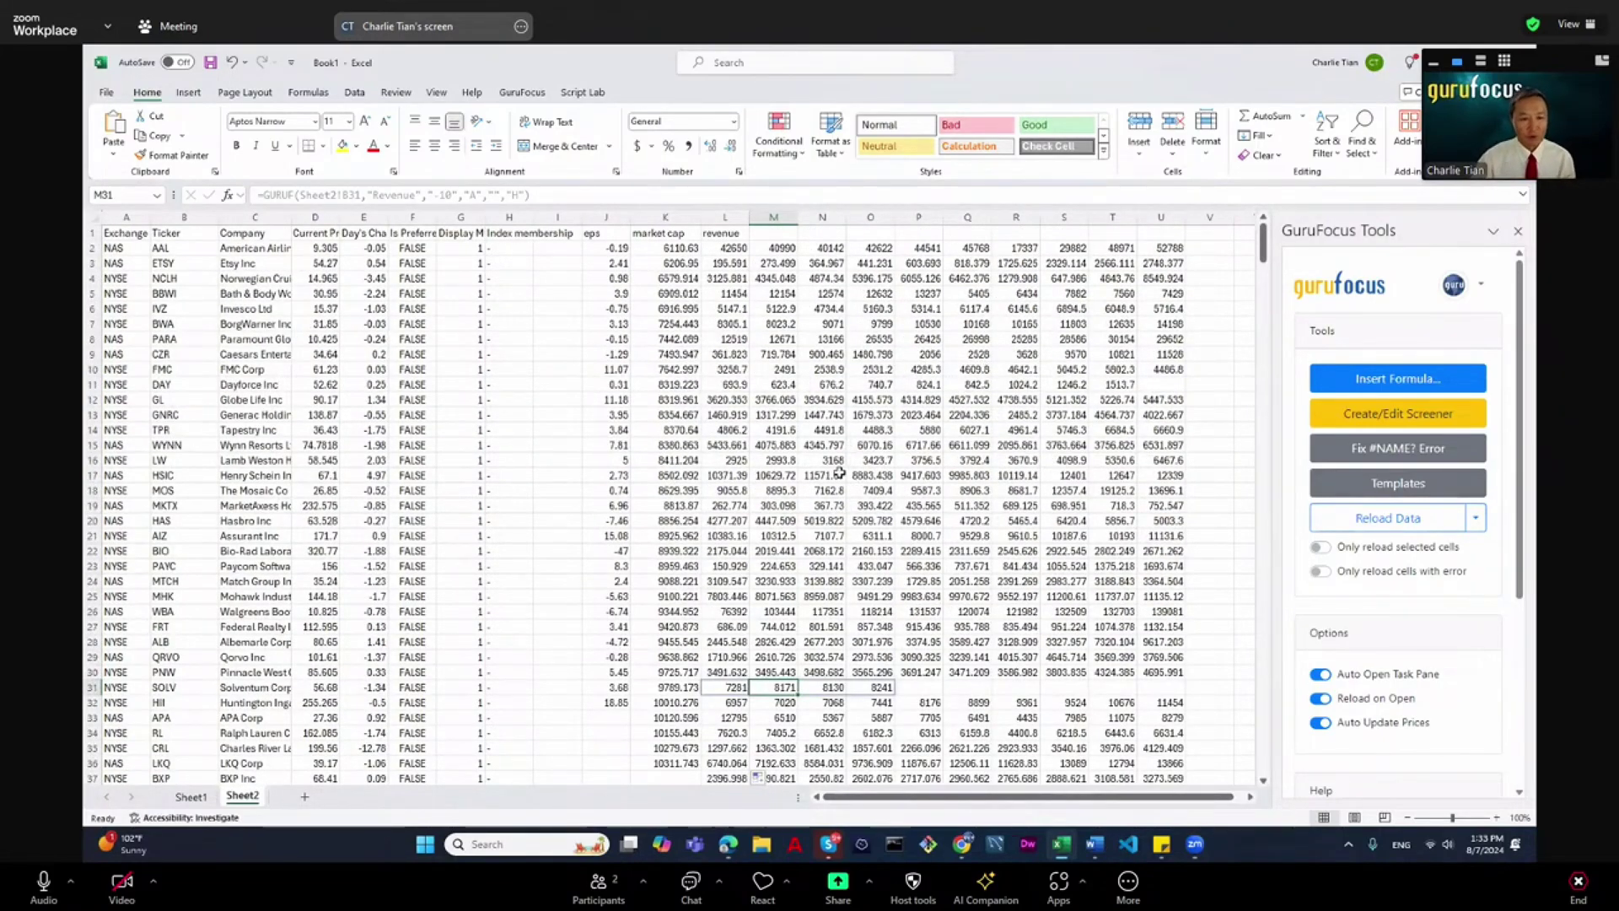
Switch to the GuruFocus Excel Add-in page in Chrome and open its shared collection of templates.
{"action": "left_click", "coordinate": [964, 846]}
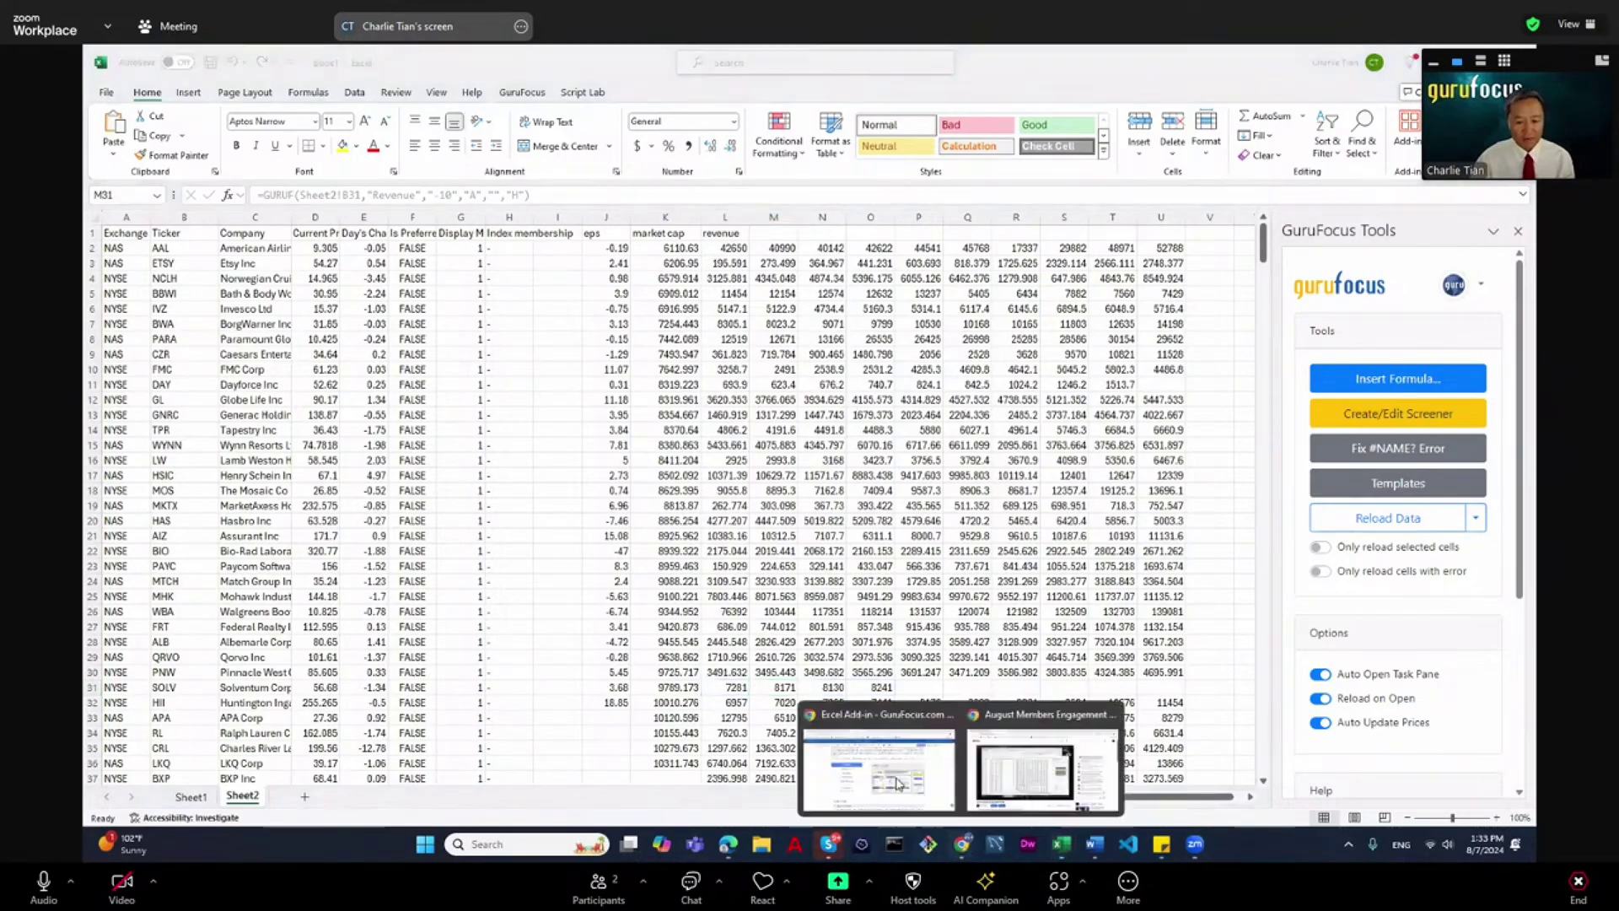
{"action": "left_click", "coordinate": [869, 730]}
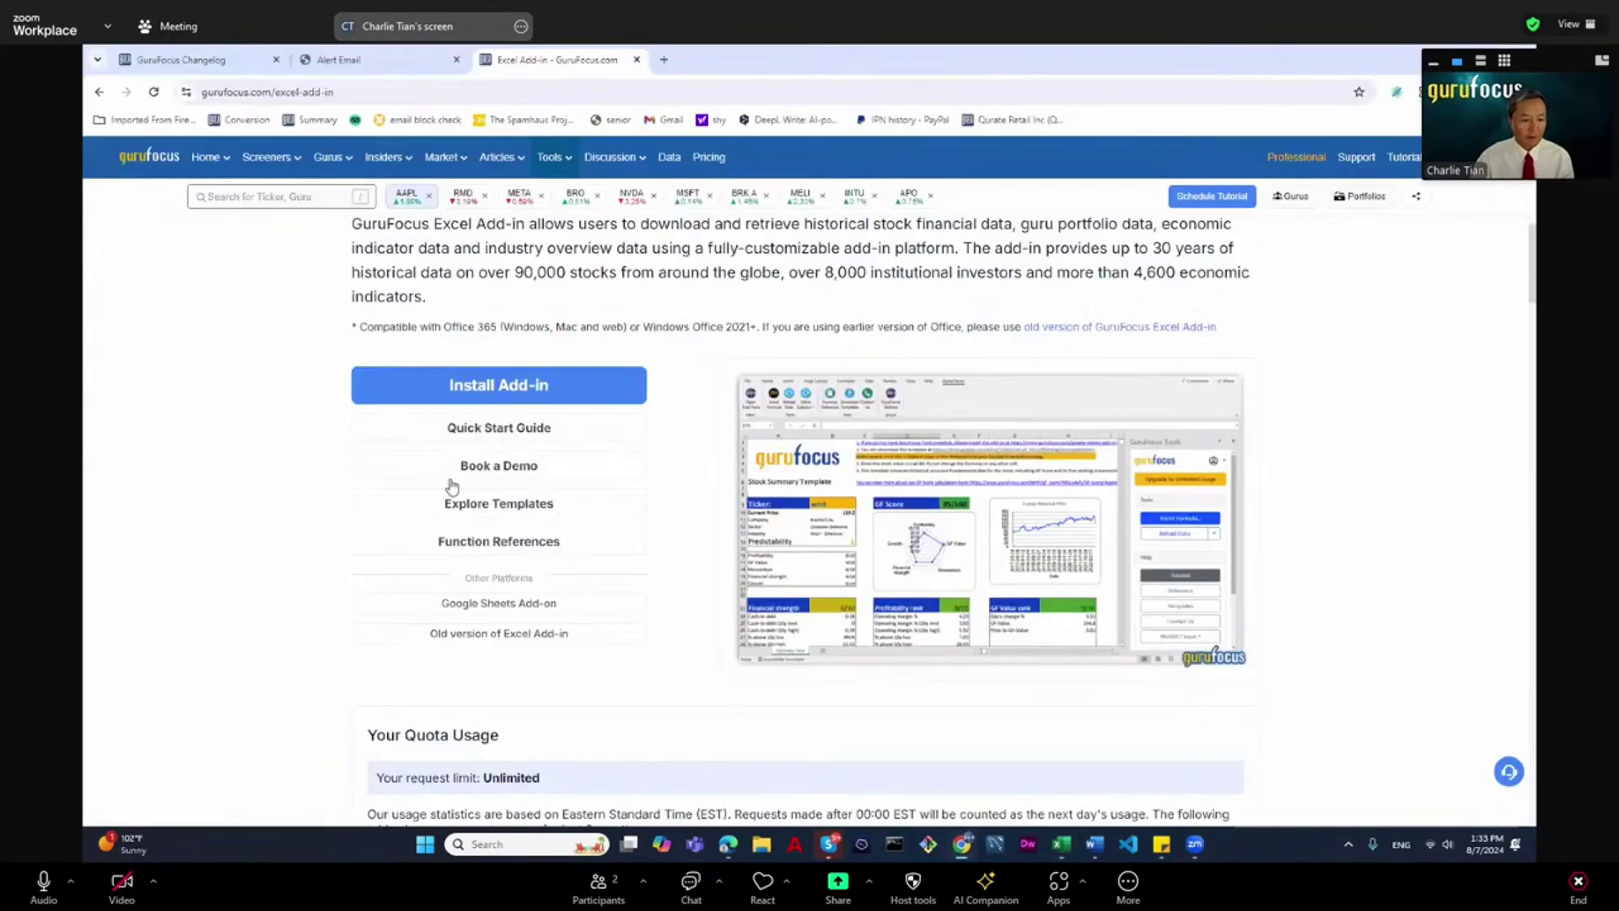
{"action": "left_click", "coordinate": [509, 505]}
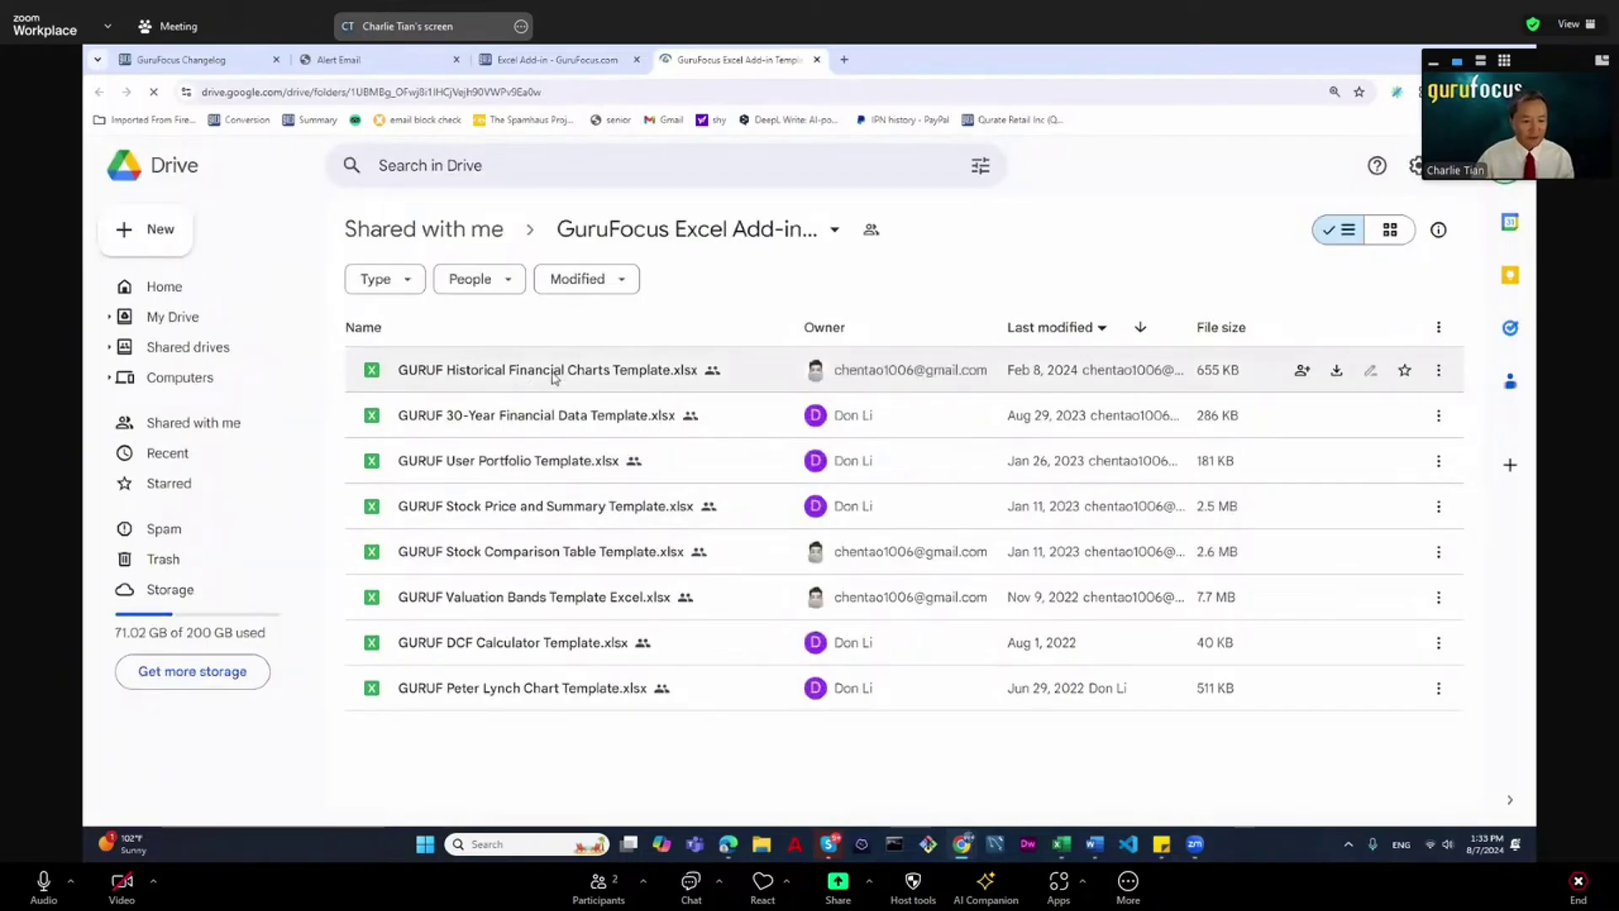
Download GURUF Historical Financial Charts Template.xlsx from the shared Drive folder and close the extra browser tab.
{"action": "left_click", "coordinate": [554, 377]}
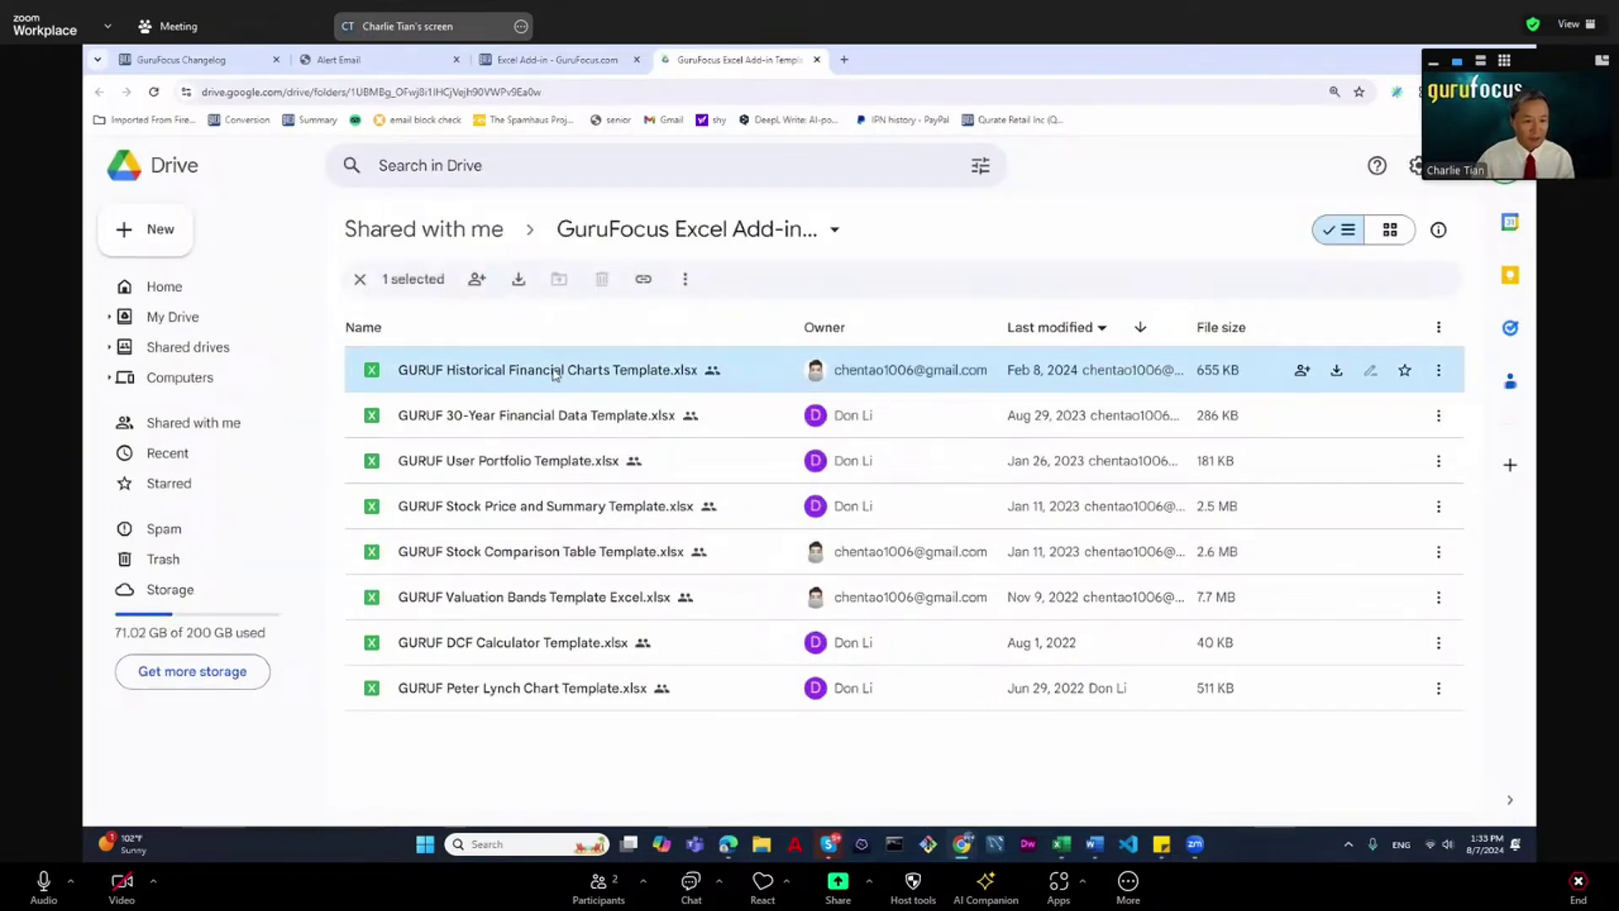
{"action": "double_click", "coordinate": [556, 373]}
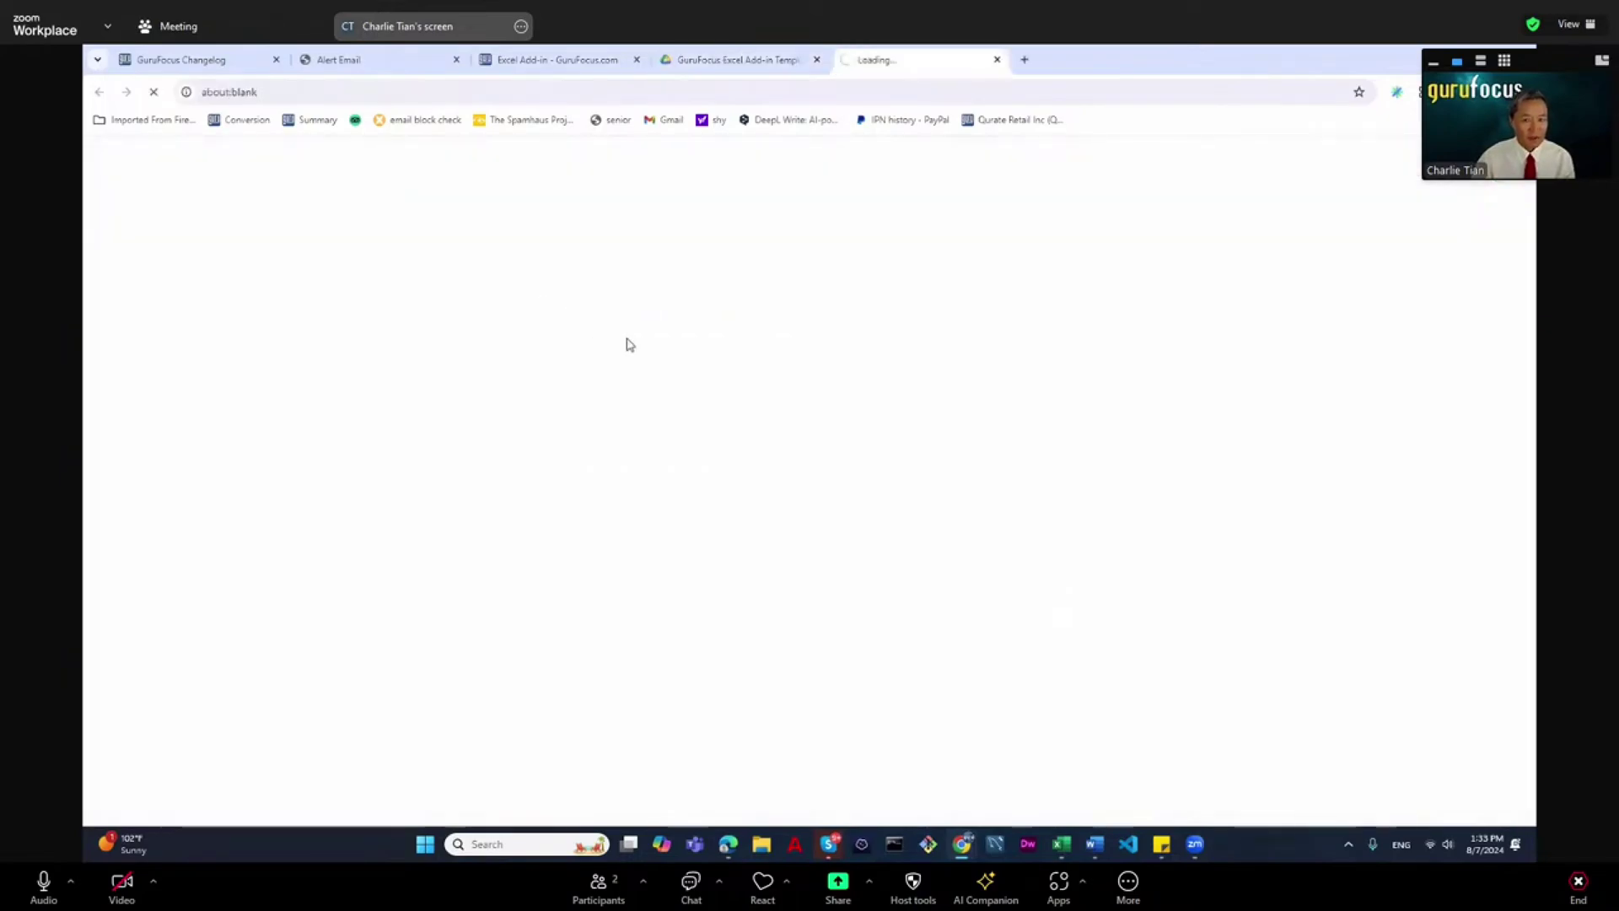
{"action": "left_click", "coordinate": [997, 59]}
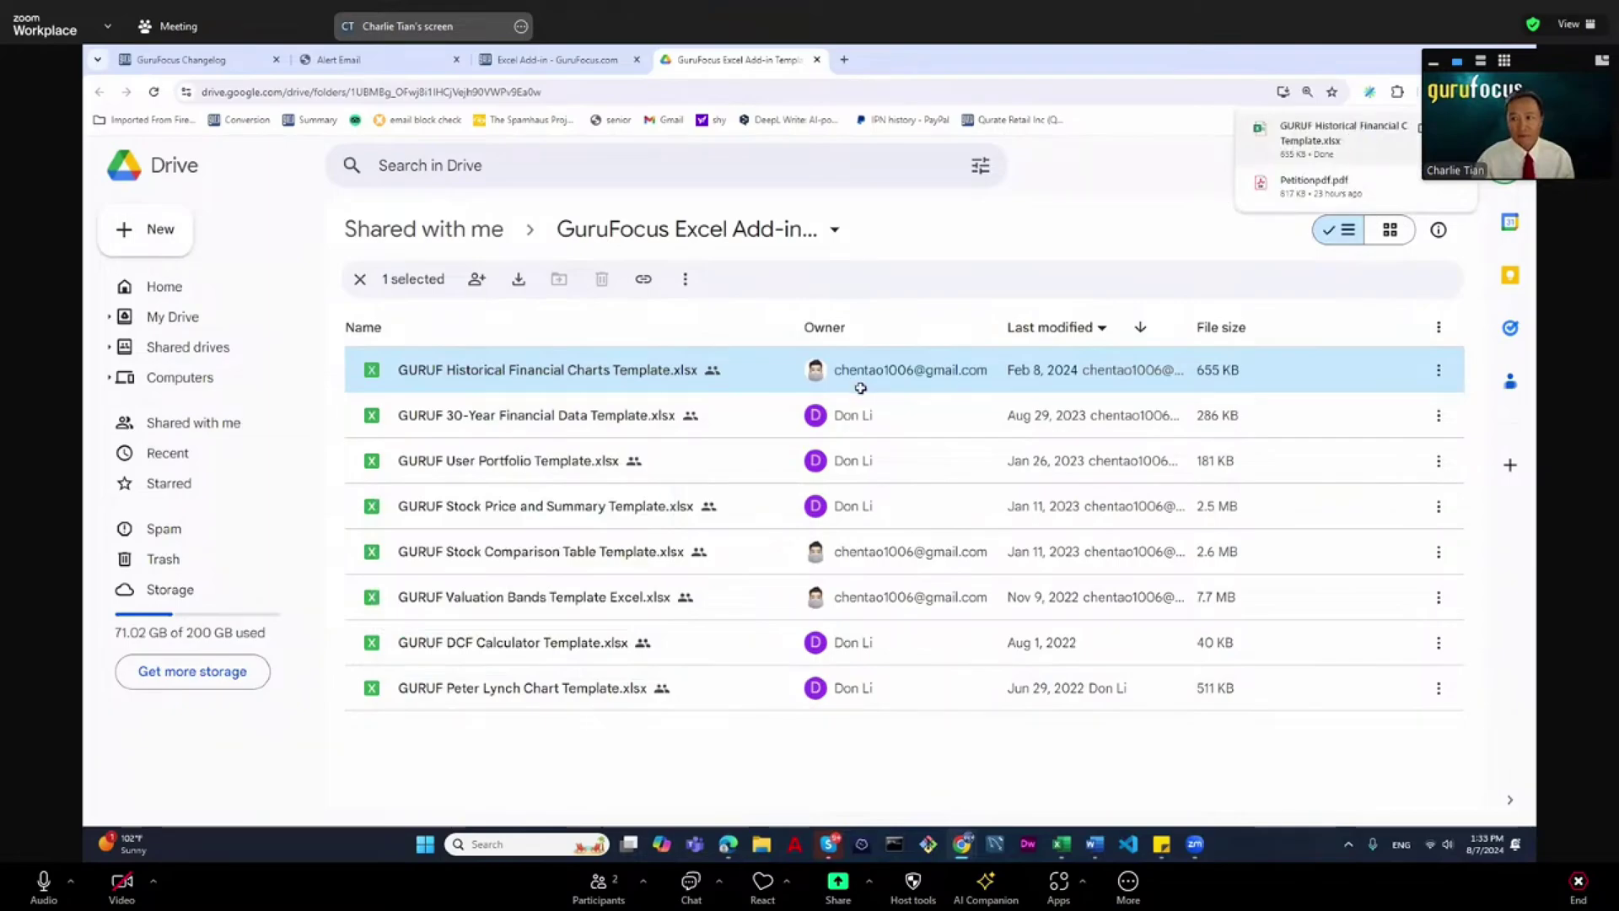
Switch to the downloaded Historical Financial Charts Template in Excel, enable editing, and view its ticker settings and charts.
{"action": "key", "text": "alt+Tab"}
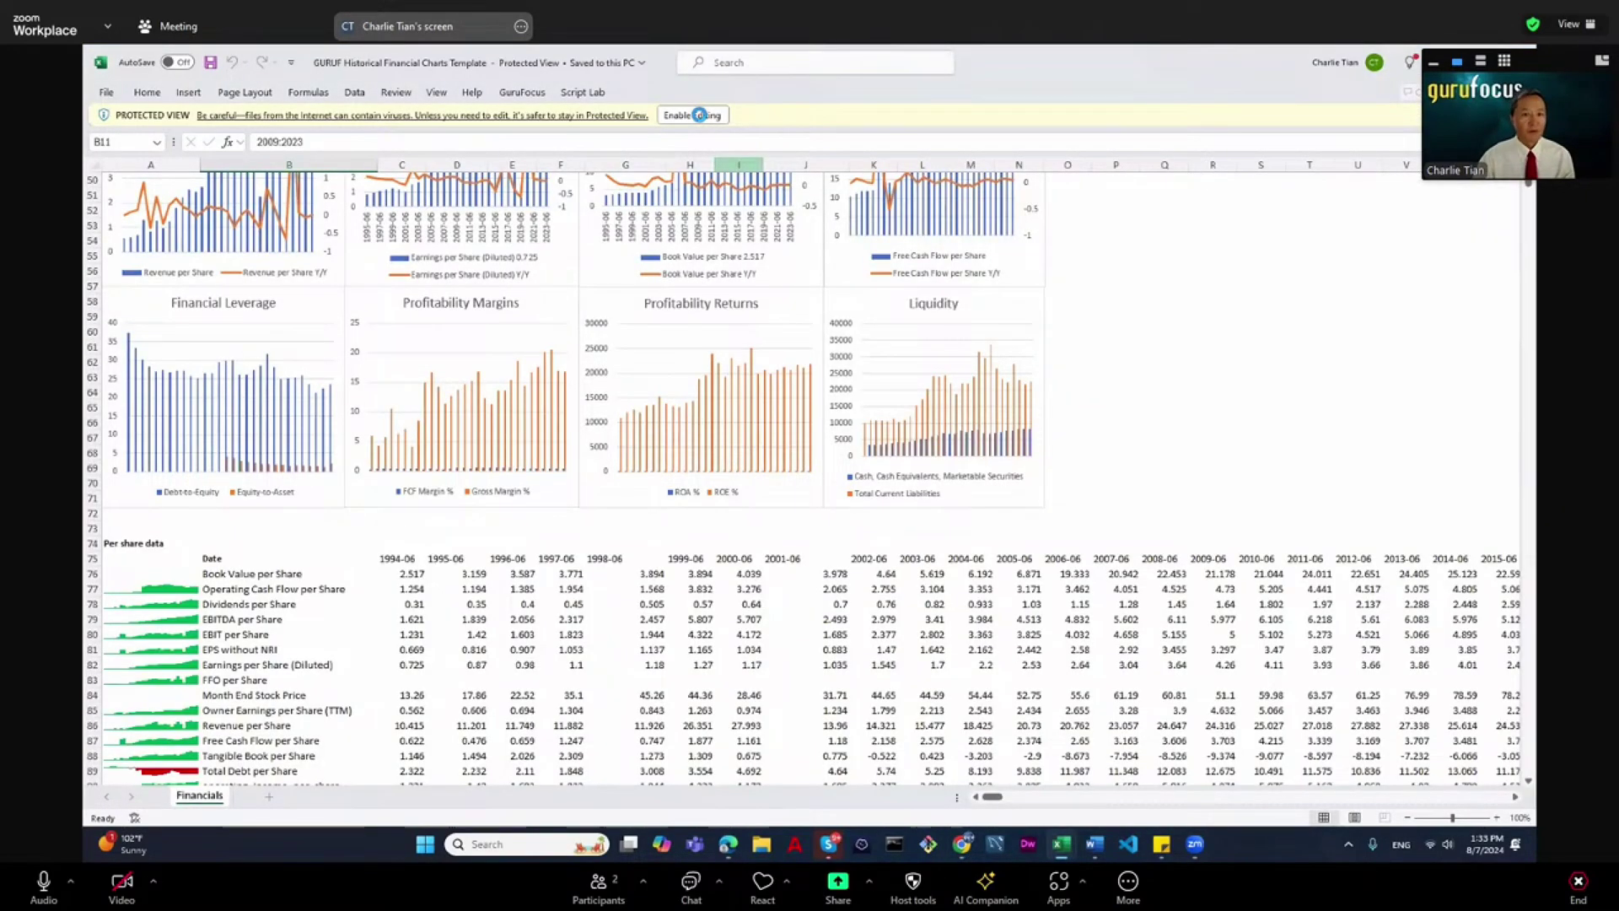
{"action": "left_click", "coordinate": [699, 115]}
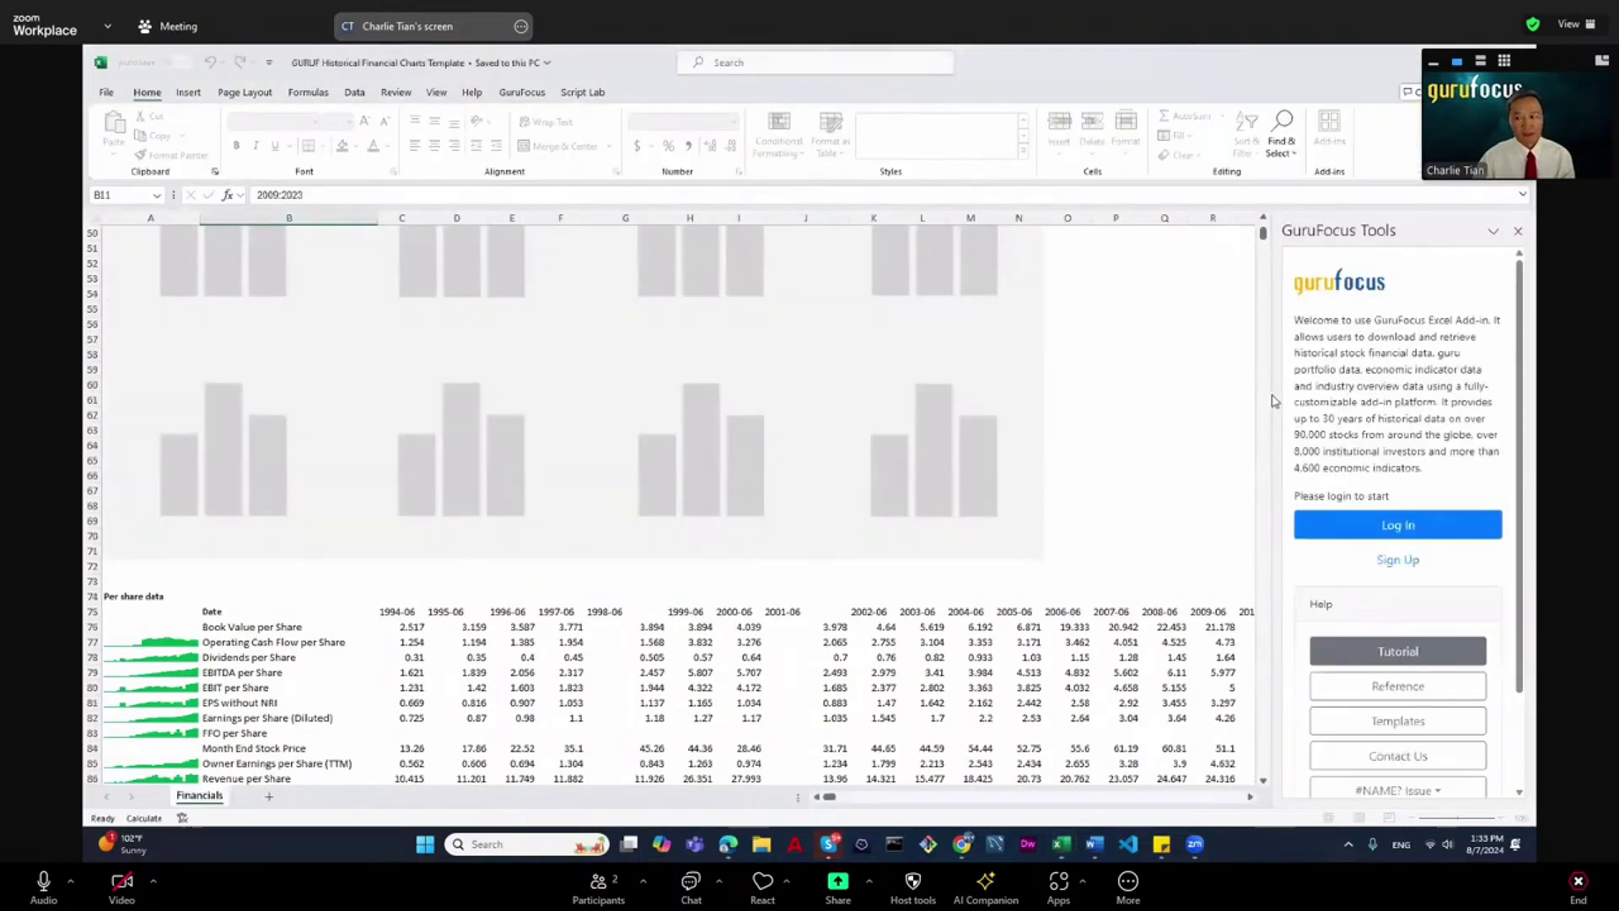
{"action": "scroll", "coordinate": [1248, 395], "scroll_direction": "up", "scroll_amount": 9}
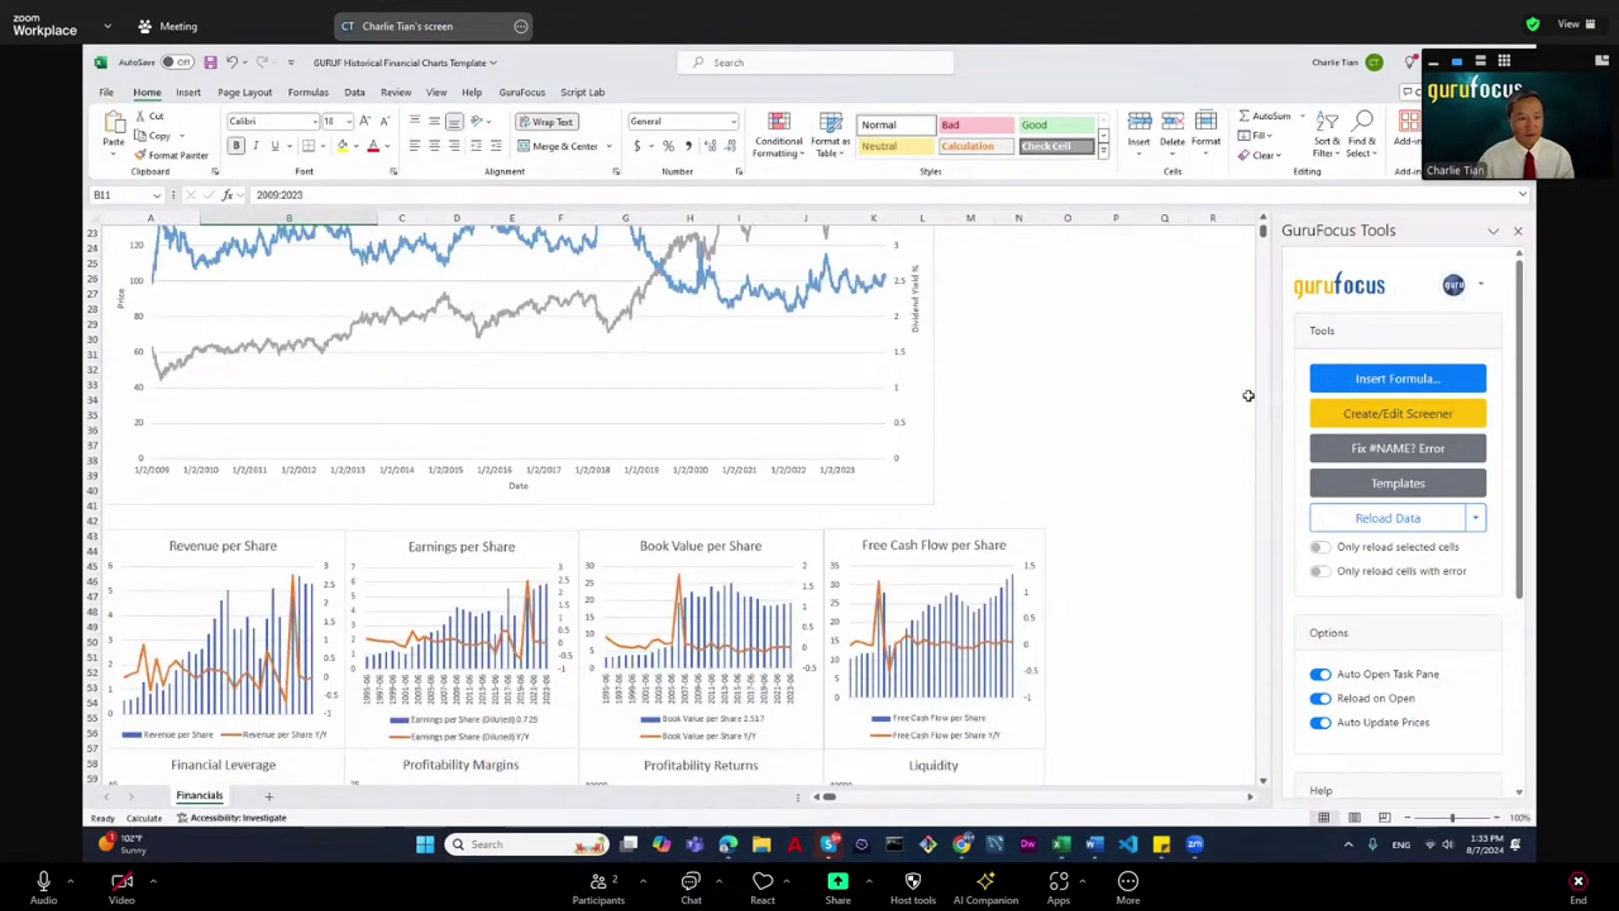
{"action": "scroll", "coordinate": [1247, 395], "scroll_direction": "up", "scroll_amount": 7}
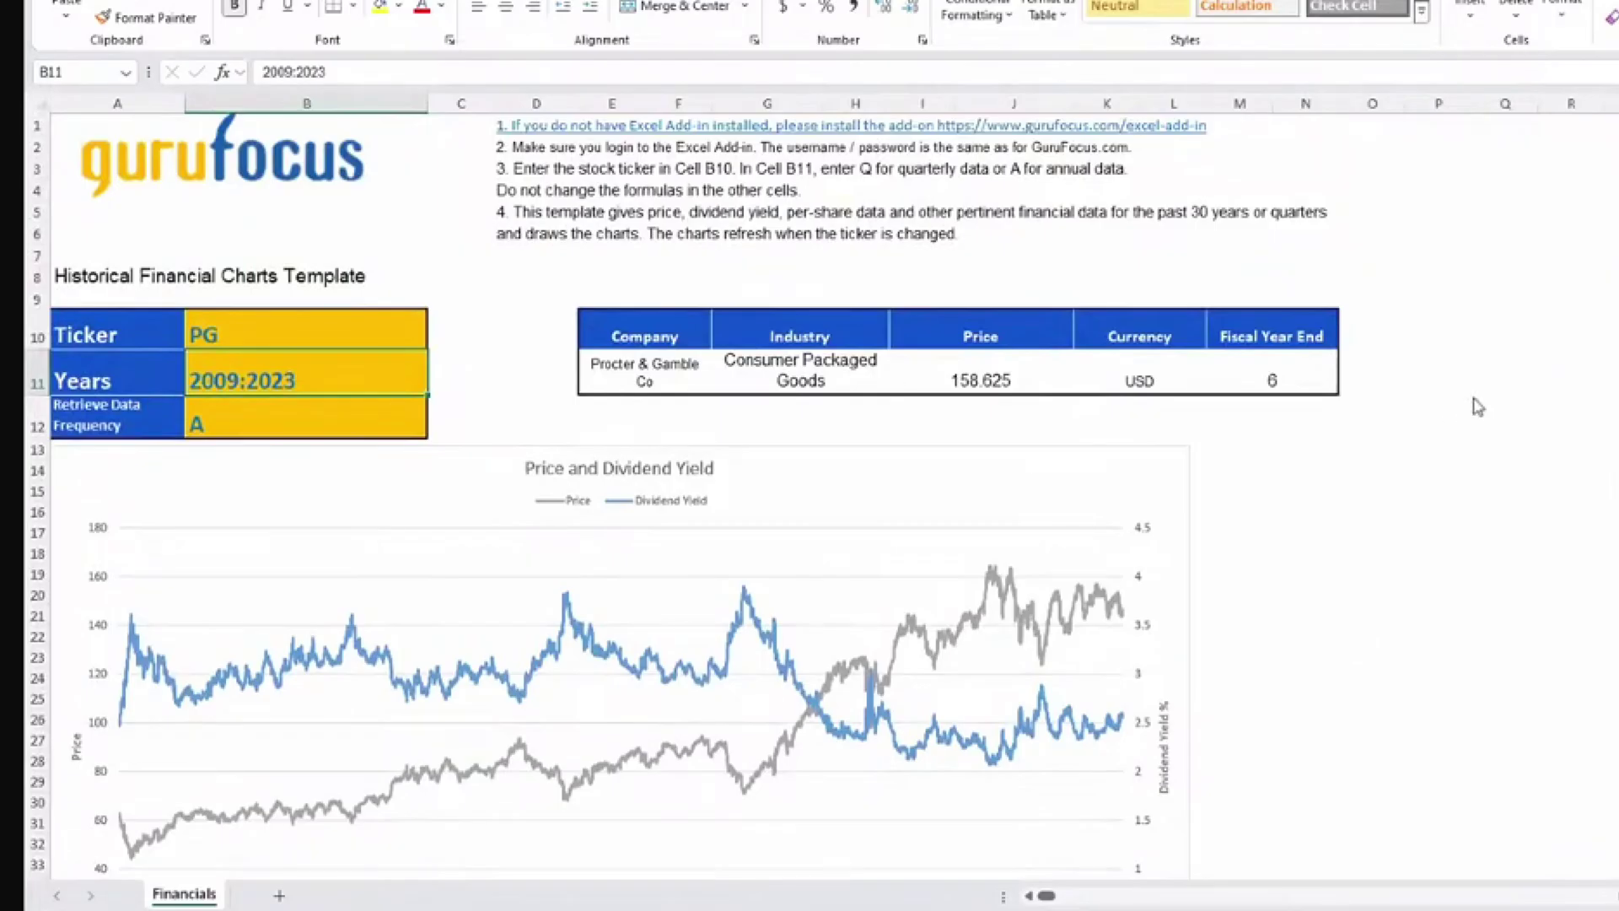
Set the ticker of the Historical Financial Charts Template in cell B10 to msft.
{"action": "scroll", "coordinate": [1491, 408], "scroll_direction": "down", "scroll_amount": 20}
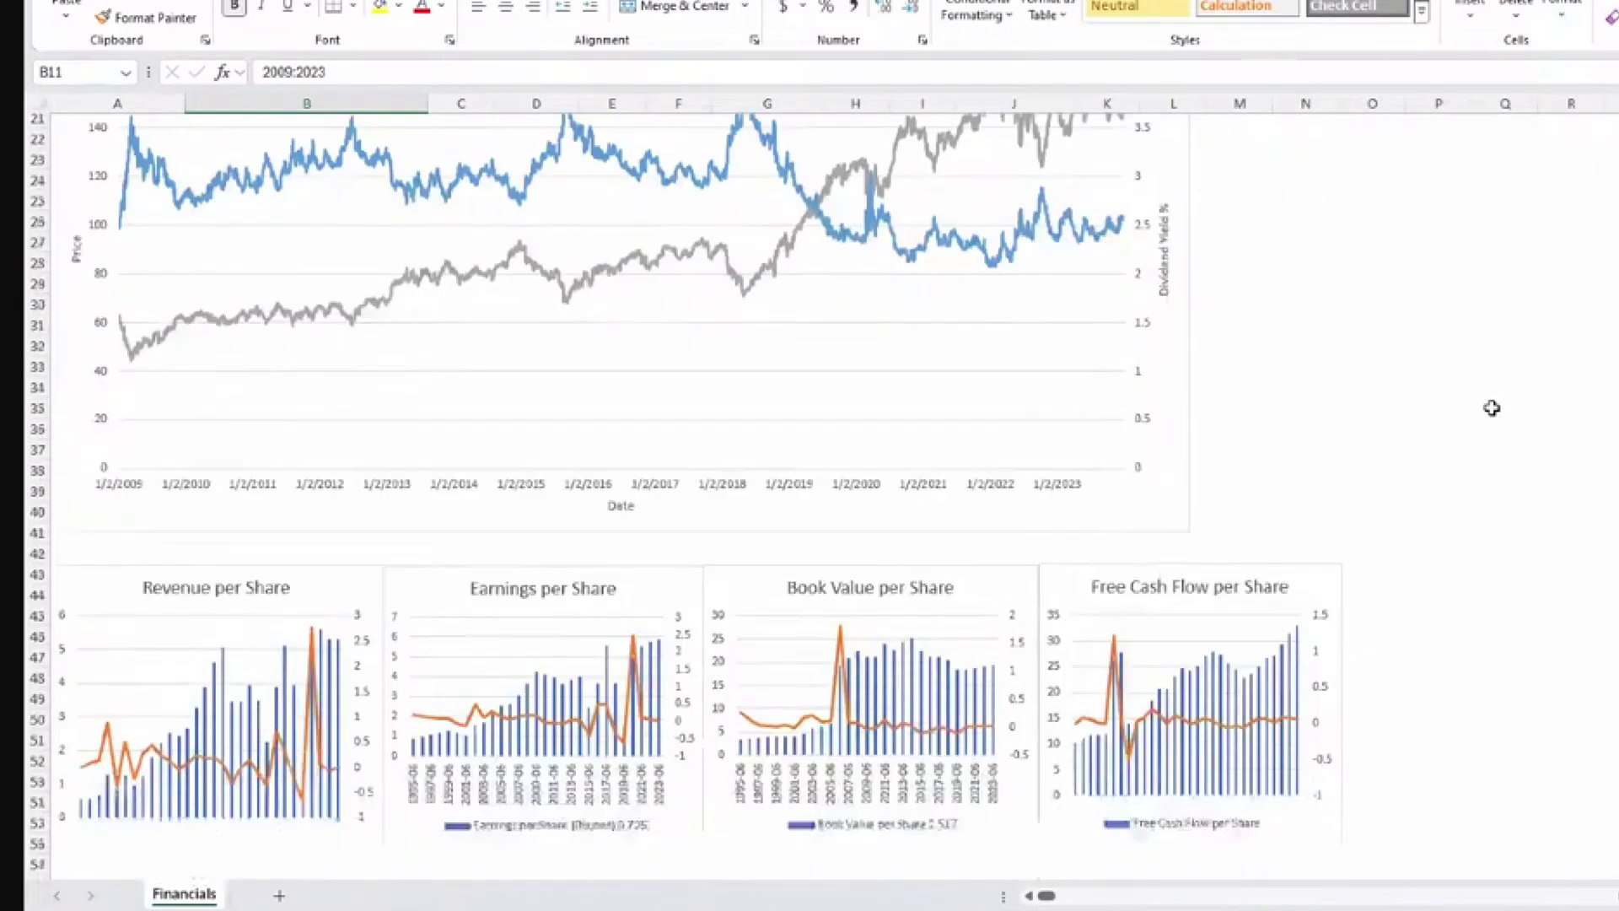
{"action": "scroll", "coordinate": [1491, 408], "scroll_direction": "down", "scroll_amount": 10}
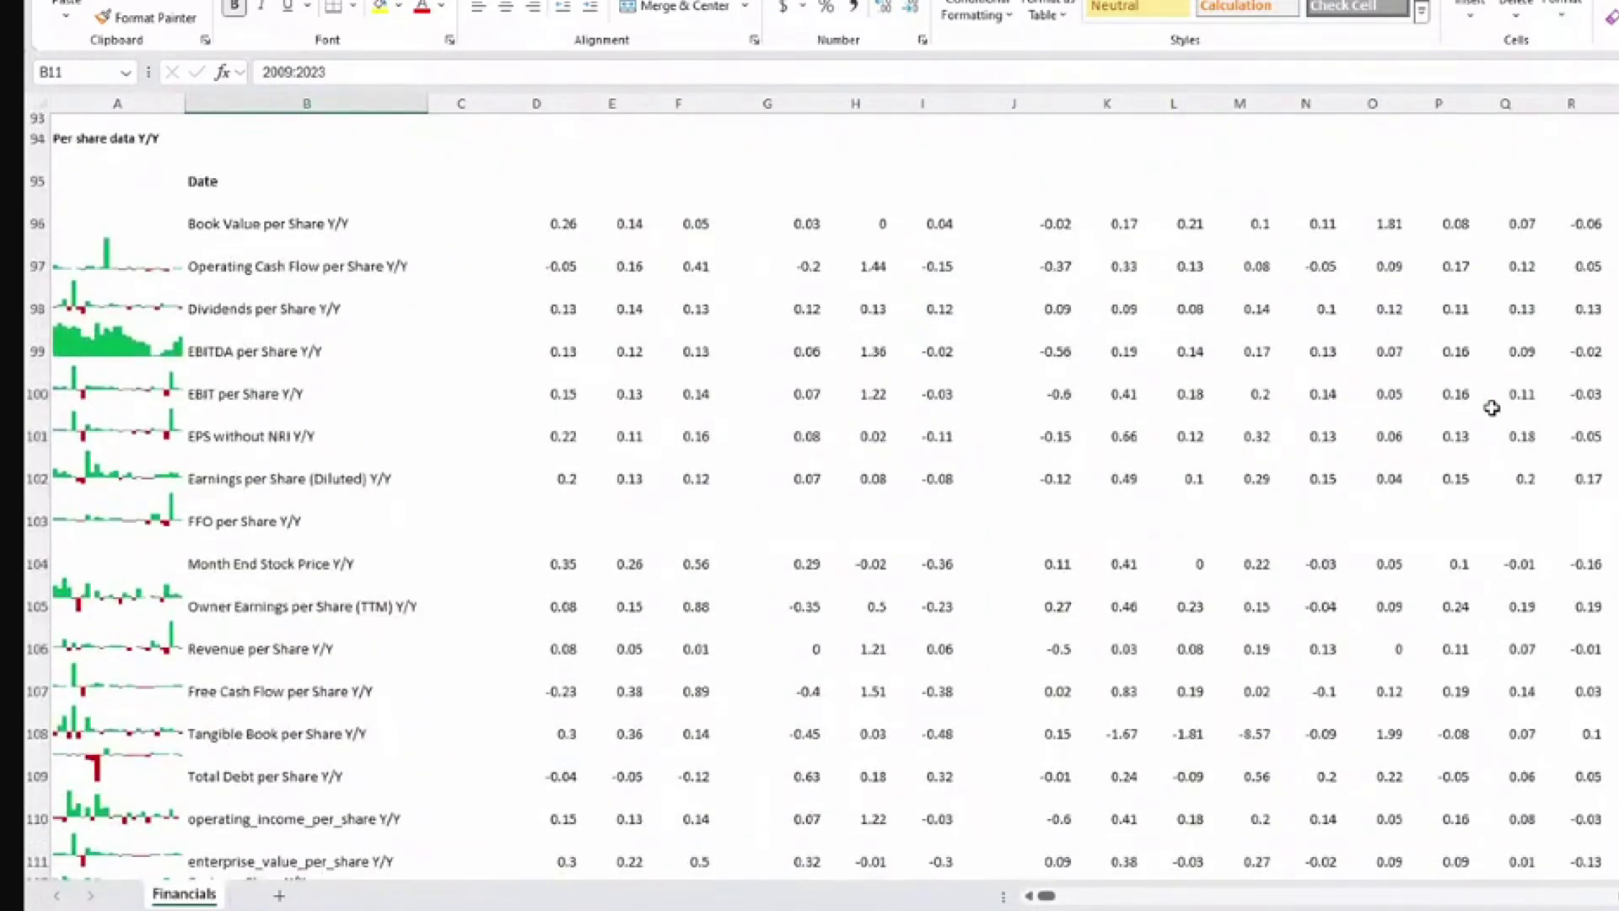
{"action": "scroll", "coordinate": [1492, 408], "scroll_direction": "up", "scroll_amount": 20}
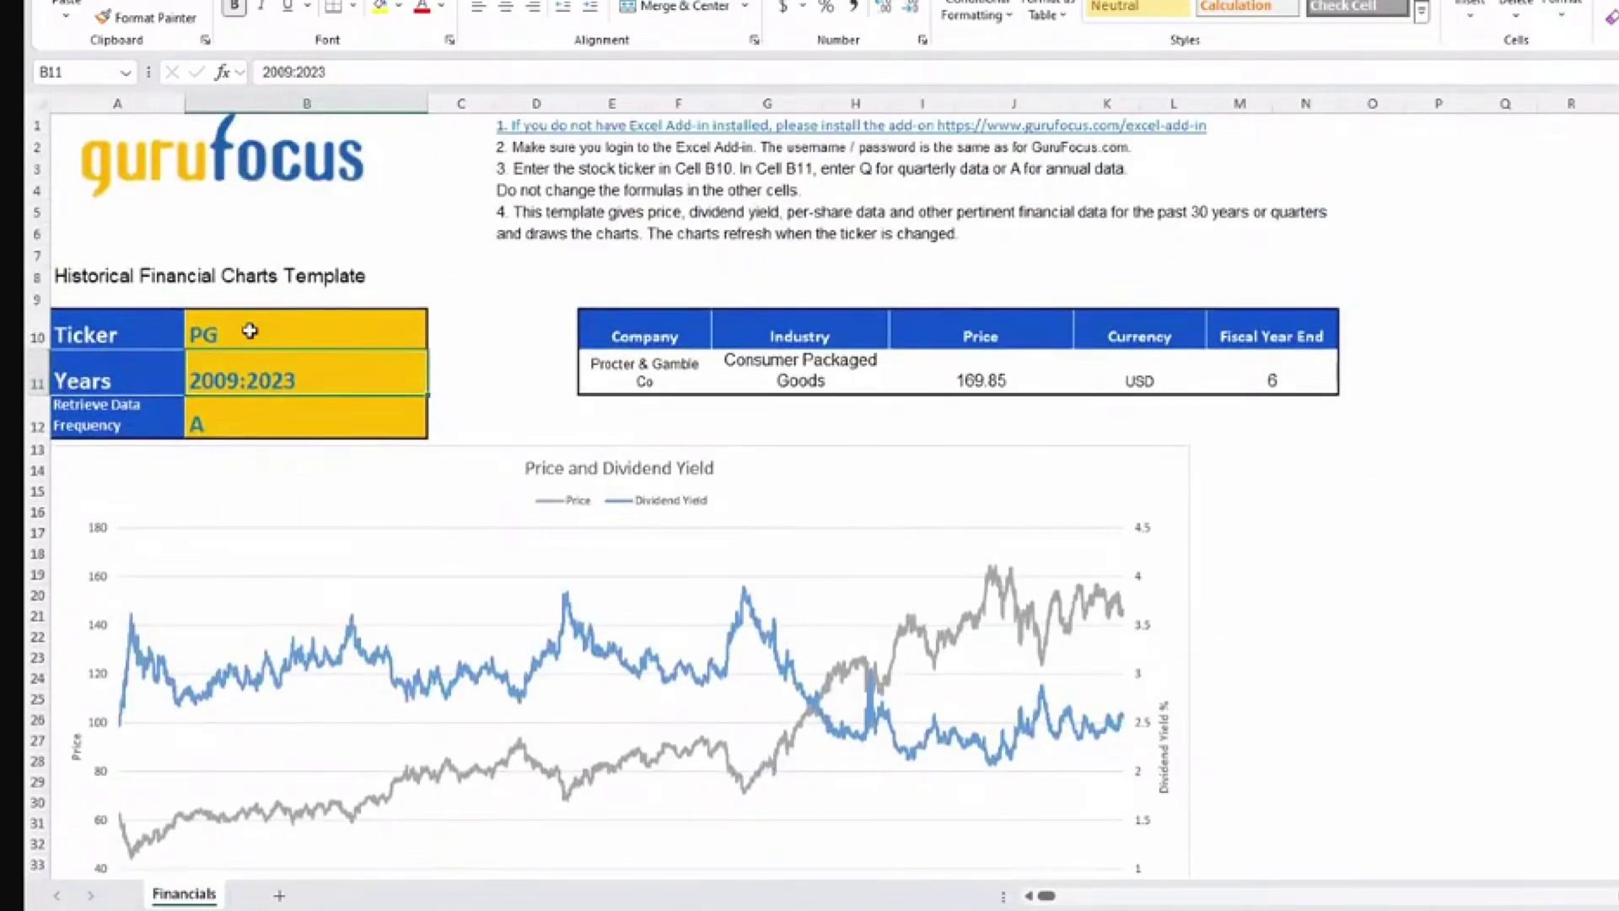
{"action": "left_click", "coordinate": [249, 331]}
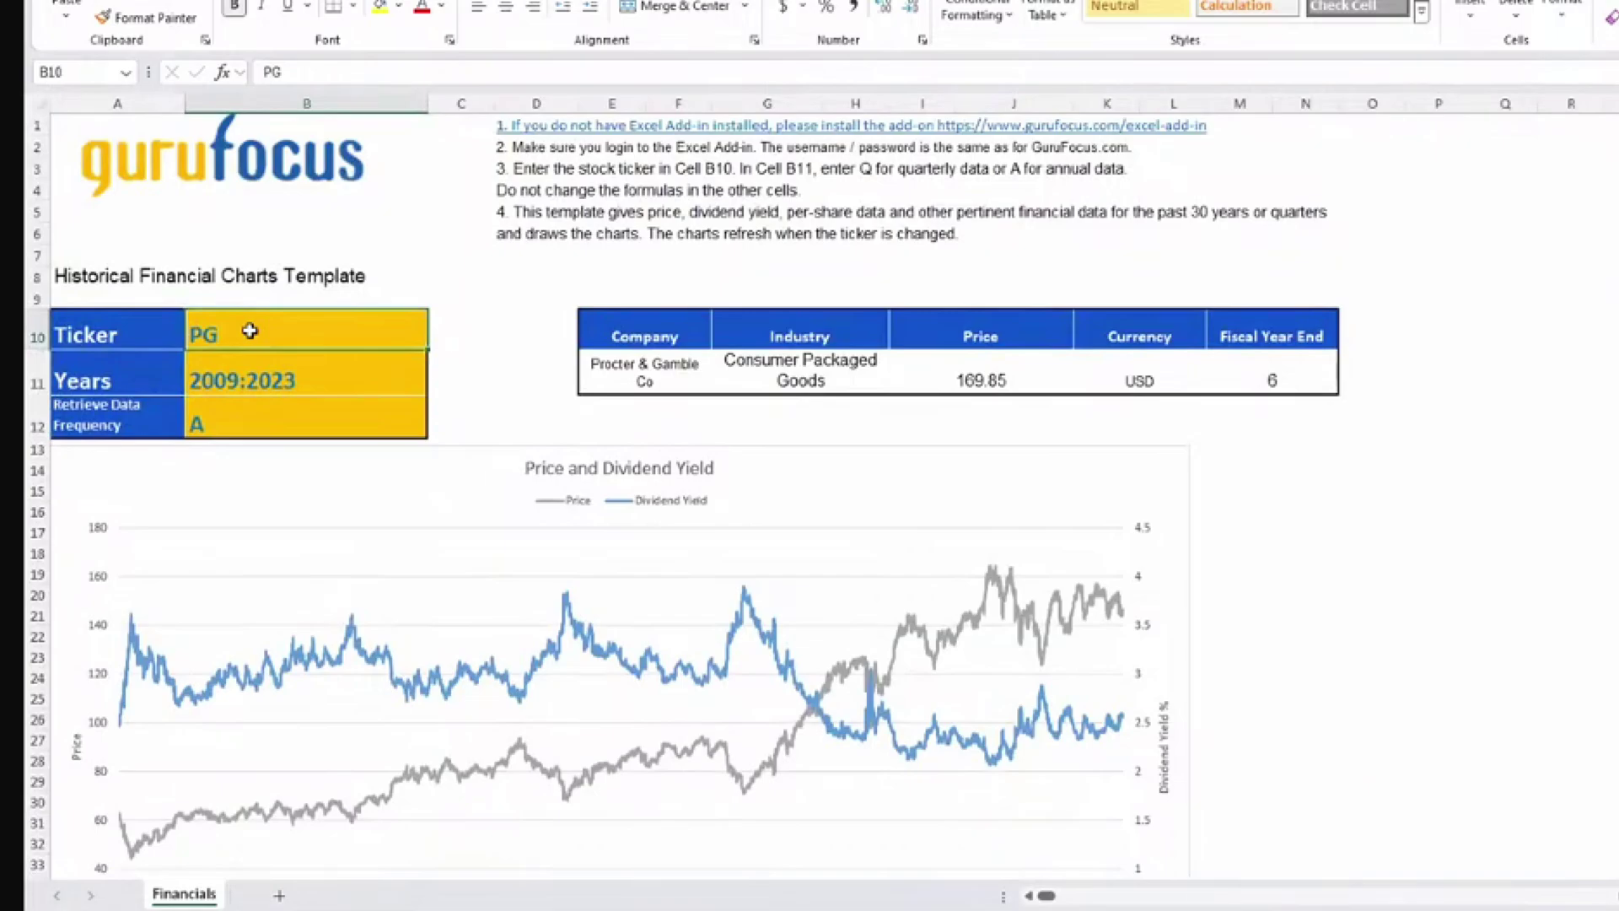
{"action": "type", "text": "msft"}
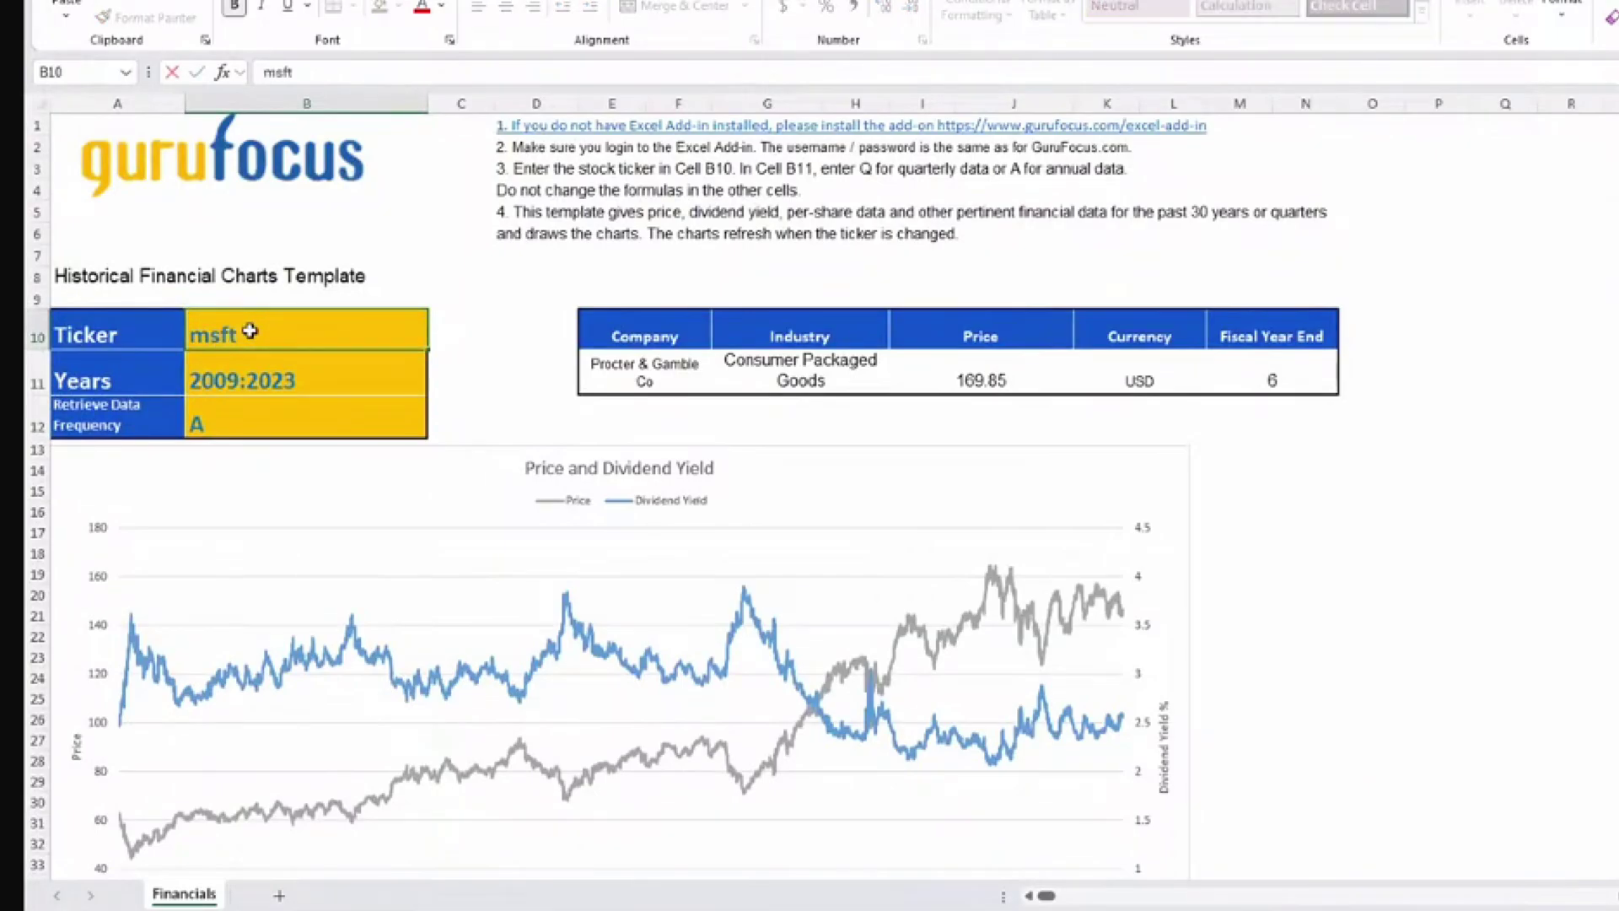
{"action": "key", "text": "Return"}
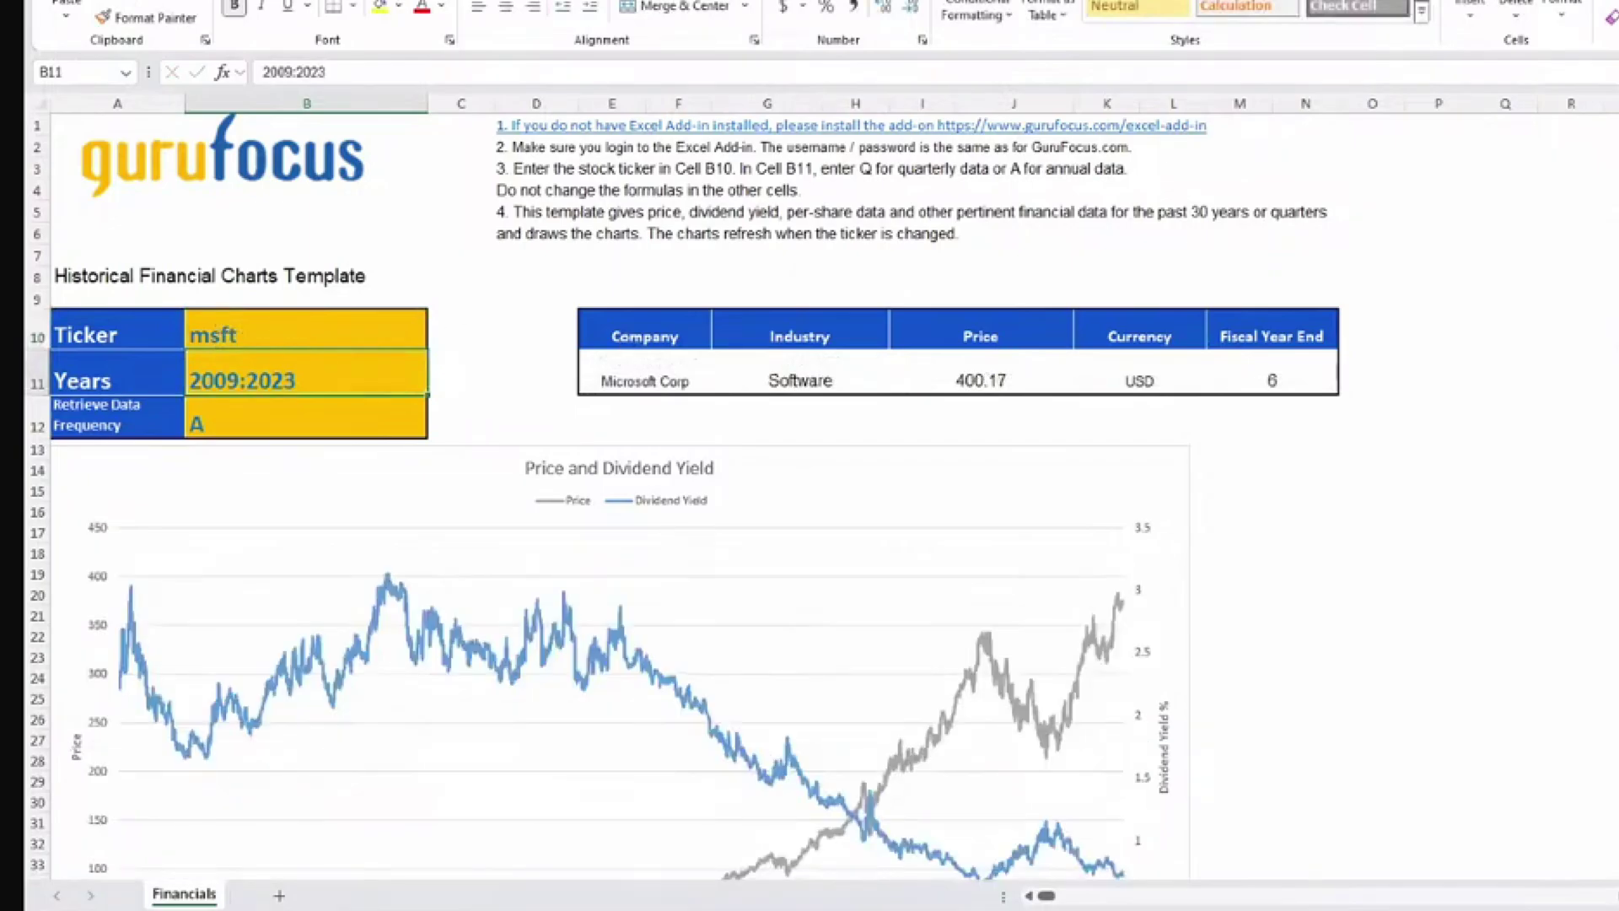
Look over the refreshed Microsoft charts and per-share data table, and return to the template's ticker settings.
{"action": "scroll", "coordinate": [1535, 346], "scroll_direction": "down", "scroll_amount": 9}
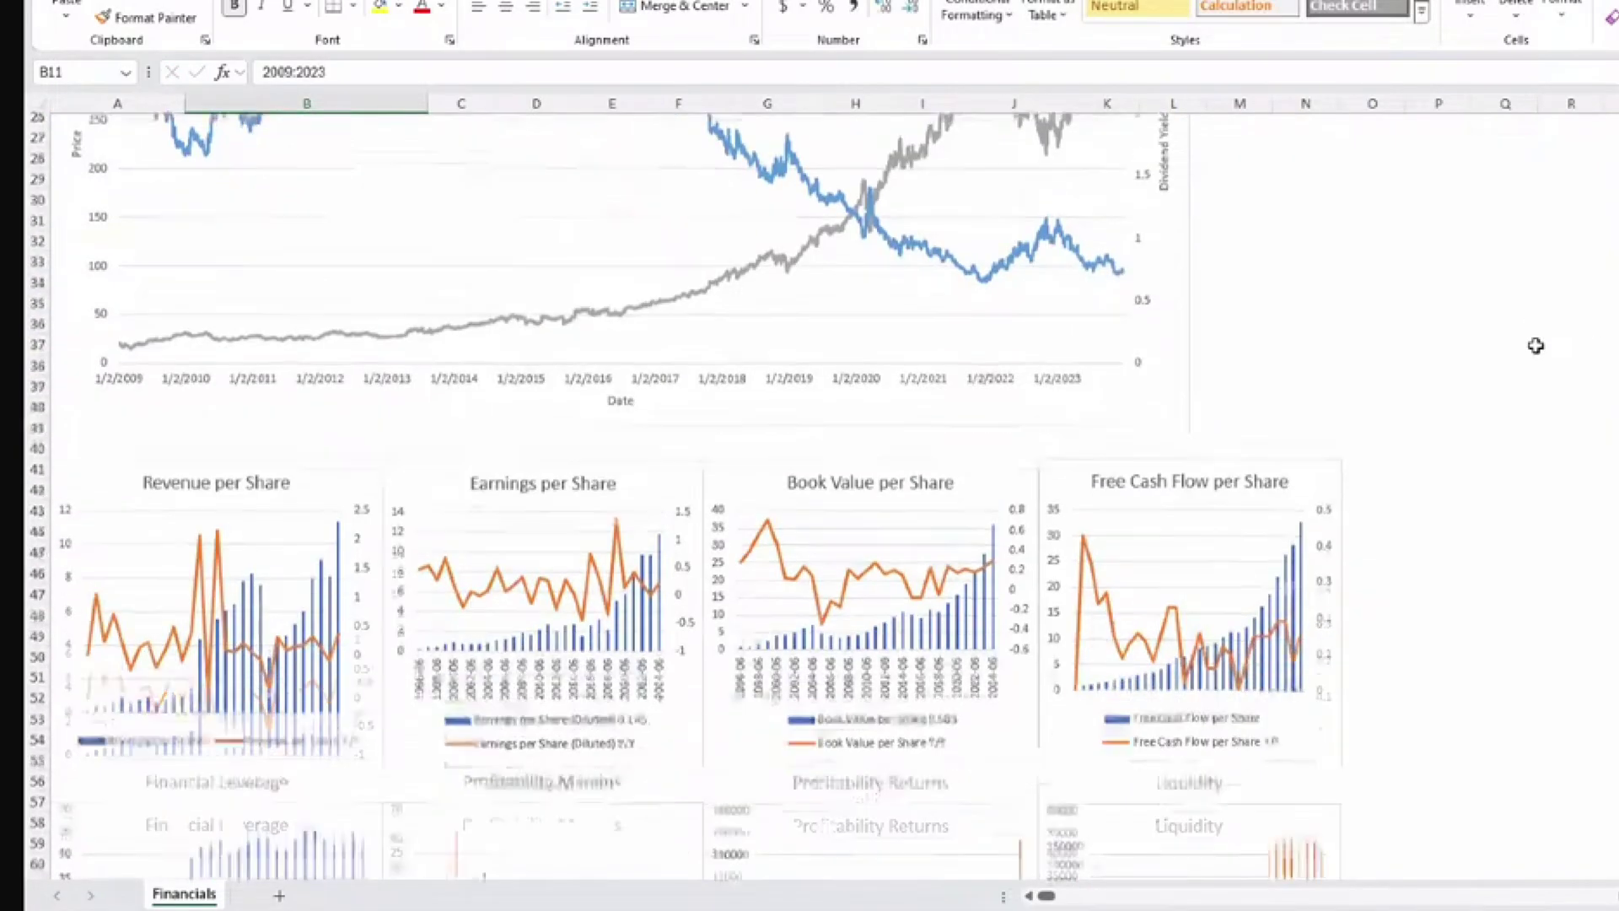
{"action": "scroll", "coordinate": [1536, 345], "scroll_direction": "down", "scroll_amount": 9}
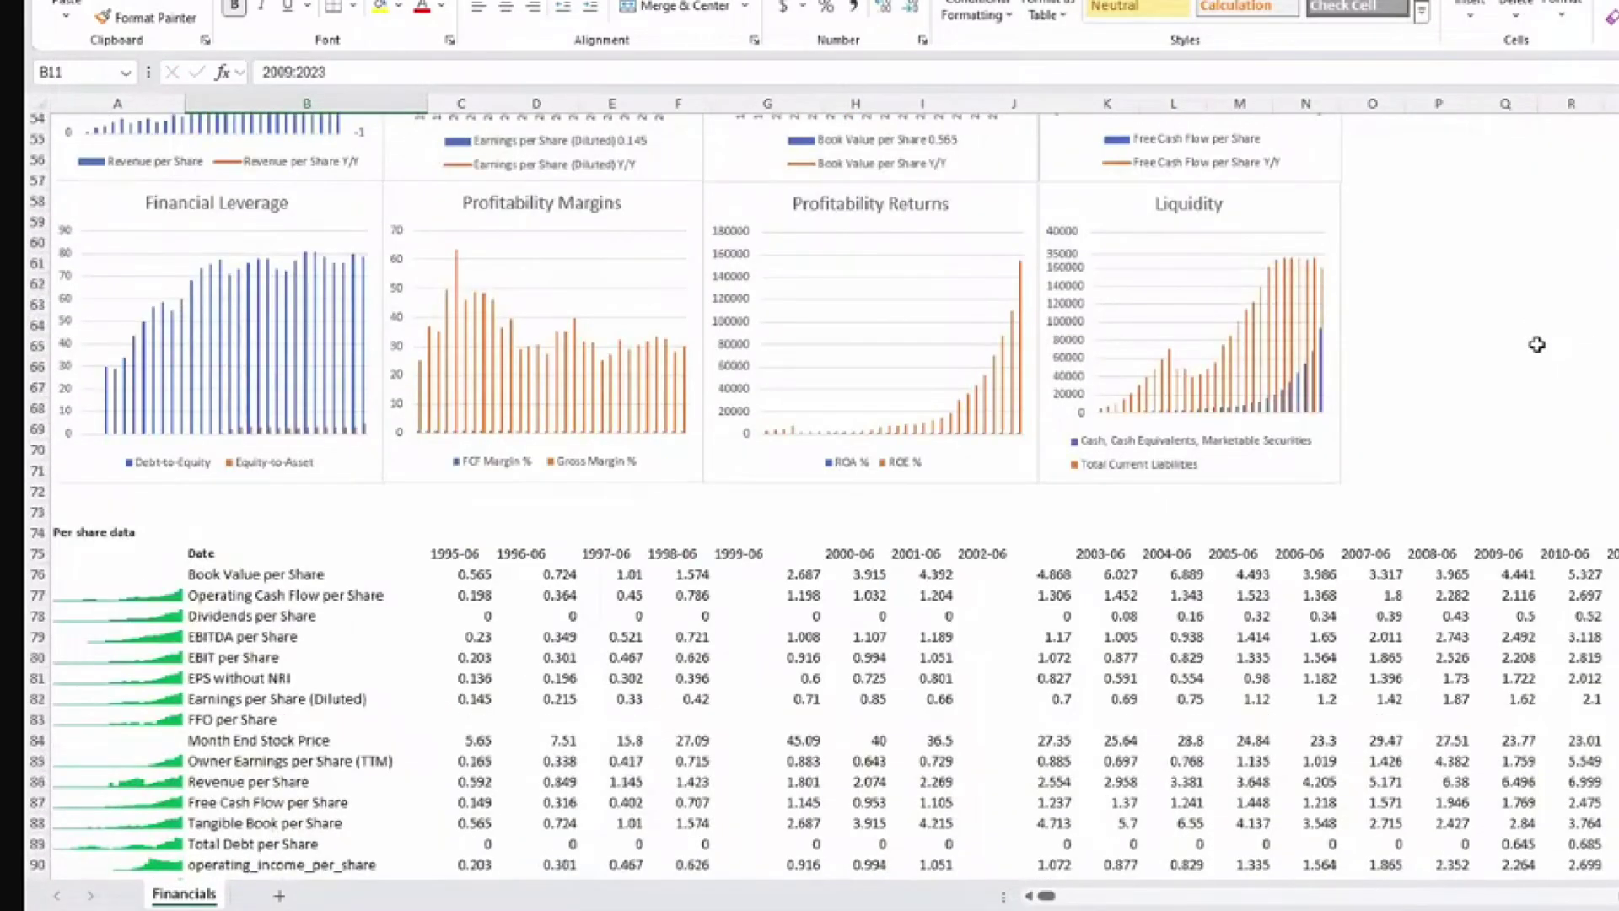
{"action": "scroll", "coordinate": [1537, 345], "scroll_direction": "down", "scroll_amount": 4}
{"action": "scroll", "coordinate": [1537, 345], "scroll_direction": "up", "scroll_amount": 7}
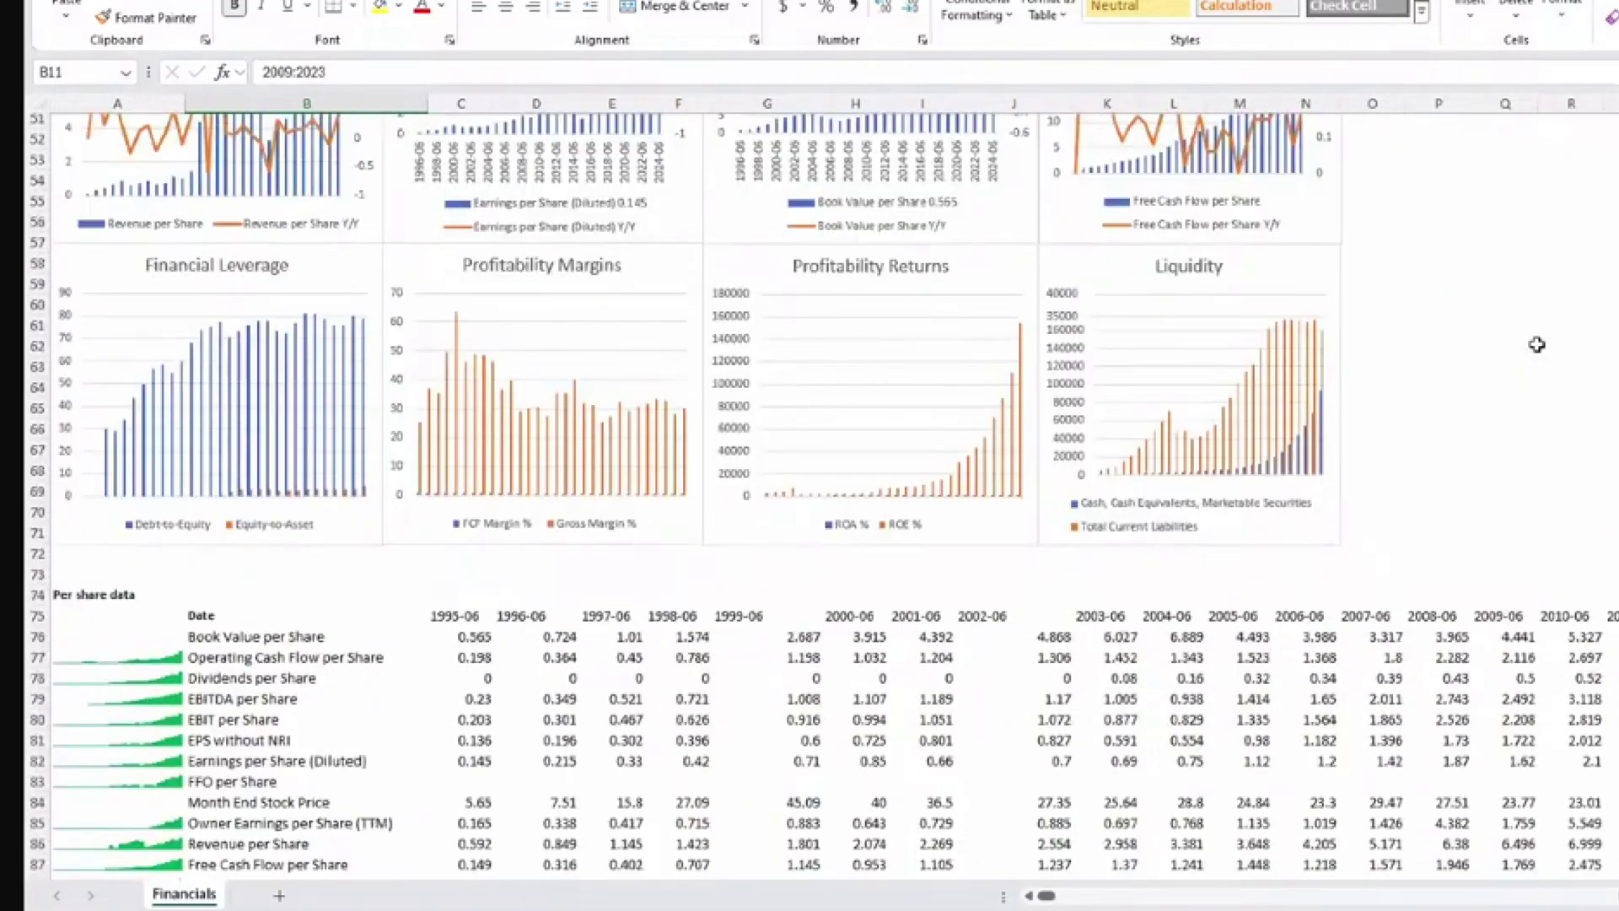
{"action": "scroll", "coordinate": [1536, 345], "scroll_direction": "down", "scroll_amount": 6}
{"action": "scroll", "coordinate": [1536, 345], "scroll_direction": "up", "scroll_amount": 11}
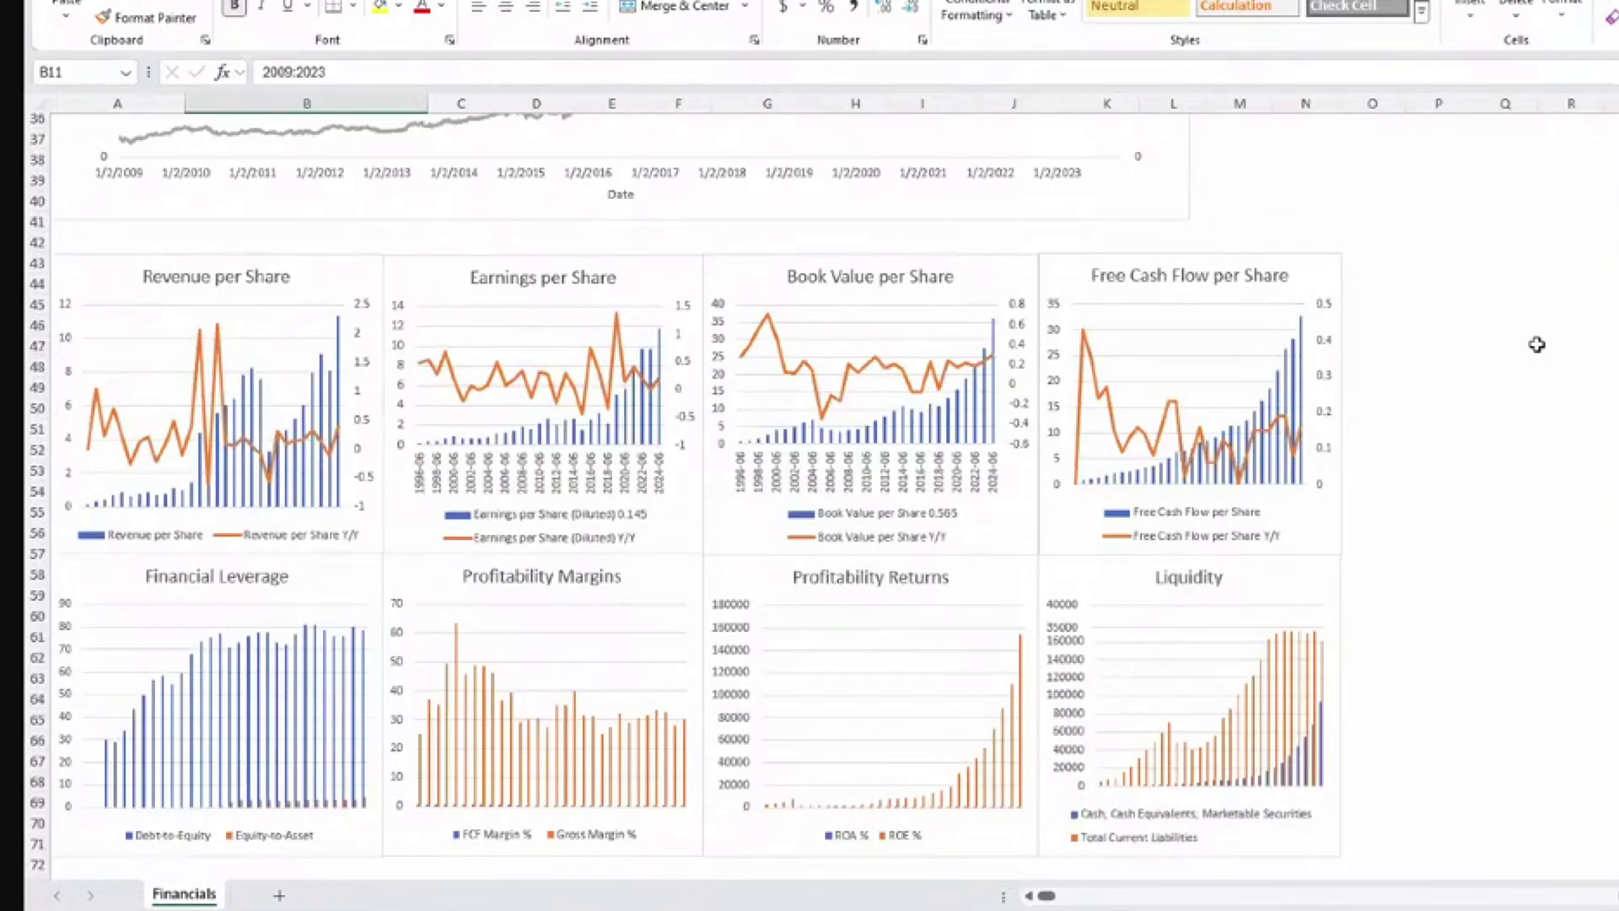
{"action": "scroll", "coordinate": [1536, 344], "scroll_direction": "up", "scroll_amount": 10}
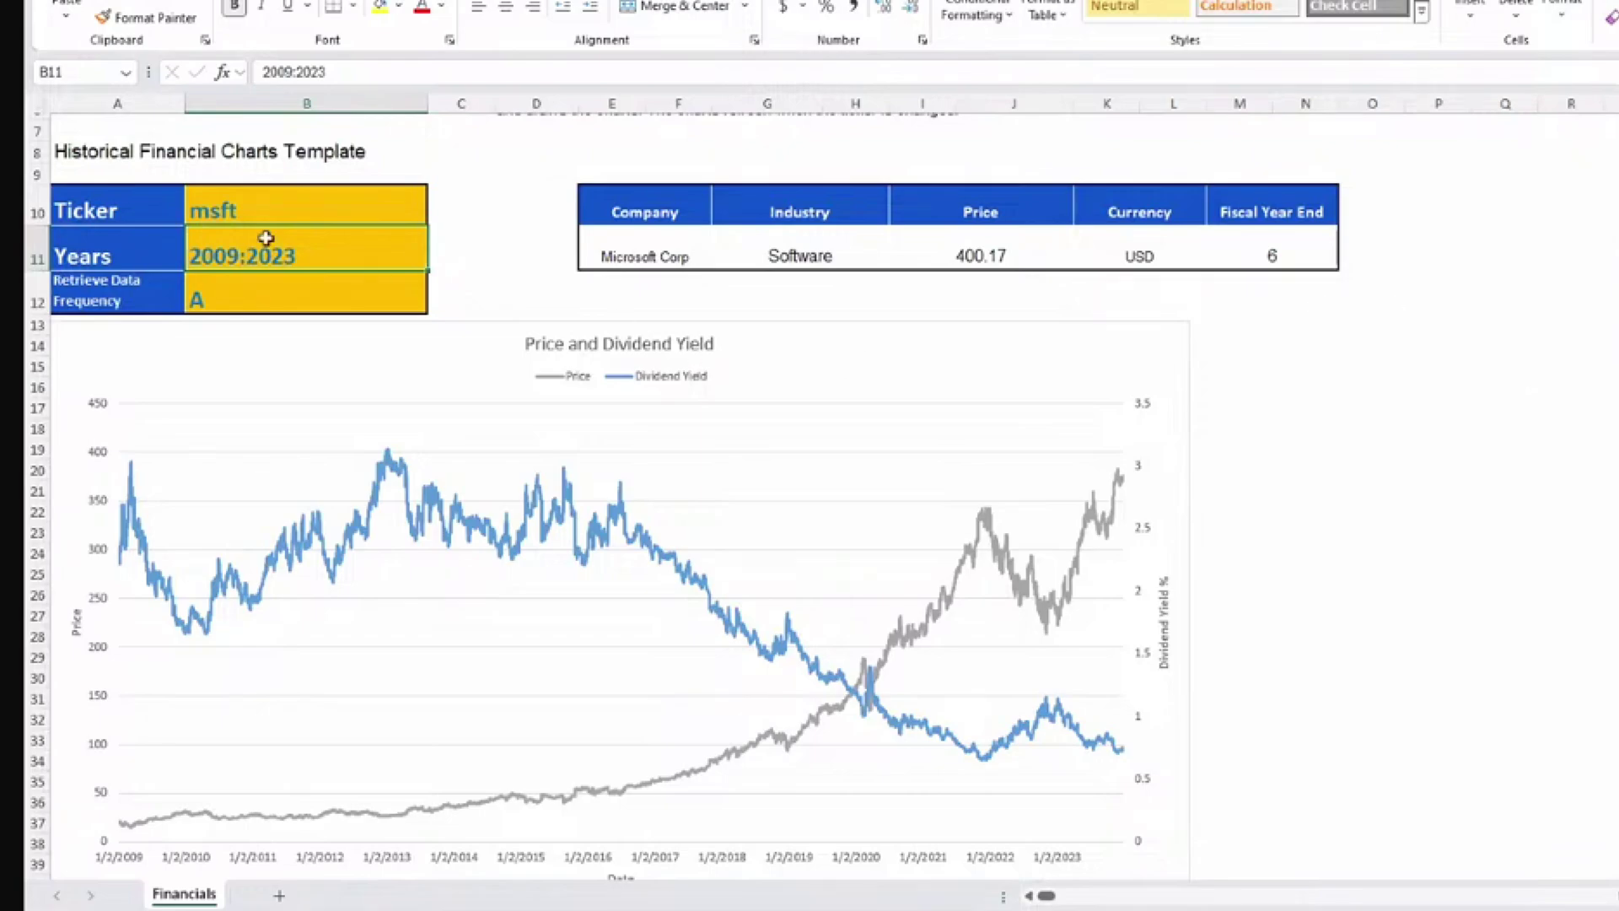
Inspect the ticker cell and the GURUF formulas behind Company, Industry, Price, Currency and Fiscal Year End.
{"action": "left_click", "coordinate": [253, 210]}
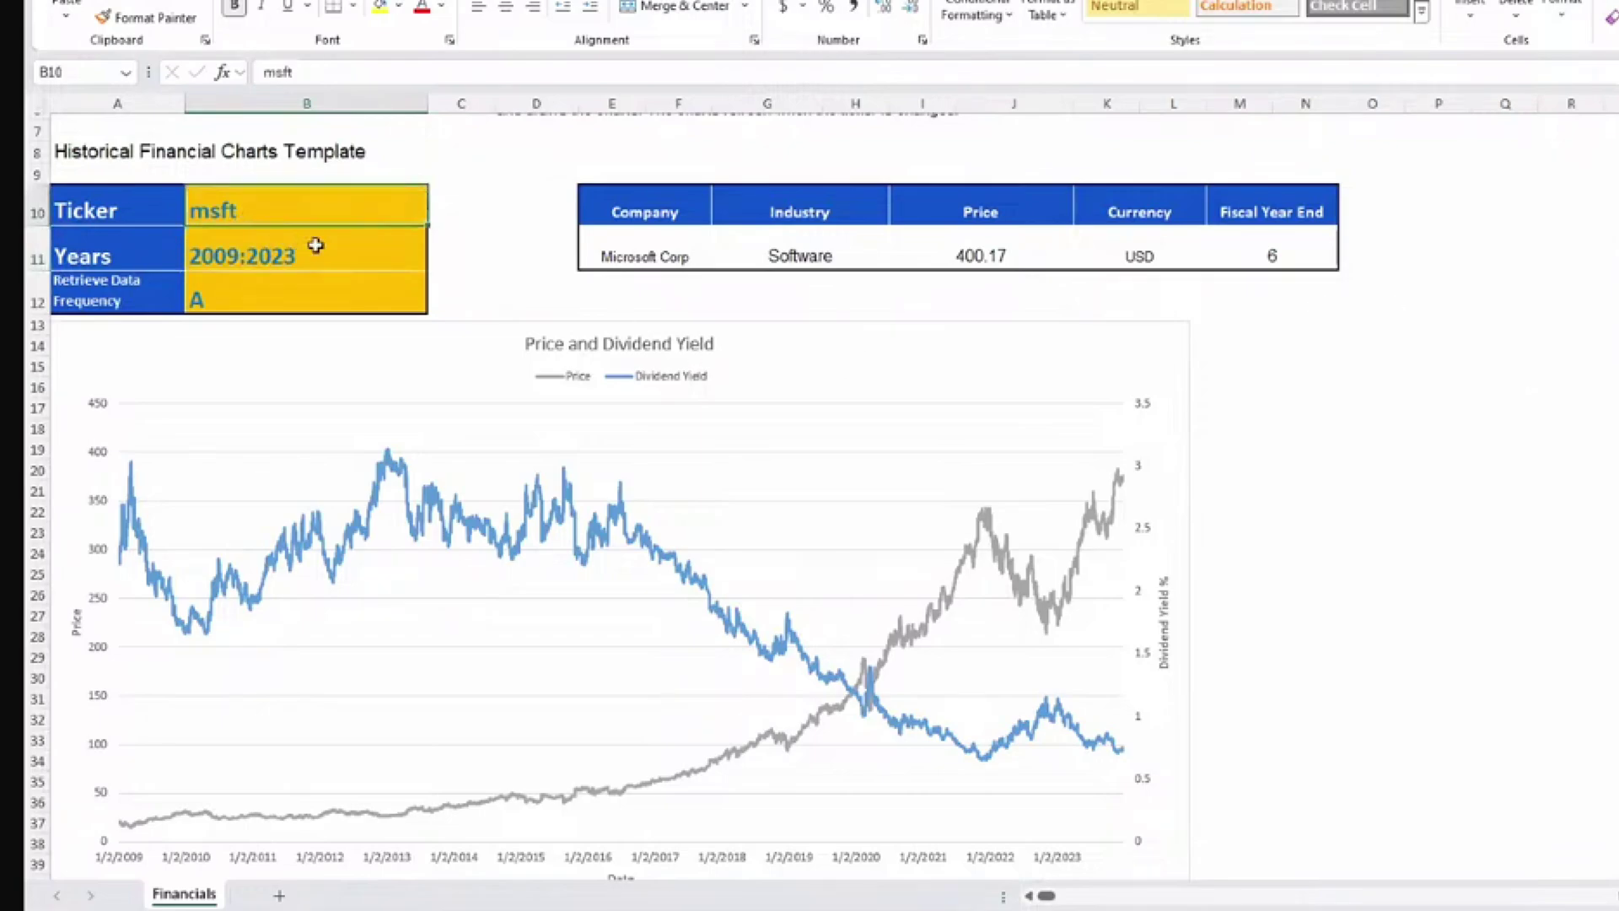
{"action": "left_click", "coordinate": [640, 258]}
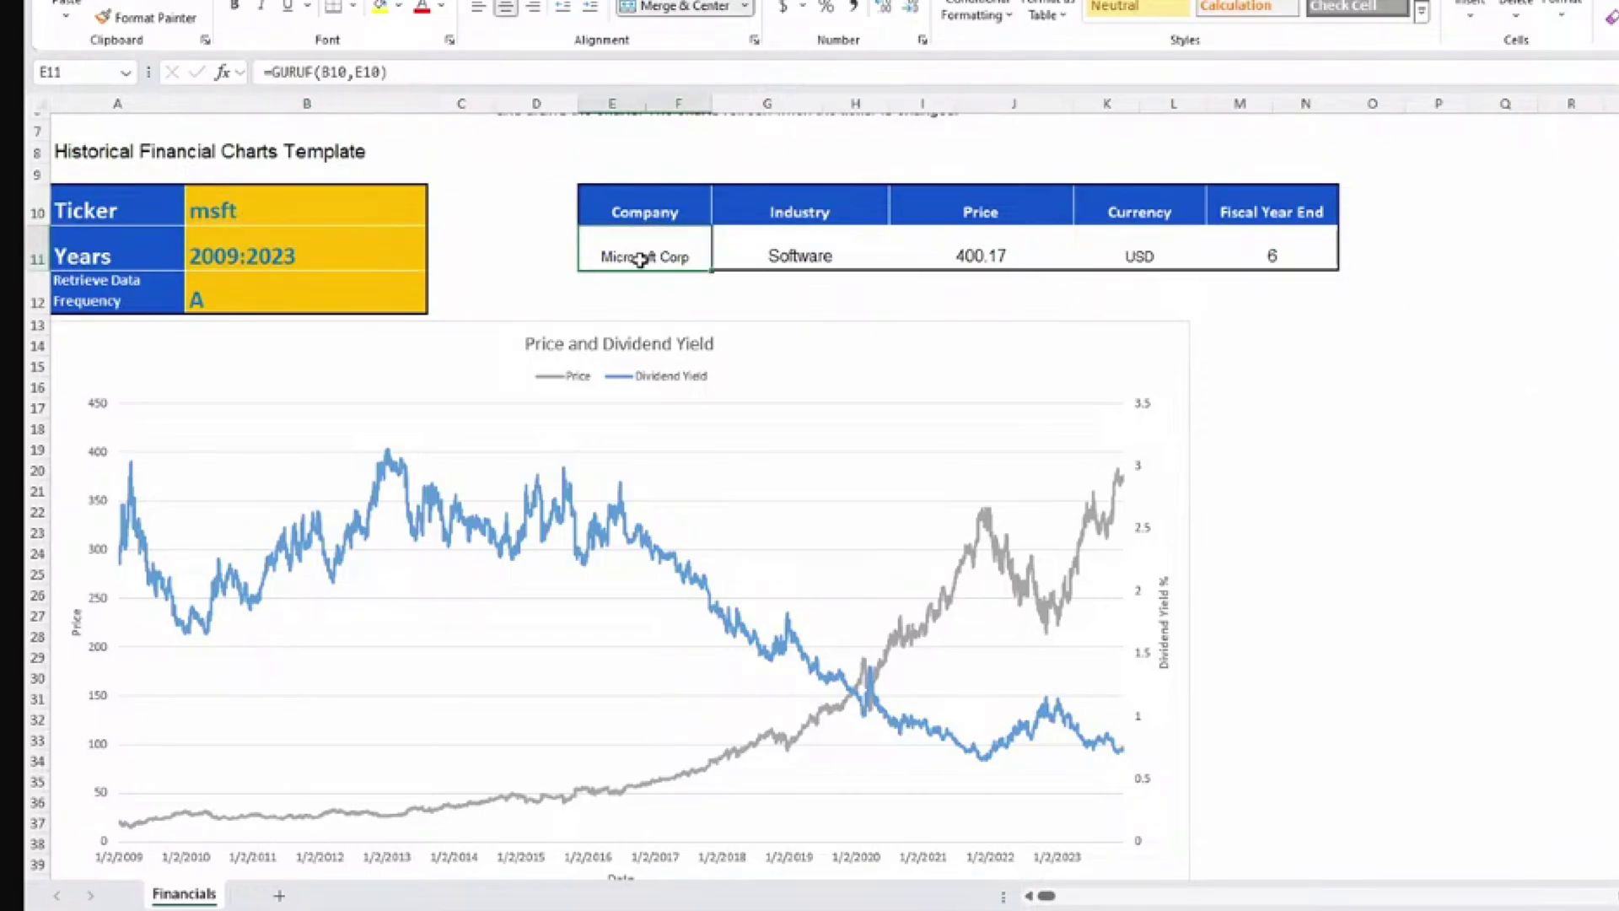
{"action": "left_click", "coordinate": [796, 259]}
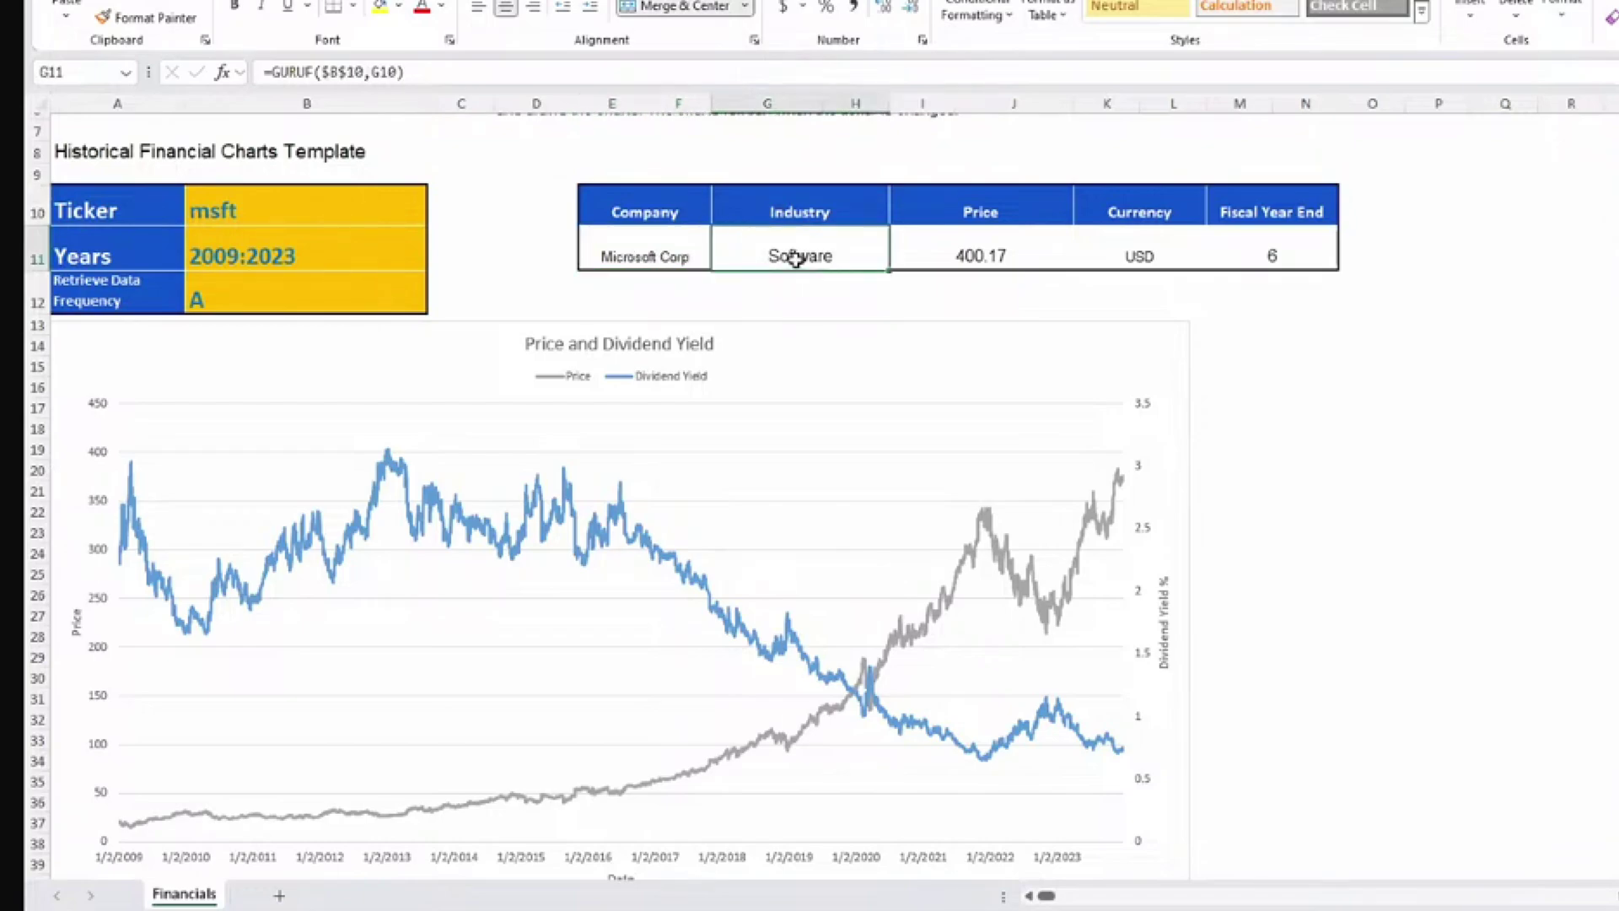
{"action": "left_click", "coordinate": [974, 256]}
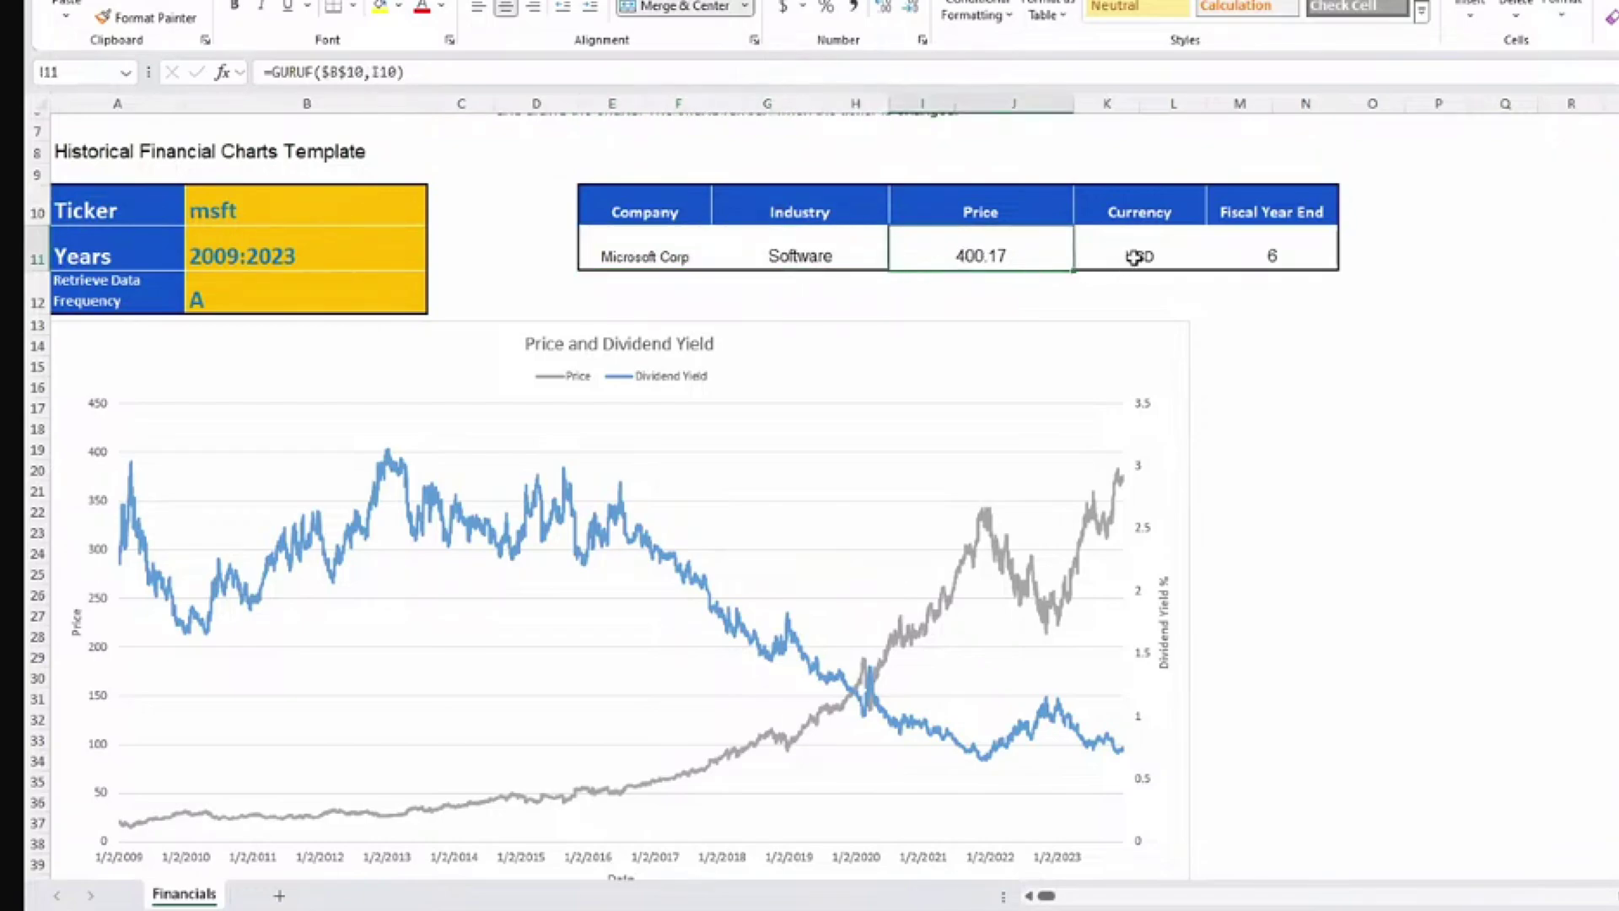
{"action": "left_click", "coordinate": [1135, 257]}
{"action": "left_click", "coordinate": [1294, 262]}
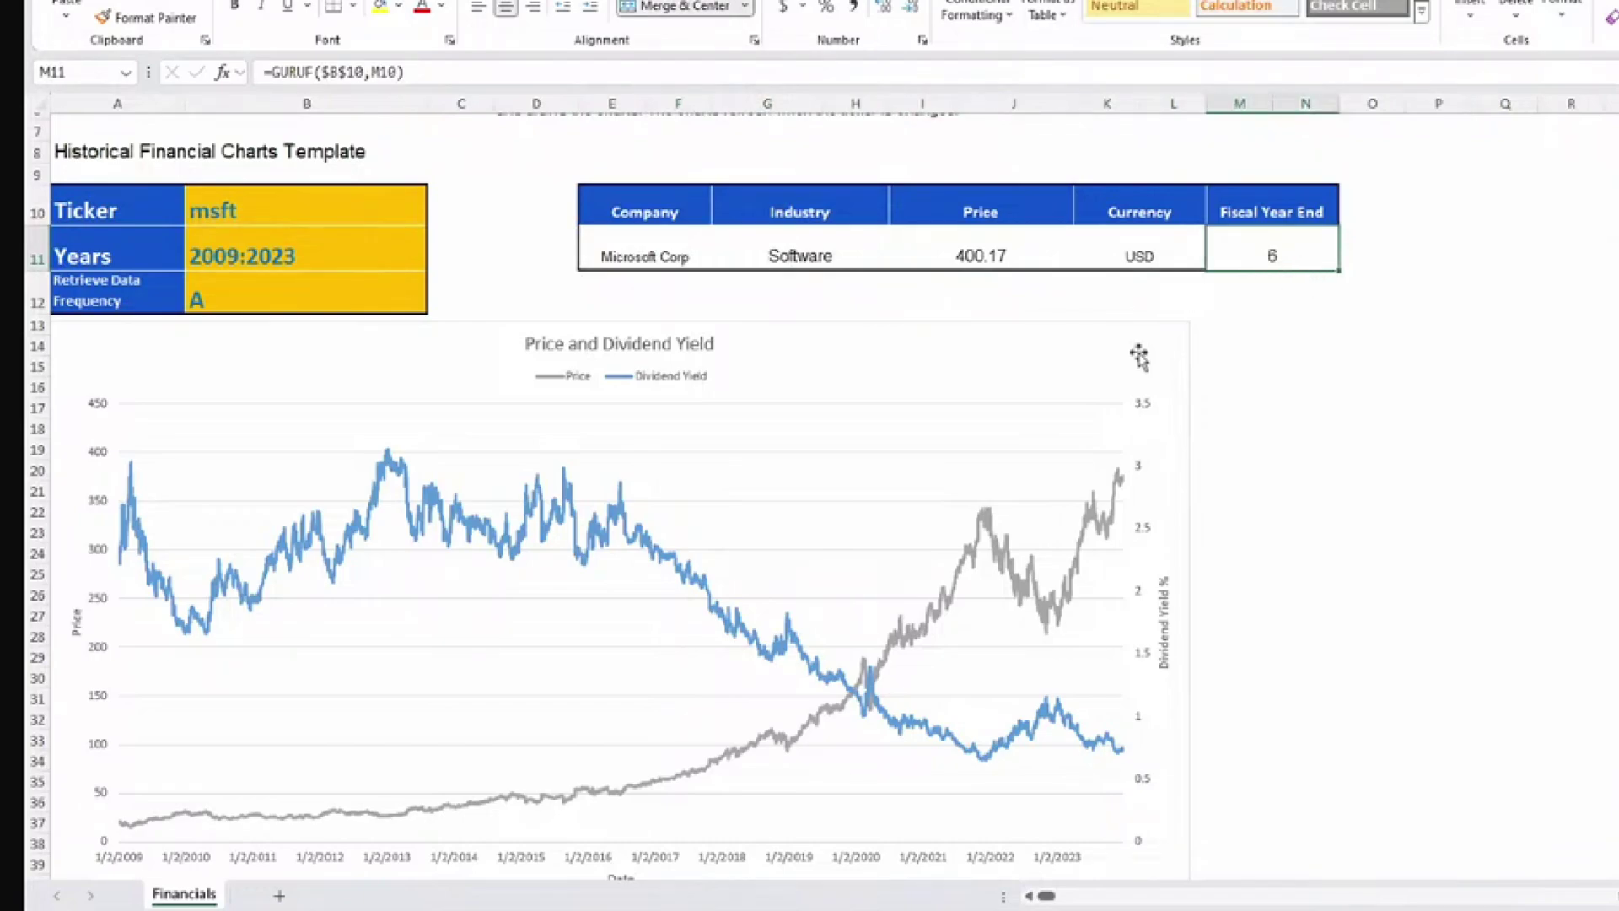
Examine the Price and Dividend Yield chart, the per-share and profitability charts, and the per-share data table with its sparklines.
{"action": "scroll", "coordinate": [1419, 579], "scroll_direction": "down", "scroll_amount": 1}
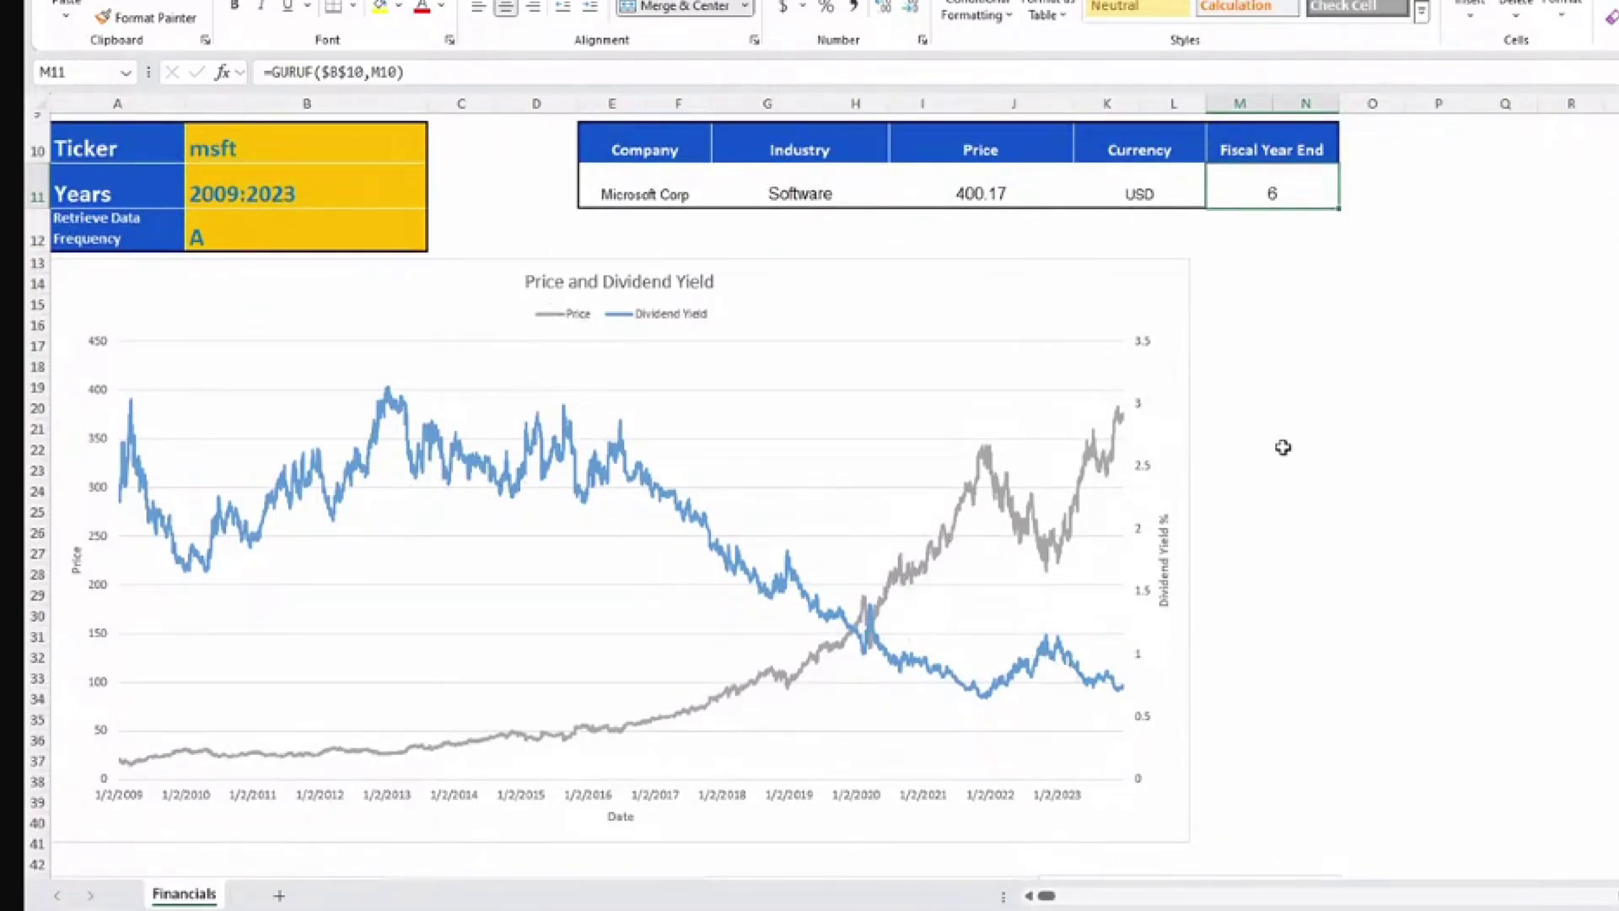
{"action": "scroll", "coordinate": [1282, 447], "scroll_direction": "down", "scroll_amount": 2}
{"action": "scroll", "coordinate": [1283, 447], "scroll_direction": "down", "scroll_amount": 5}
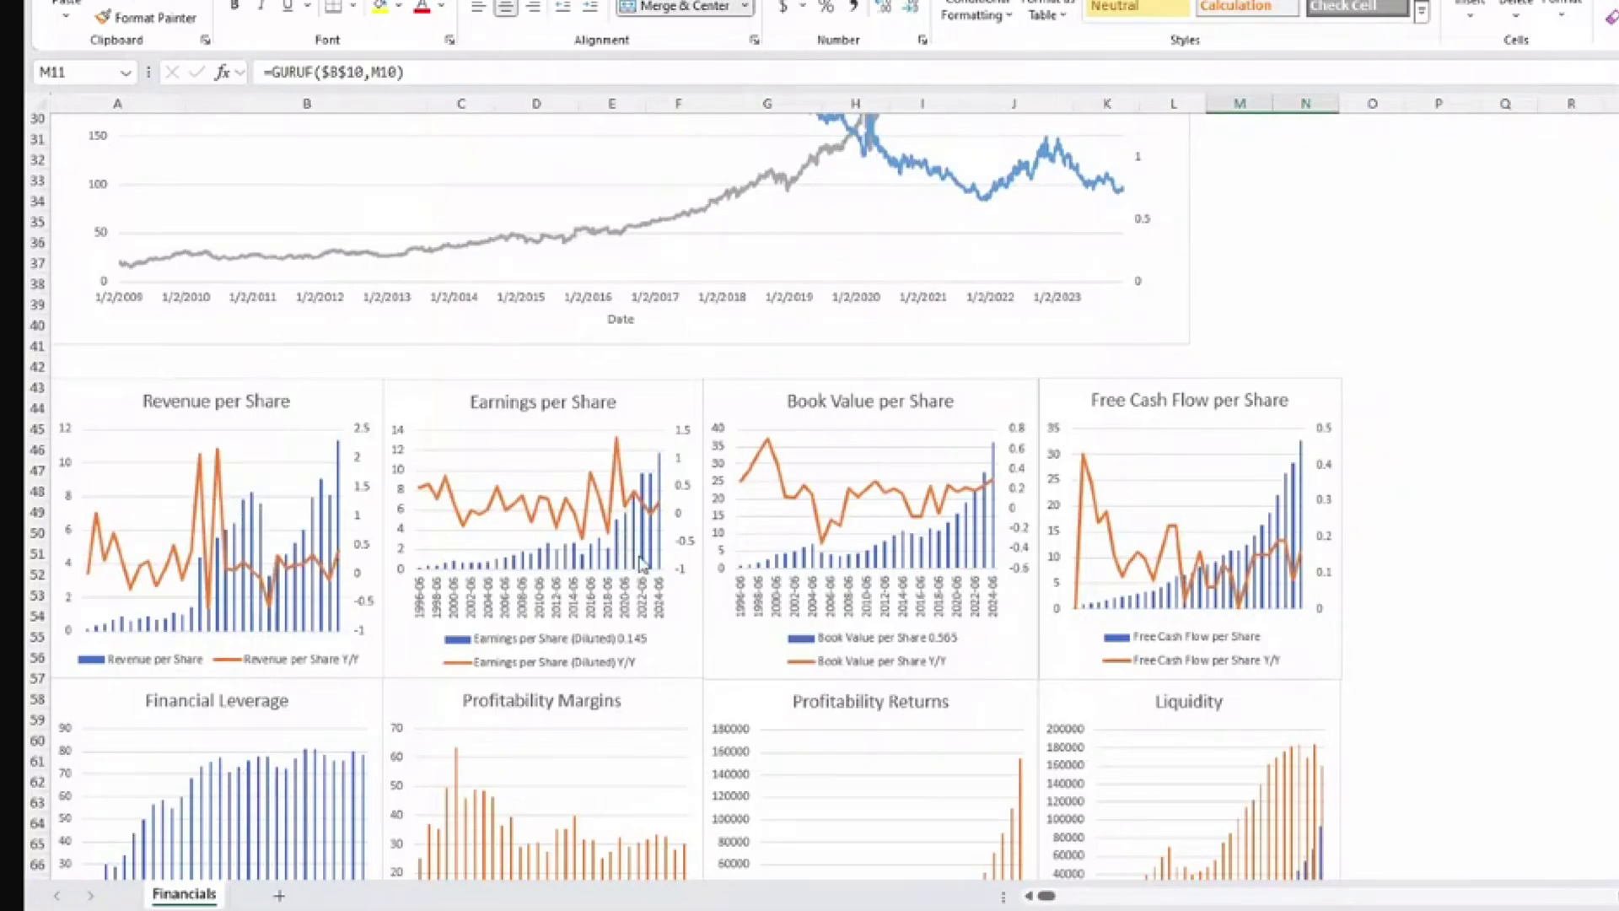
{"action": "scroll", "coordinate": [1045, 554], "scroll_direction": "down", "scroll_amount": 7}
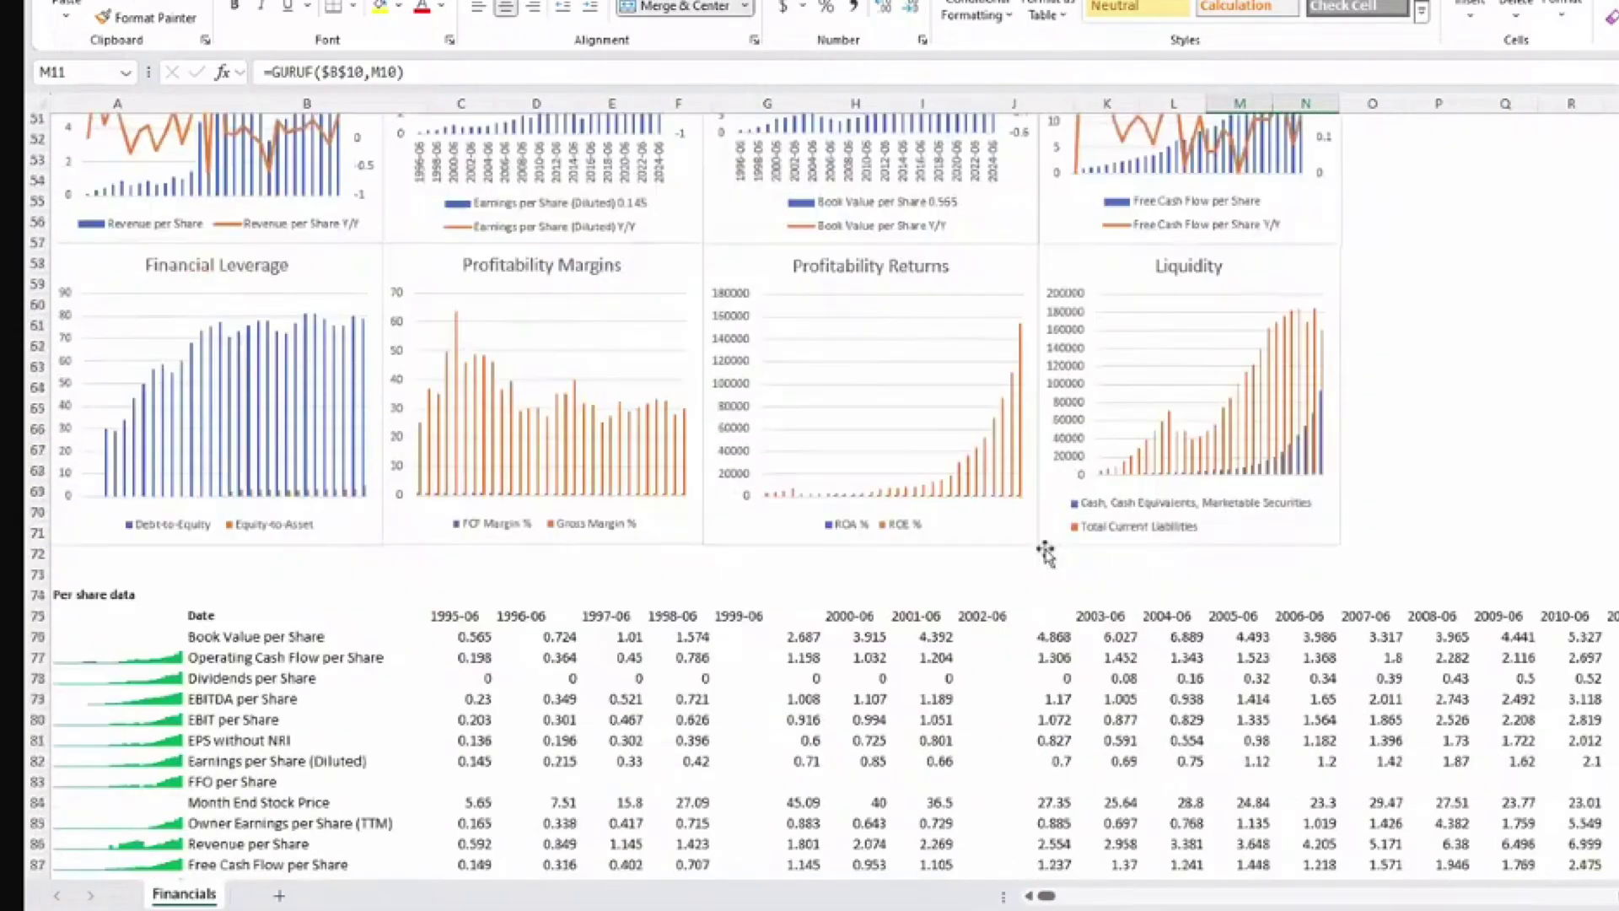
{"action": "scroll", "coordinate": [1046, 553], "scroll_direction": "down", "scroll_amount": 7}
{"action": "scroll", "coordinate": [1045, 548], "scroll_direction": "down", "scroll_amount": 4}
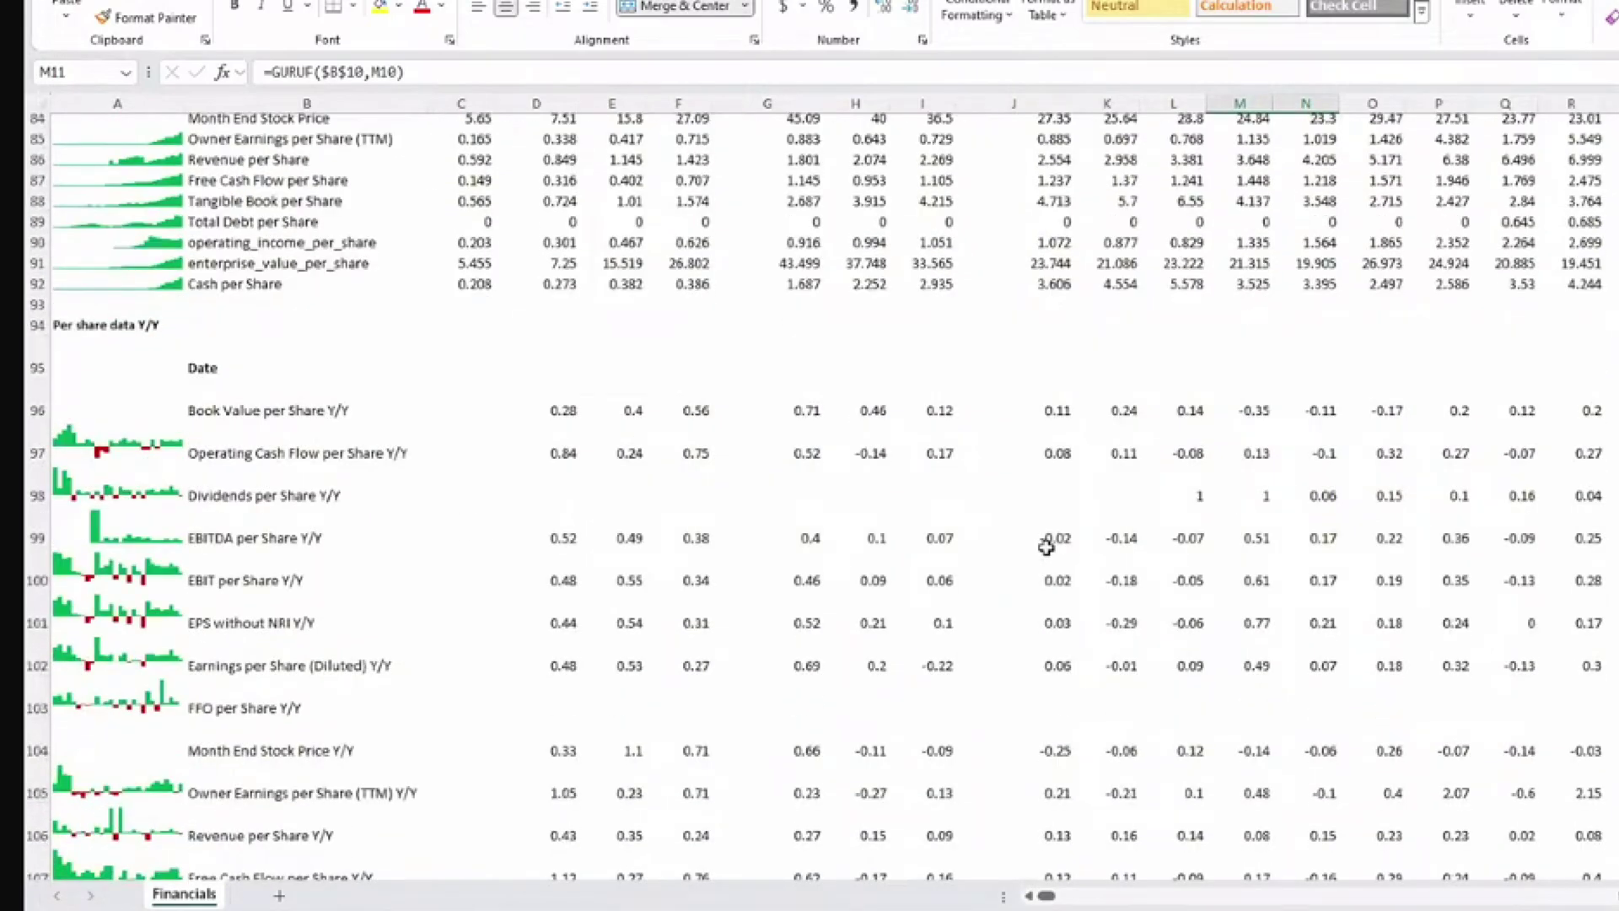
{"action": "scroll", "coordinate": [147, 262], "scroll_direction": "up", "scroll_amount": 3}
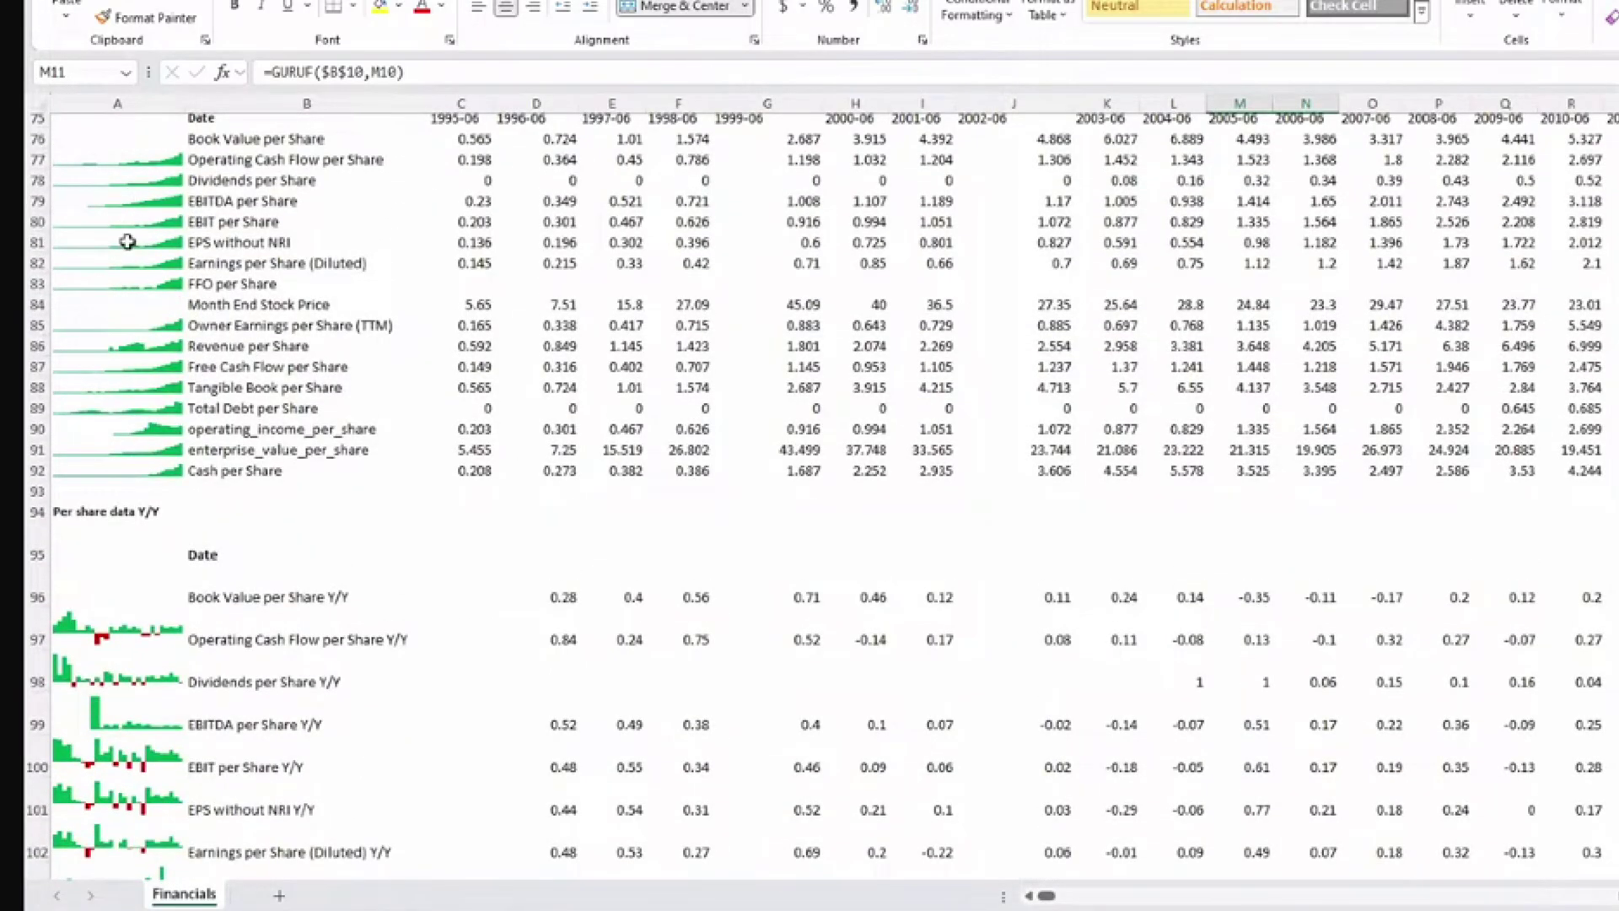
Review the year-over-year per-share figures, the Ratios section and the balance sheet rows further down the Financials sheet.
{"action": "scroll", "coordinate": [416, 481], "scroll_direction": "down", "scroll_amount": 9}
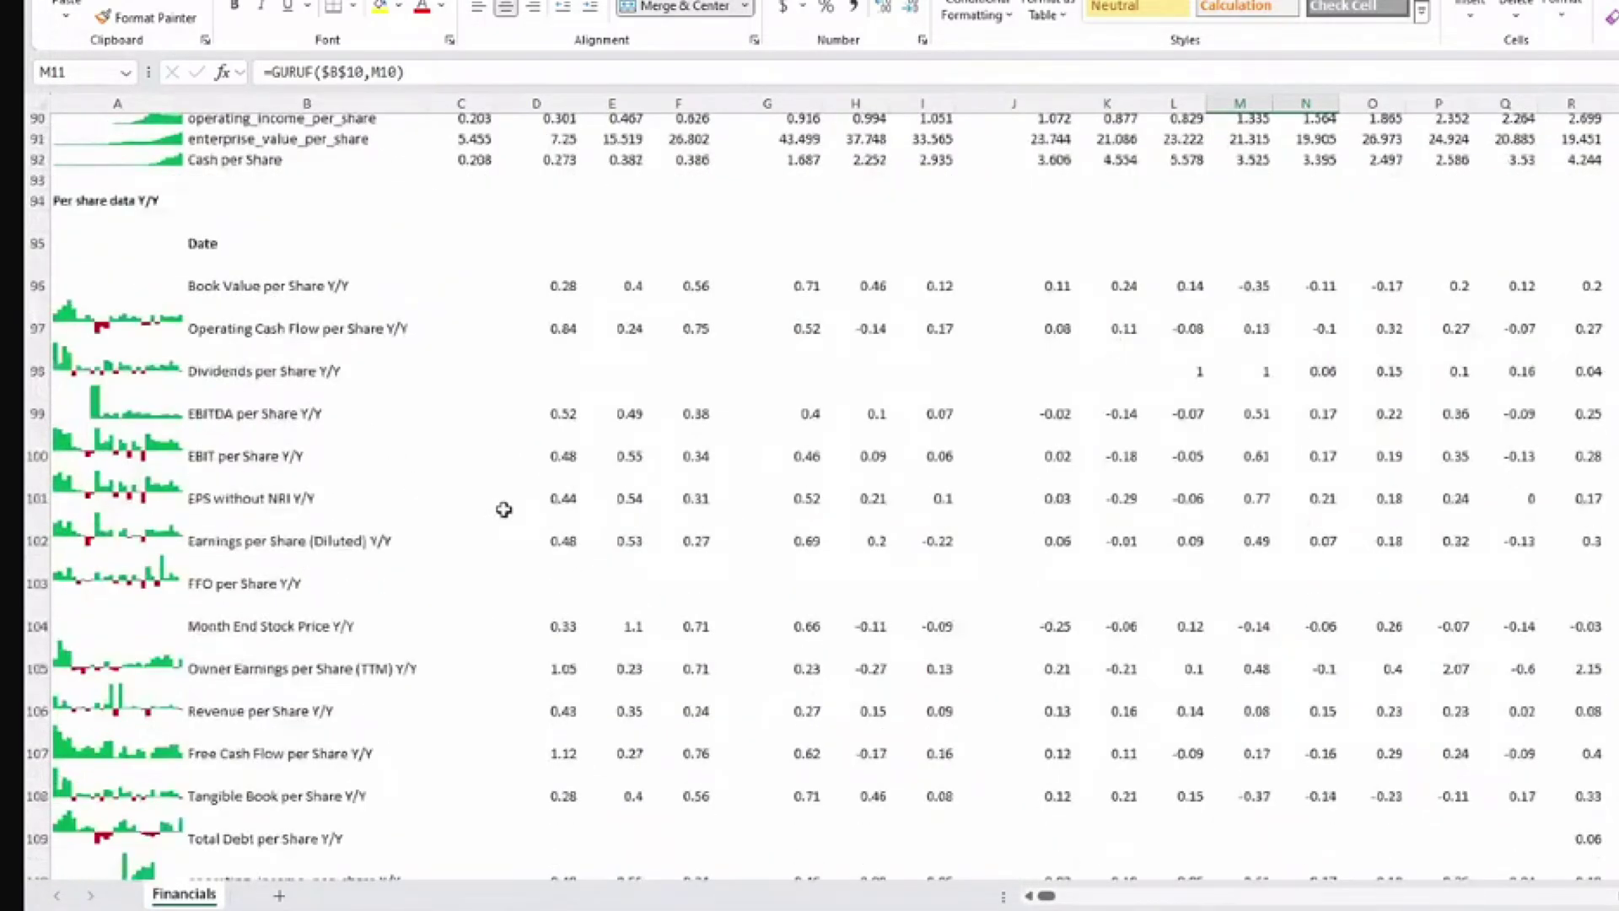
{"action": "scroll", "coordinate": [511, 509], "scroll_direction": "down", "scroll_amount": 12}
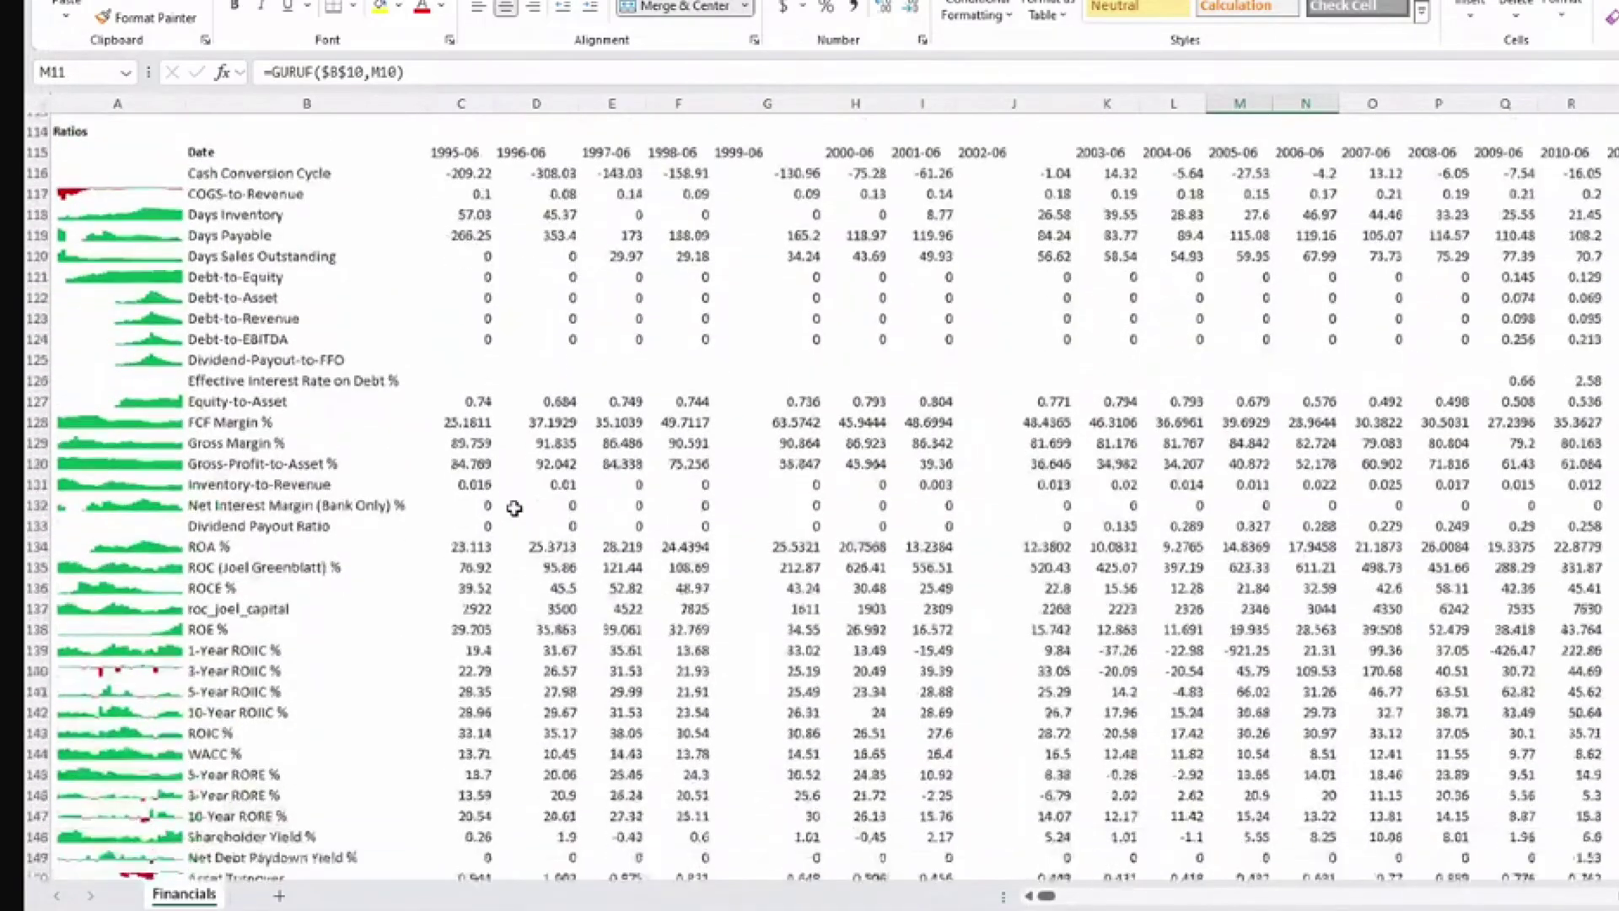
{"action": "scroll", "coordinate": [515, 506], "scroll_direction": "down", "scroll_amount": 20}
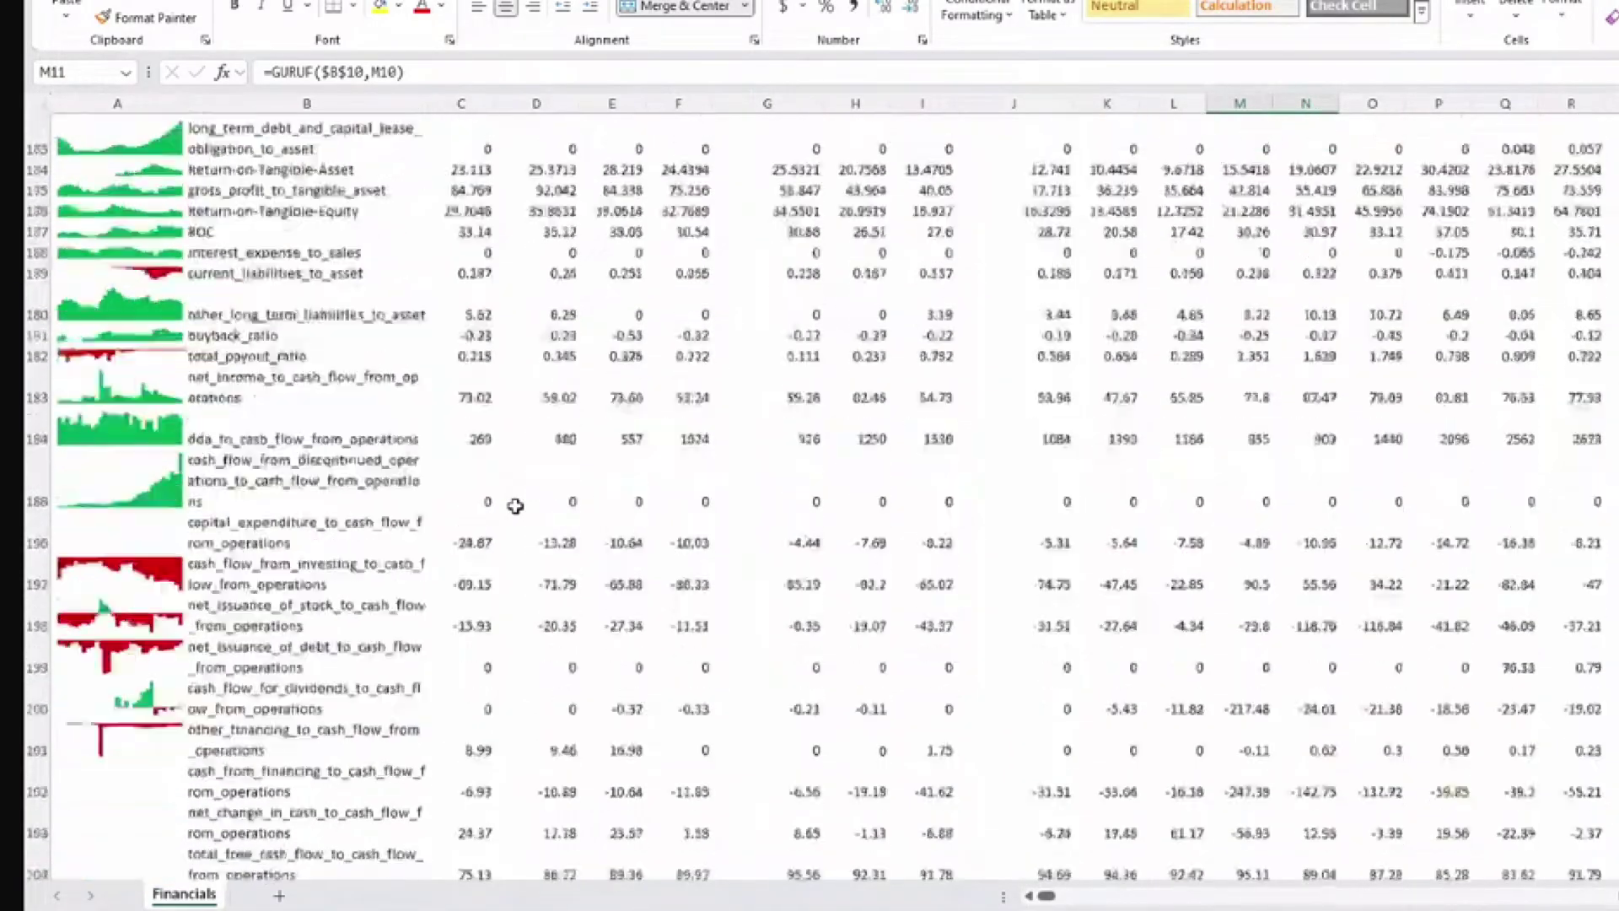
{"action": "scroll", "coordinate": [516, 504], "scroll_direction": "down", "scroll_amount": 9}
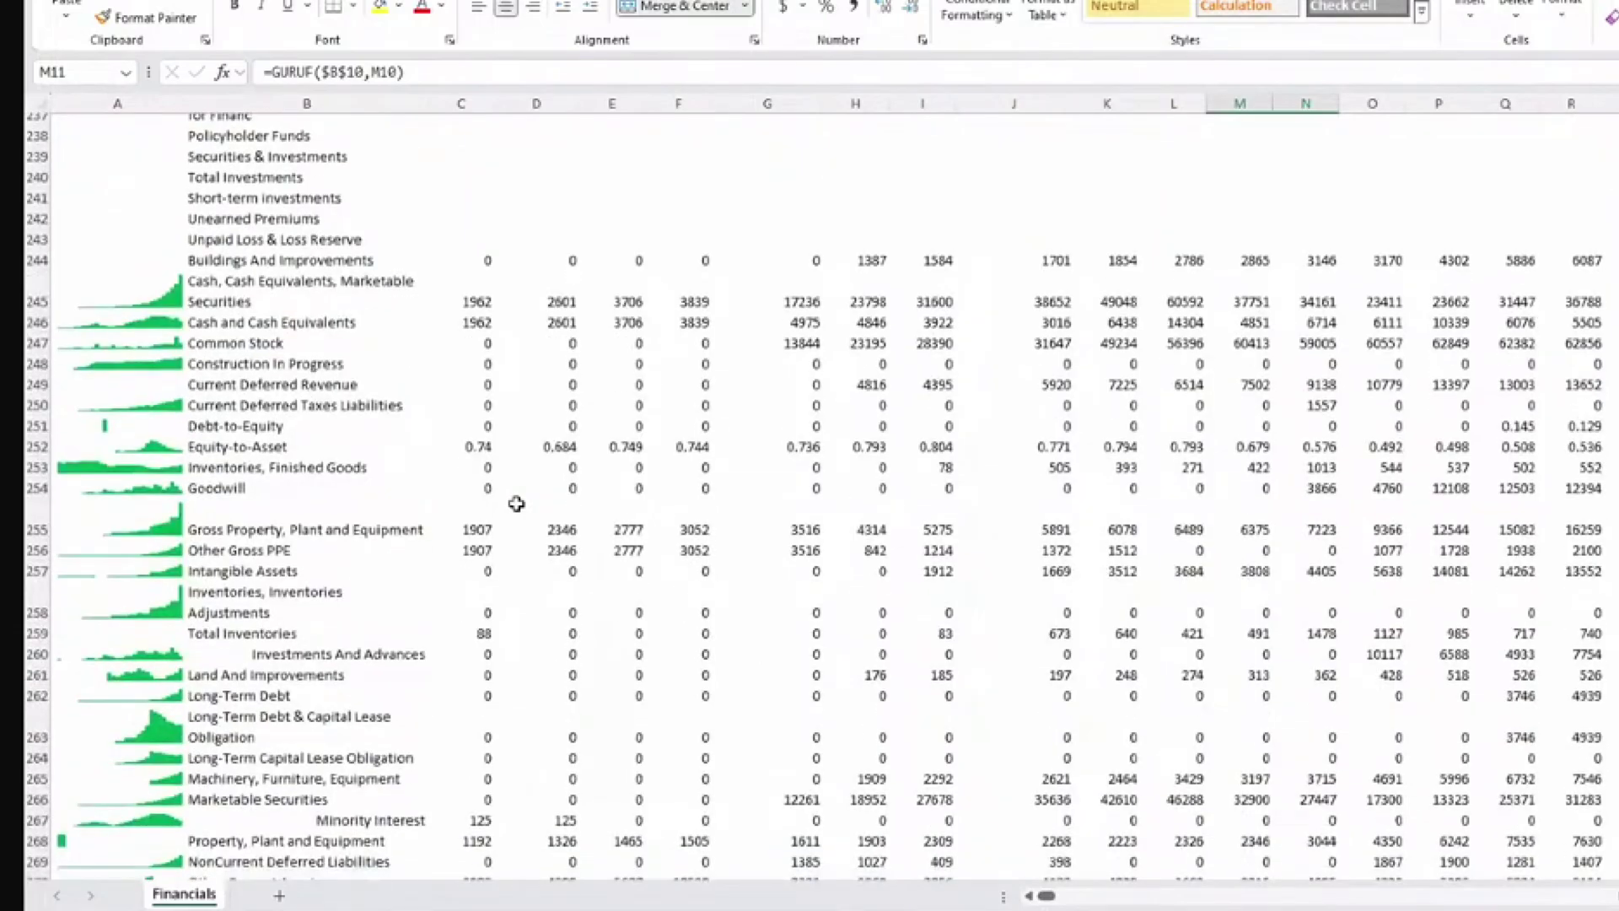
{"action": "scroll", "coordinate": [519, 503], "scroll_direction": "up", "scroll_amount": 19}
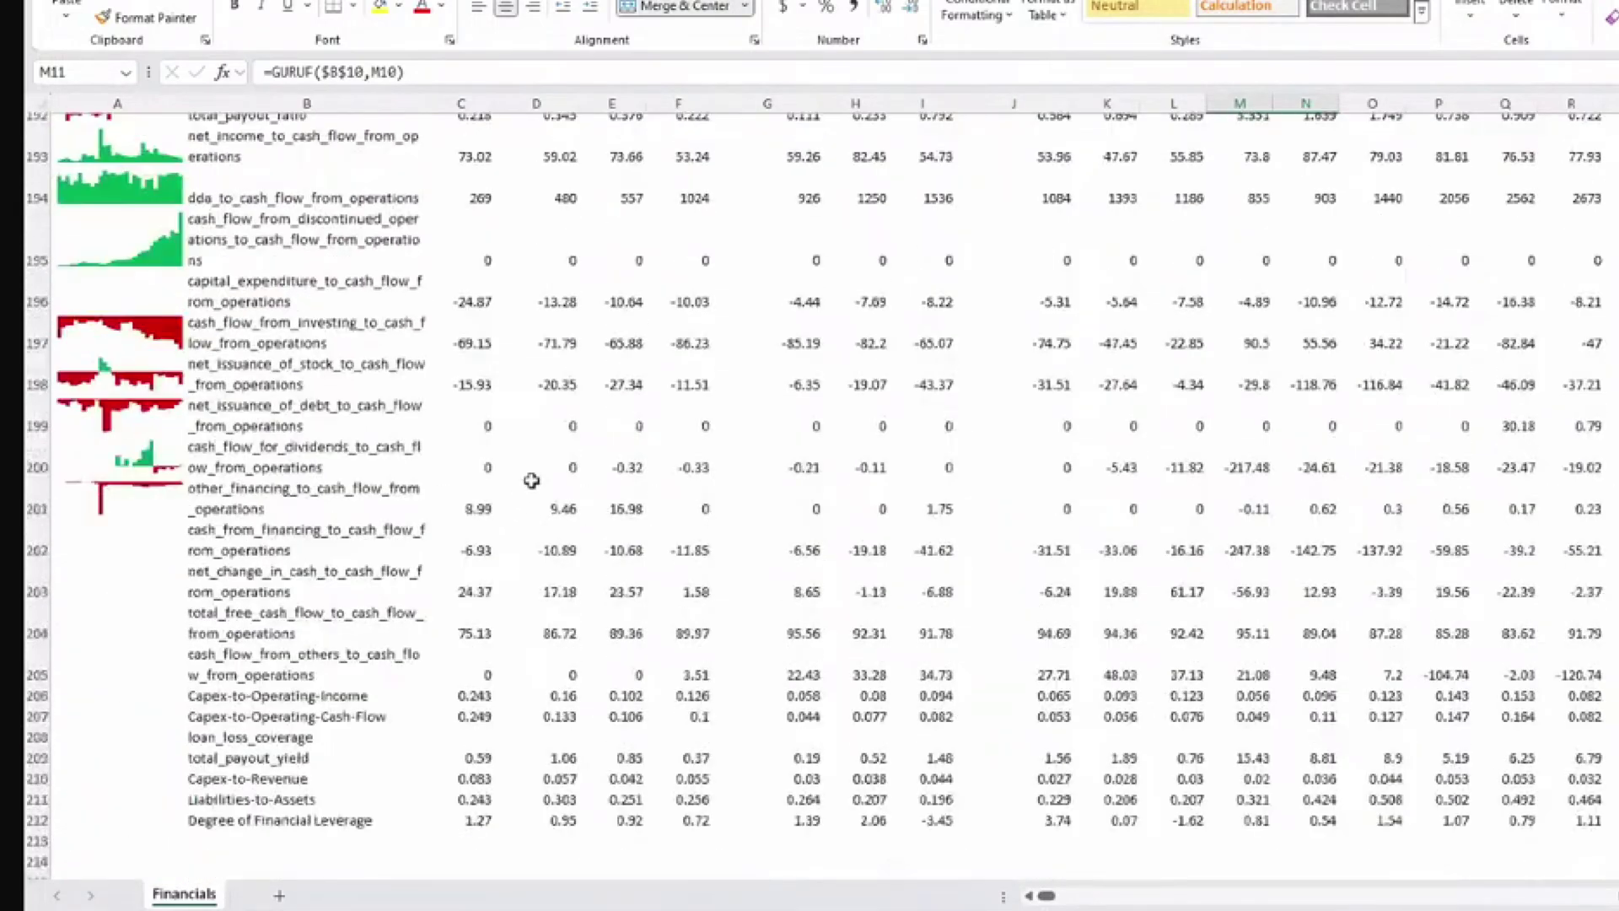
{"action": "scroll", "coordinate": [848, 438], "scroll_direction": "up", "scroll_amount": 13}
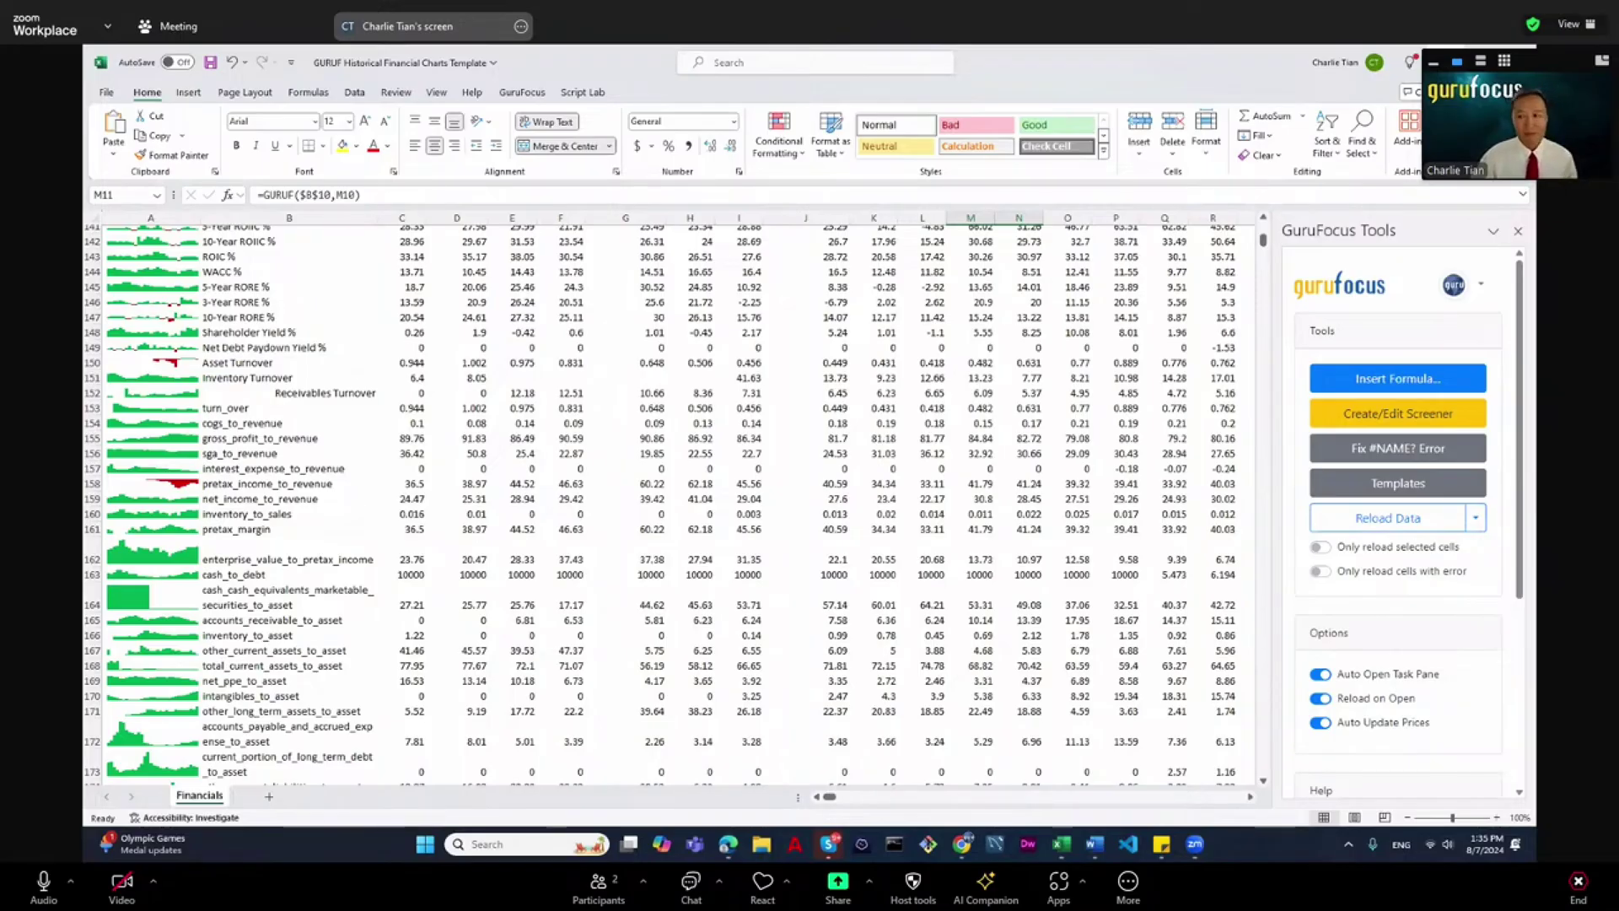
Switch to the Book1 workbook with the screened stocks and close it without saving.
{"action": "key", "text": "alt+Tab"}
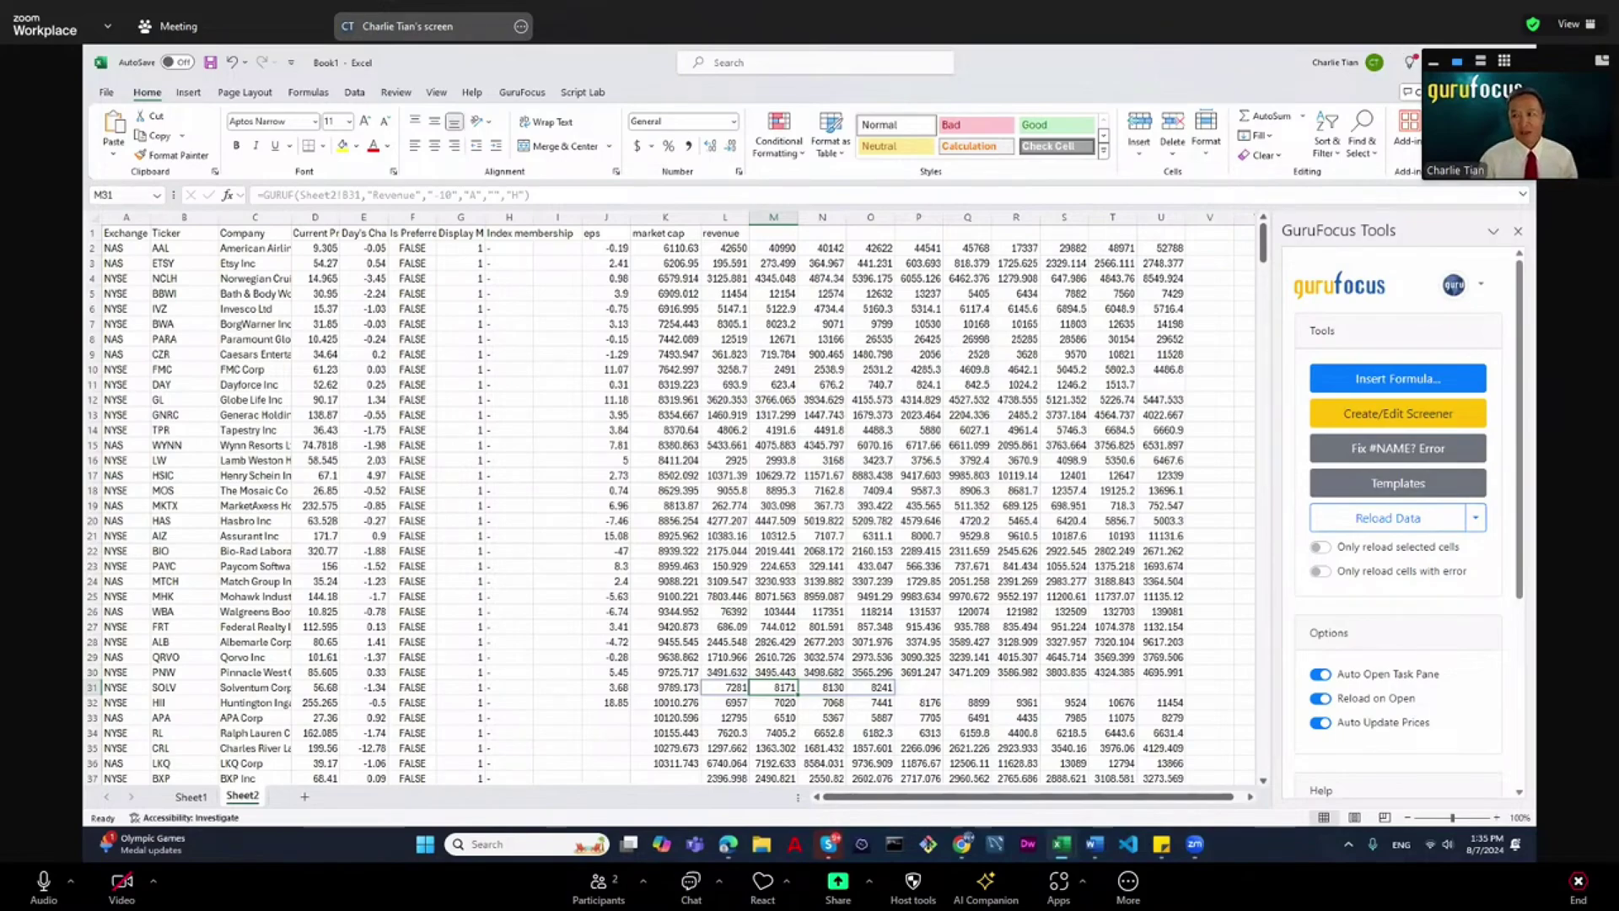
{"action": "key", "text": "ctrl+w"}
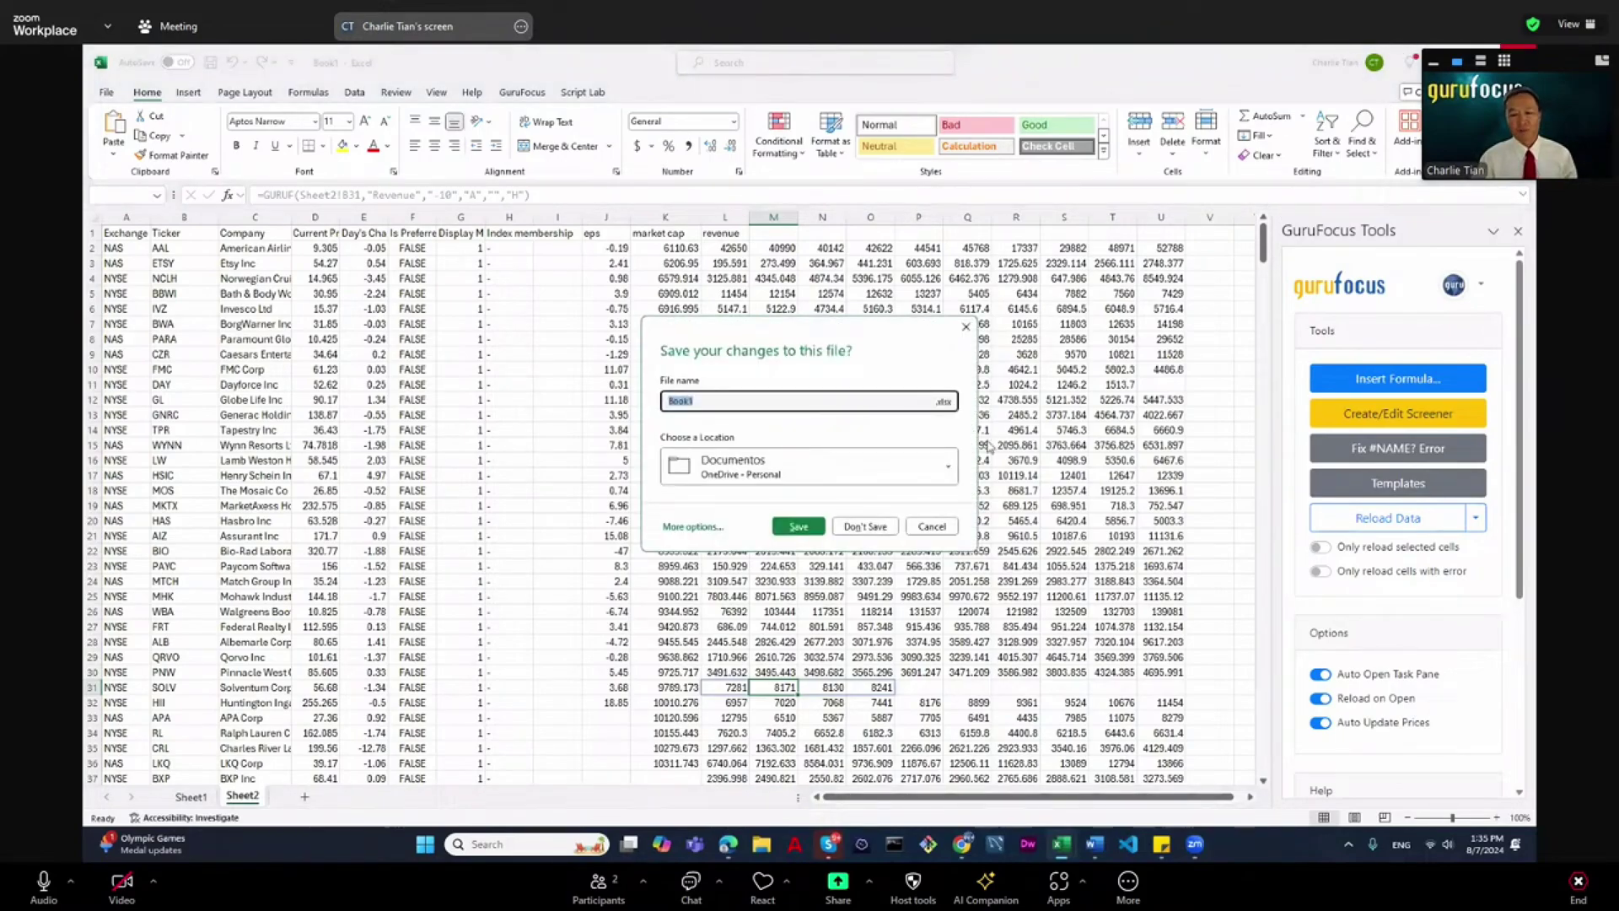
{"action": "left_click", "coordinate": [885, 533]}
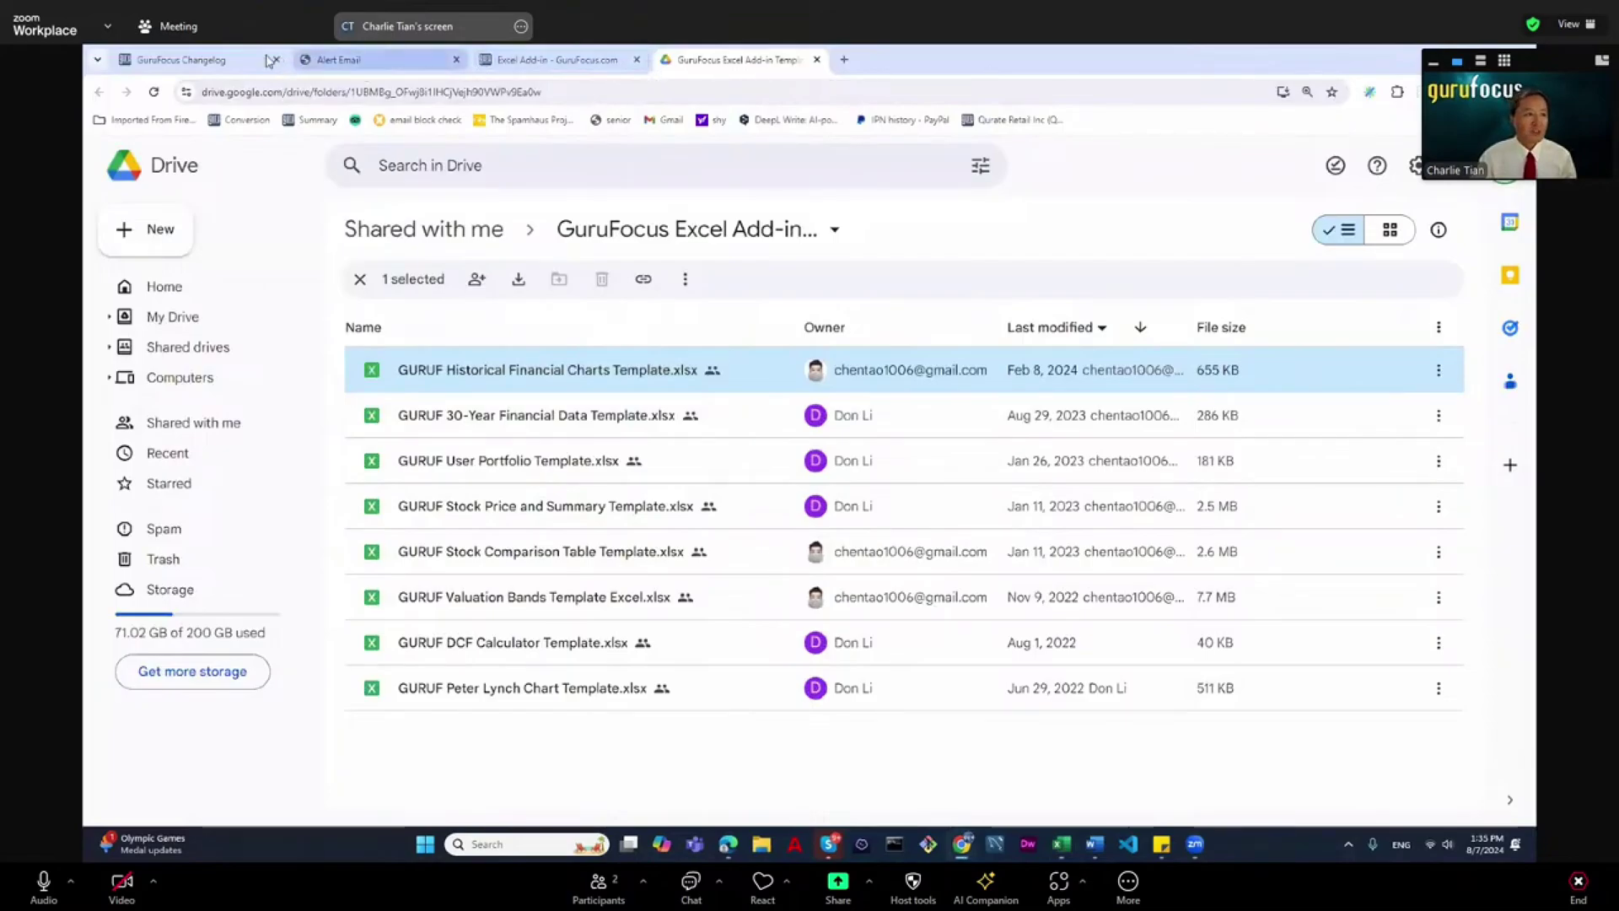
In Chrome, go from the GuruFocus Changelog page to the Contact Us page for creating a support ticket.
{"action": "left_click", "coordinate": [226, 60]}
{"action": "mouse_move", "coordinate": [1391, 169]}
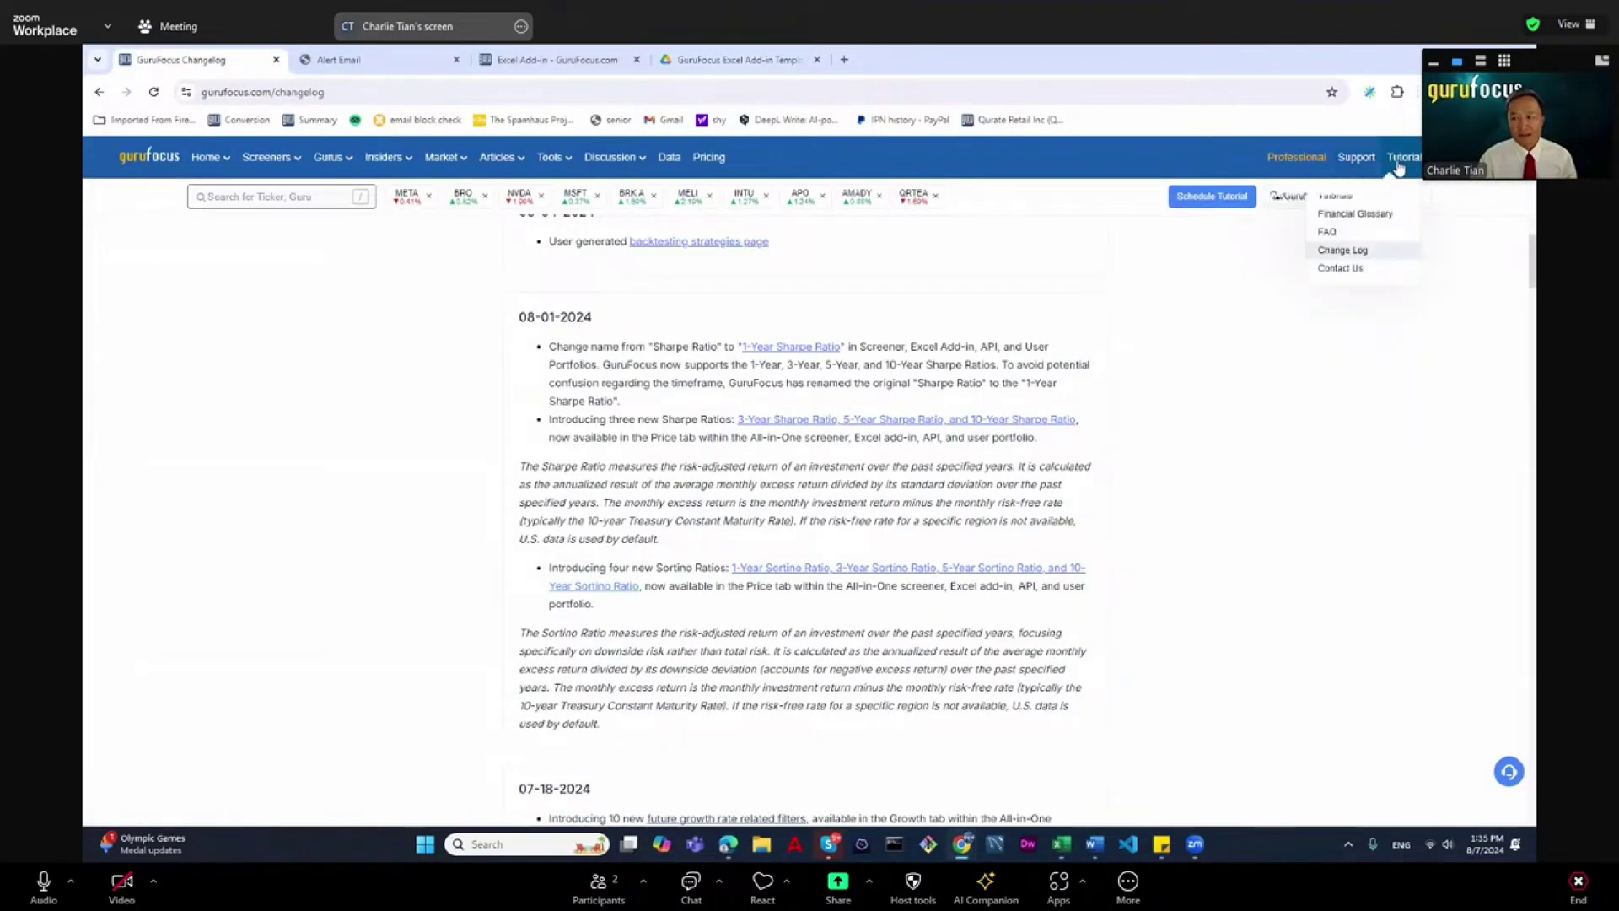
{"action": "left_click", "coordinate": [1351, 270]}
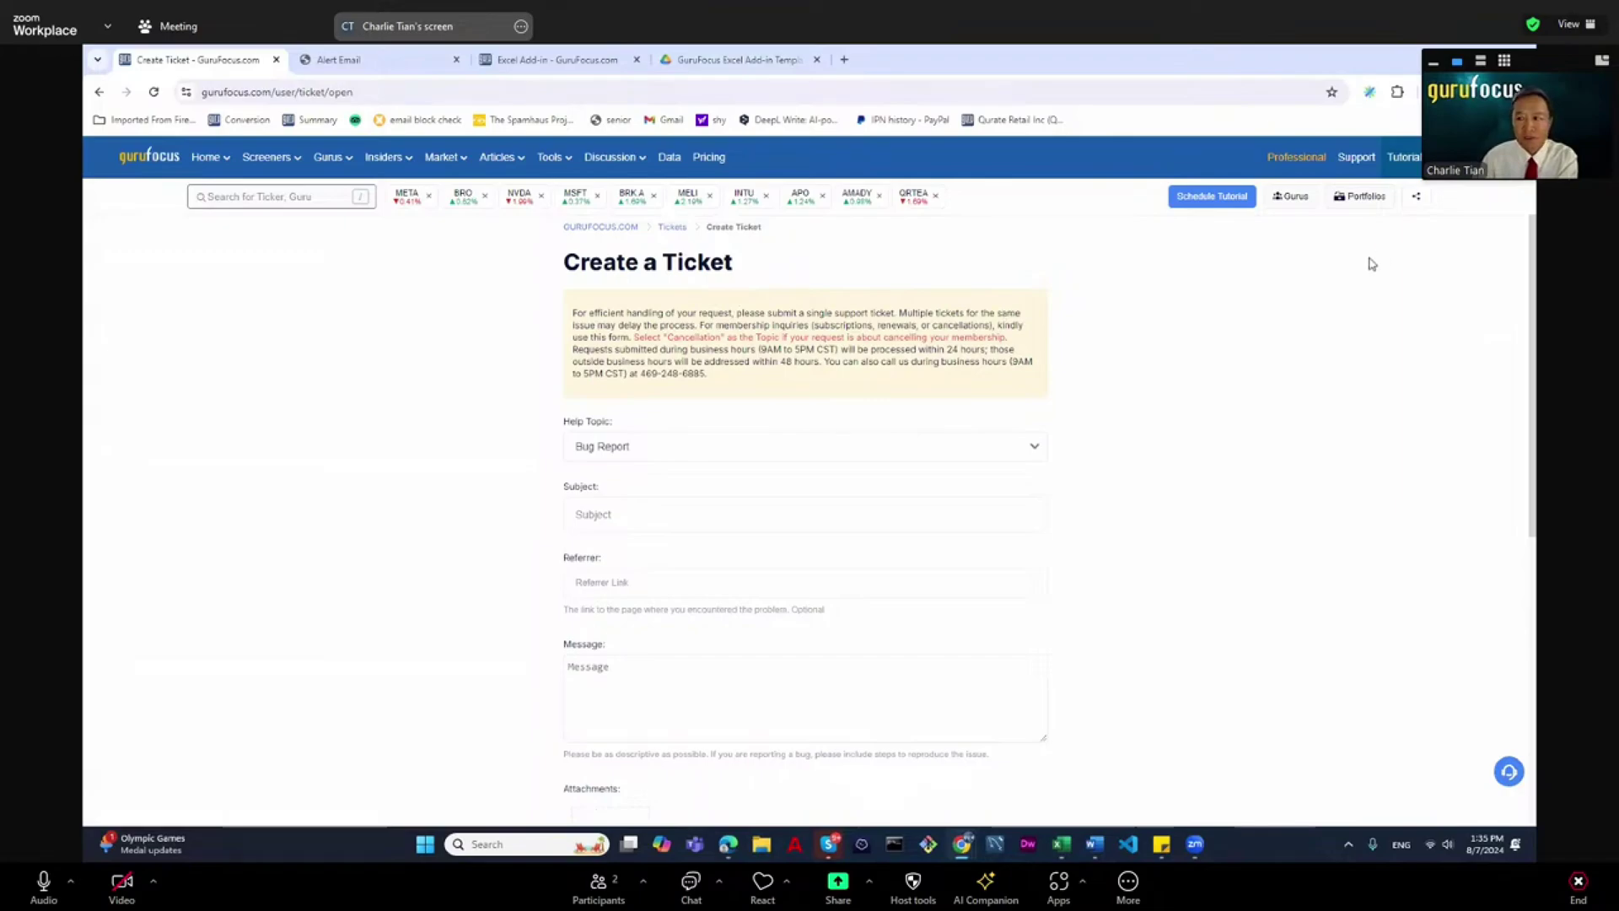
Open the Schedule Tutorial page and view the available session times for August 16 and August 14, 2024.
{"action": "mouse_move", "coordinate": [1359, 167]}
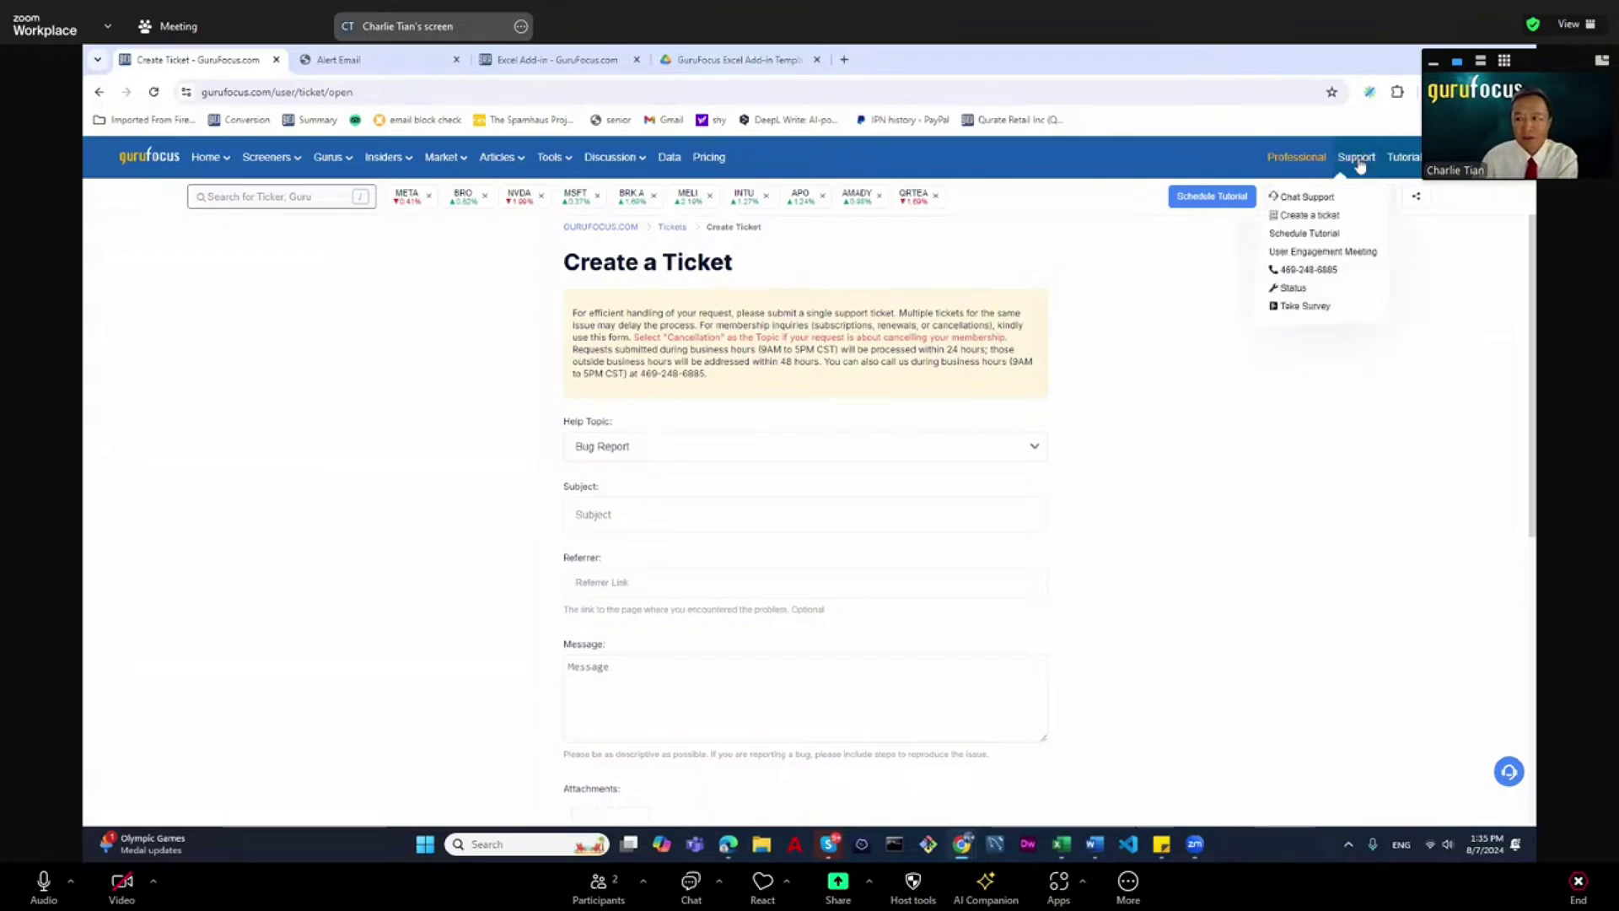
{"action": "left_click", "coordinate": [1316, 240]}
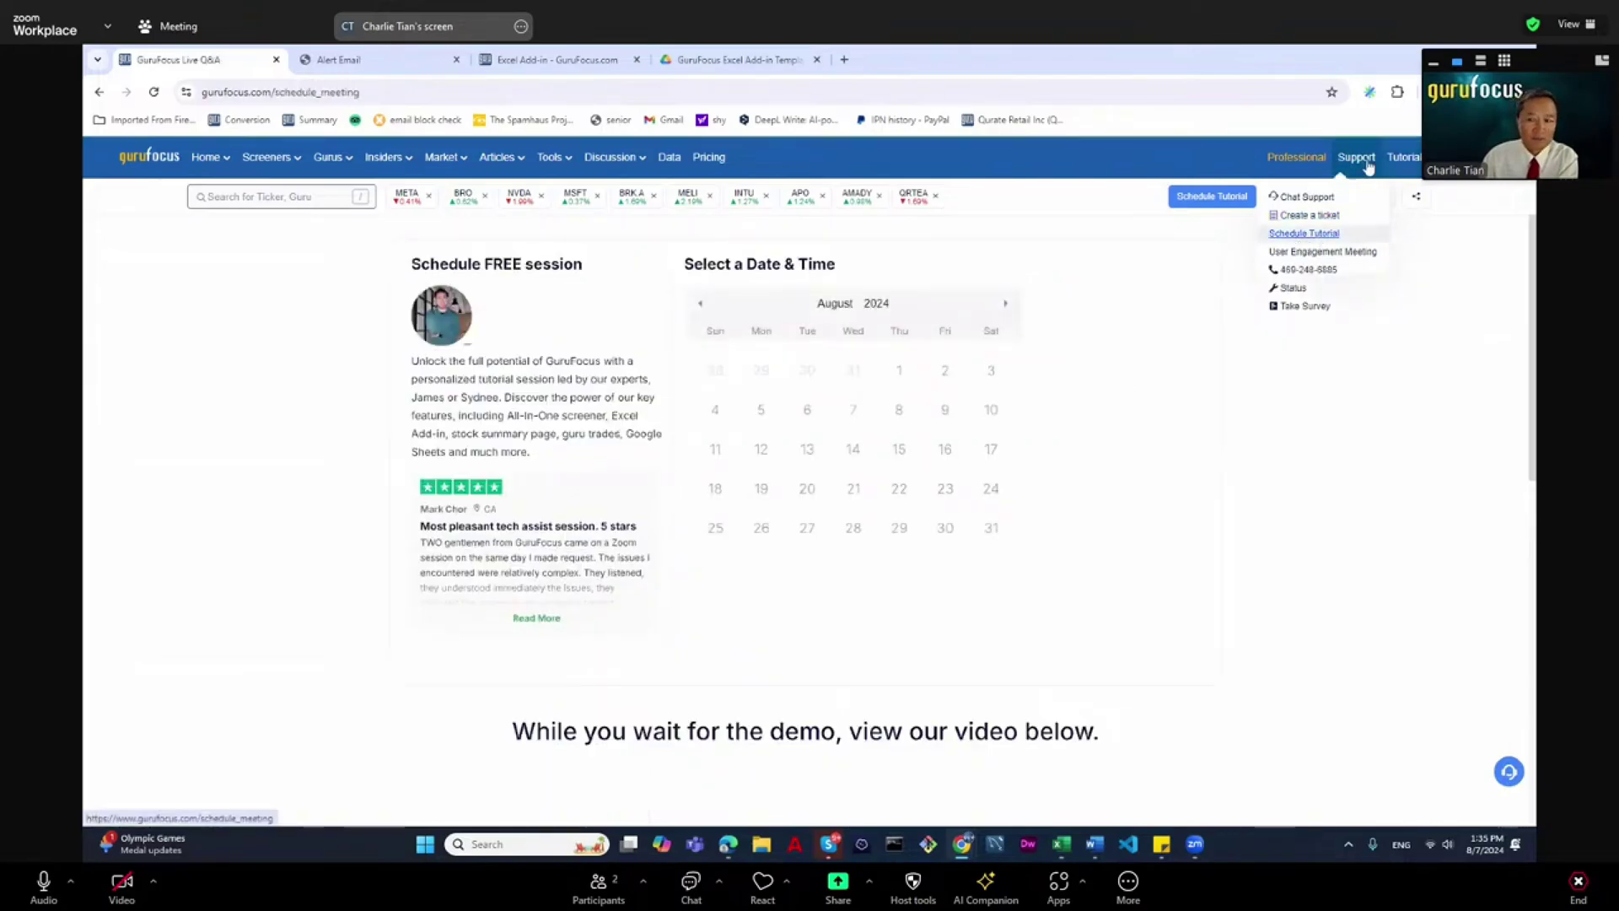
{"action": "left_click", "coordinate": [942, 450]}
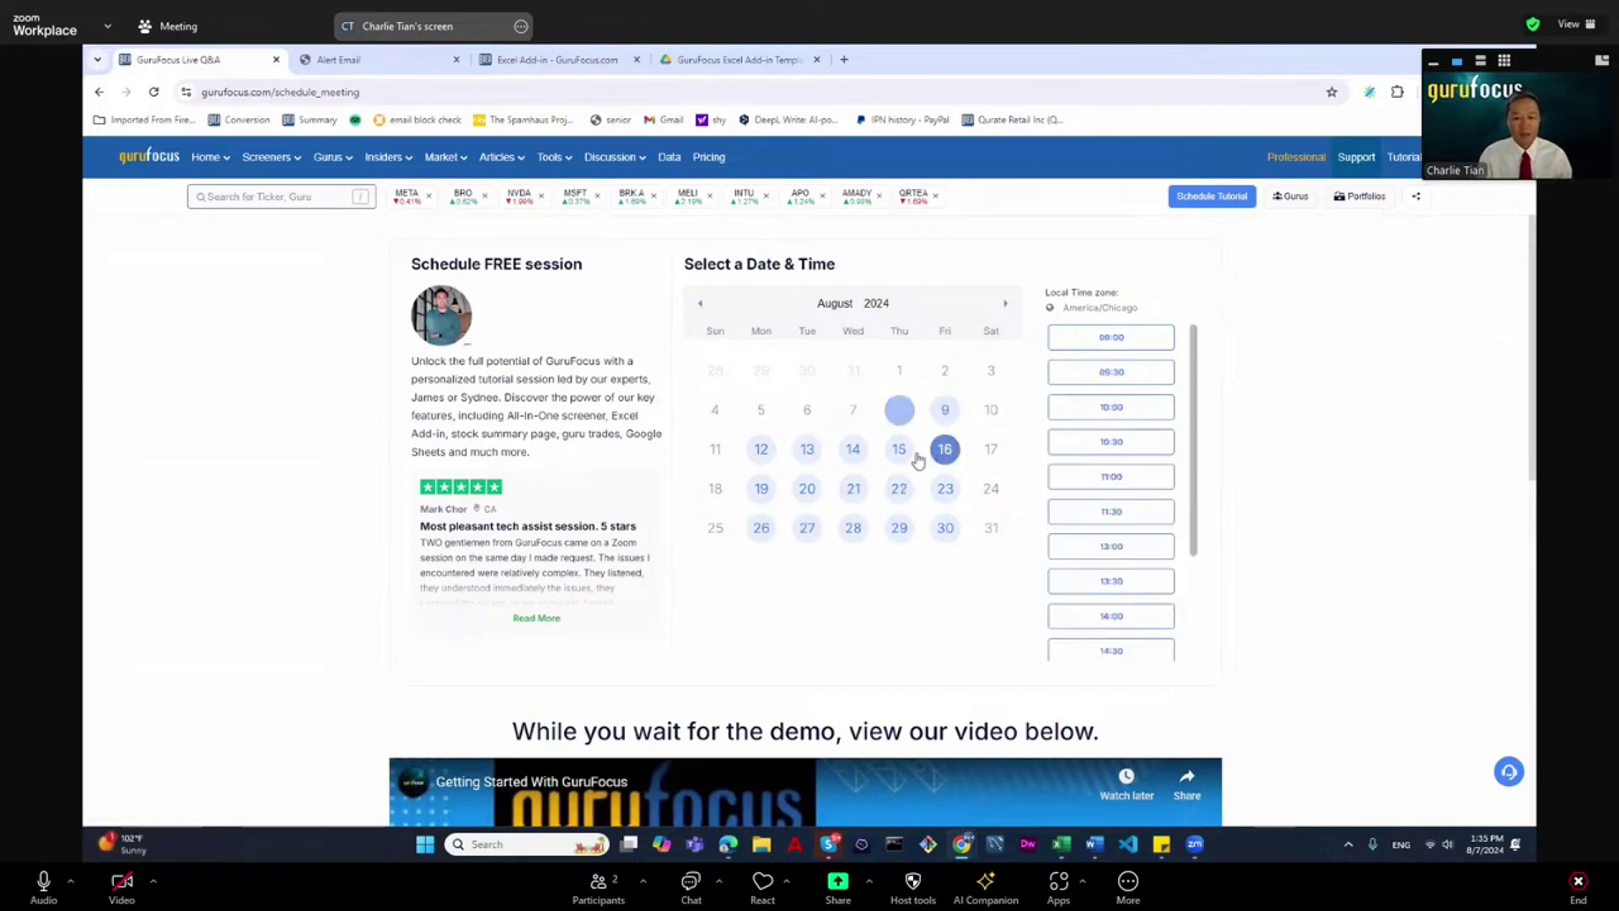
{"action": "left_click", "coordinate": [852, 450]}
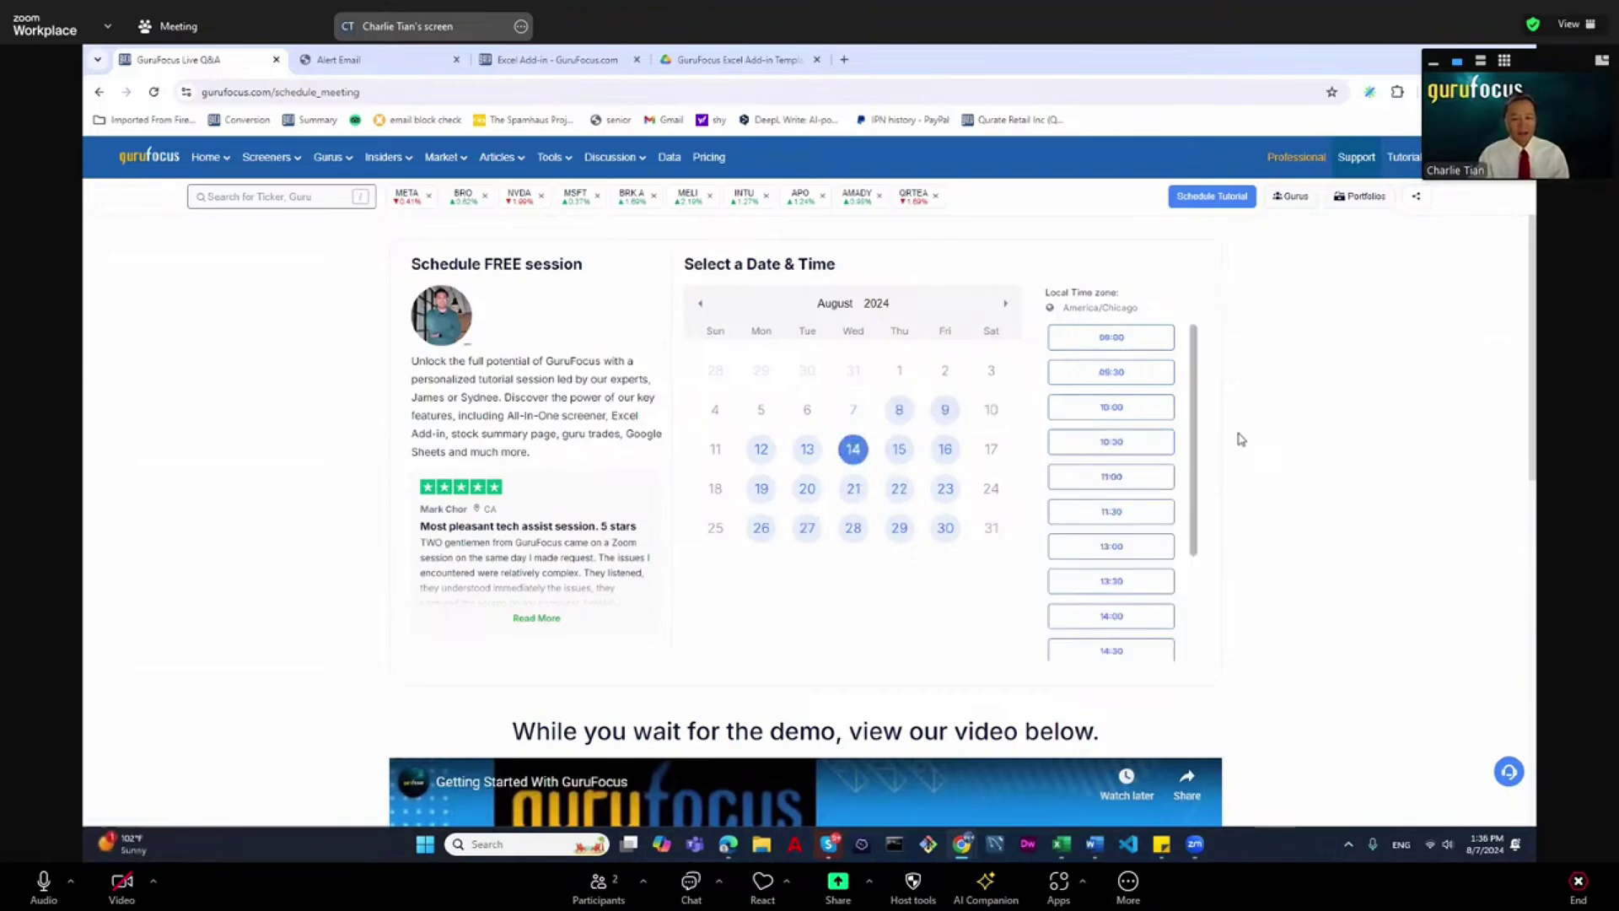